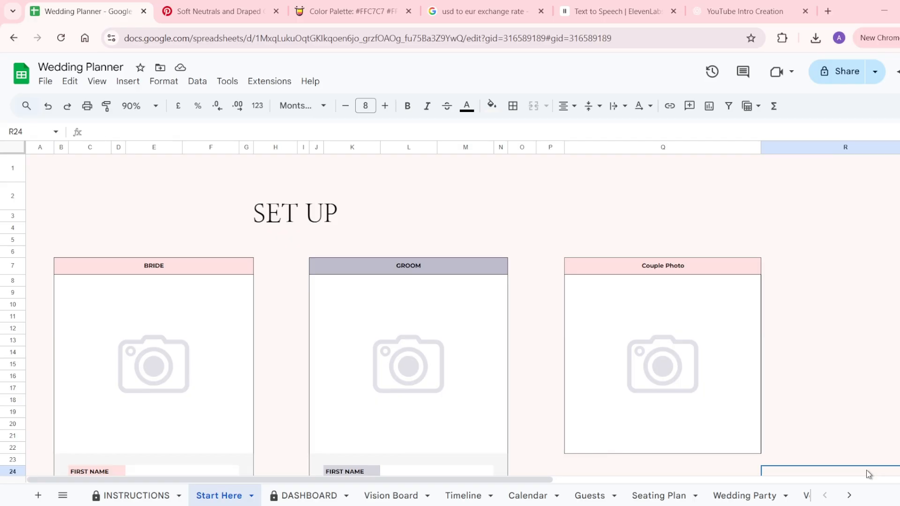
# Enter the bride's first name and surname in the Start Here name cells.
pyautogui.scroll(-5, 868, 474)
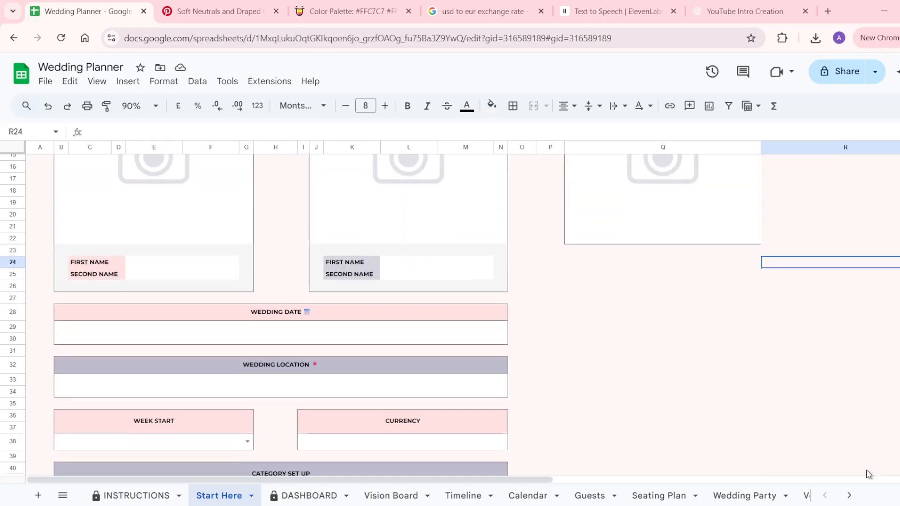
pyautogui.scroll(3, 860, 474)
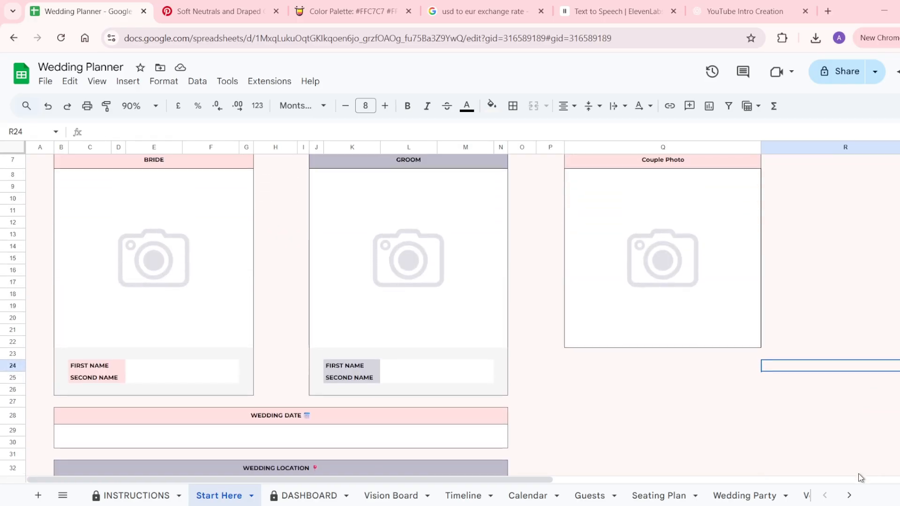
pyautogui.click(183, 366)
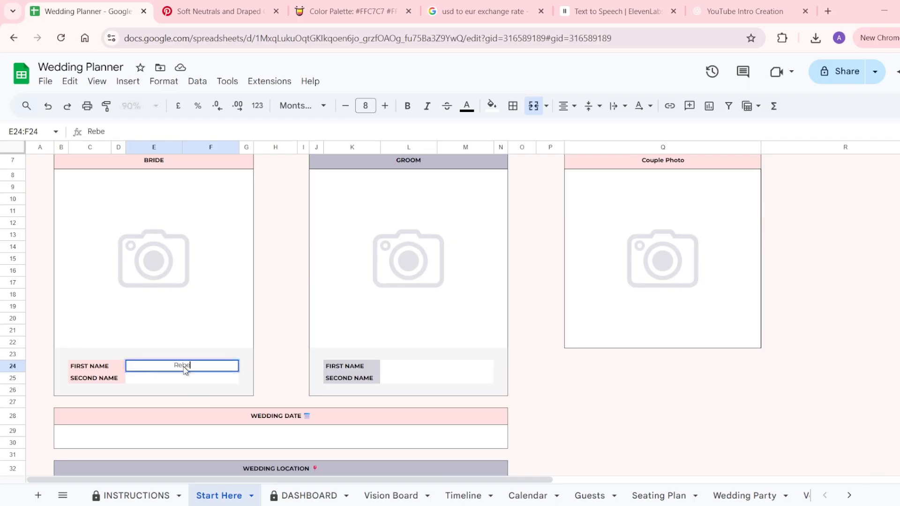
pyautogui.press('Return')
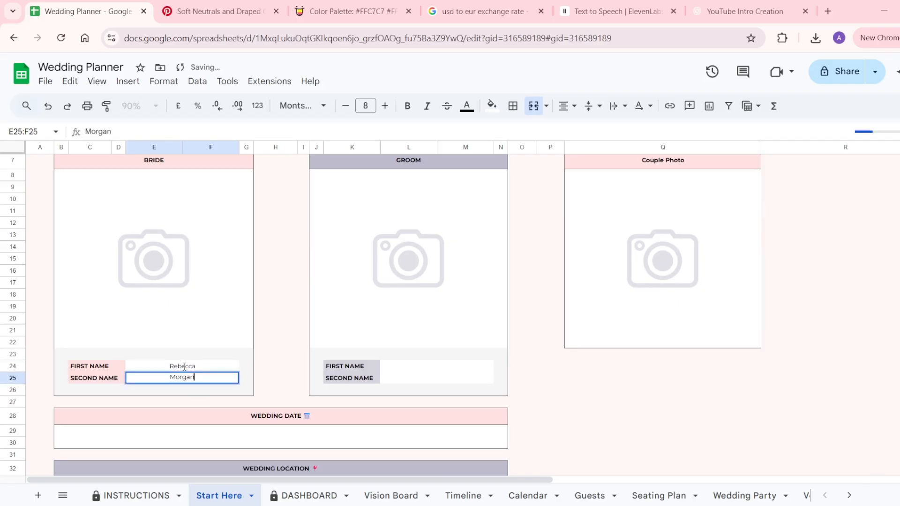
pyautogui.press('Return')
# Enter the groom's first name and surname in his name cells.
pyautogui.click(418, 370)
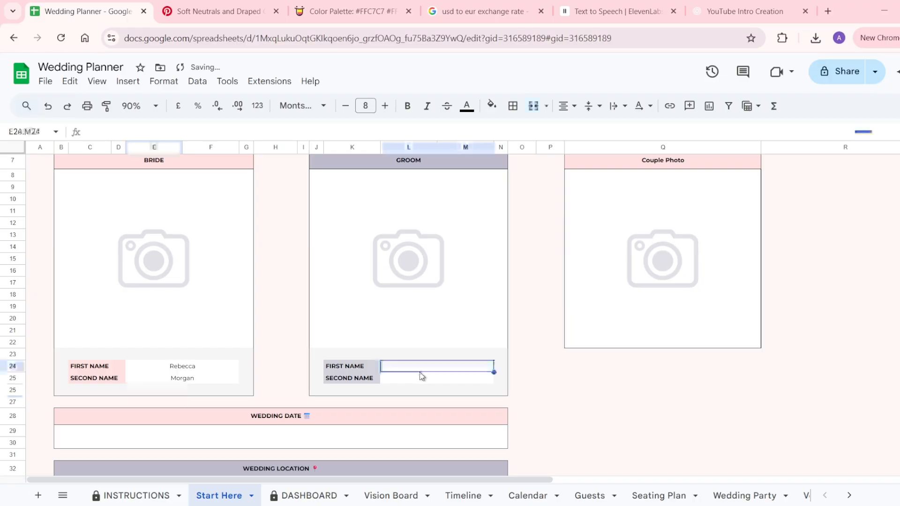
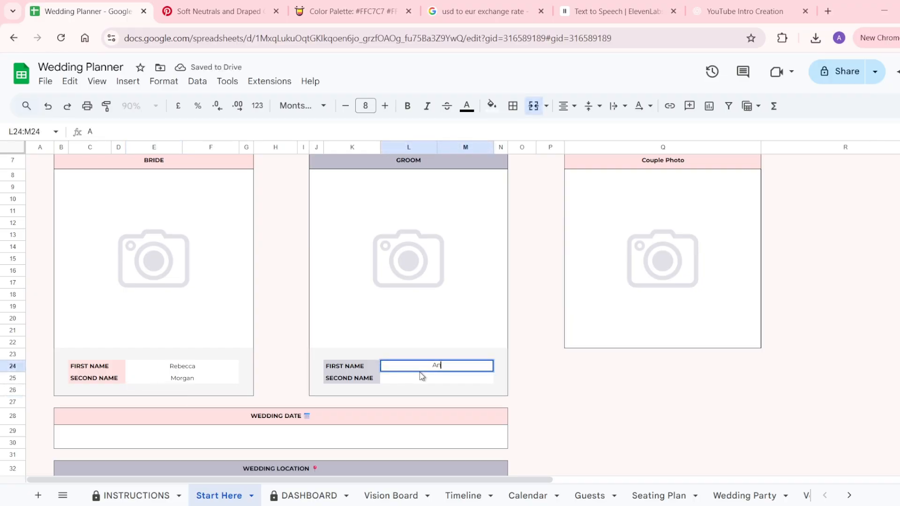
pyautogui.press('Return')
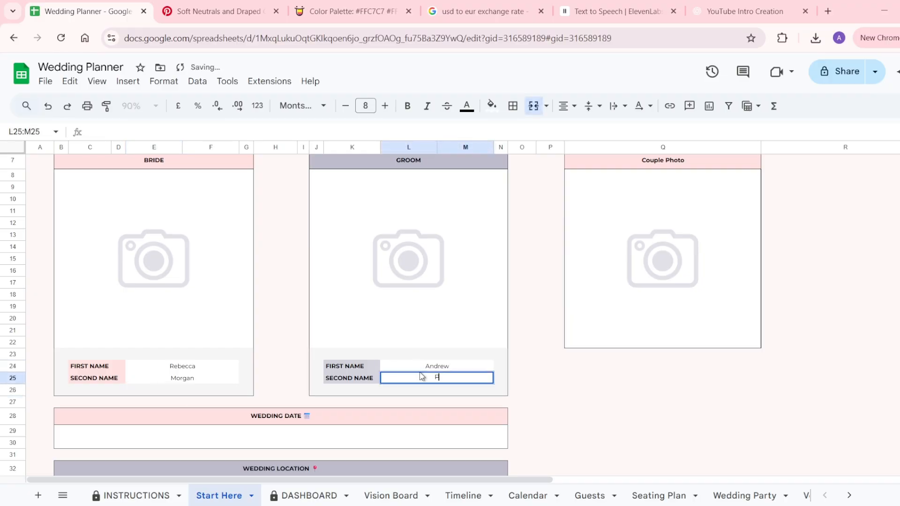
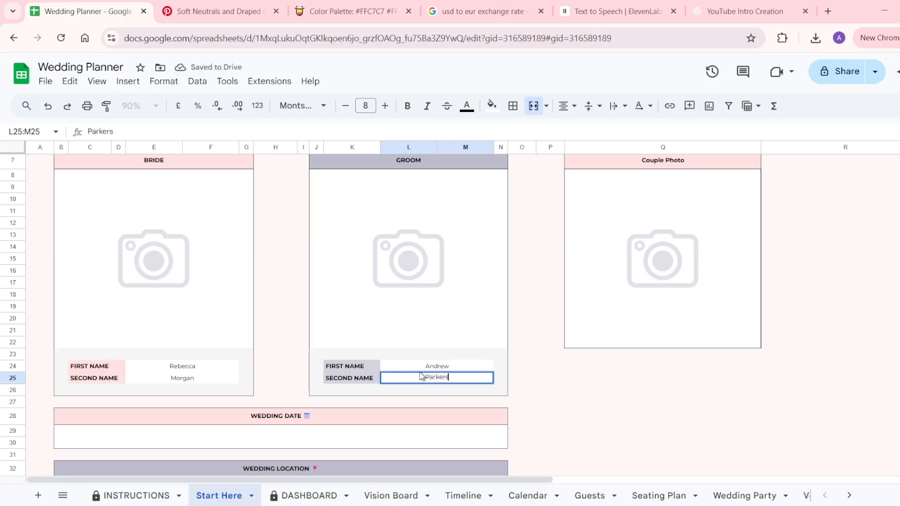
pyautogui.scroll(2, 136, 353)
pyautogui.click(135, 353)
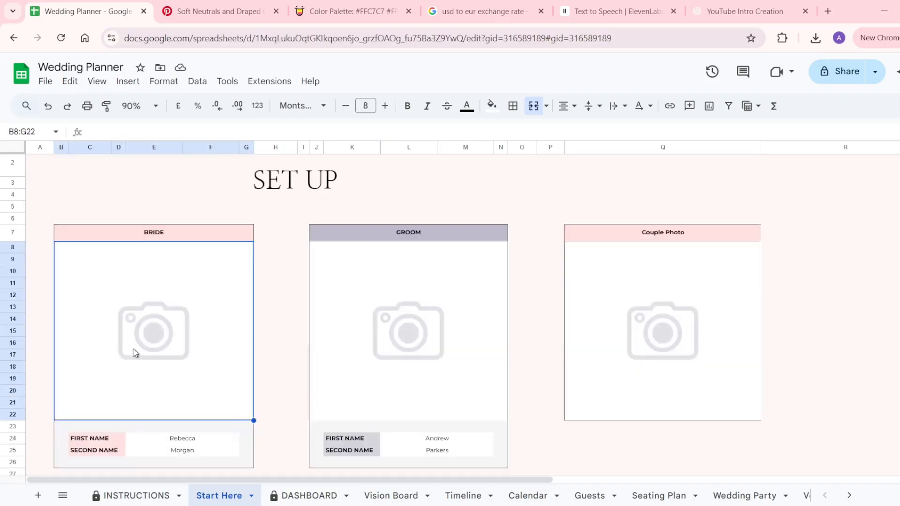
# Upload the bride's photo into her picture box as an in-cell image.
pyautogui.click(126, 81)
pyautogui.moveTo(200, 269)
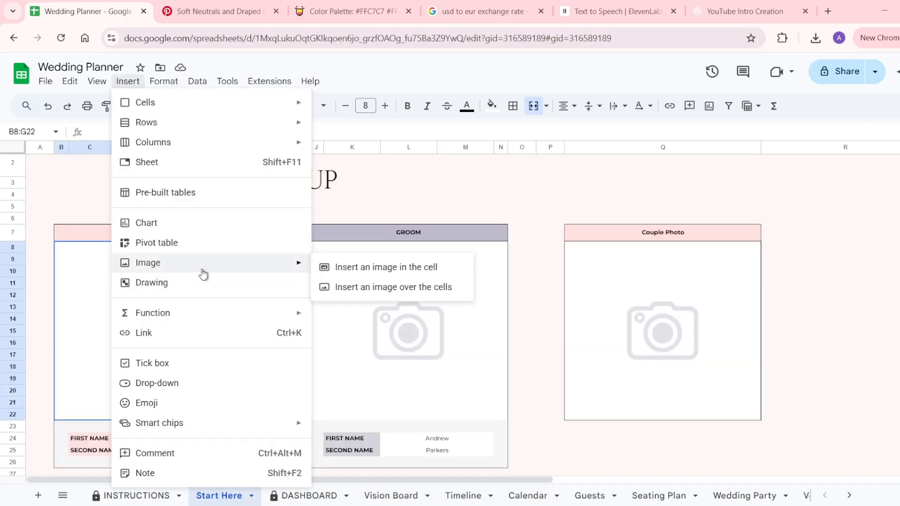
pyautogui.click(327, 266)
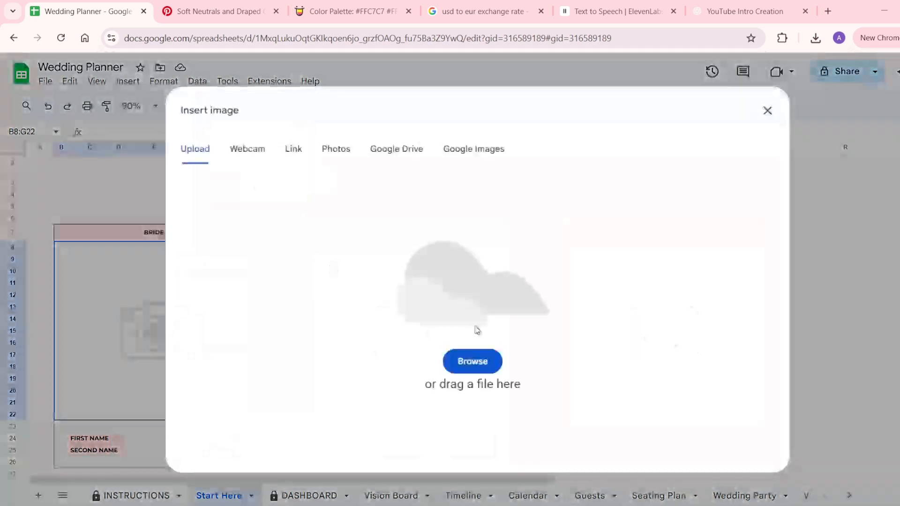
pyautogui.click(472, 361)
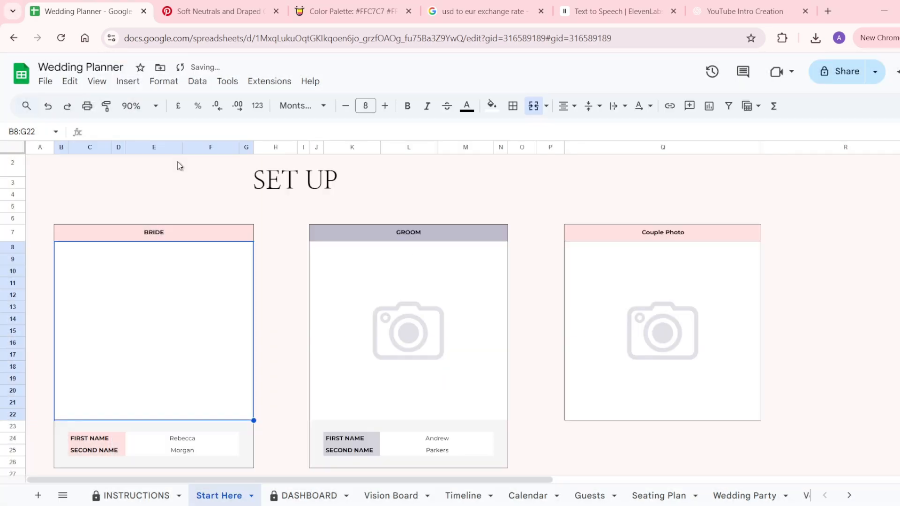
# Insert the groom's photo into his picture box as an in-cell image.
pyautogui.click(318, 251)
pyautogui.click(128, 81)
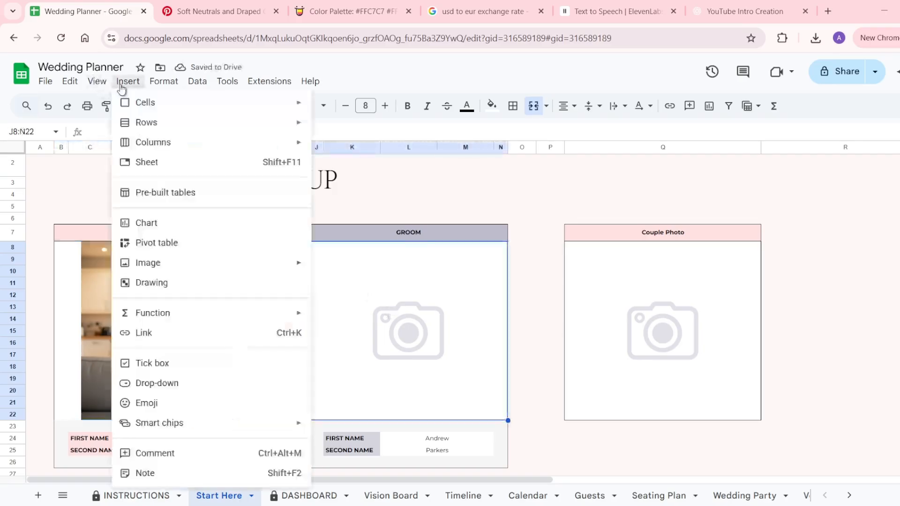
pyautogui.moveTo(170, 271)
pyautogui.click(359, 266)
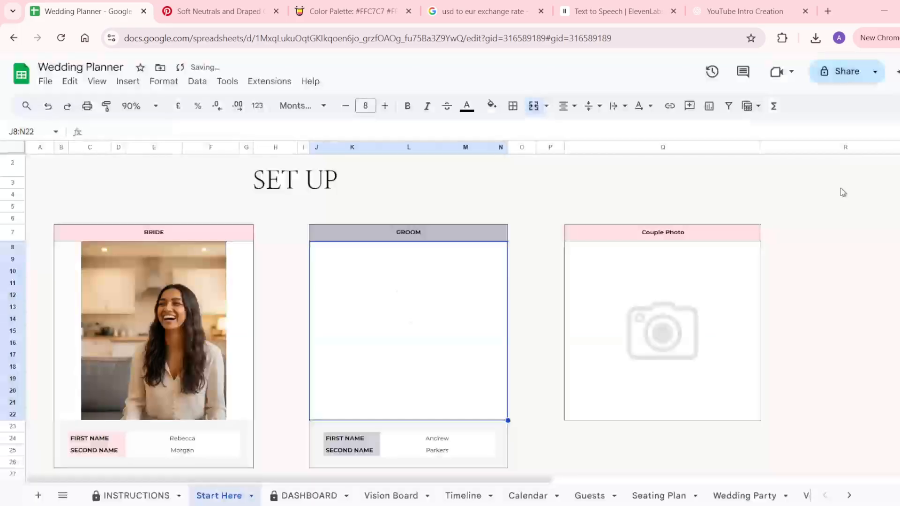
# Start placing an in-cell image into the Couple Photo box.
pyautogui.click(687, 287)
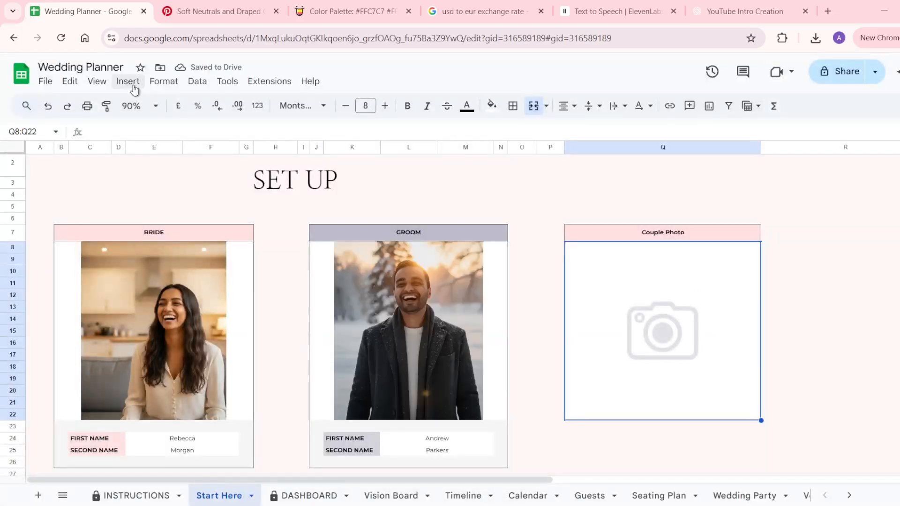
pyautogui.click(128, 81)
pyautogui.moveTo(166, 264)
pyautogui.click(359, 267)
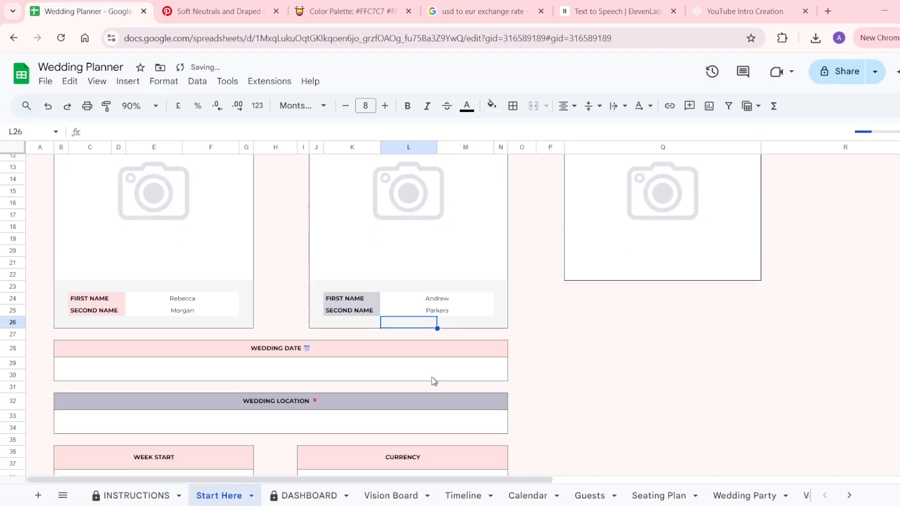
# Set the Wedding Date to 10 February 2027 using the date picker.
pyautogui.click(315, 368)
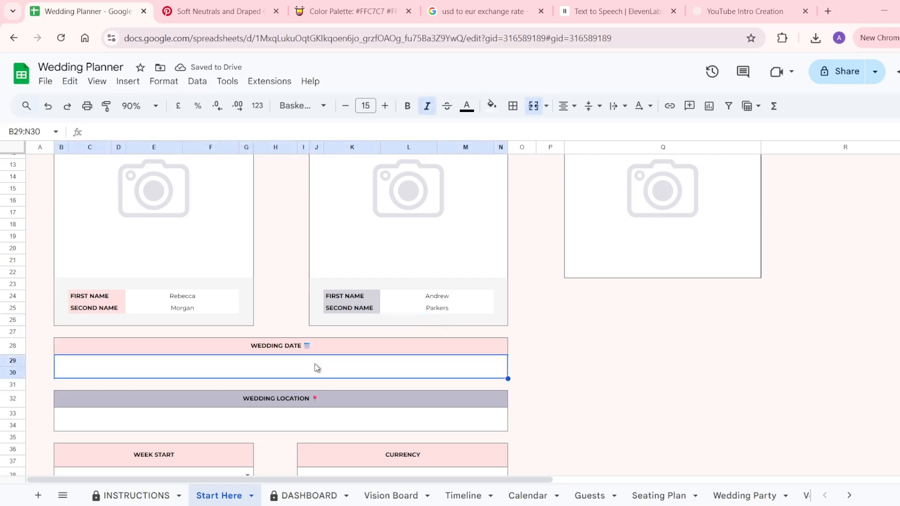
pyautogui.doubleClick(315, 368)
pyautogui.click(337, 194)
pyautogui.click(337, 194)
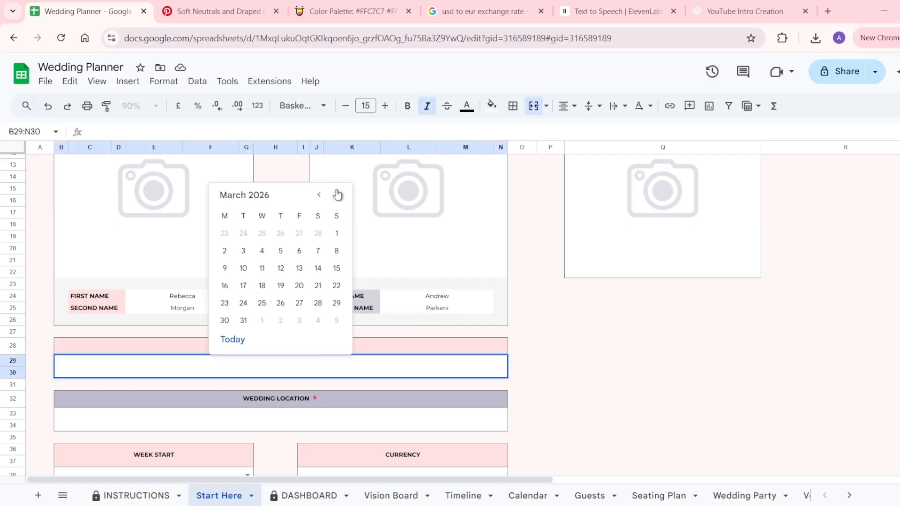
pyautogui.click(337, 195)
pyautogui.click(337, 194)
pyautogui.click(337, 194)
pyautogui.click(337, 194)
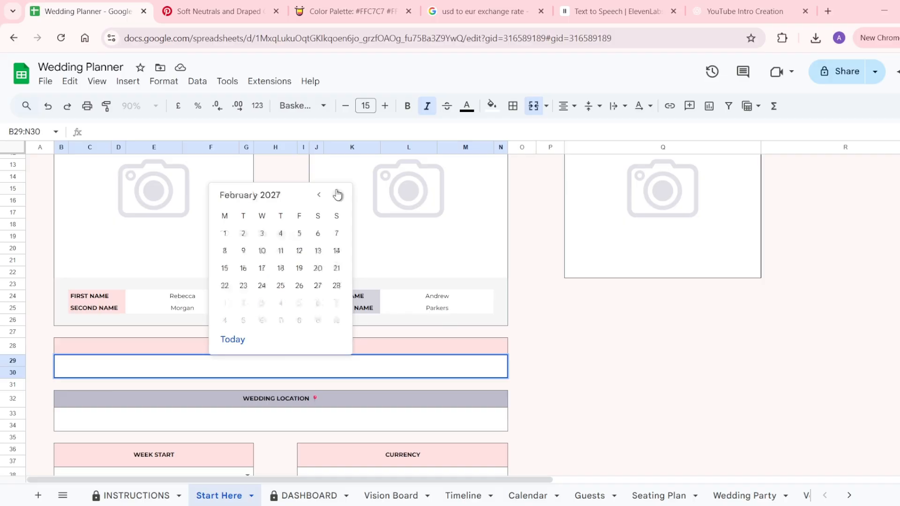
pyautogui.click(262, 250)
# Enter 'Tuscany, Italy' as the Wedding Location.
pyautogui.scroll(-2, 261, 398)
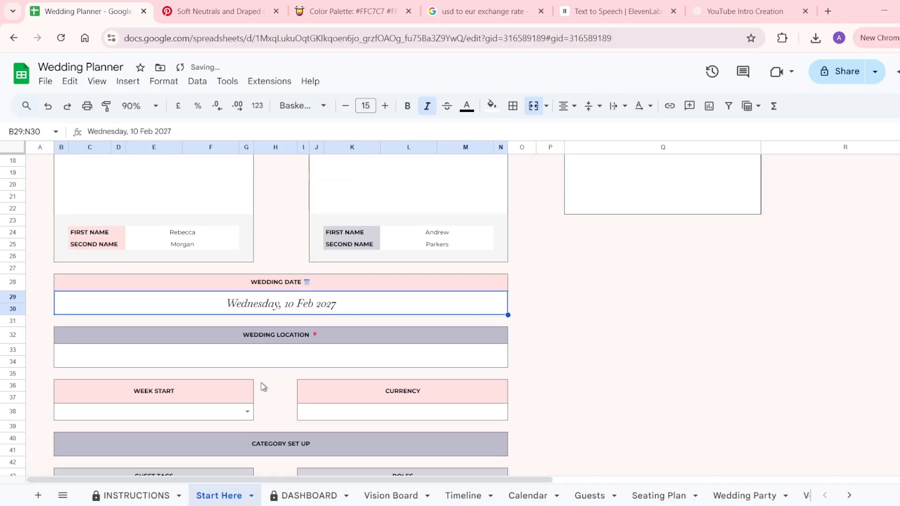
pyautogui.scroll(-2, 274, 356)
pyautogui.click(281, 301)
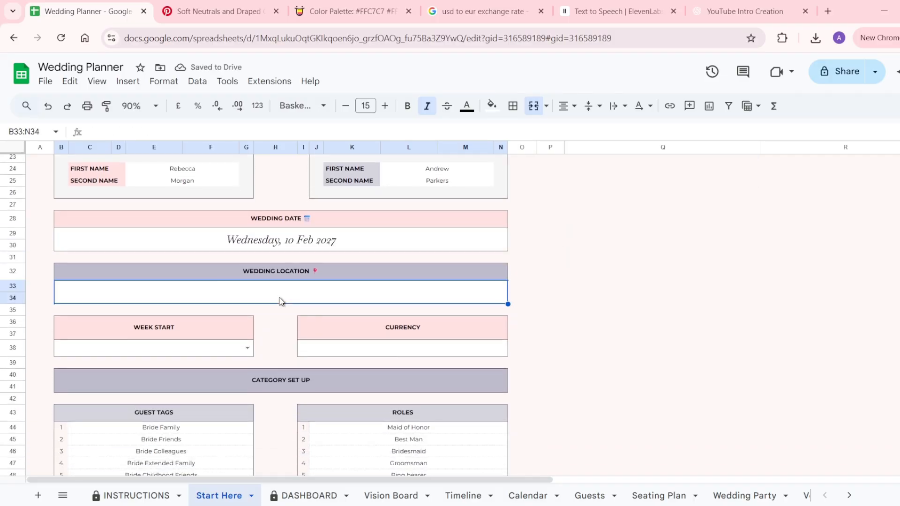
pyautogui.write('Tuscany, Italy')
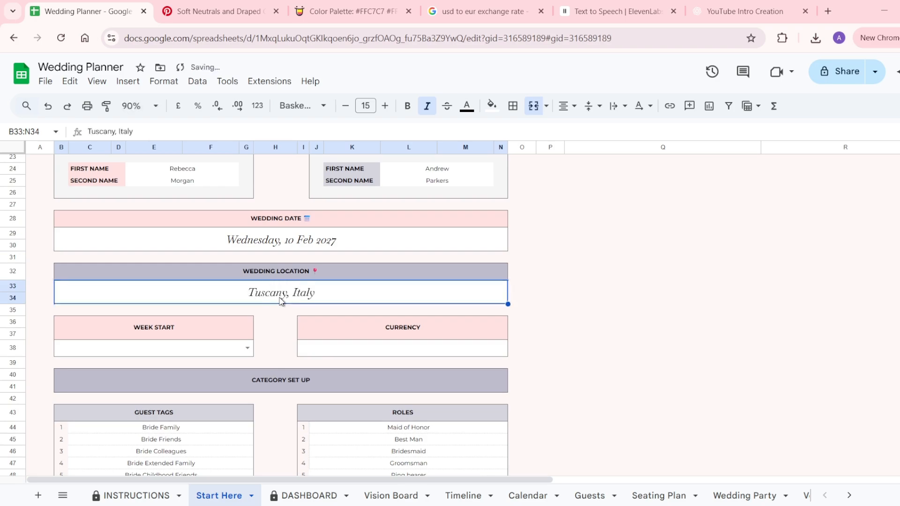
# Set Week Start to Sunday and the Currency to $.
pyautogui.scroll(-2, 246, 338)
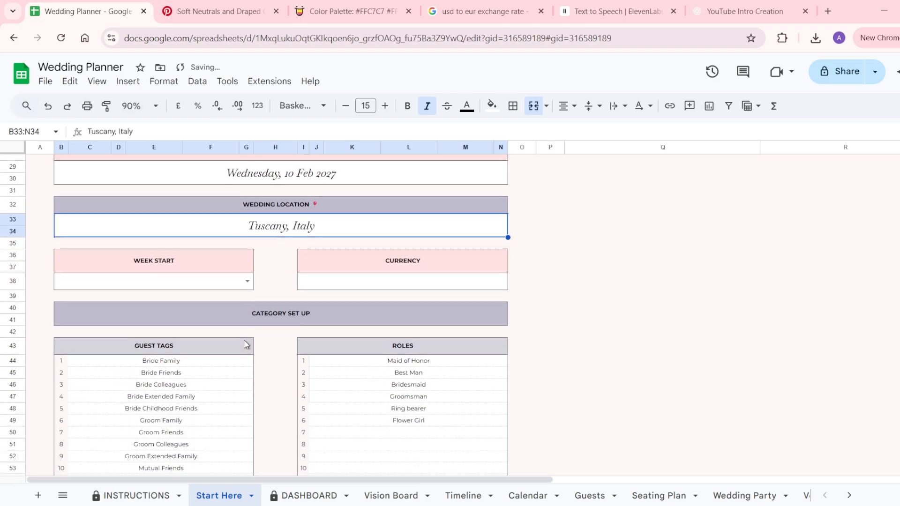
pyautogui.click(247, 282)
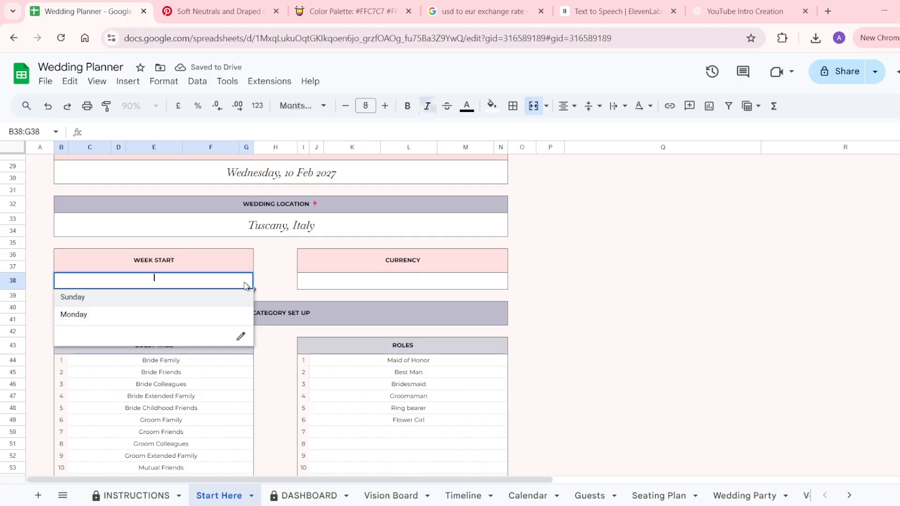
pyautogui.click(192, 297)
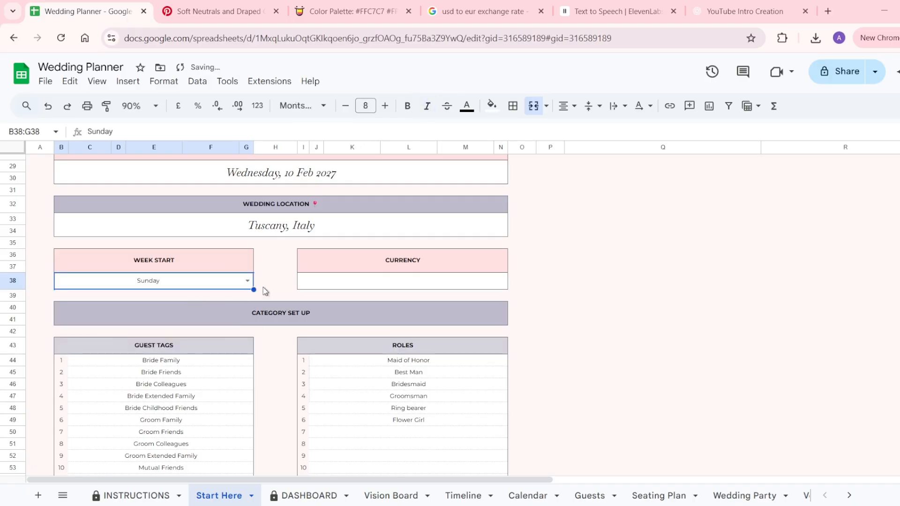
pyautogui.click(360, 283)
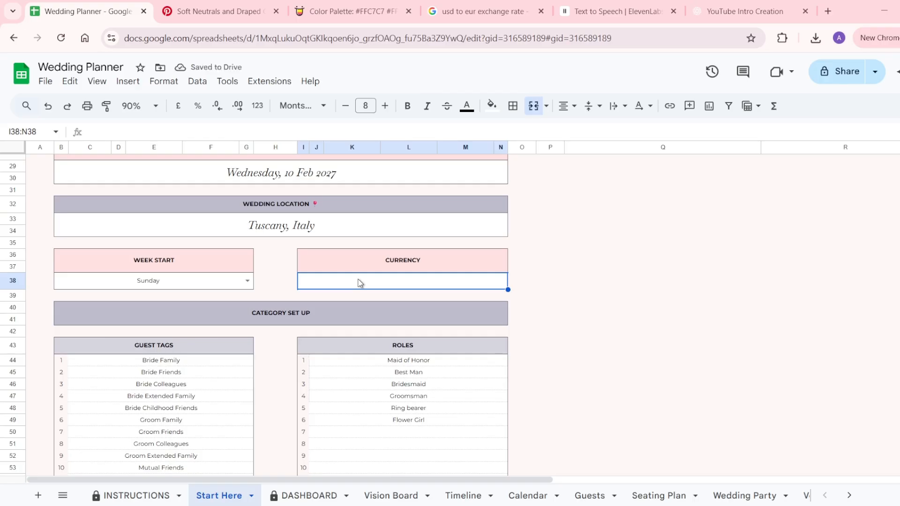
pyautogui.write('$')
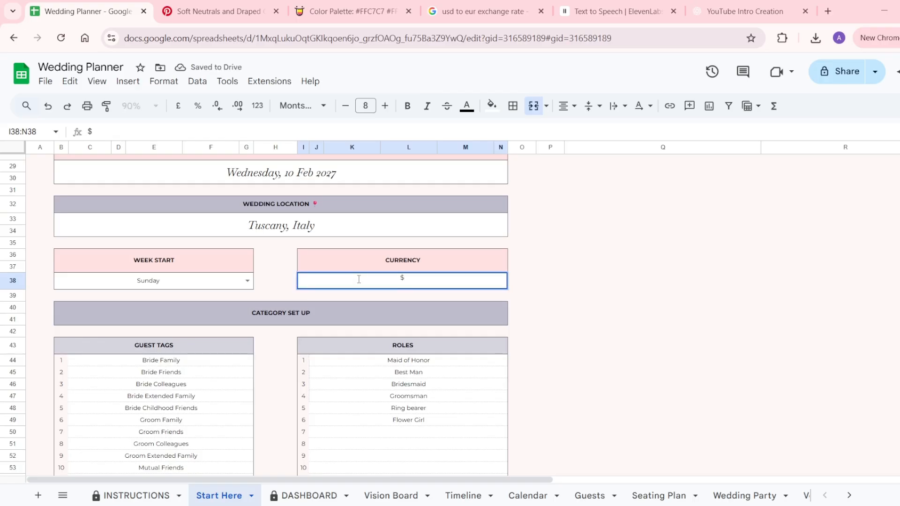
pyautogui.press('Return')
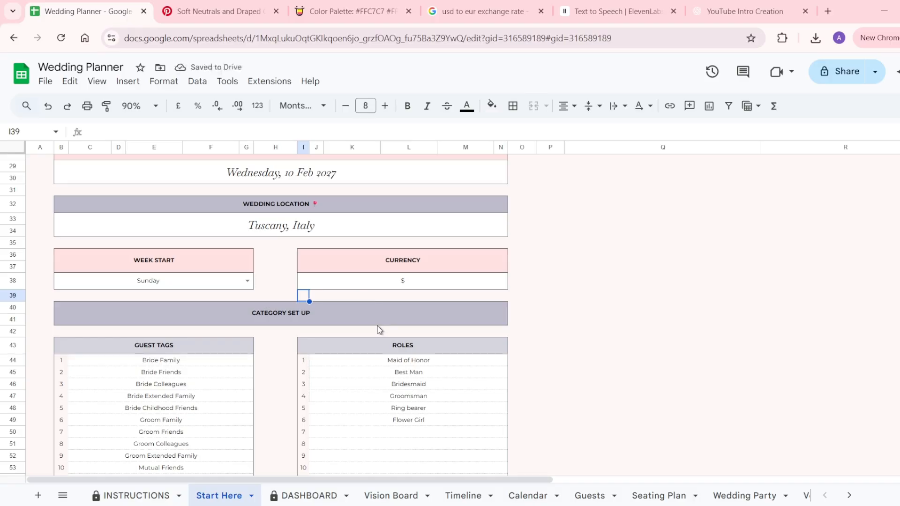
pyautogui.scroll(-1, 380, 330)
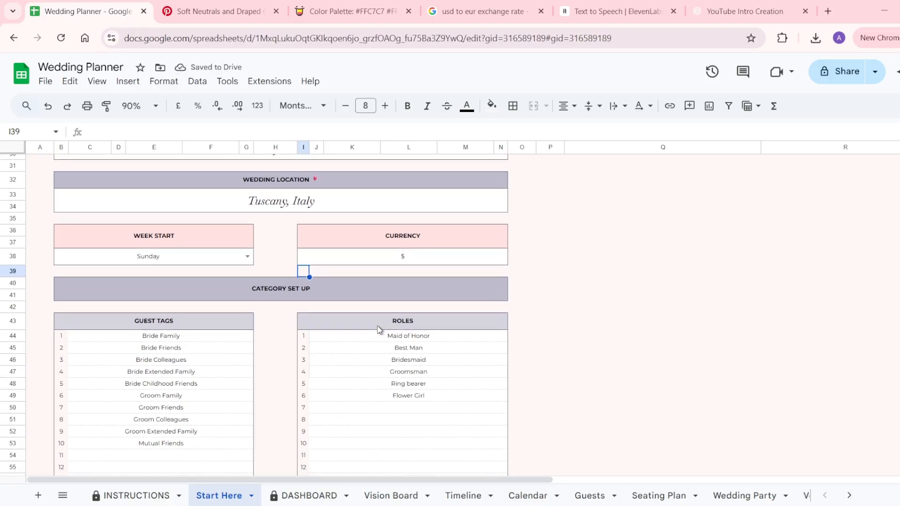
pyautogui.scroll(-3, 377, 326)
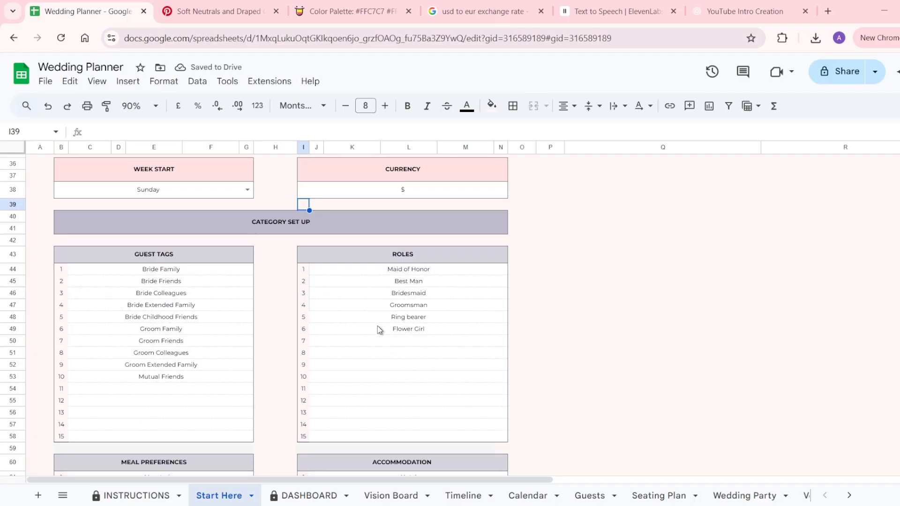
pyautogui.scroll(-1, 378, 325)
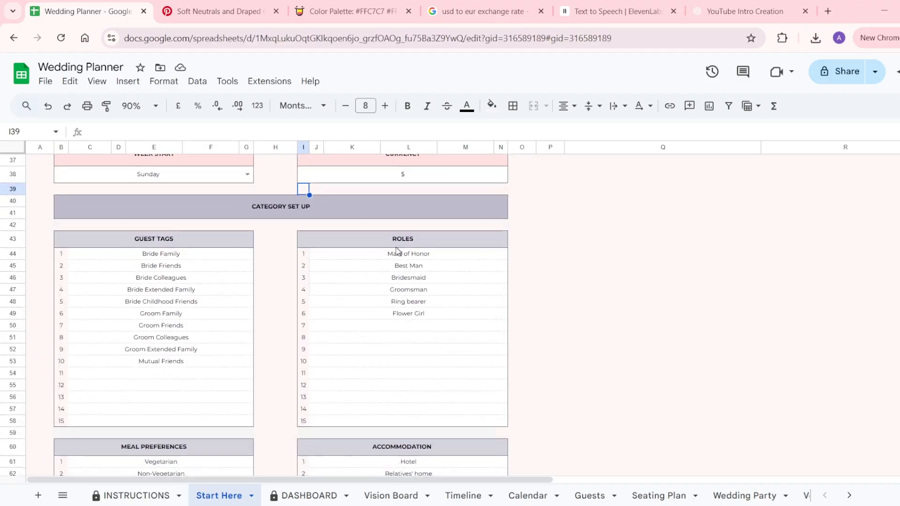
pyautogui.scroll(-8, 402, 334)
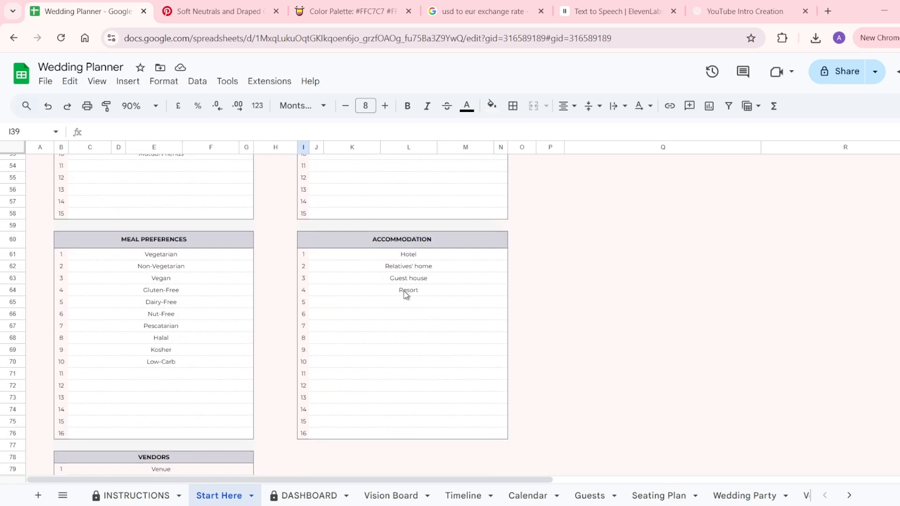
pyautogui.scroll(-9, 404, 294)
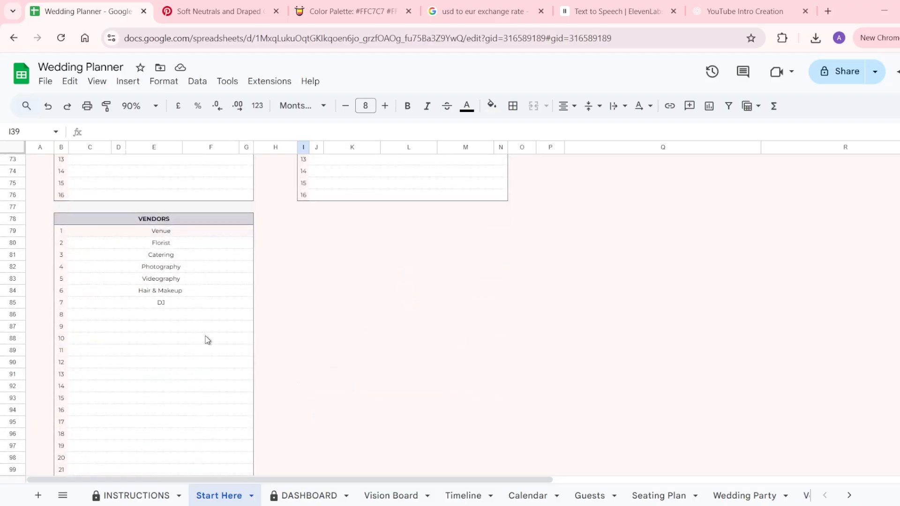
pyautogui.scroll(-9, 207, 340)
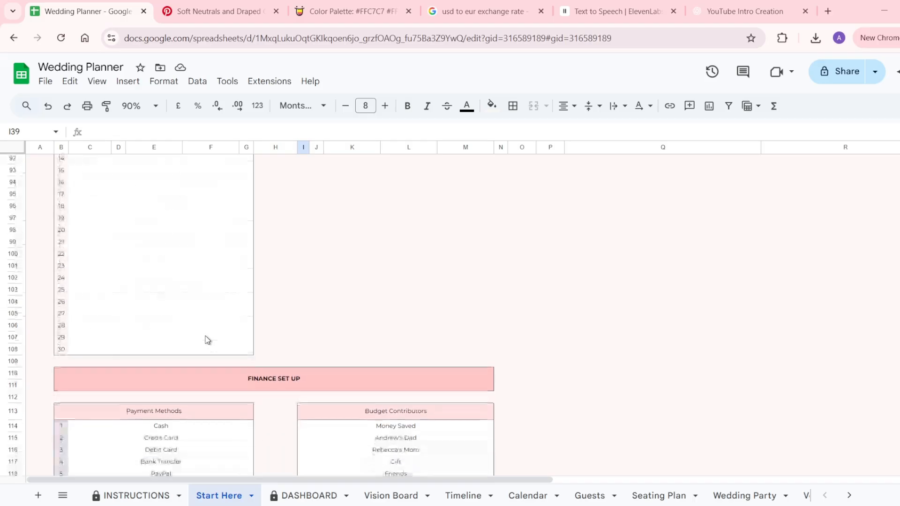
pyautogui.scroll(11, 208, 340)
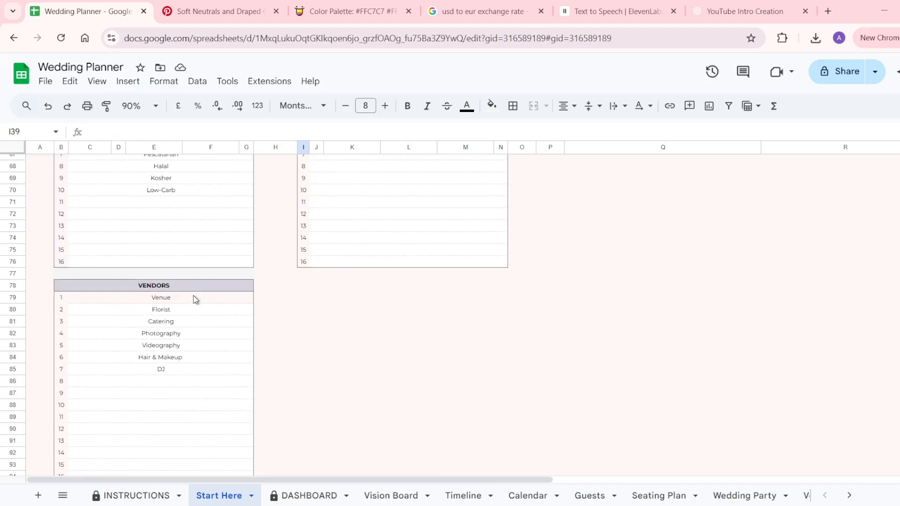
pyautogui.click(196, 303)
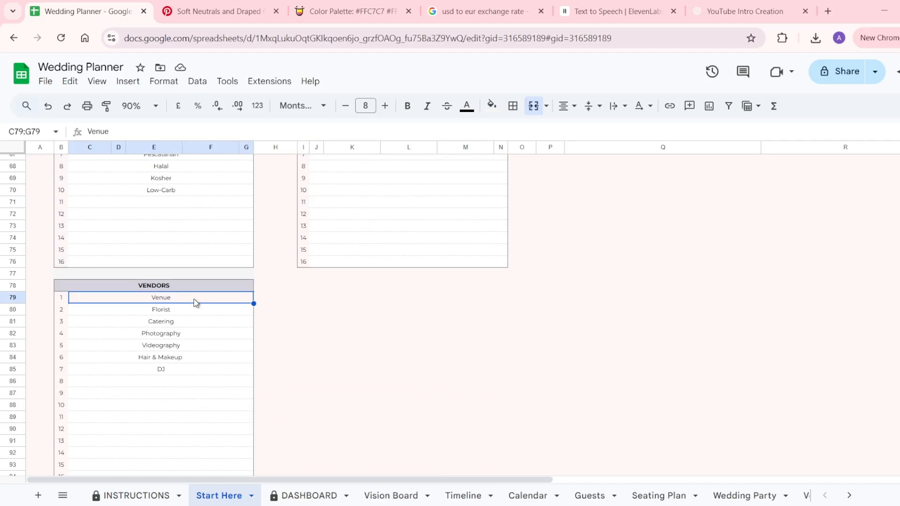
pyautogui.scroll(-8, 196, 302)
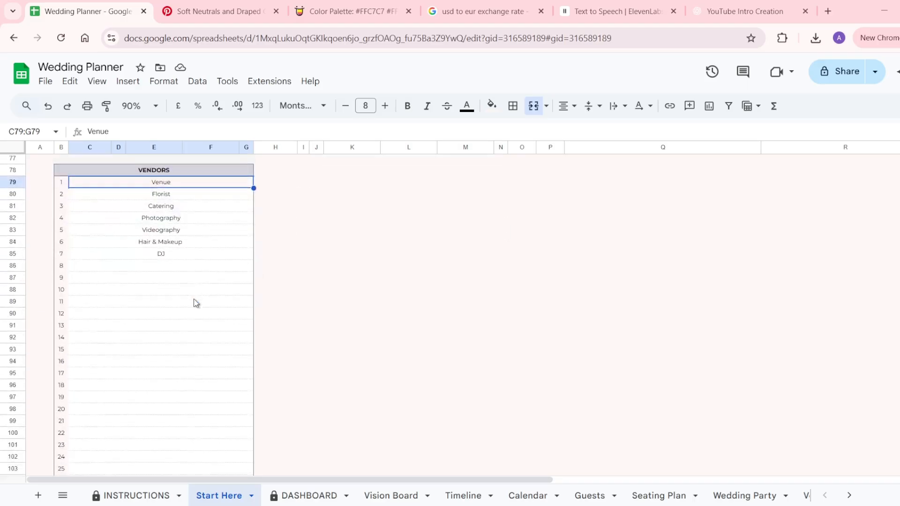
pyautogui.scroll(-8, 196, 303)
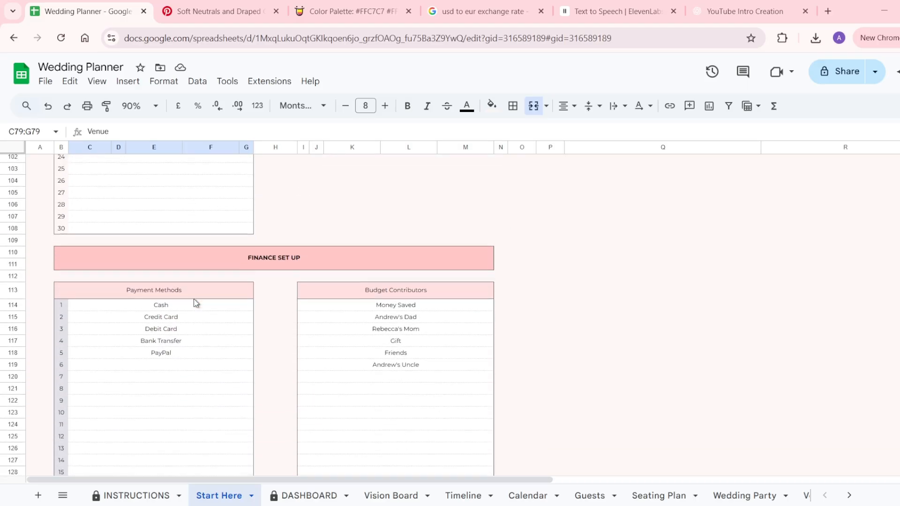
pyautogui.scroll(-2, 196, 303)
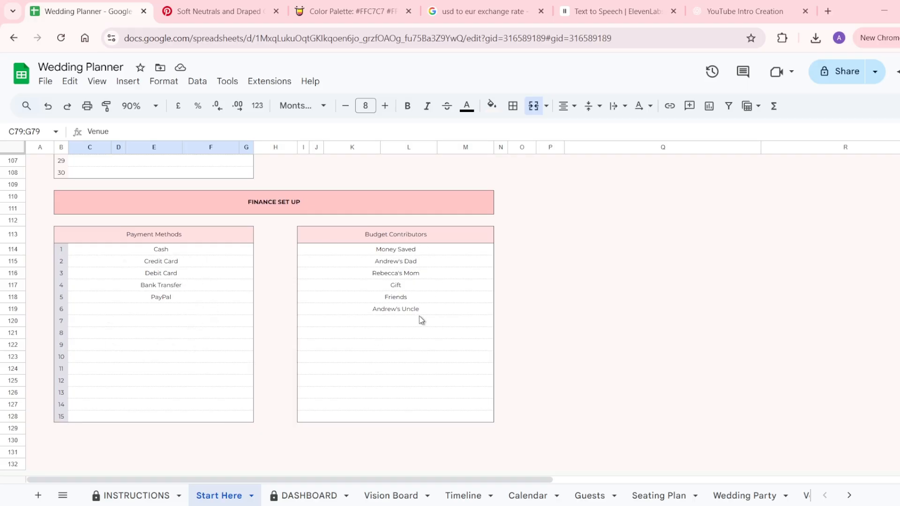
pyautogui.scroll(6, 409, 296)
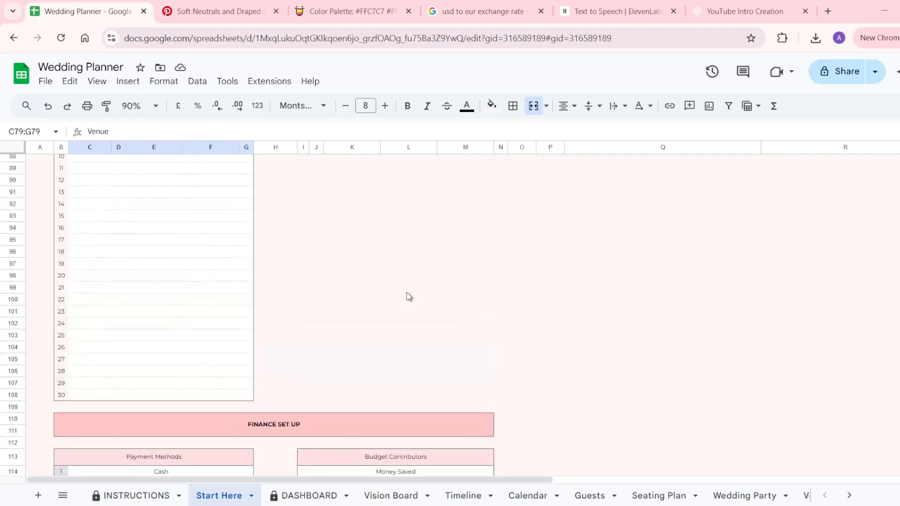
pyautogui.scroll(7, 409, 296)
pyautogui.scroll(2, 409, 296)
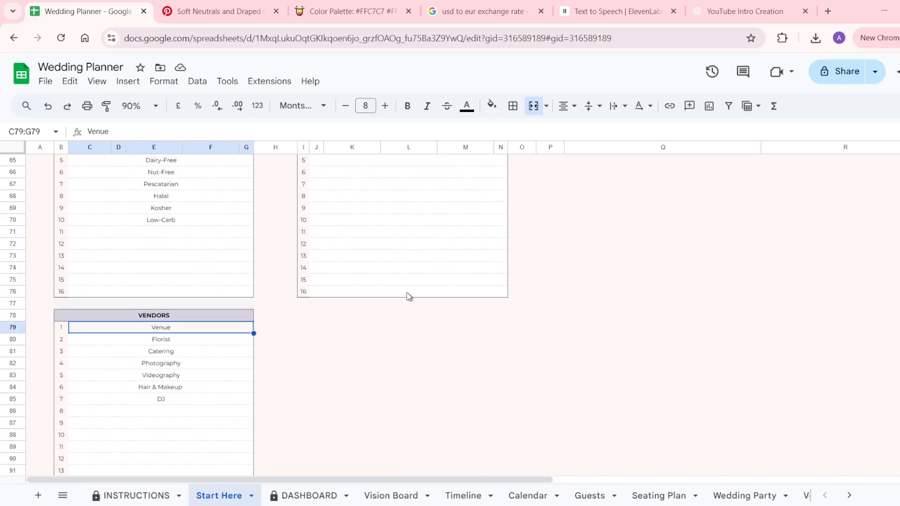
pyautogui.scroll(1, 408, 296)
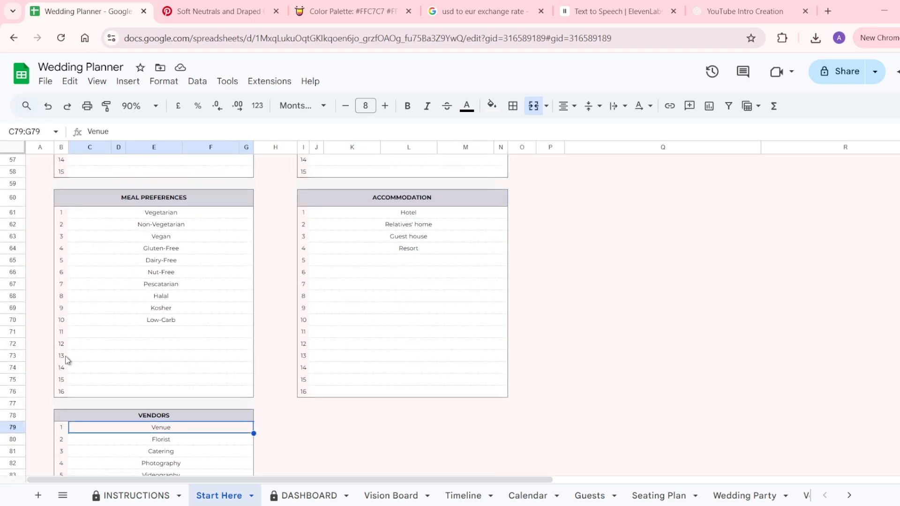
# Insert a new row above row 73 and paste row 74's formatting into it.
pyautogui.click(82, 362)
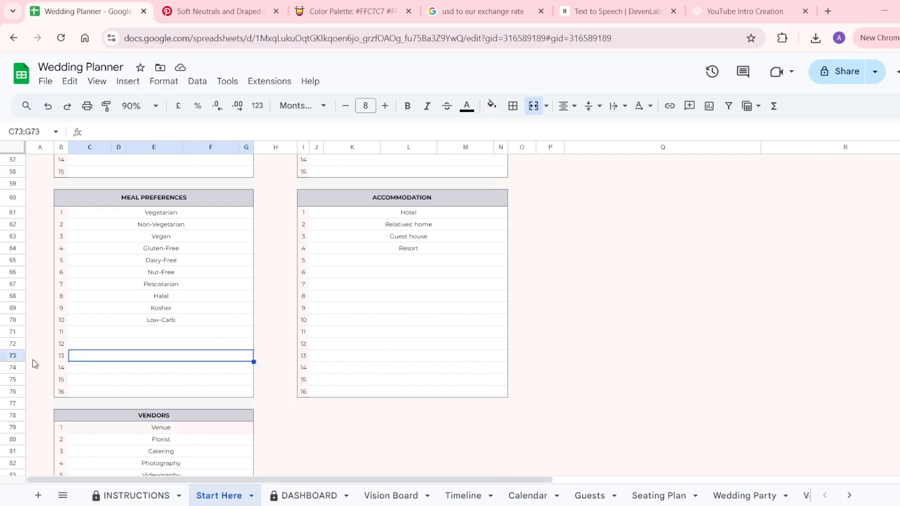
pyautogui.click(13, 360)
pyautogui.rightClick(13, 360)
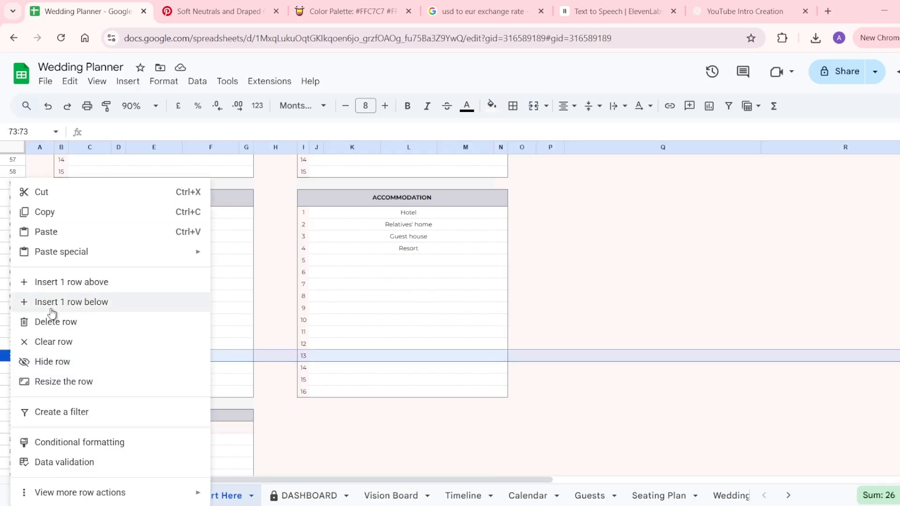
pyautogui.click(64, 283)
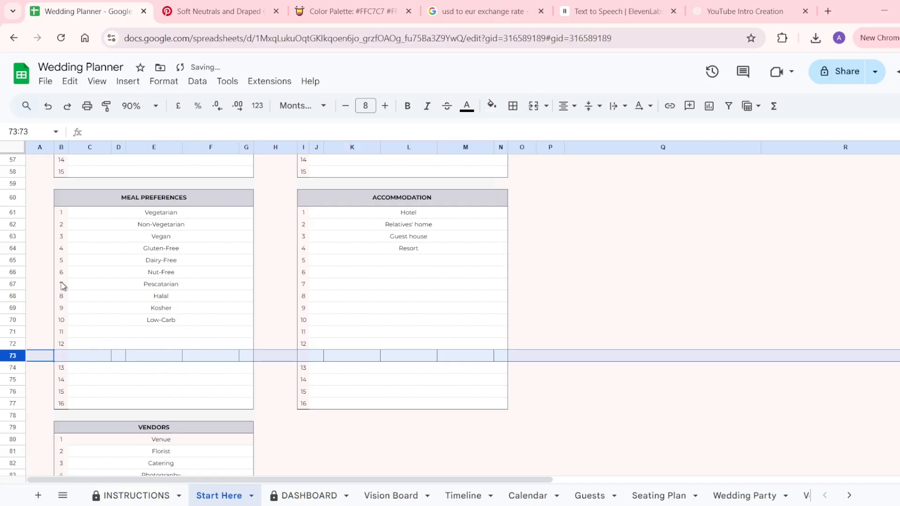
pyautogui.click(16, 368)
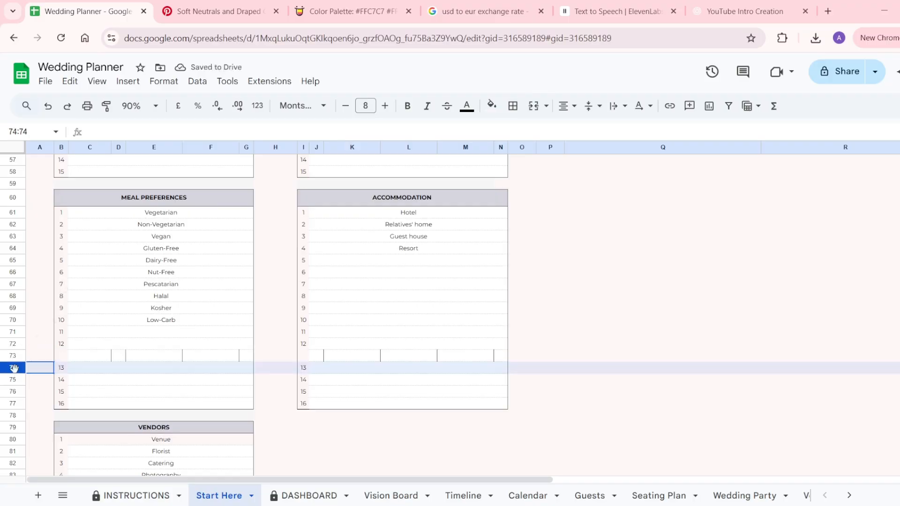
pyautogui.rightClick(15, 368)
pyautogui.click(65, 215)
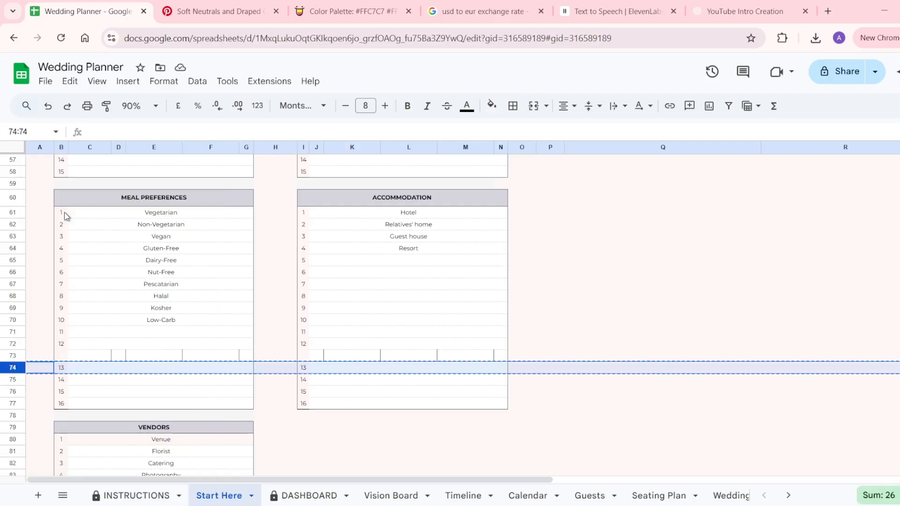
pyautogui.click(14, 355)
pyautogui.rightClick(16, 357)
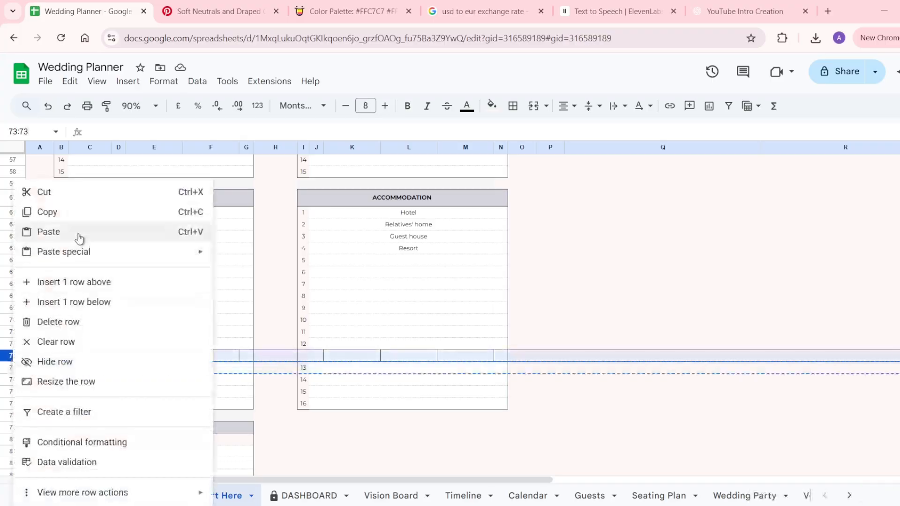
pyautogui.click(48, 231)
# Extend the Meal Preferences and Accommodation numbering to end at 17.
pyautogui.moveTo(62, 348); pyautogui.dragTo(67, 396)
pyautogui.click(64, 407)
pyautogui.write('1')
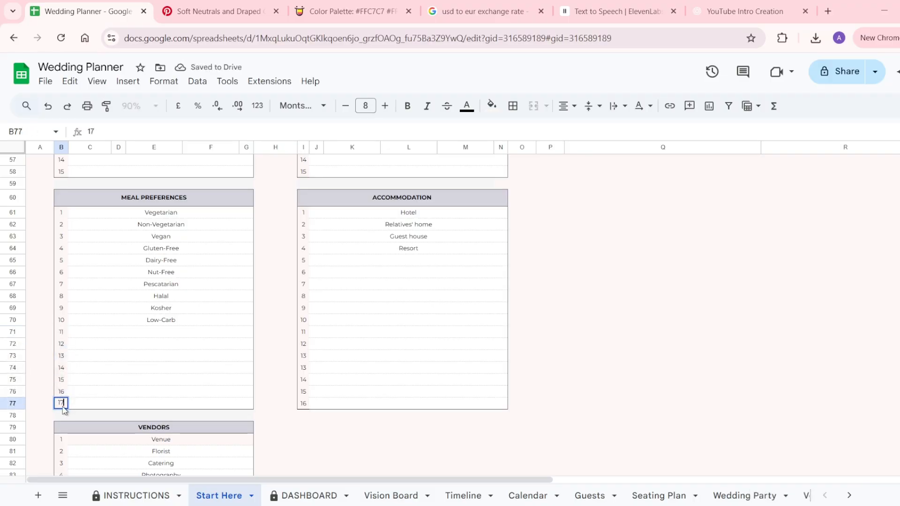
pyautogui.write('7')
pyautogui.press('Return')
pyautogui.moveTo(304, 322); pyautogui.dragTo(307, 394)
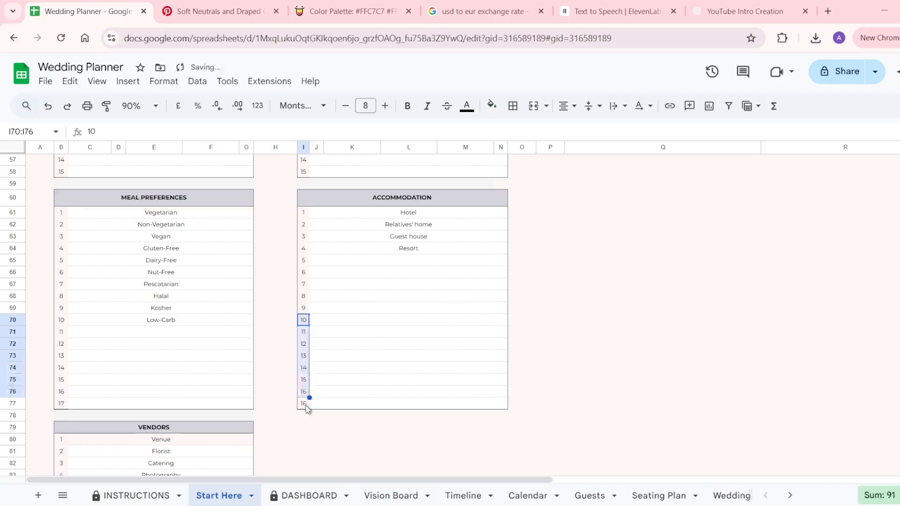
pyautogui.click(308, 406)
pyautogui.write('1')
pyautogui.press('Return')
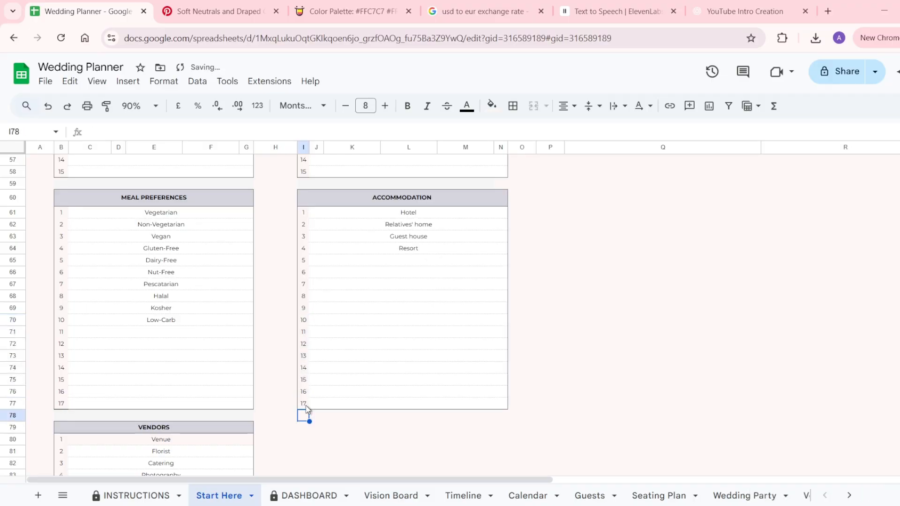
pyautogui.click(308, 453)
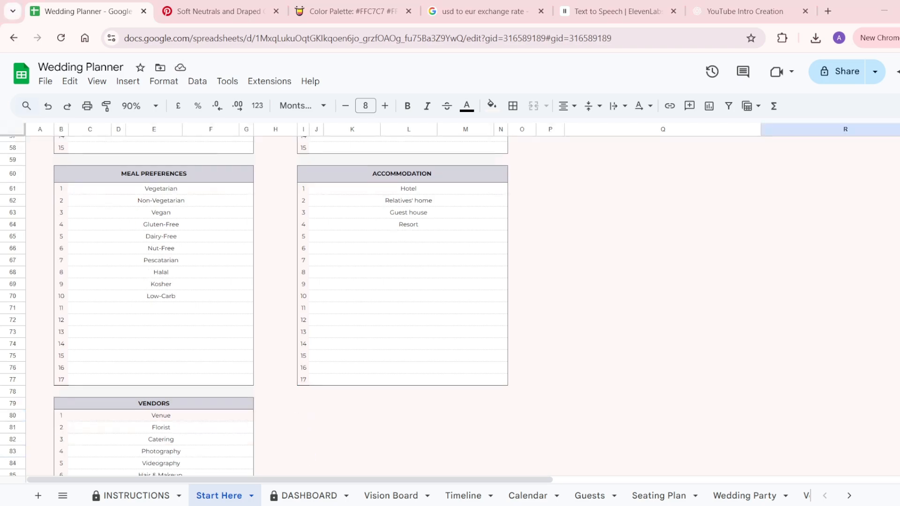
# Open the DASHBOARD sheet and scroll through its budget, charts and Upcoming Tasks.
pyautogui.click(305, 496)
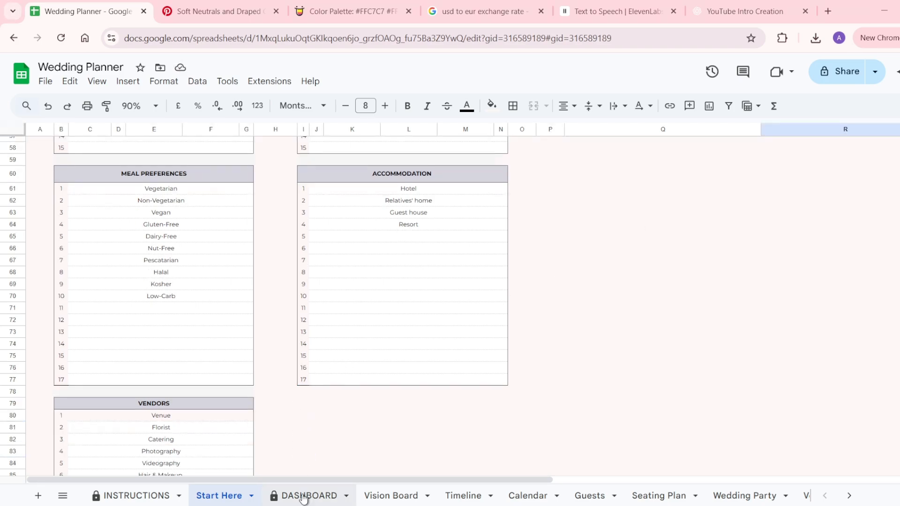
pyautogui.scroll(-5, 363, 384)
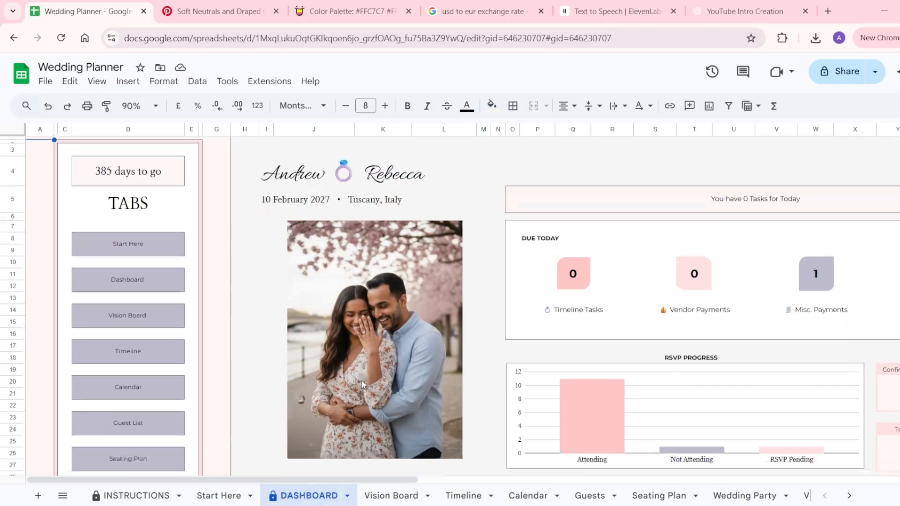
pyautogui.scroll(-8, 362, 382)
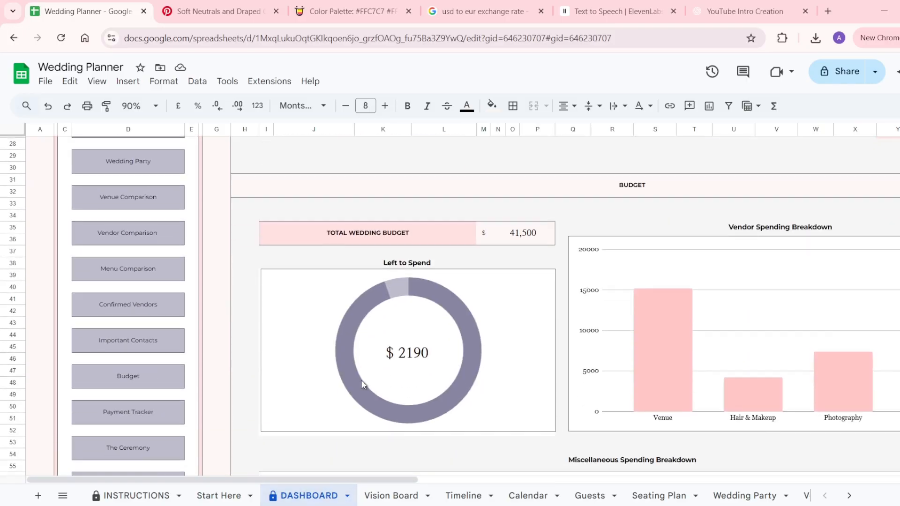
pyautogui.scroll(-5, 361, 381)
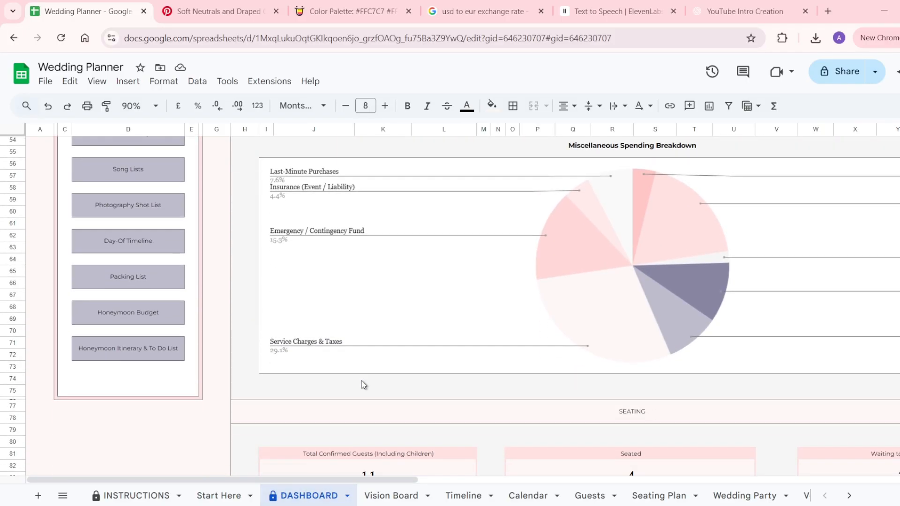
pyautogui.scroll(10, 361, 380)
pyautogui.scroll(10, 362, 380)
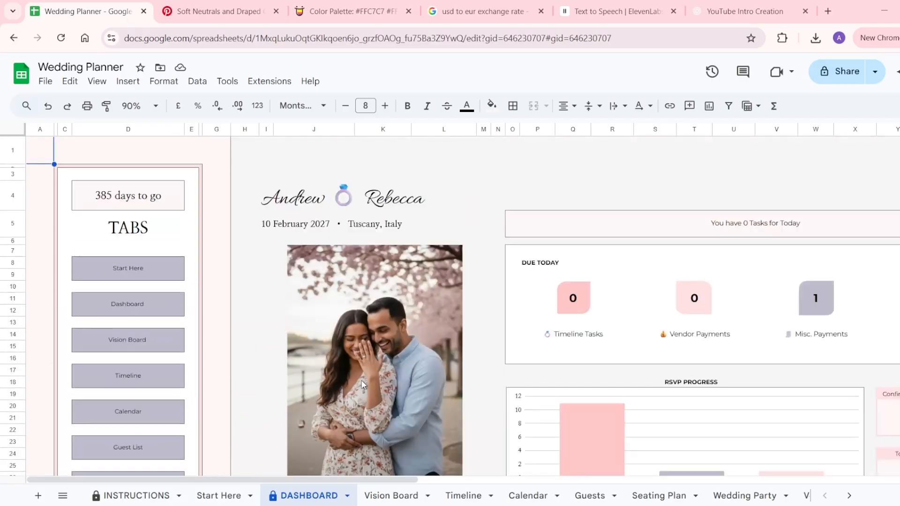
pyautogui.hscroll(15, 361, 380)
pyautogui.hscroll(6, 362, 380)
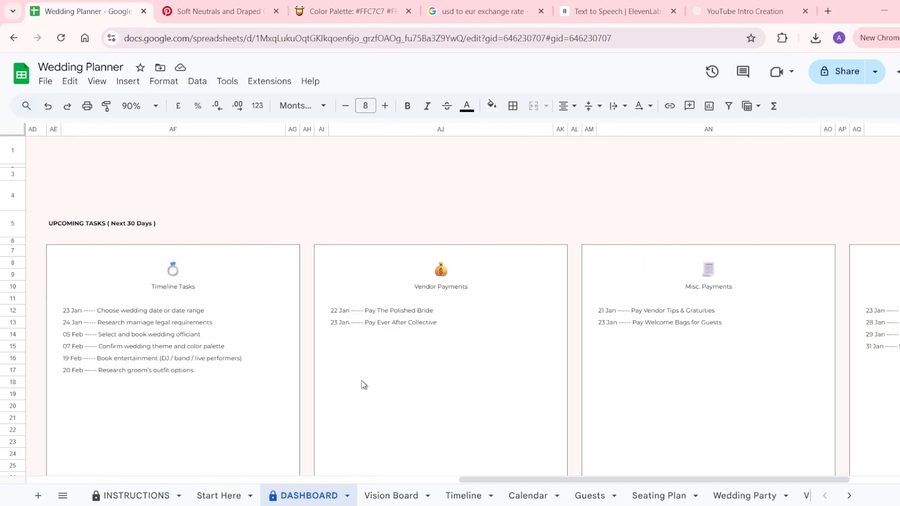
pyautogui.hscroll(-4, 361, 380)
pyautogui.hscroll(-15, 361, 381)
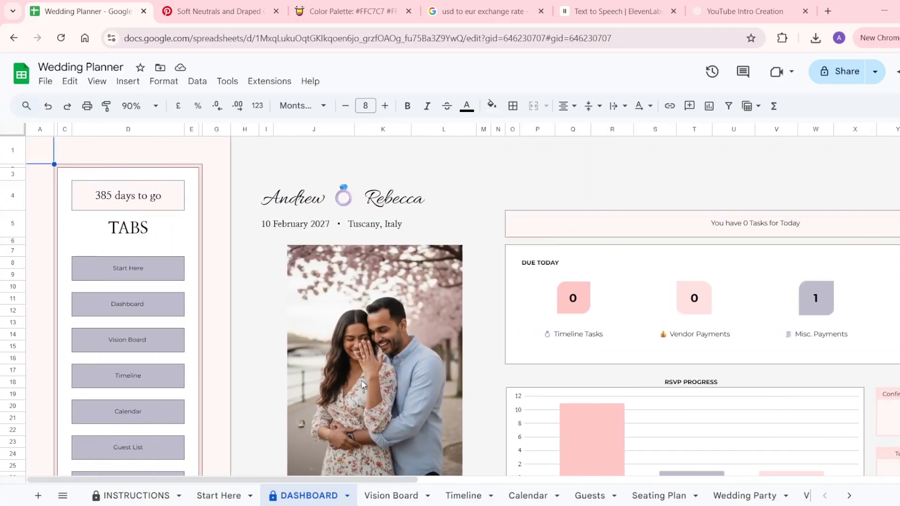
pyautogui.click(387, 496)
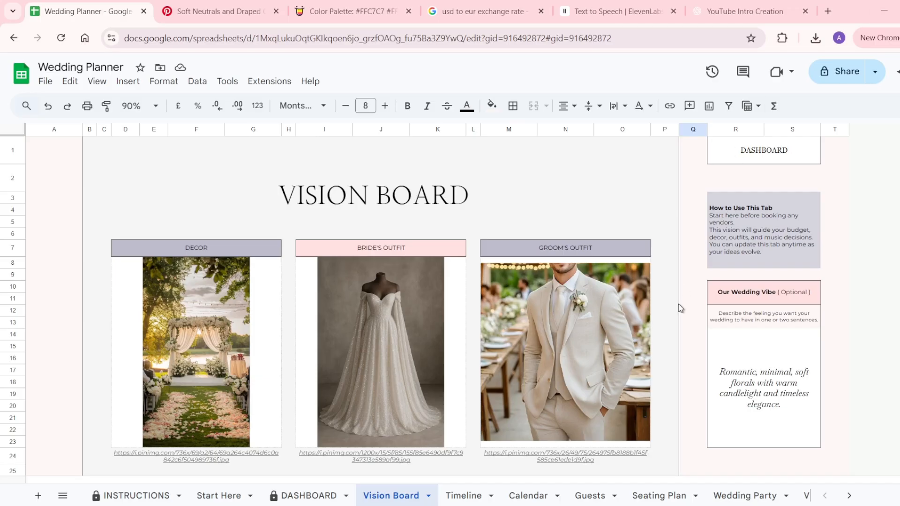
pyautogui.scroll(-5, 679, 303)
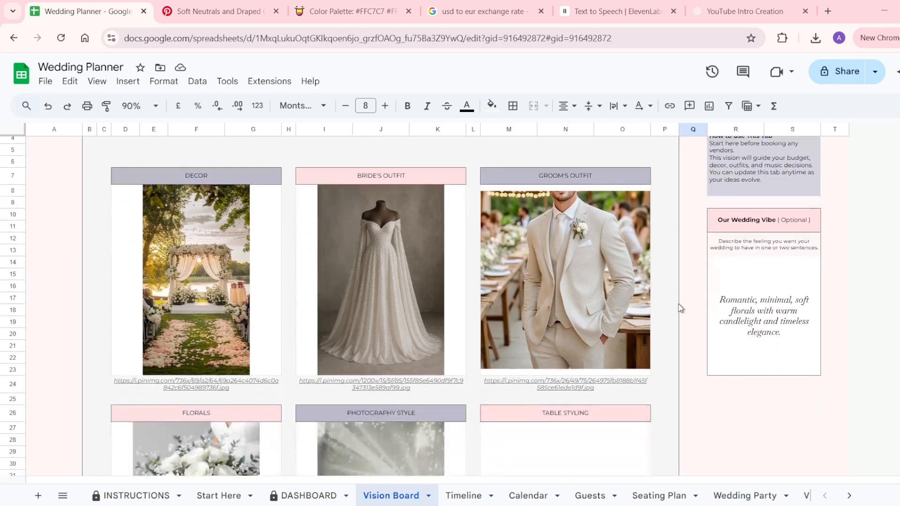
pyautogui.scroll(-5, 678, 303)
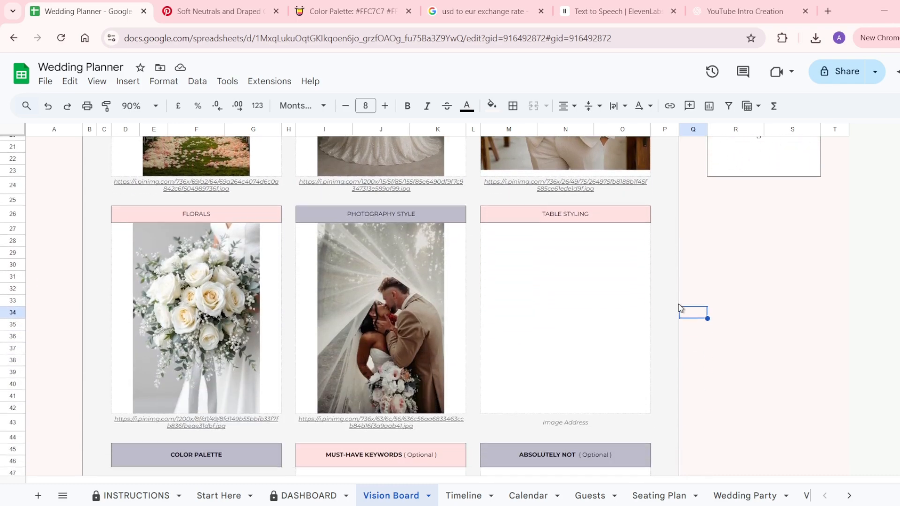
pyautogui.scroll(-5, 678, 303)
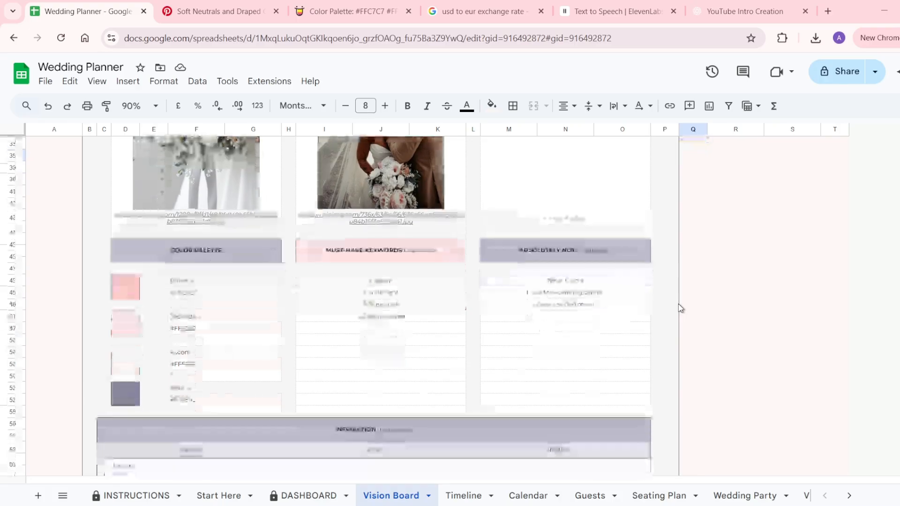
pyautogui.scroll(-5, 679, 303)
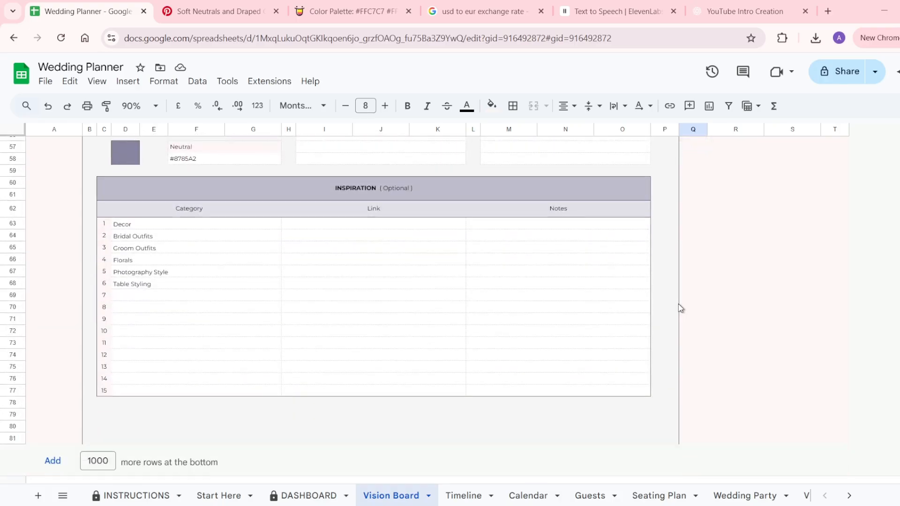
pyautogui.scroll(15, 679, 304)
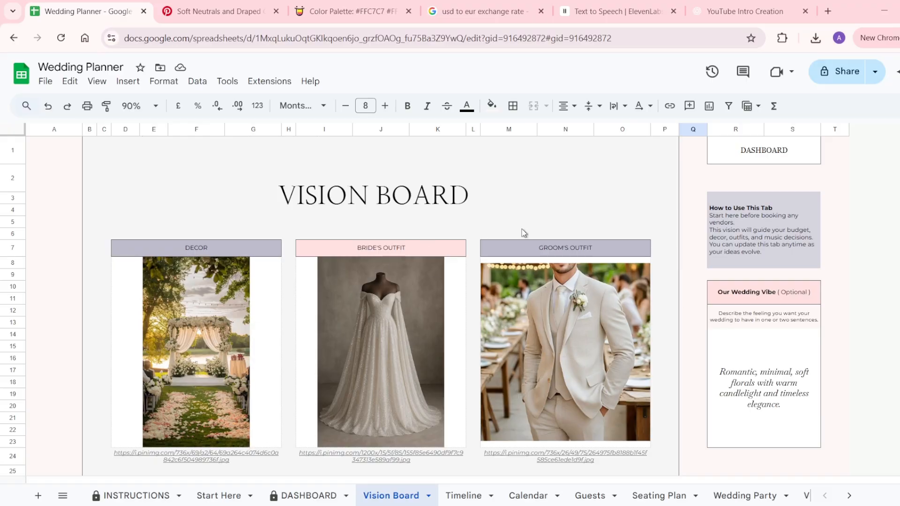
pyautogui.scroll(-5, 542, 374)
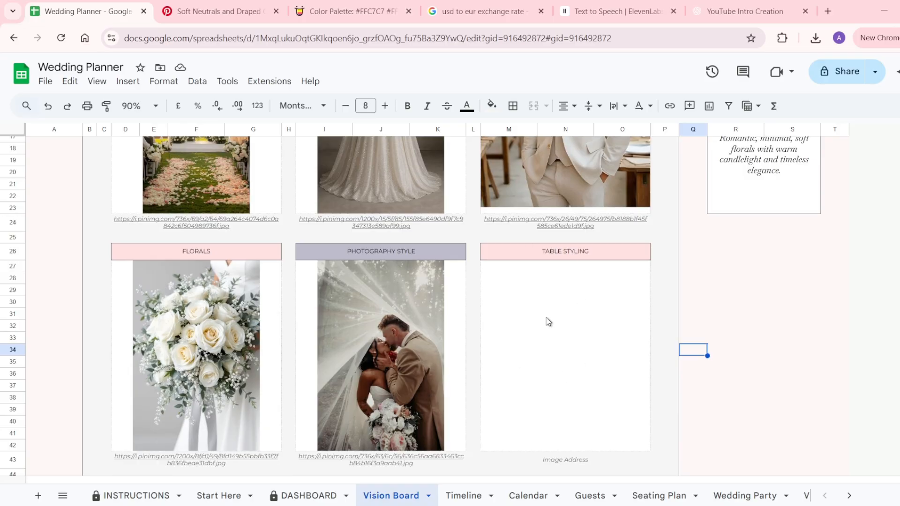
# Change the TABLE STYLING heading to TABLE DECOR.
pyautogui.click(607, 250)
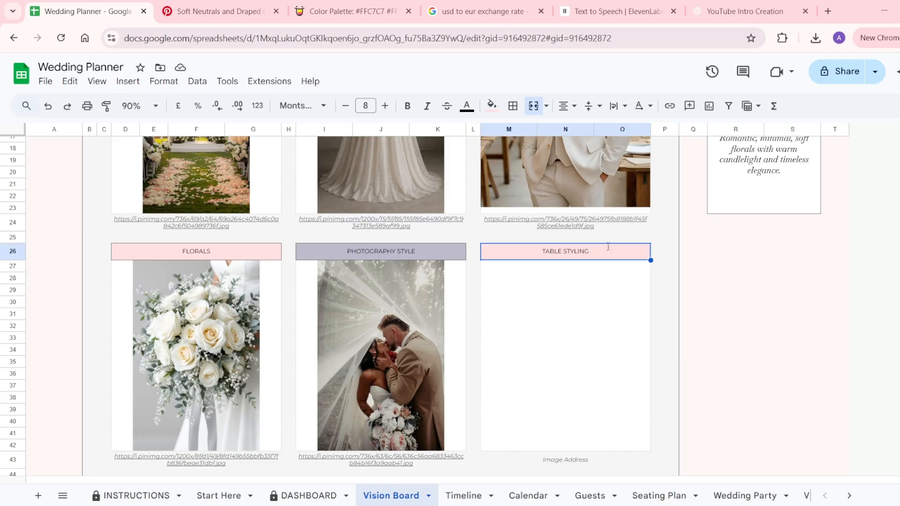
pyautogui.doubleClick(606, 246)
pyautogui.press('BackSpace')
pyautogui.press('BackSpace')
pyautogui.press('BackSpace')
pyautogui.press('BackSpace')
pyautogui.press('BackSpace')
pyautogui.press('BackSpace')
pyautogui.press('BackSpace')
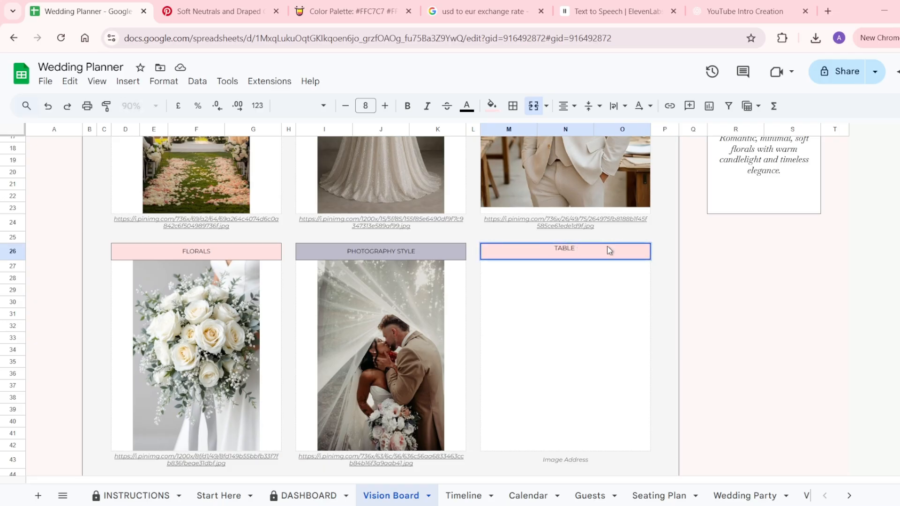
pyautogui.write('dE')
pyautogui.press('BackSpace')
pyautogui.press('BackSpace')
pyautogui.write('DE')
pyautogui.write('OR')
pyautogui.press('Return')
# Select the empty image address cell under TABLE DECOR, then go to the saved Pinterest pin.
pyautogui.scroll(-2, 584, 402)
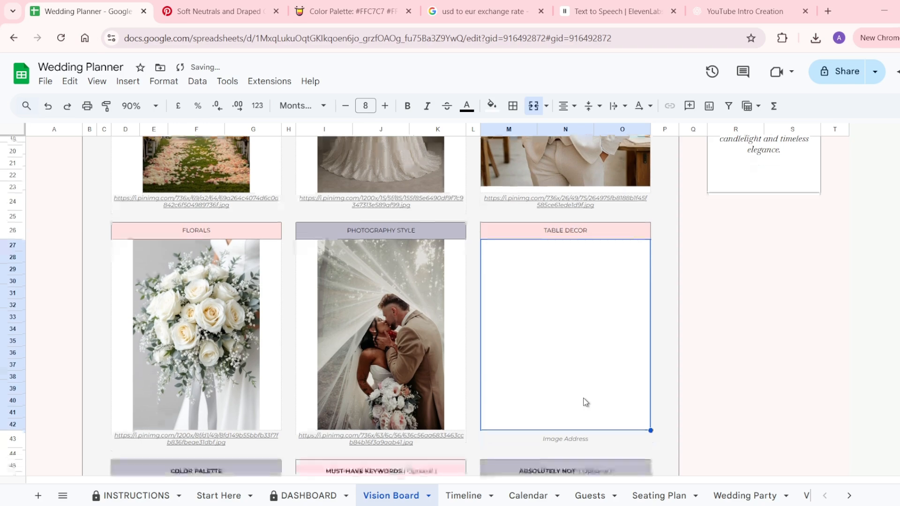
pyautogui.scroll(-1, 586, 402)
pyautogui.click(554, 407)
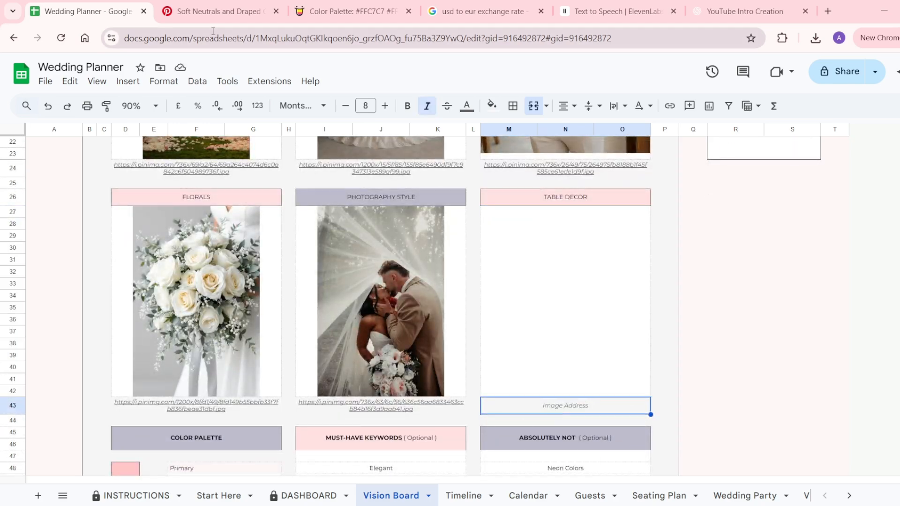
pyautogui.click(213, 14)
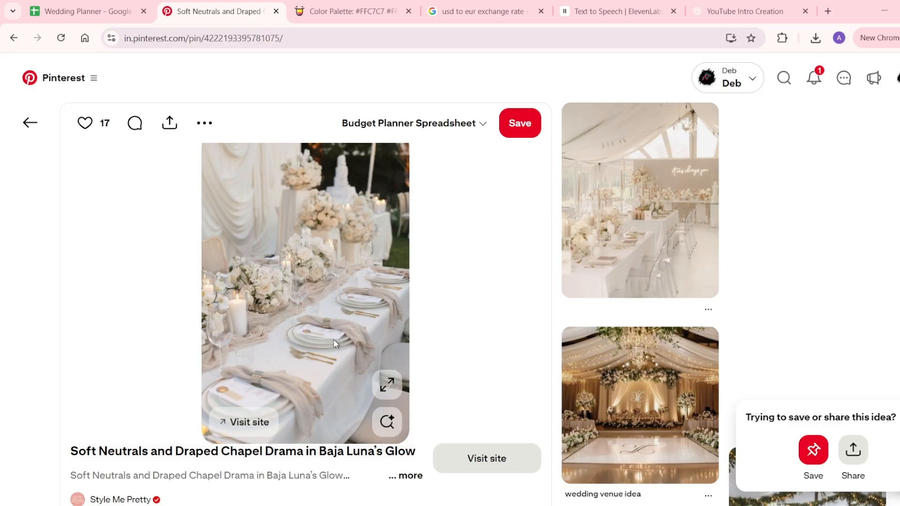
# Return to the Wedding Planner spreadsheet after viewing the draped chapel pin.
pyautogui.click(118, 4)
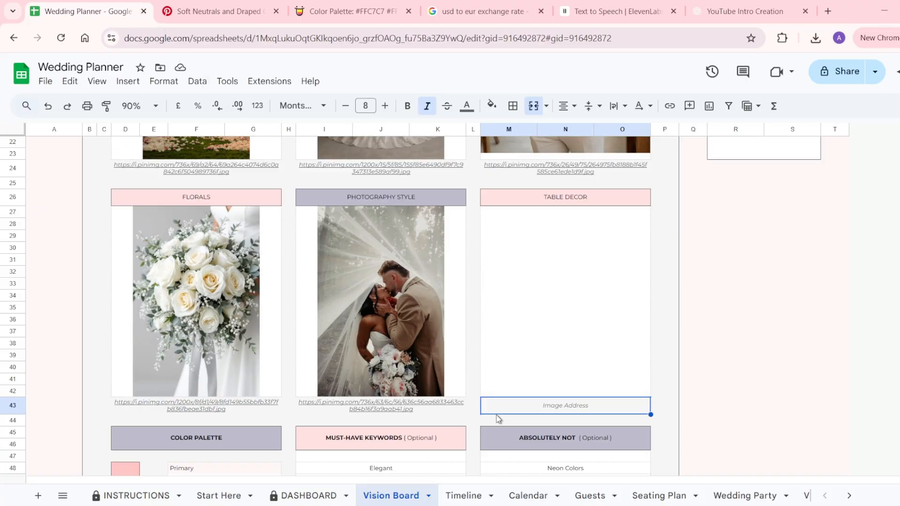
# Paste the copied table-setting image link into the TABLE DECOR image address cell M43.
pyautogui.scroll(-2, 509, 417)
pyautogui.rightClick(501, 342)
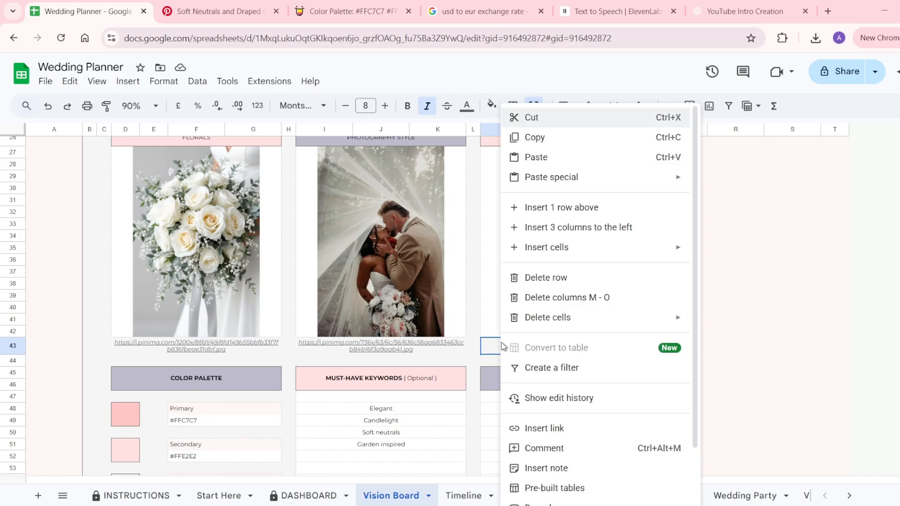
pyautogui.click(561, 159)
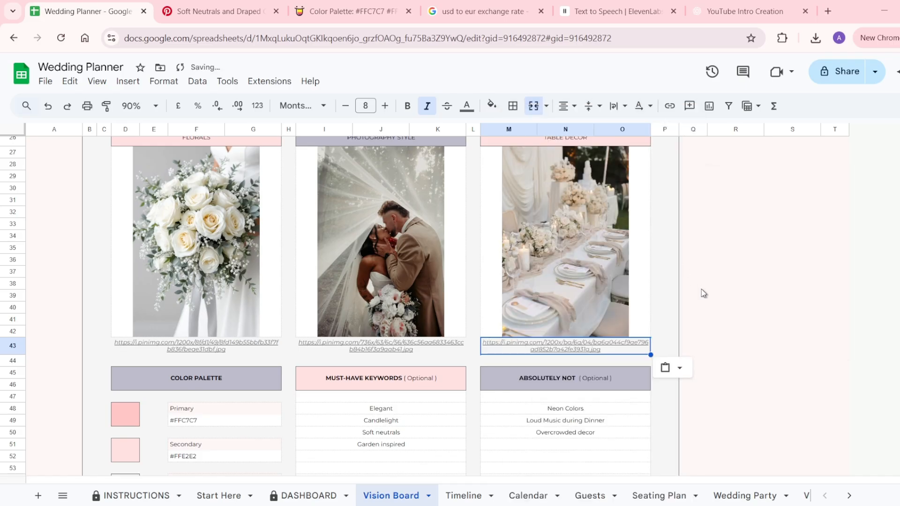
pyautogui.scroll(2, 703, 294)
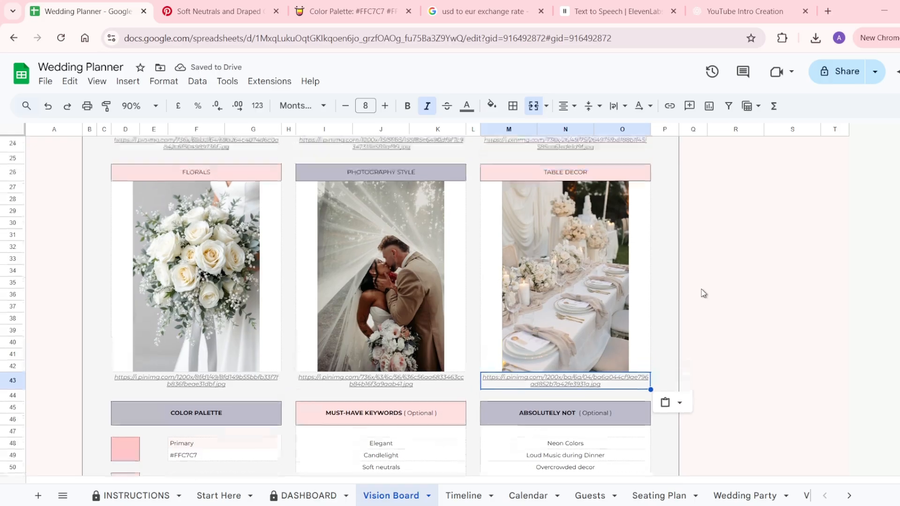
pyautogui.scroll(5, 703, 293)
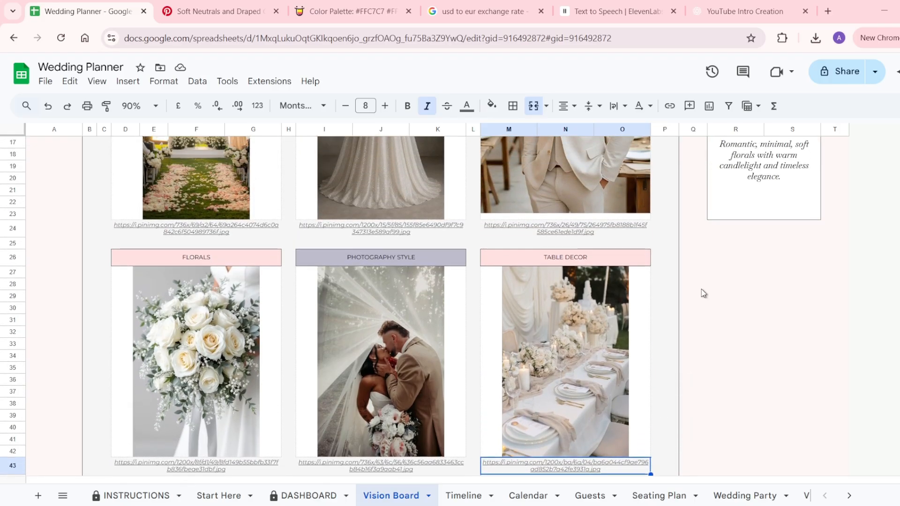
pyautogui.scroll(3, 703, 294)
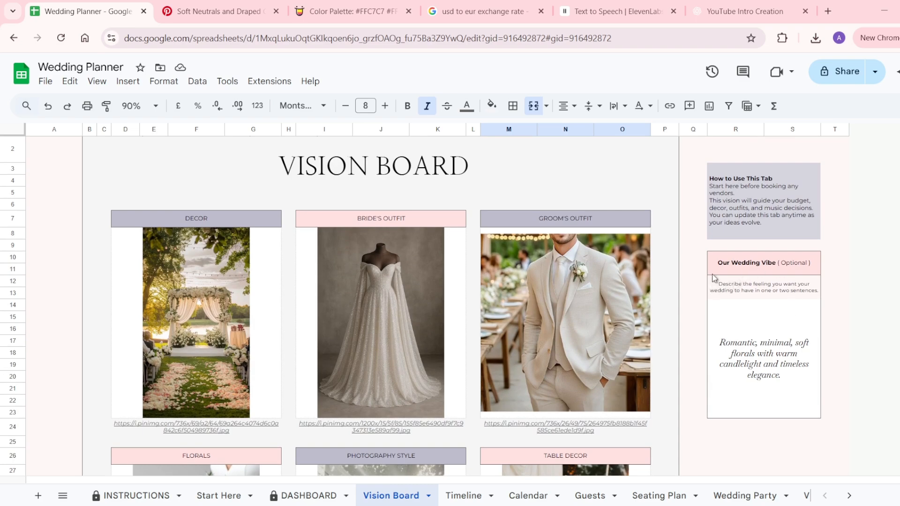
pyautogui.click(768, 348)
pyautogui.doubleClick(766, 345)
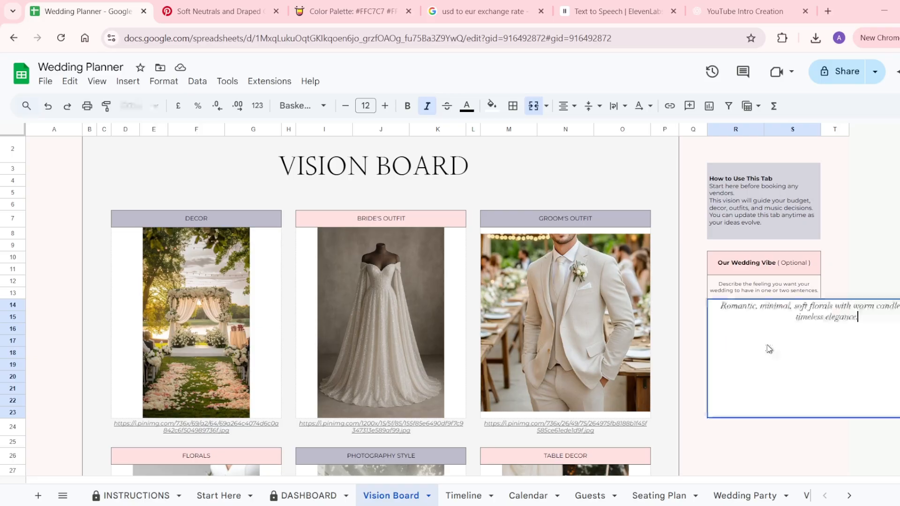
pyautogui.click(782, 441)
pyautogui.scroll(-10, 782, 439)
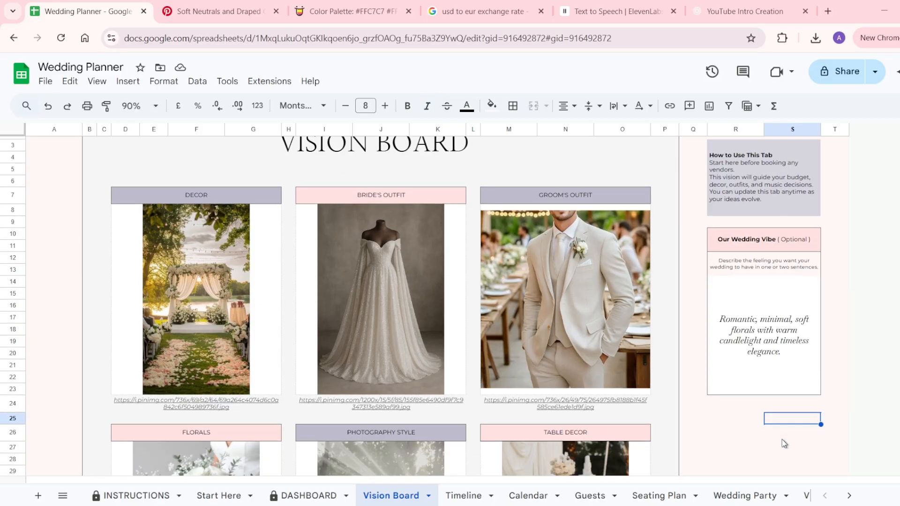
pyautogui.scroll(-1, 369, 291)
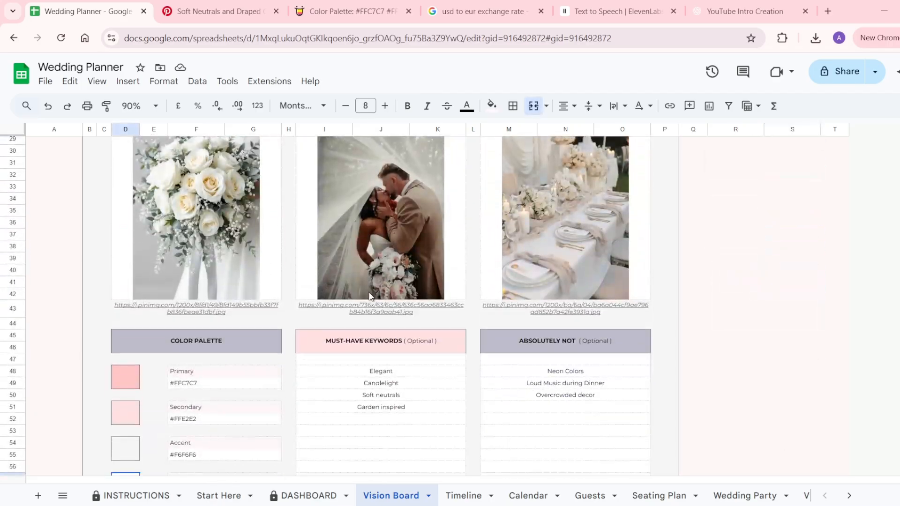
pyautogui.scroll(-3, 370, 296)
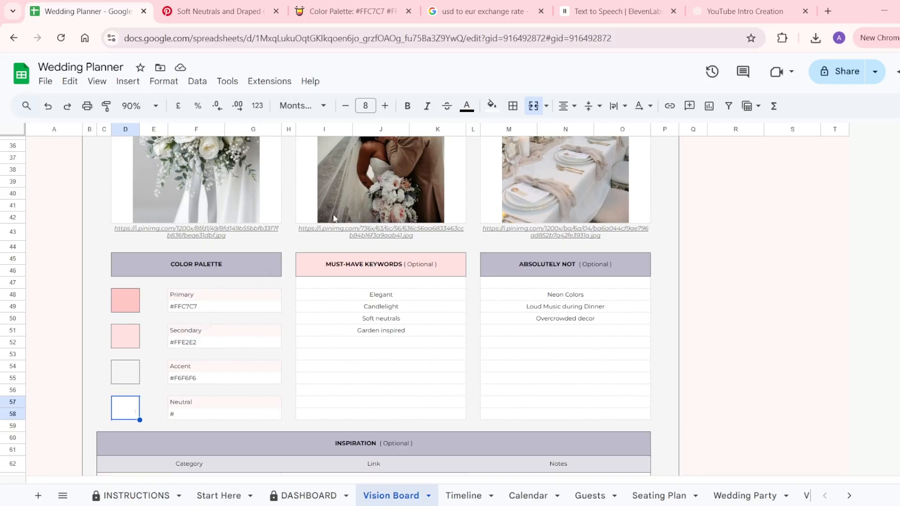
# Fill the Neutral swatch with the custom colour #8785A2.
pyautogui.click(494, 113)
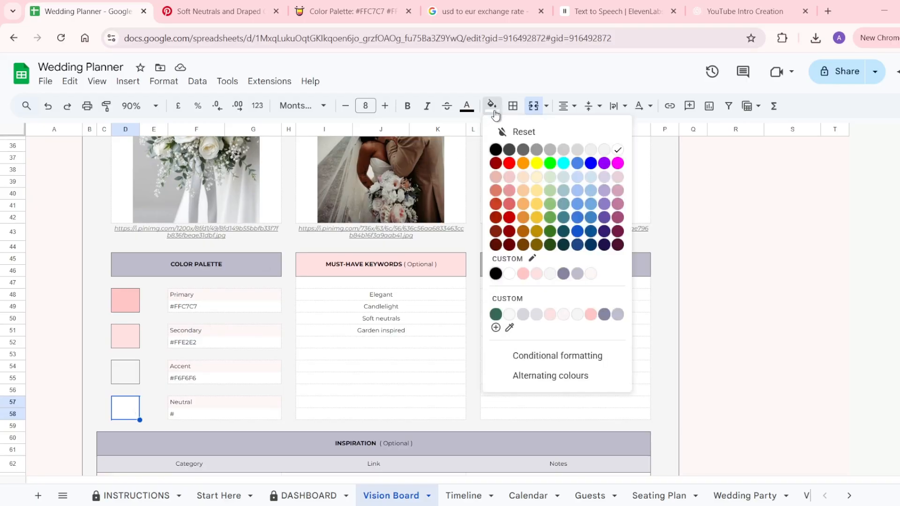
pyautogui.click(496, 327)
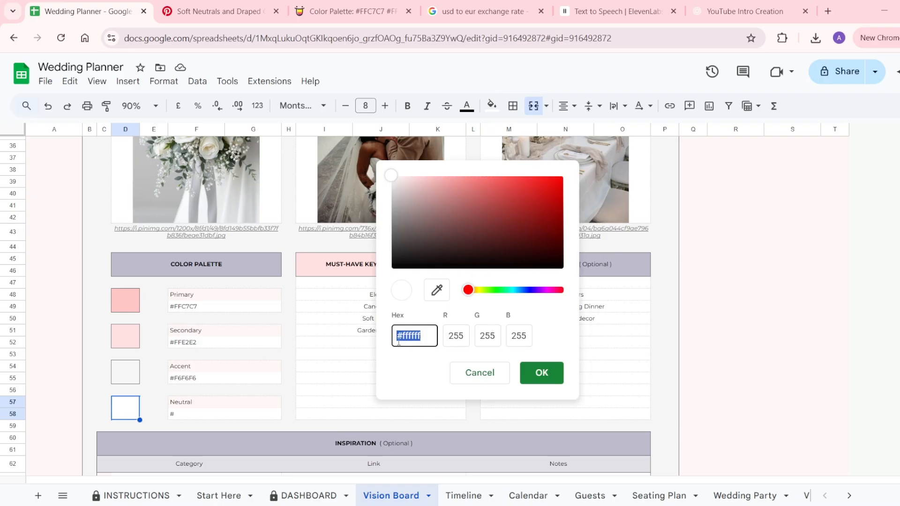
pyautogui.write('8785A2')
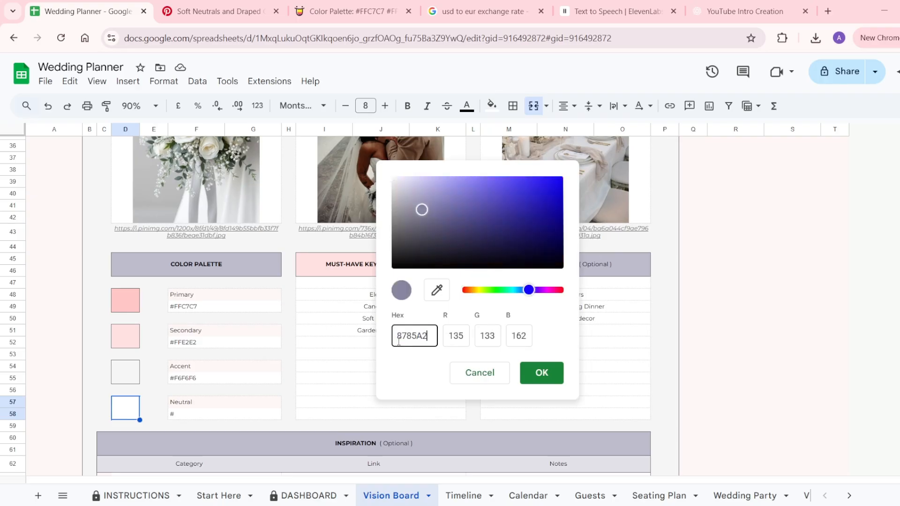
pyautogui.click(539, 375)
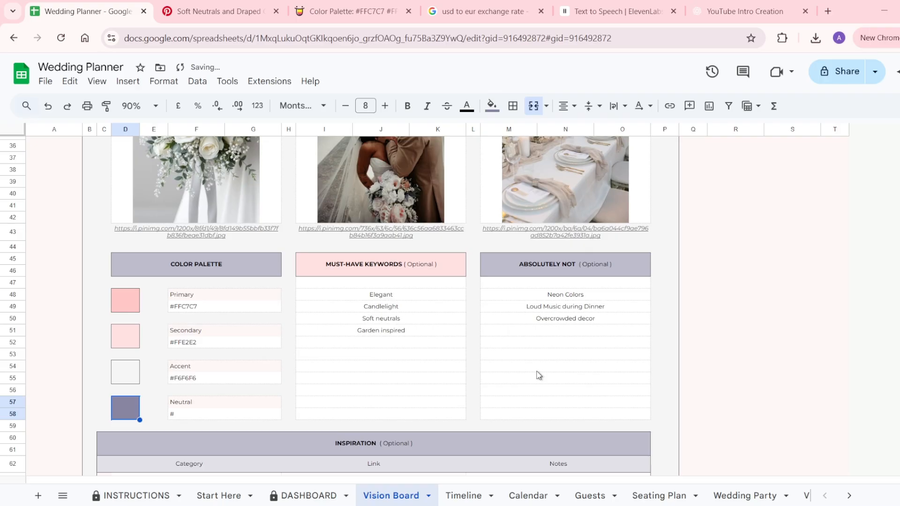
# Enter 8785A2 as the Neutral swatch's hex code.
pyautogui.click(219, 417)
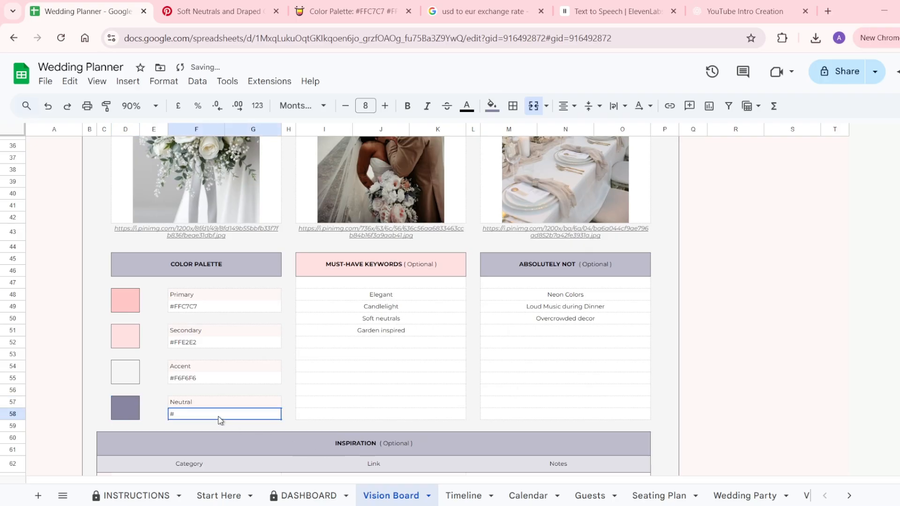
pyautogui.doubleClick(219, 416)
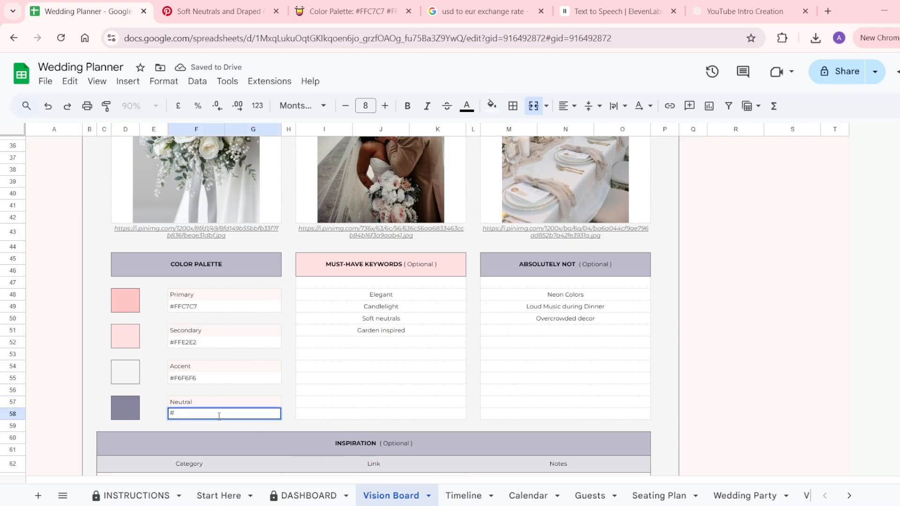
pyautogui.write('8785A2')
pyautogui.click(316, 417)
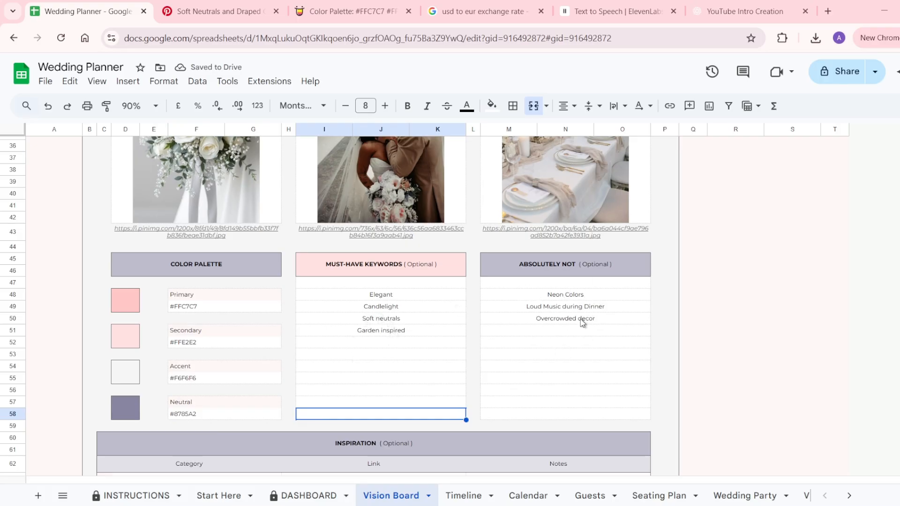
pyautogui.scroll(-5, 583, 323)
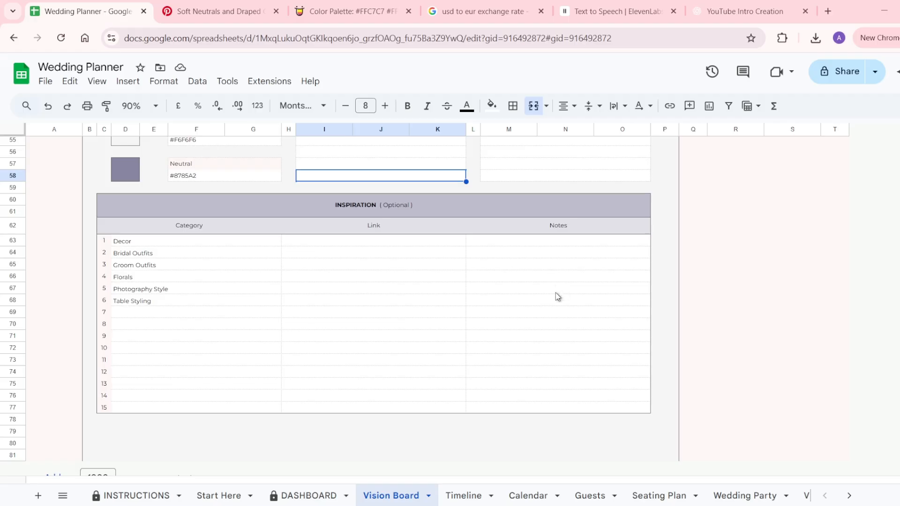
pyautogui.scroll(5, 555, 293)
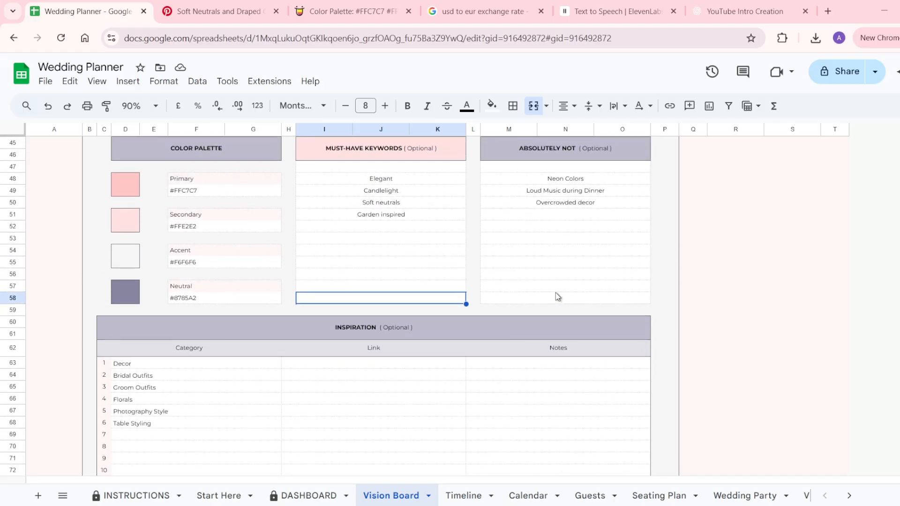
pyautogui.scroll(8, 556, 292)
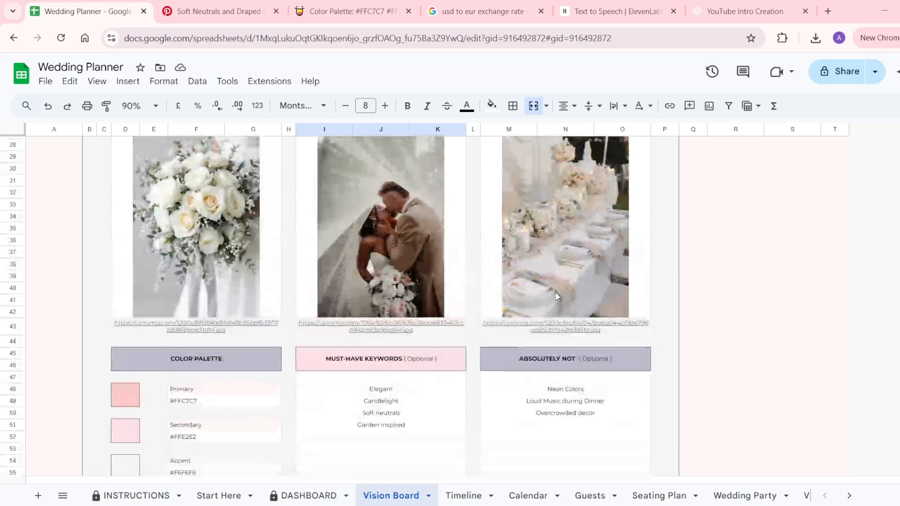
pyautogui.scroll(10, 557, 296)
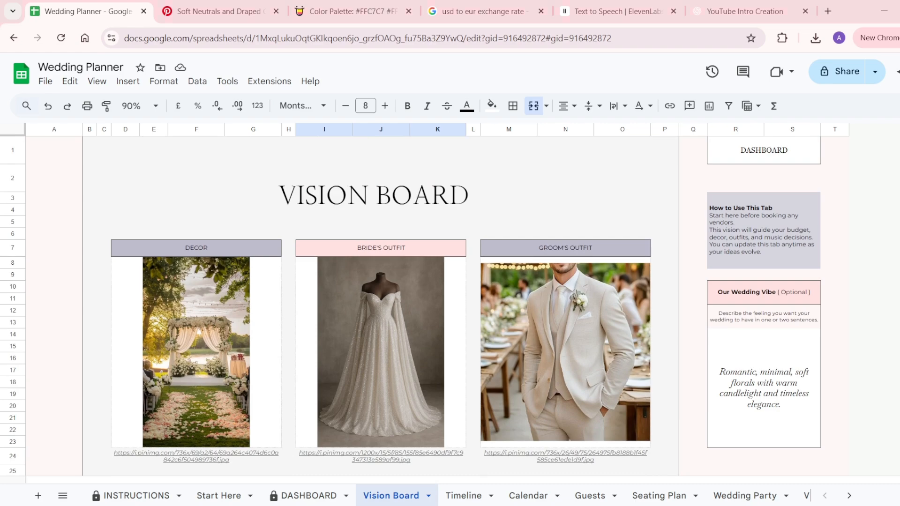
pyautogui.click(464, 496)
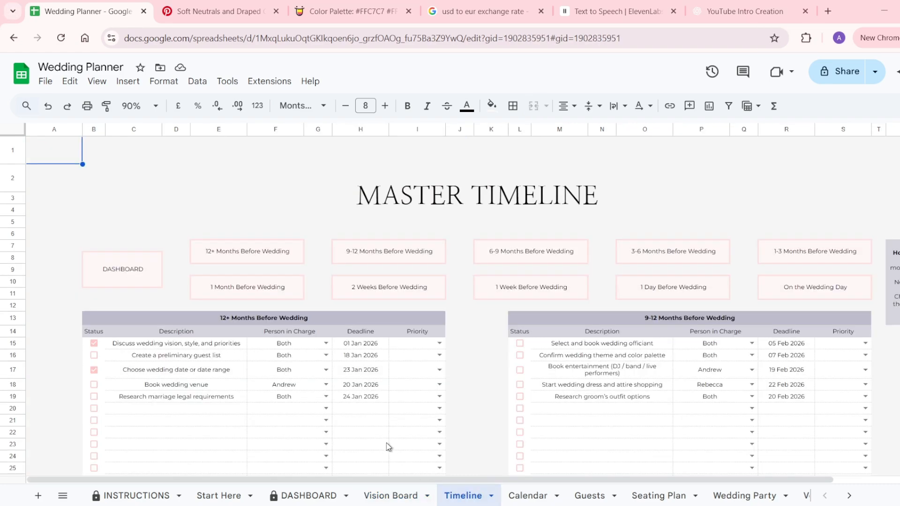
pyautogui.scroll(-5, 389, 446)
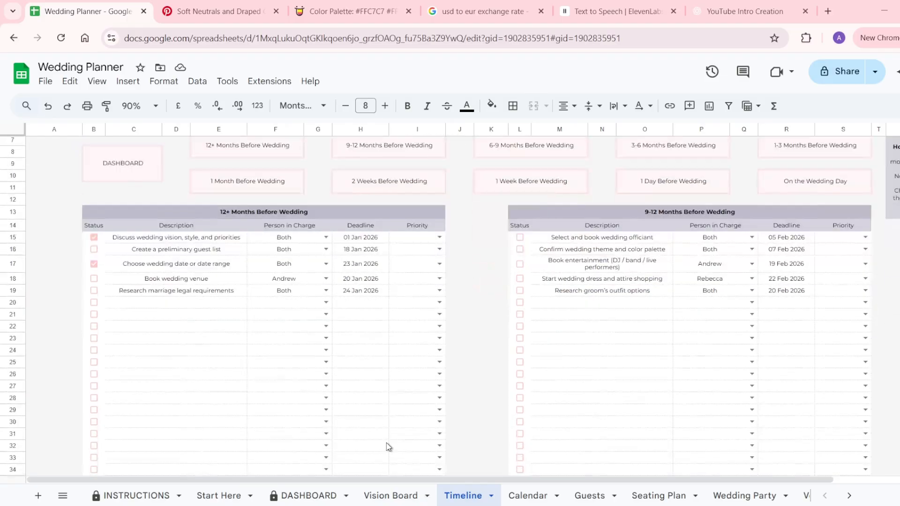
pyautogui.scroll(-6, 389, 446)
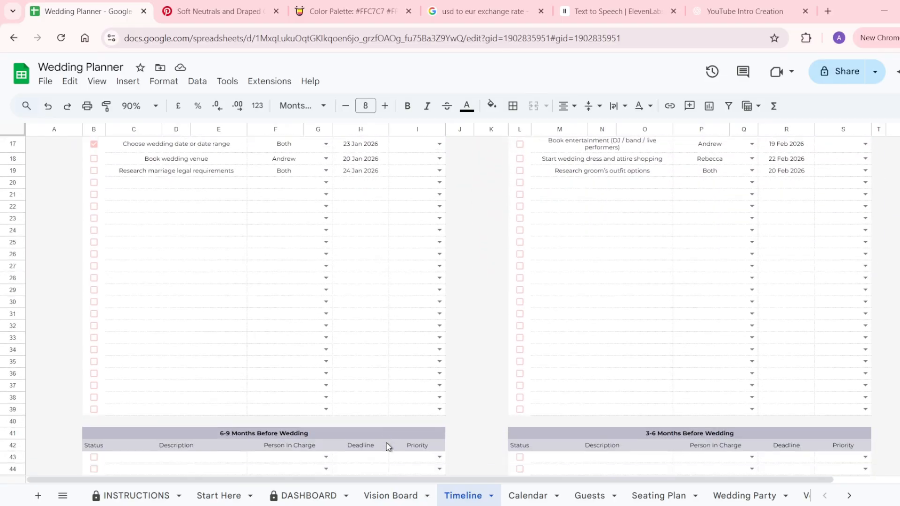
pyautogui.scroll(-8, 389, 446)
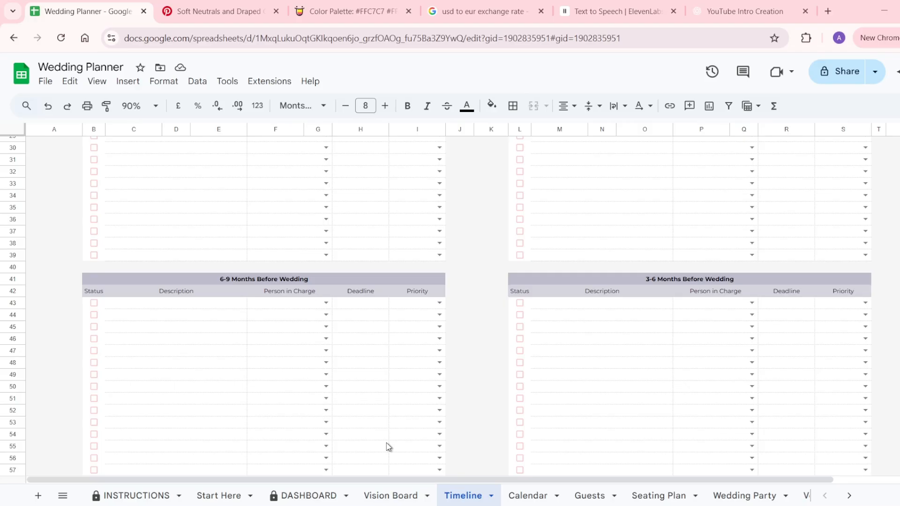
pyautogui.scroll(-10, 388, 446)
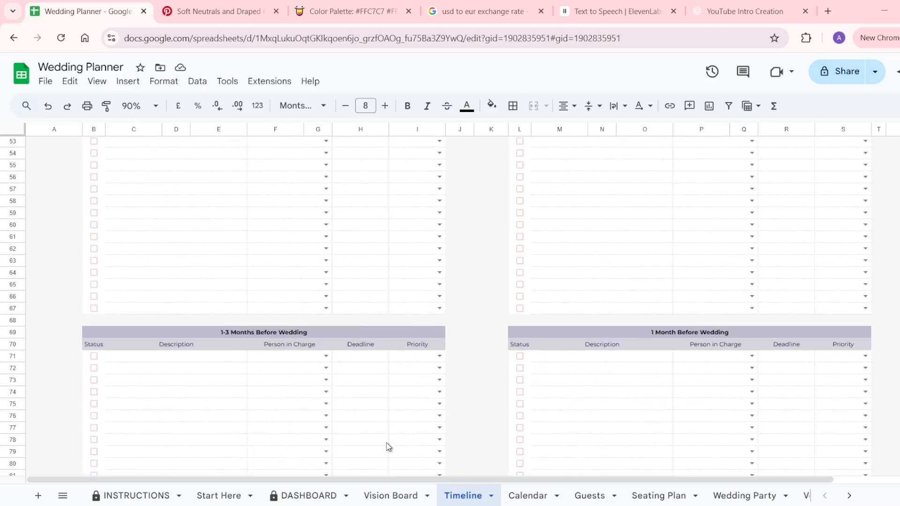
pyautogui.scroll(-14, 389, 446)
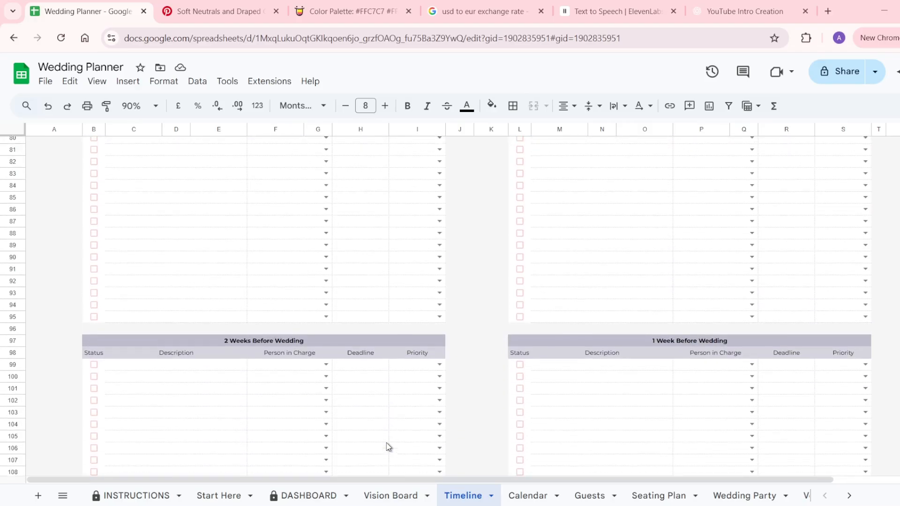
pyautogui.scroll(20, 388, 447)
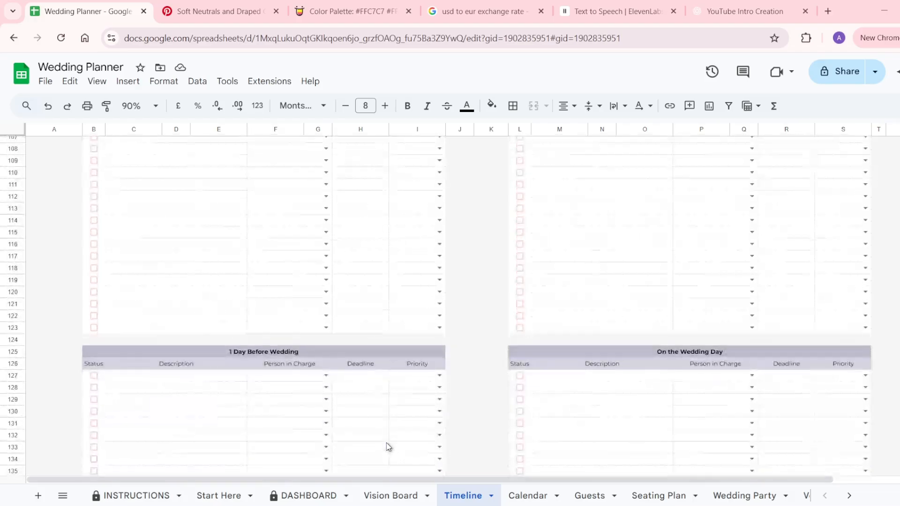
pyautogui.scroll(20, 388, 447)
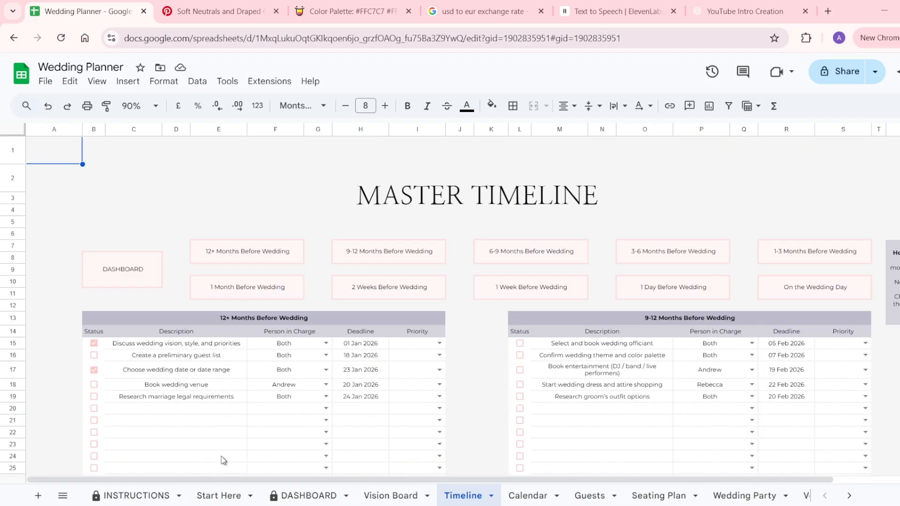
pyautogui.click(187, 412)
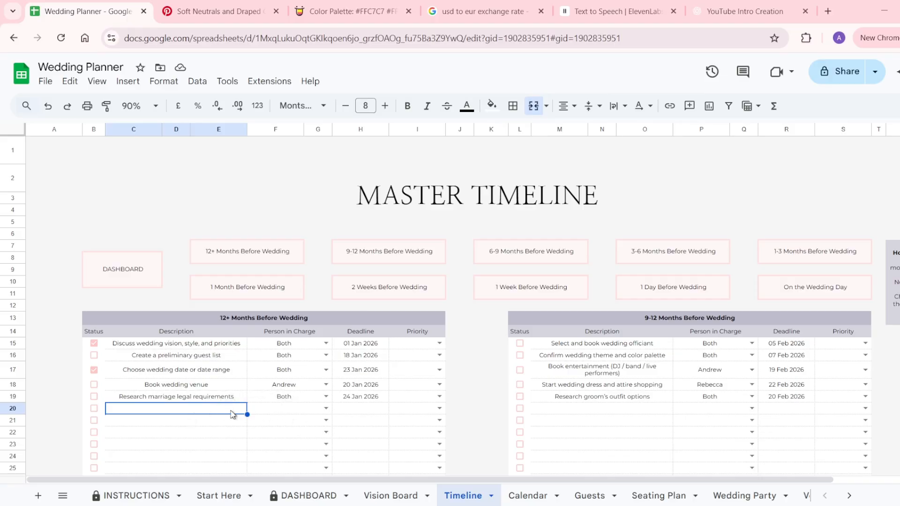
pyautogui.click(96, 410)
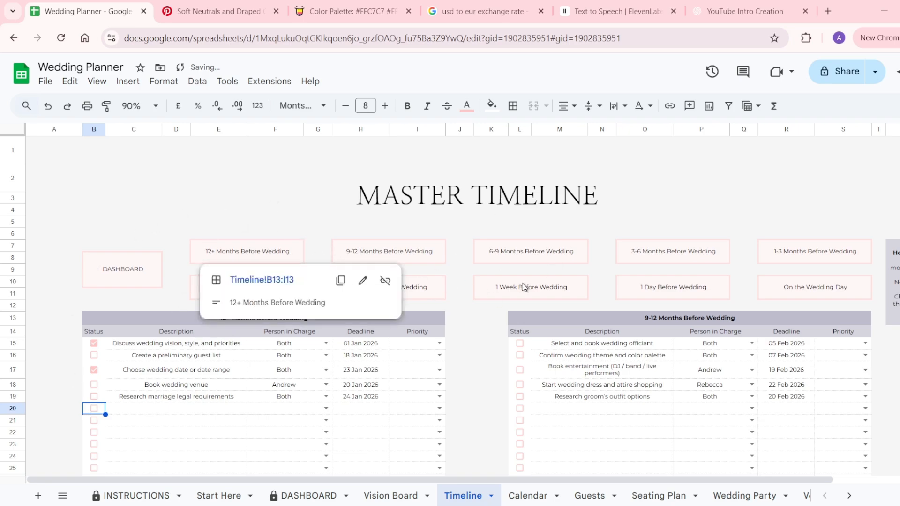
pyautogui.moveTo(524, 287)
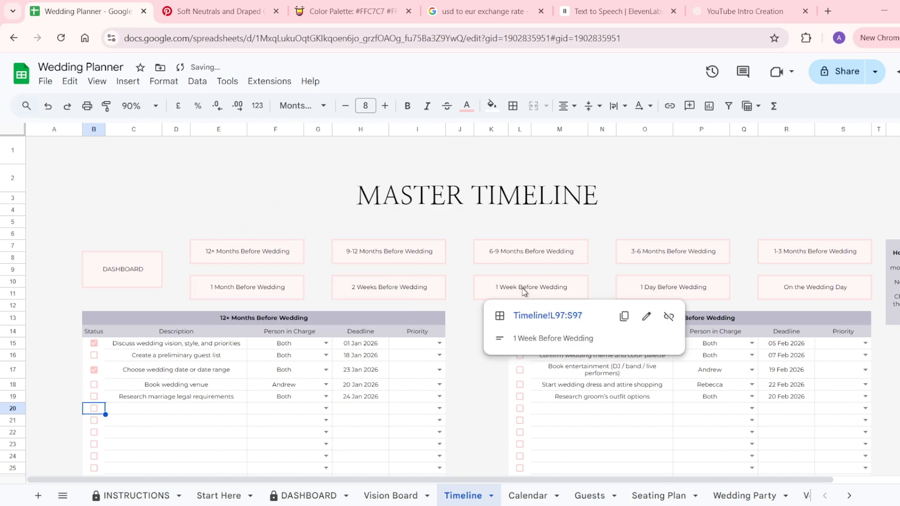
pyautogui.click(544, 322)
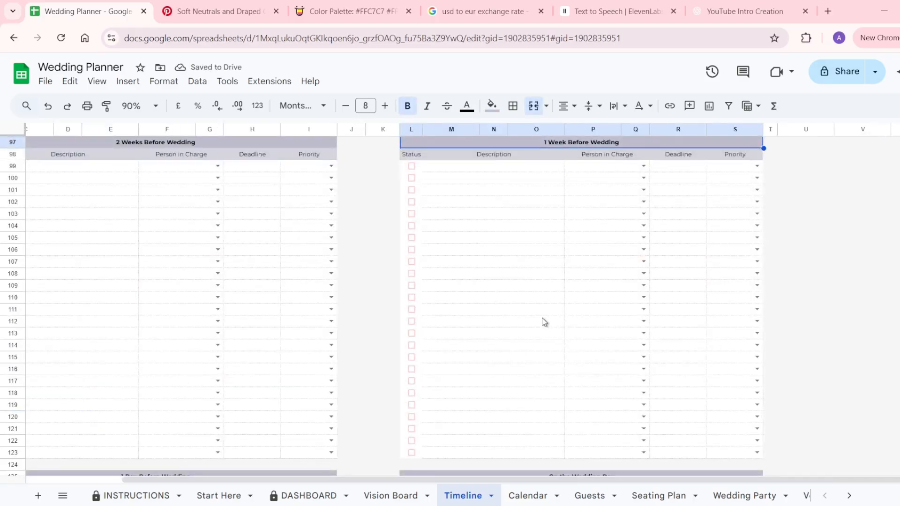
pyautogui.scroll(20, 544, 321)
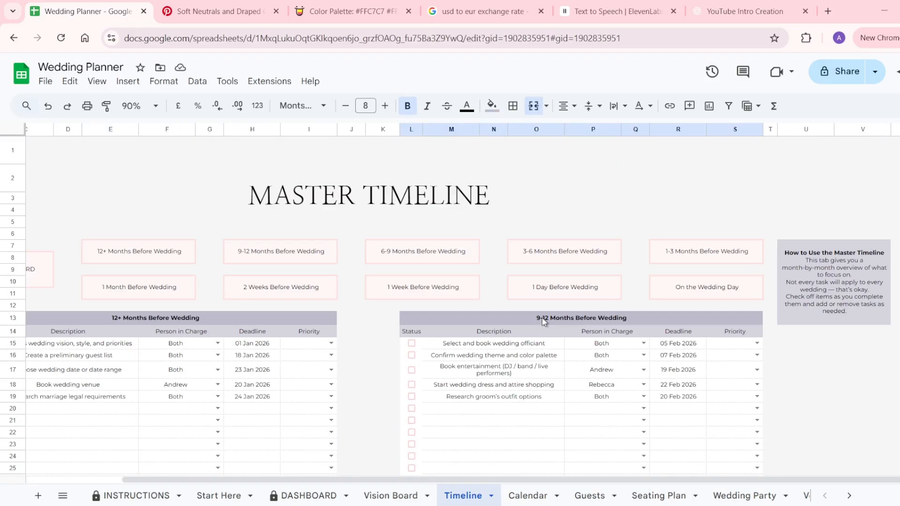
pyautogui.hscroll(-3, 190, 384)
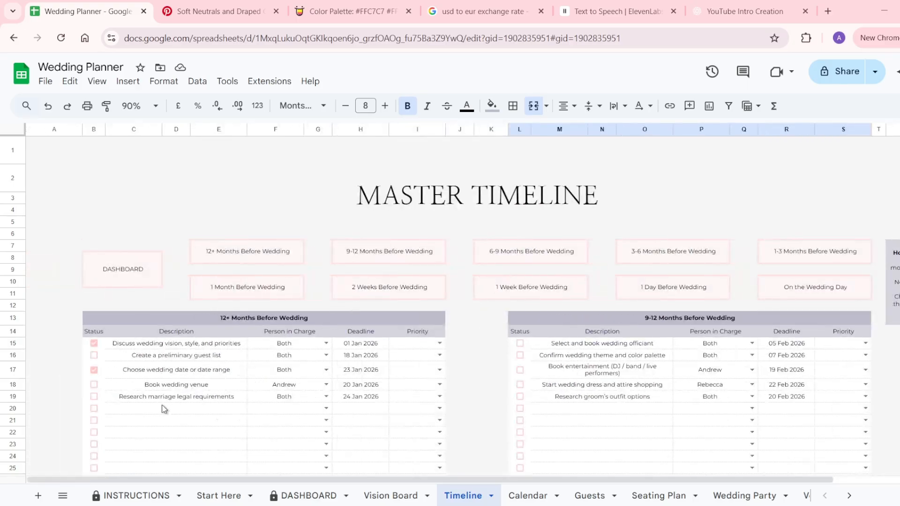
# Check row 20's person, deadline and priority options without changing anything.
pyautogui.click(164, 409)
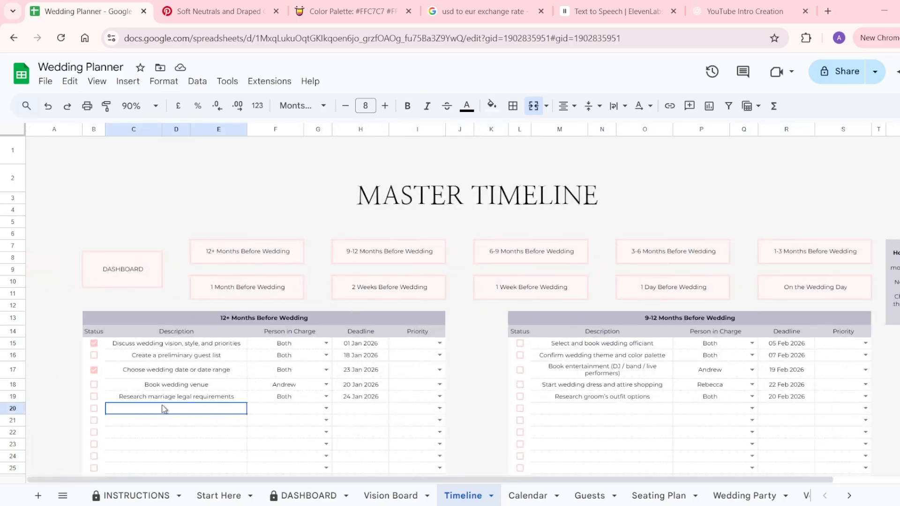
pyautogui.click(326, 408)
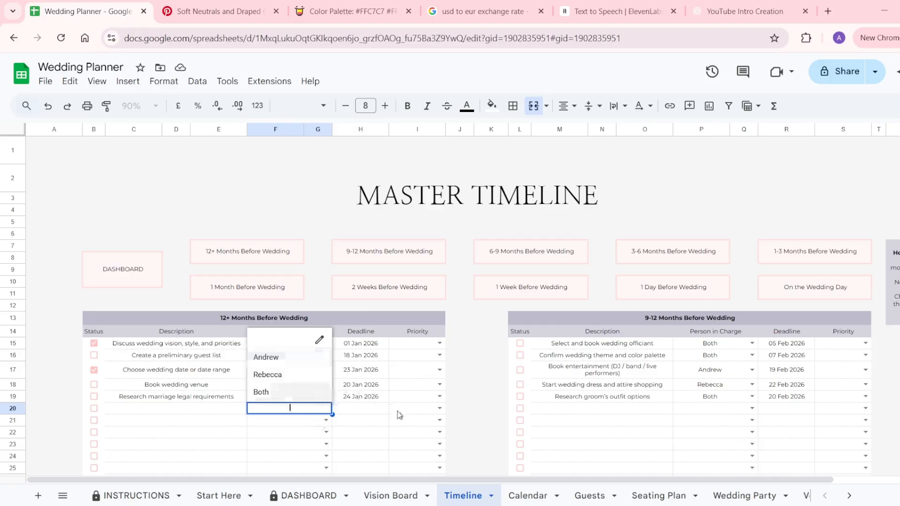
pyautogui.doubleClick(372, 410)
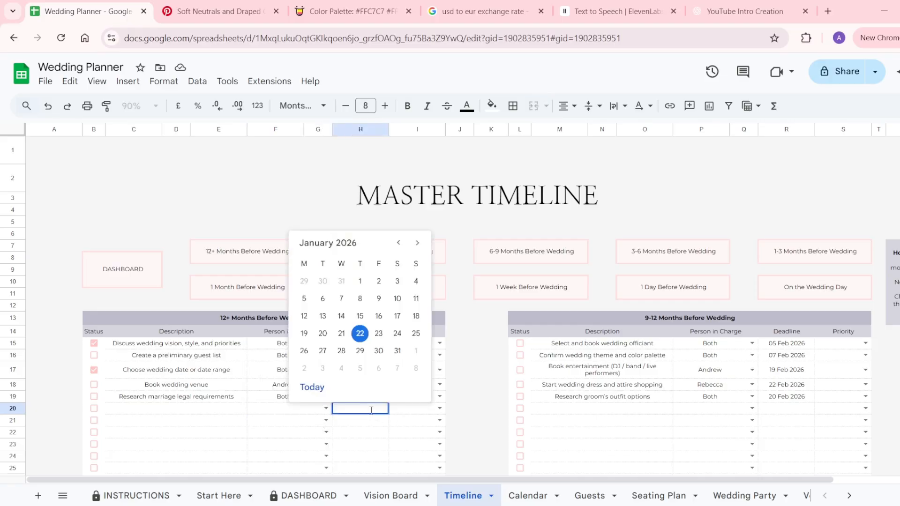
pyautogui.click(421, 412)
pyautogui.click(439, 408)
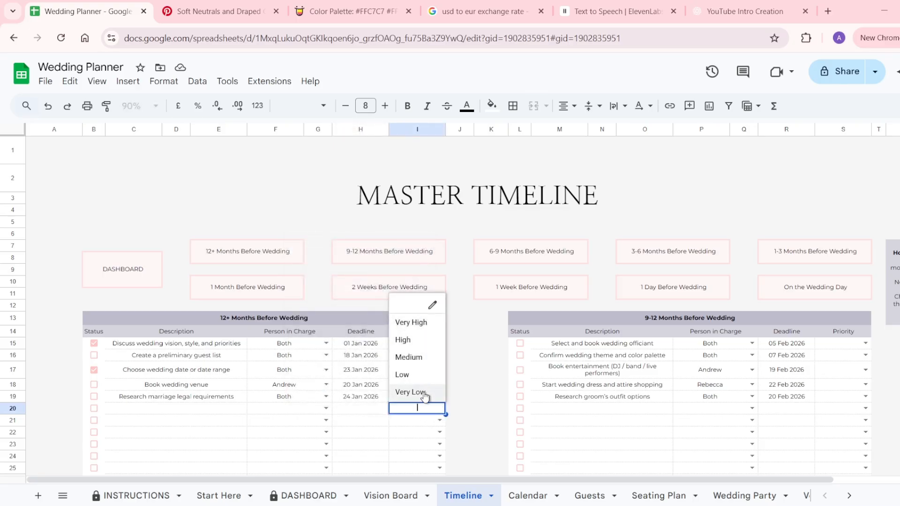
pyautogui.click(419, 425)
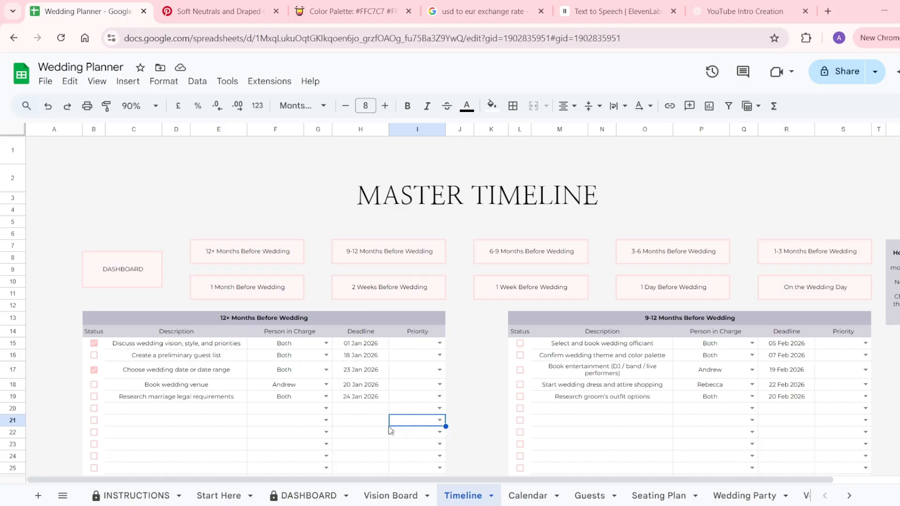
# Go to the Calendar sheet.
pyautogui.scroll(-1, 387, 428)
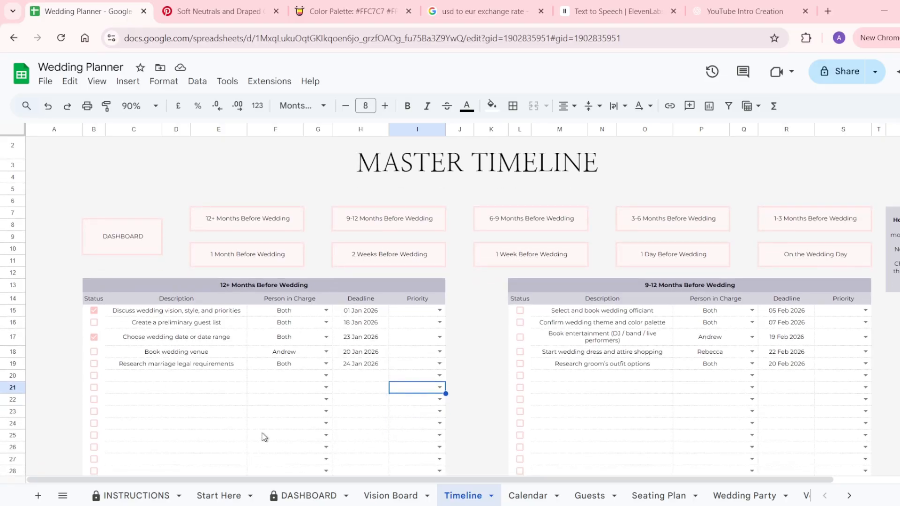
pyautogui.scroll(-1, 264, 437)
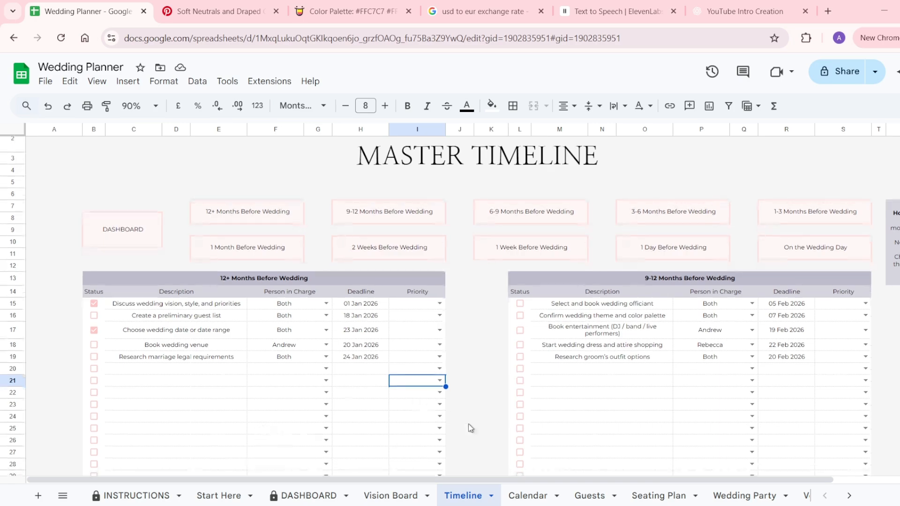
pyautogui.click(529, 497)
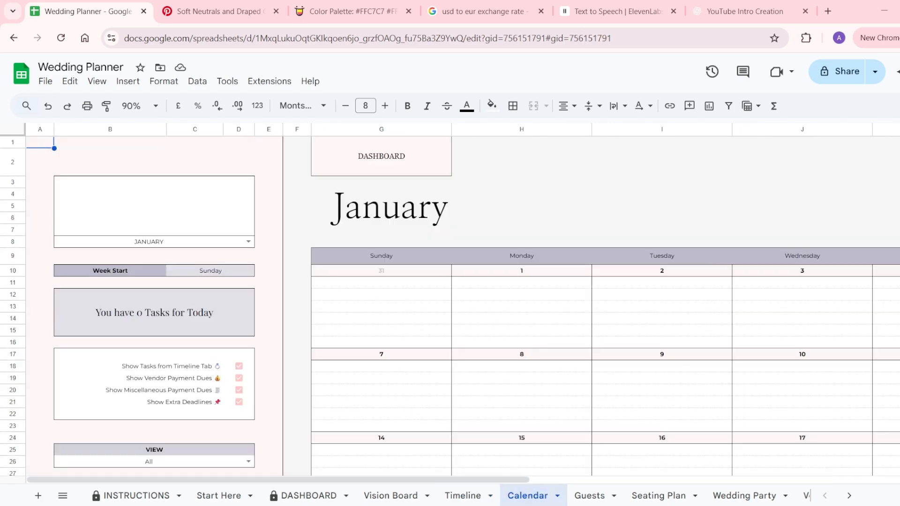
# Set the Calendar year to 2026 and keep JANUARY as the month.
pyautogui.click(161, 216)
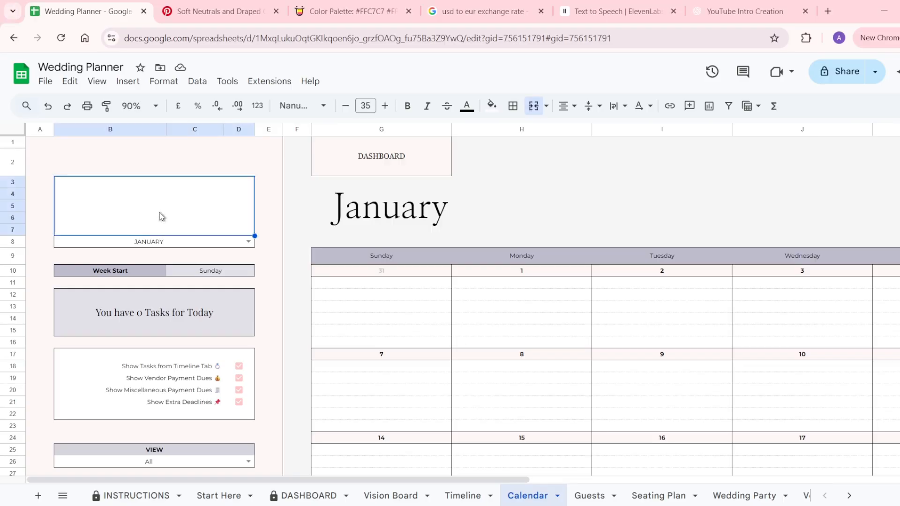
pyautogui.write('2026')
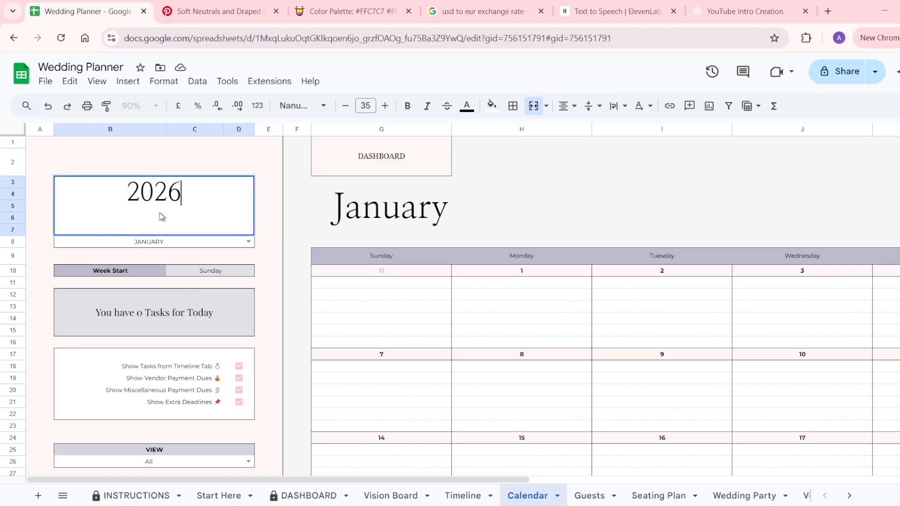
pyautogui.press('Return')
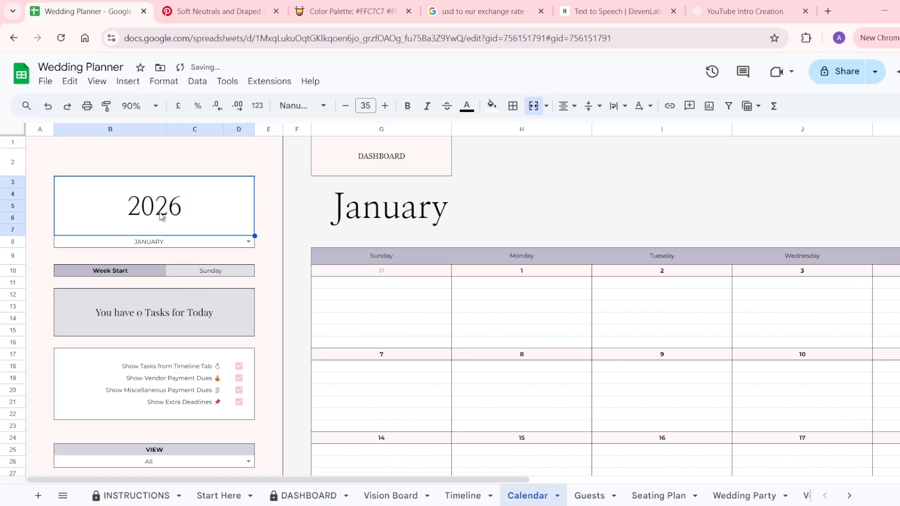
pyautogui.click(248, 242)
pyautogui.click(176, 255)
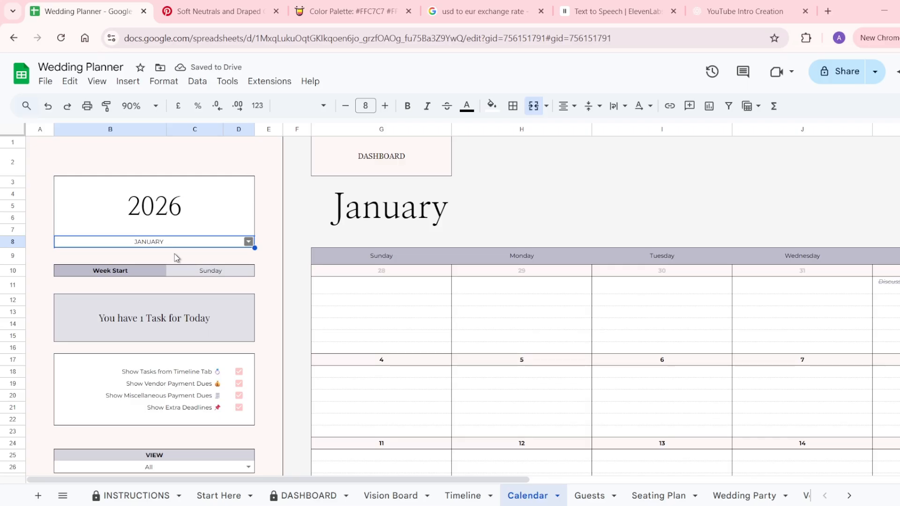
# Check the week start setting and today's task count, then scroll over the January calendar.
pyautogui.click(192, 269)
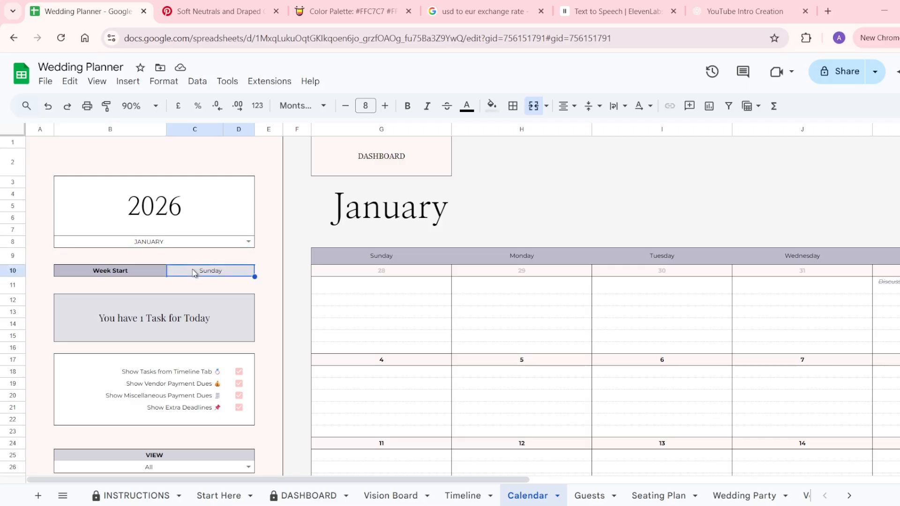
pyautogui.click(166, 313)
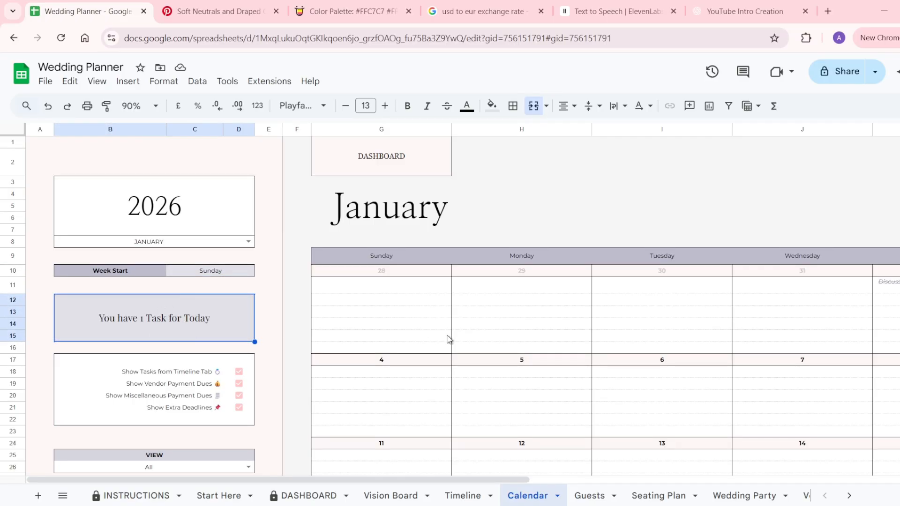
pyautogui.hscroll(5, 449, 338)
pyautogui.scroll(-4, 449, 339)
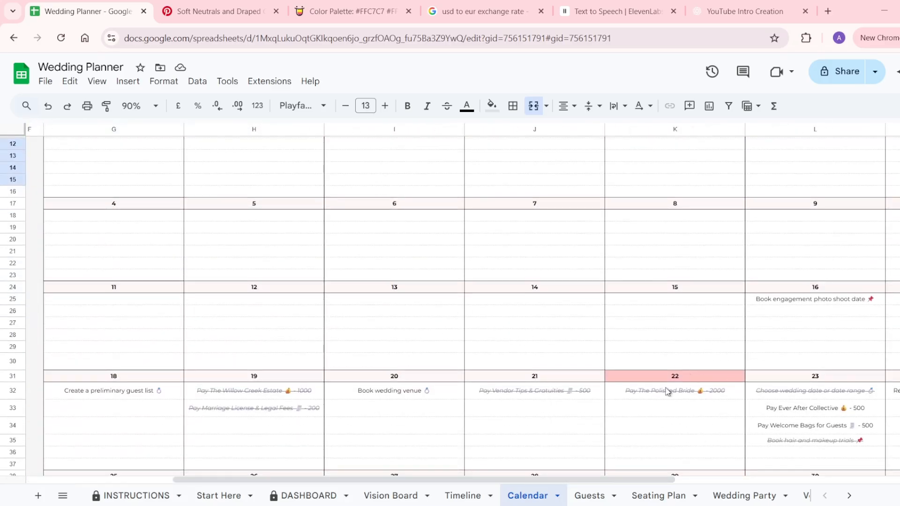
pyautogui.hscroll(-5, 667, 391)
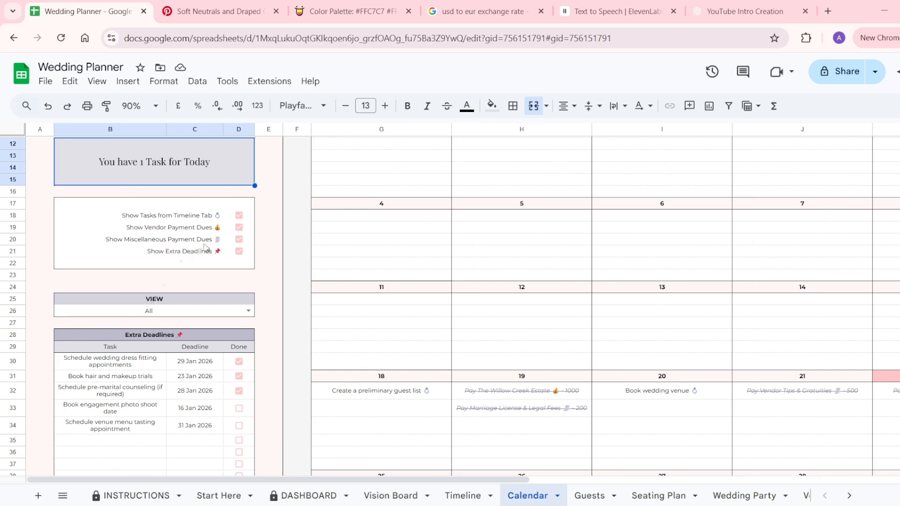
# Turn the four calendar display toggles off, then switch them all back on.
pyautogui.click(239, 216)
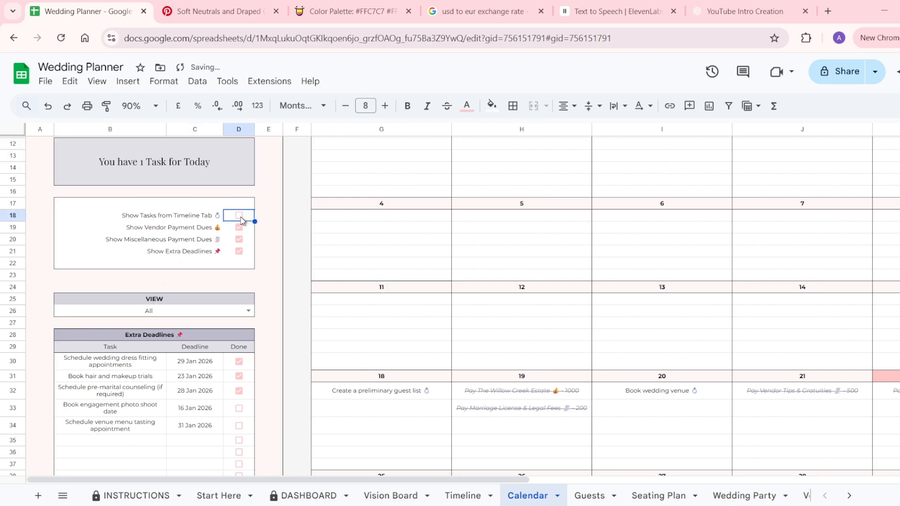
pyautogui.click(241, 229)
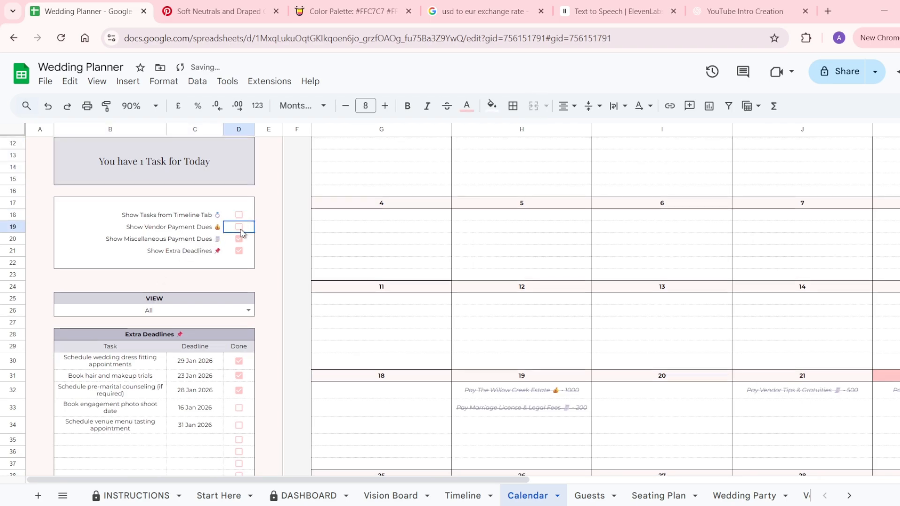
pyautogui.click(240, 239)
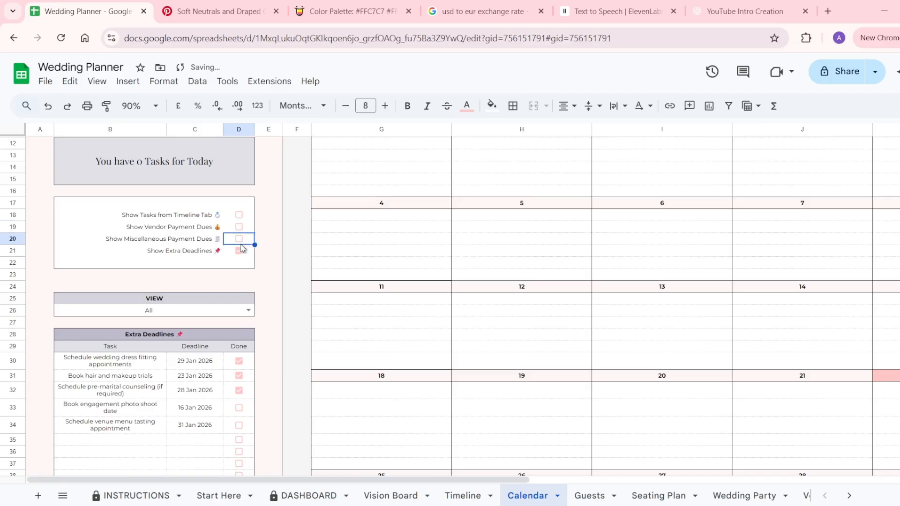
pyautogui.click(240, 252)
pyautogui.moveTo(240, 216); pyautogui.dragTo(240, 253)
pyautogui.press('space')
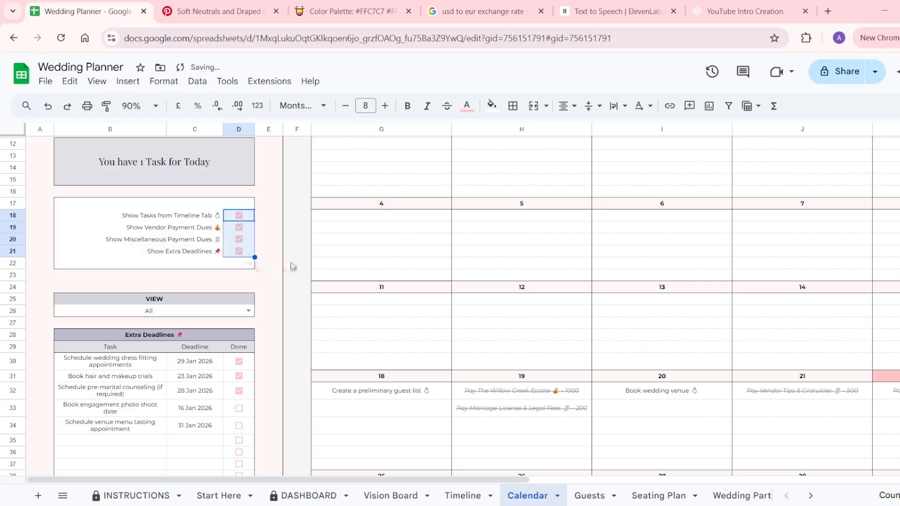
pyautogui.scroll(-1, 242, 265)
# Try the Completed and Incomplete filters, then set the calendar VIEW to All.
pyautogui.click(249, 268)
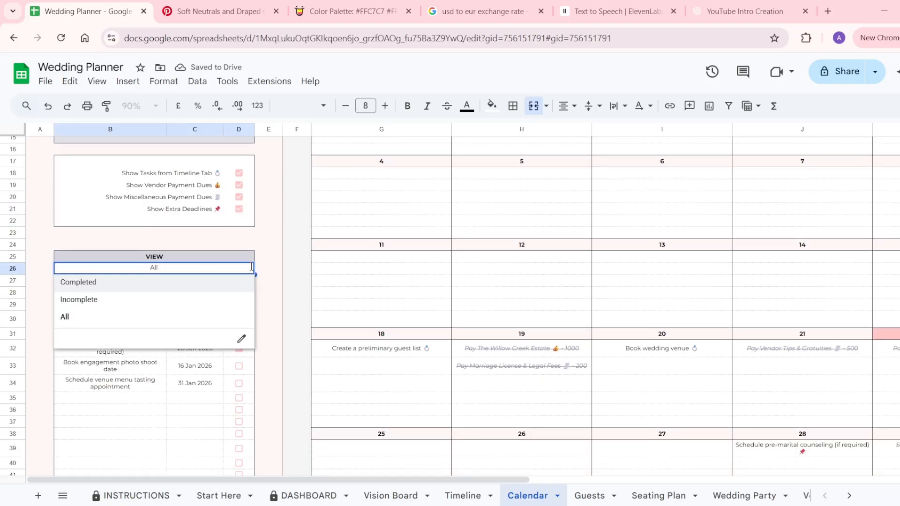
pyautogui.click(178, 287)
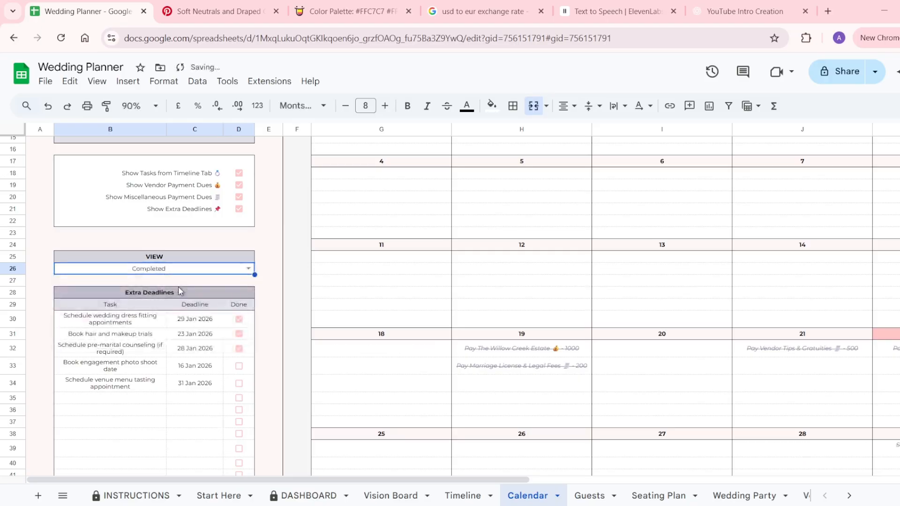
pyautogui.click(247, 268)
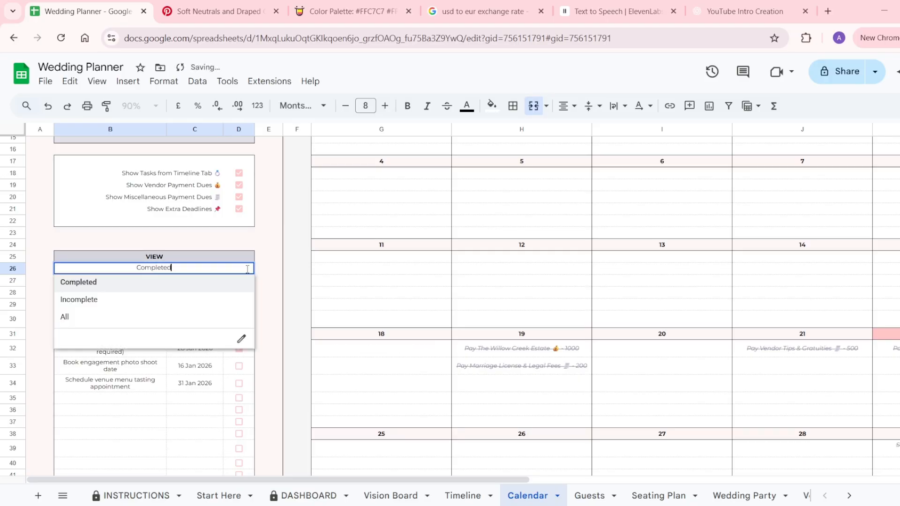
pyautogui.click(170, 304)
pyautogui.click(248, 269)
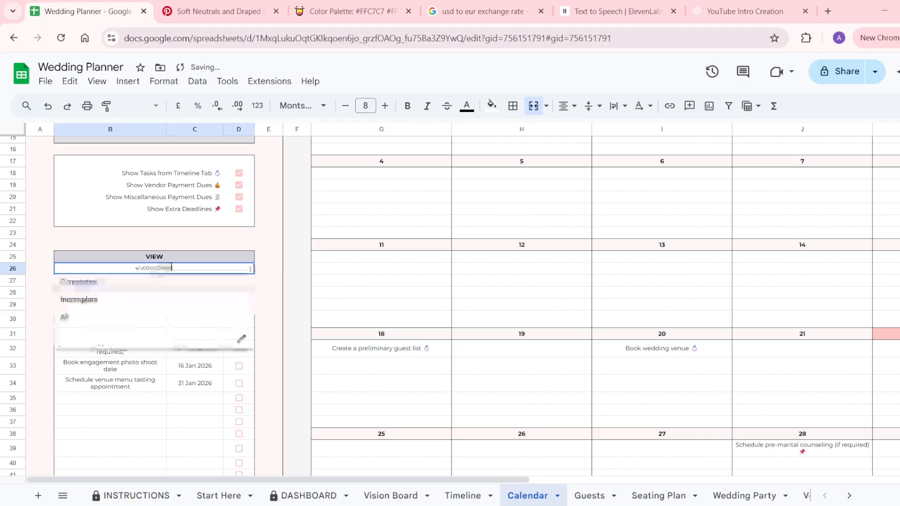
pyautogui.click(142, 328)
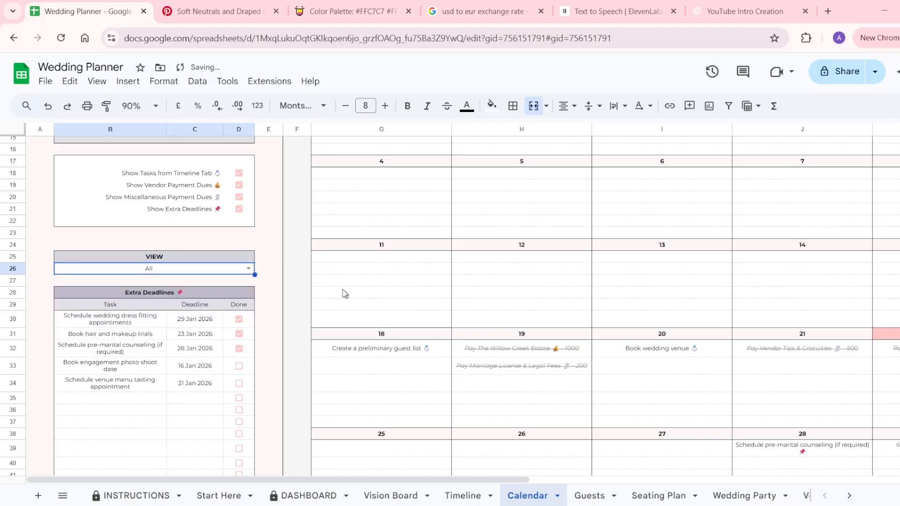
pyautogui.scroll(-2, 344, 294)
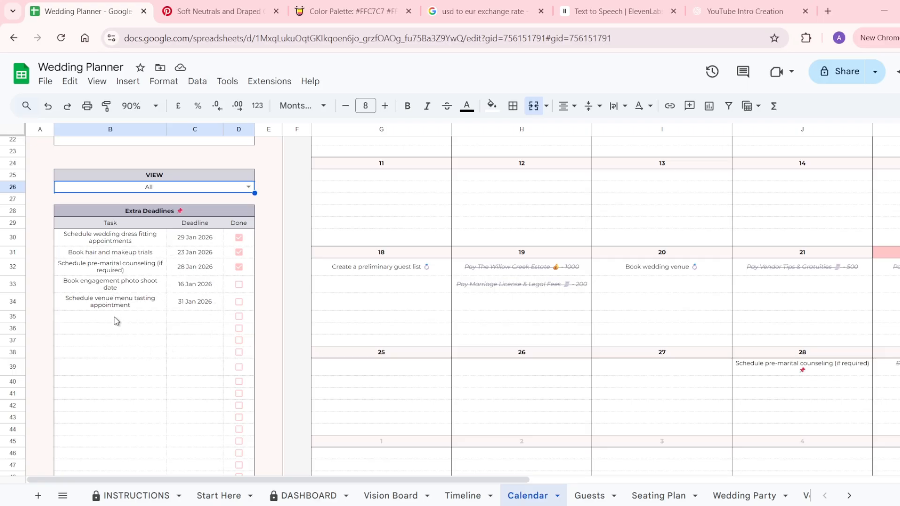
# Mark the engagement photo shoot and the Timeline's marriage legal research task (B19) as done.
pyautogui.click(239, 285)
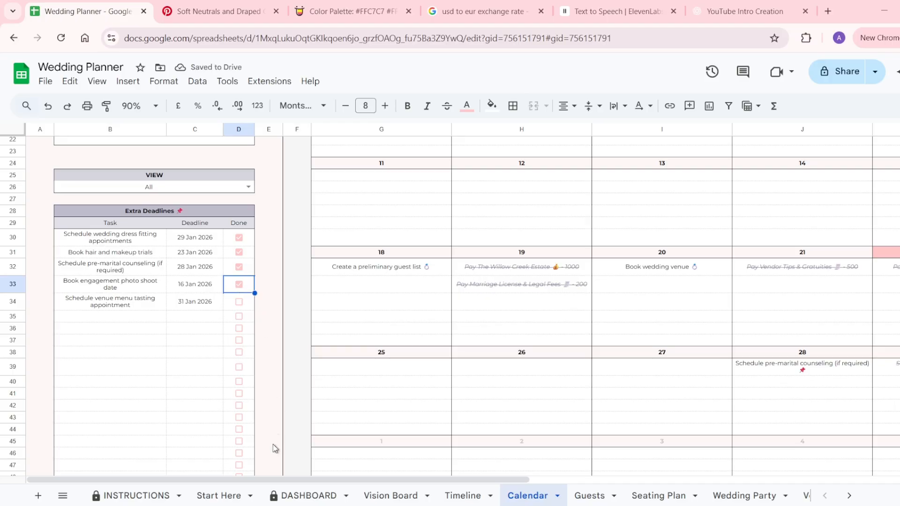
pyautogui.click(440, 501)
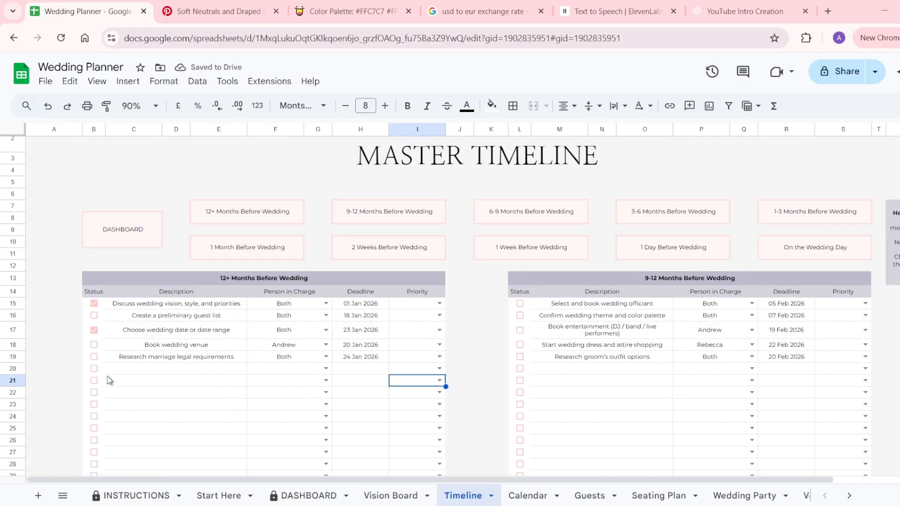
pyautogui.click(95, 357)
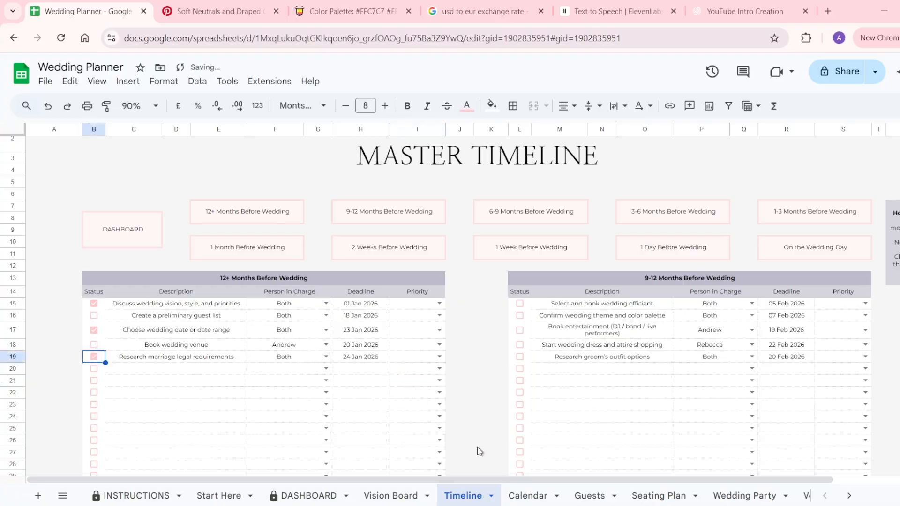
pyautogui.click(520, 500)
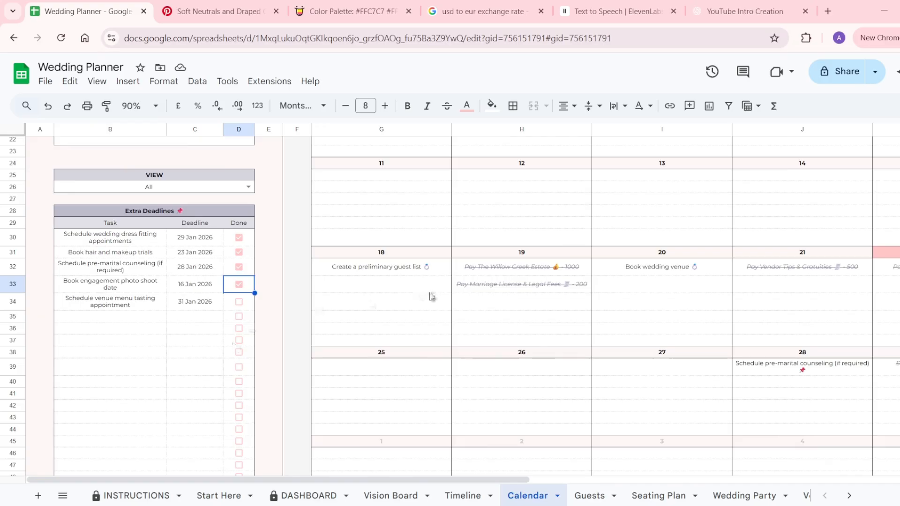
pyautogui.hscroll(10, 430, 297)
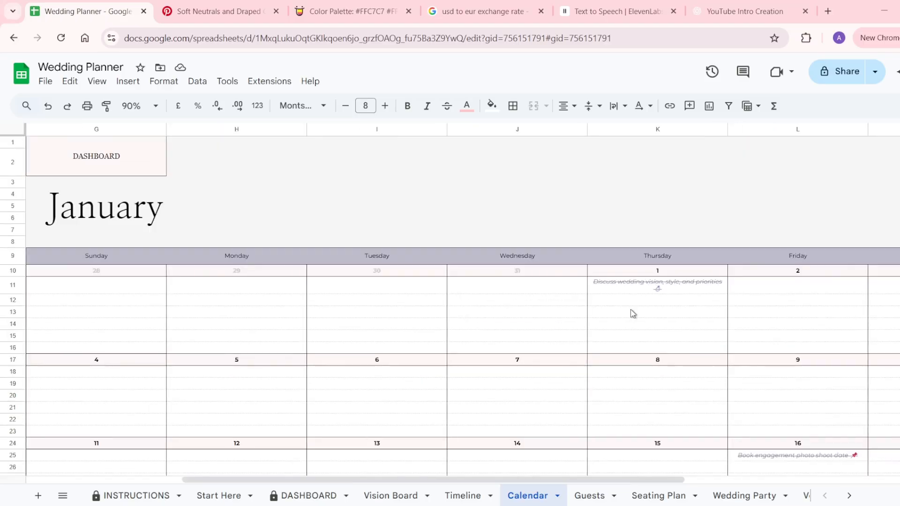
pyautogui.hscroll(2, 630, 309)
pyautogui.hscroll(5, 633, 313)
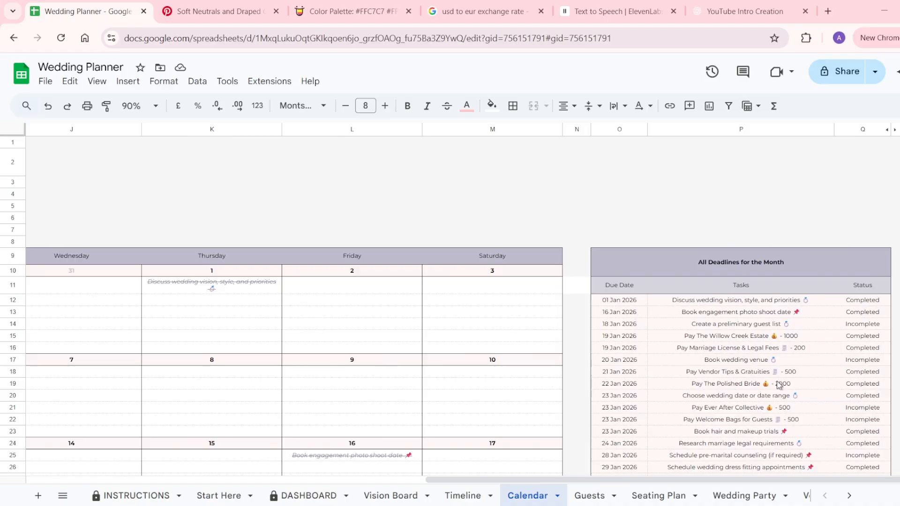
pyautogui.scroll(-3, 779, 385)
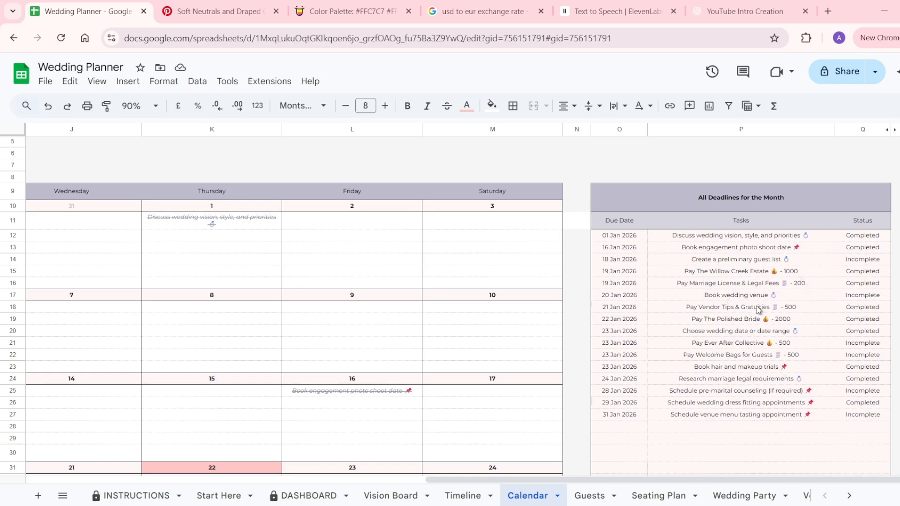
pyautogui.click(750, 209)
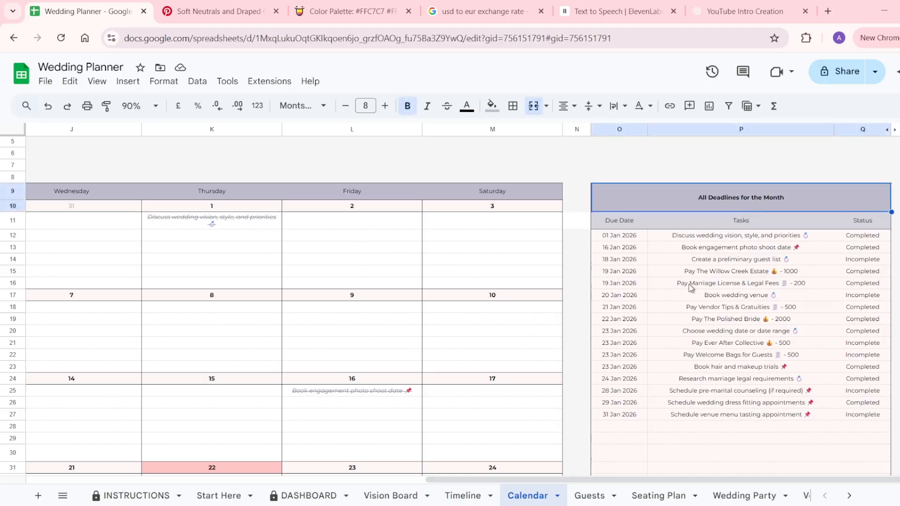
pyautogui.click(856, 263)
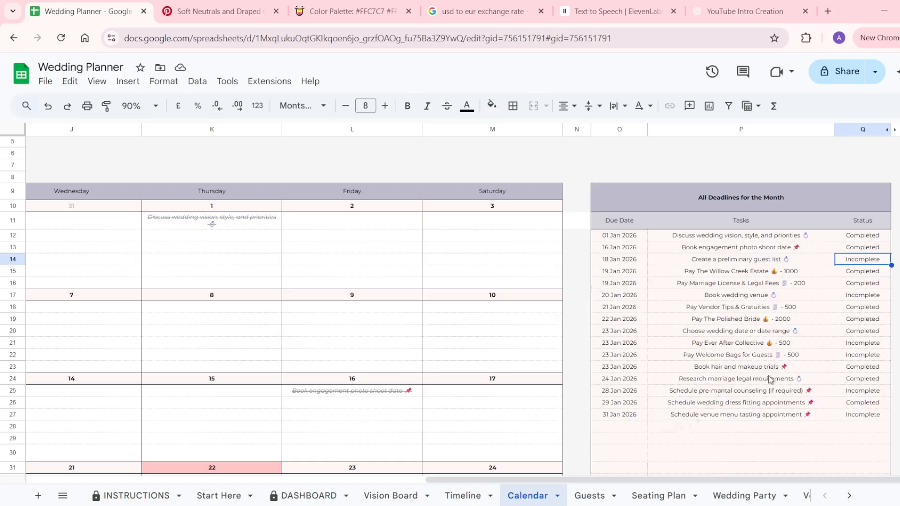
pyautogui.click(810, 418)
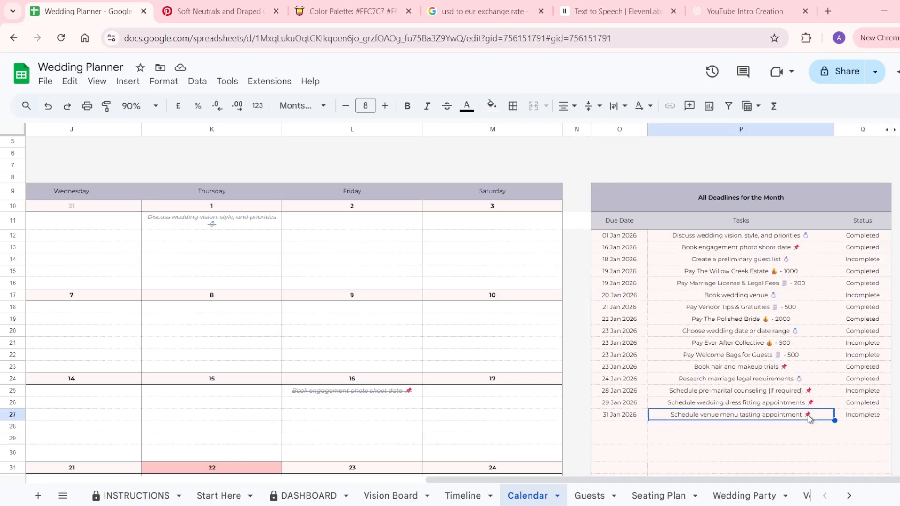
pyautogui.scroll(-2, 773, 415)
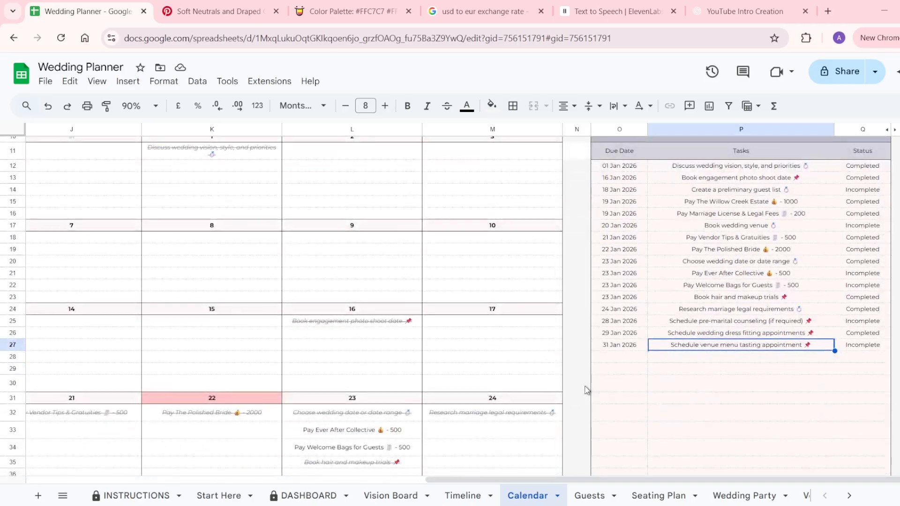
pyautogui.hscroll(-3, 545, 378)
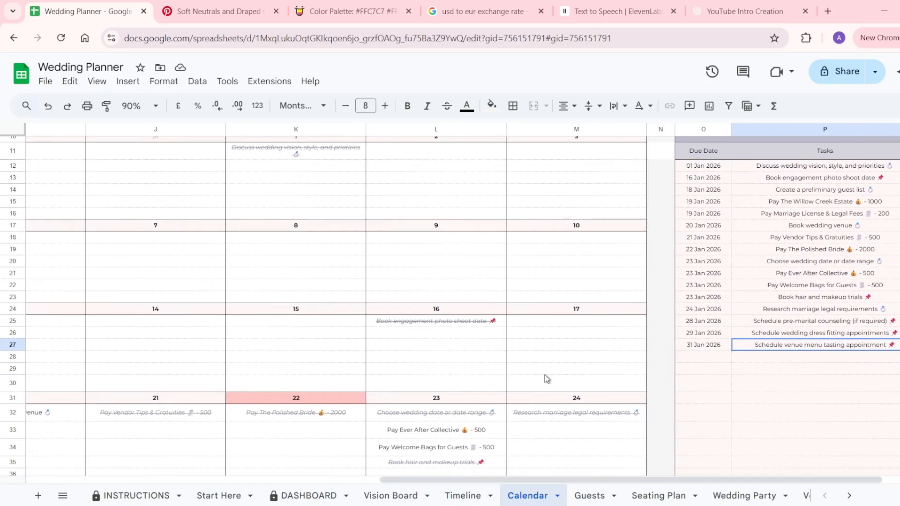
pyautogui.scroll(2, 546, 379)
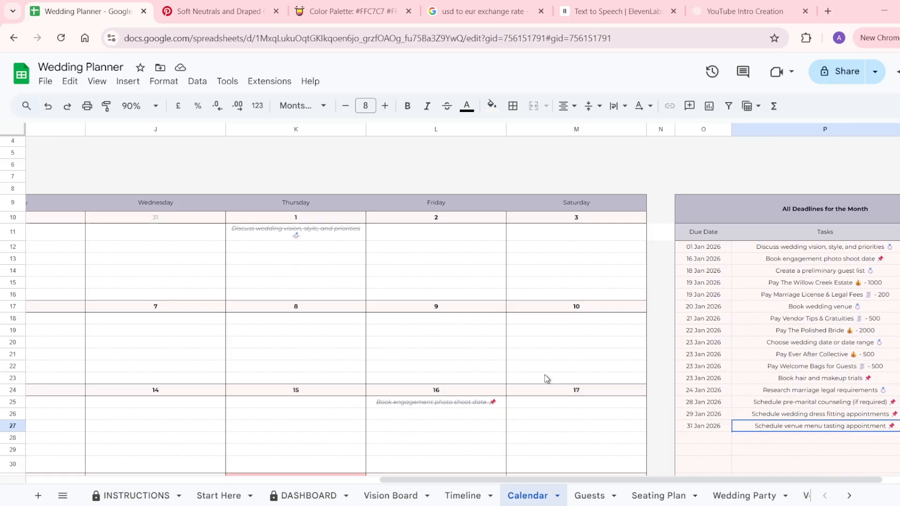
pyautogui.hscroll(-10, 546, 378)
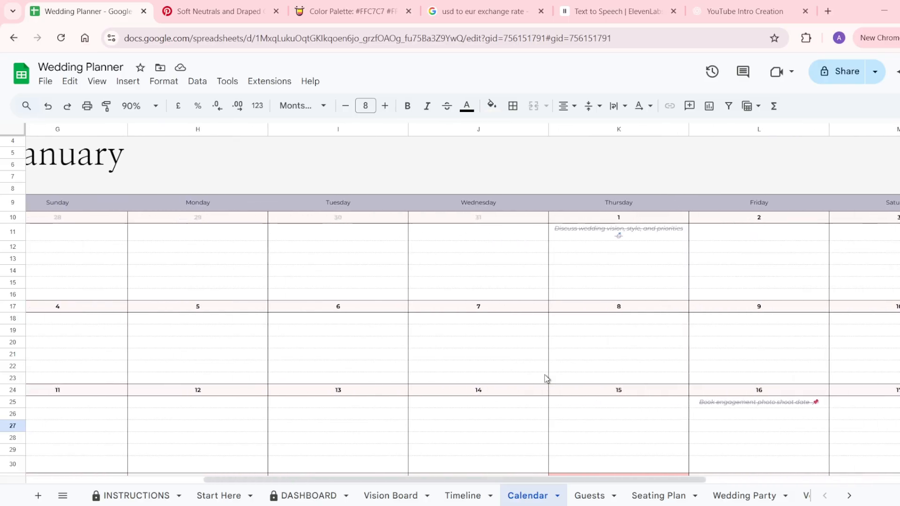
pyautogui.hscroll(-2, 546, 377)
pyautogui.scroll(-5, 544, 375)
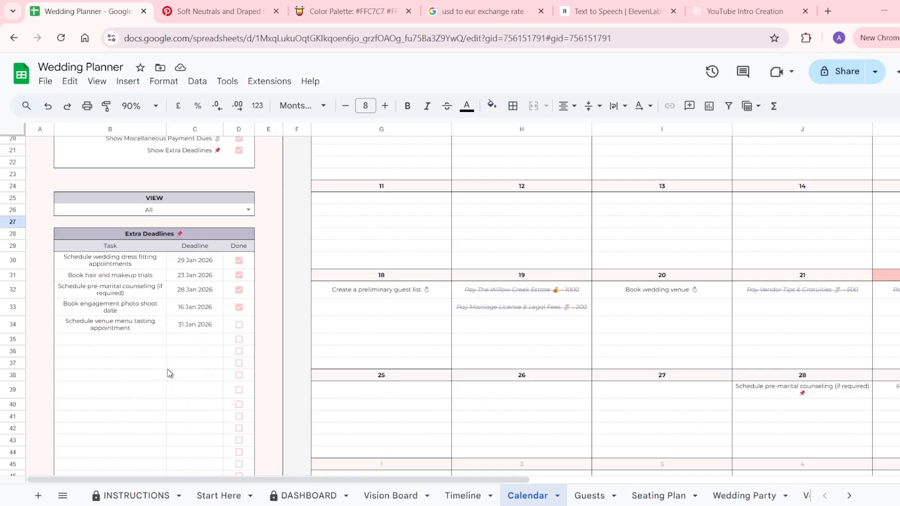
pyautogui.click(588, 502)
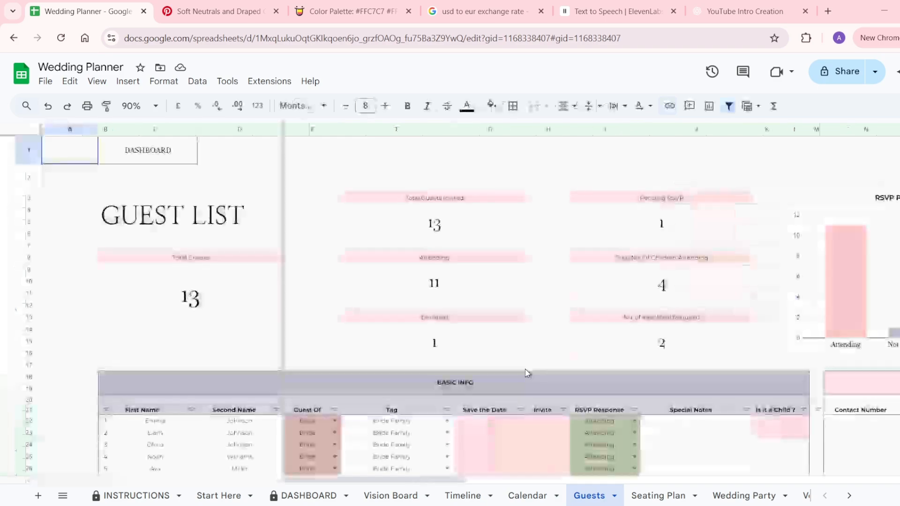
# Step through guest 14's name, Guest Of and tag cells, leaving them blank.
pyautogui.scroll(-3, 524, 374)
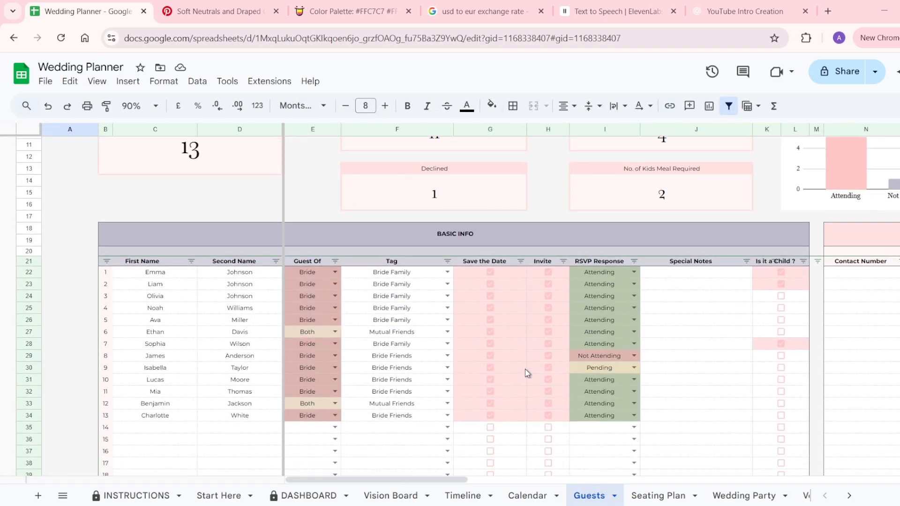
pyautogui.scroll(5, 525, 369)
pyautogui.scroll(-5, 527, 373)
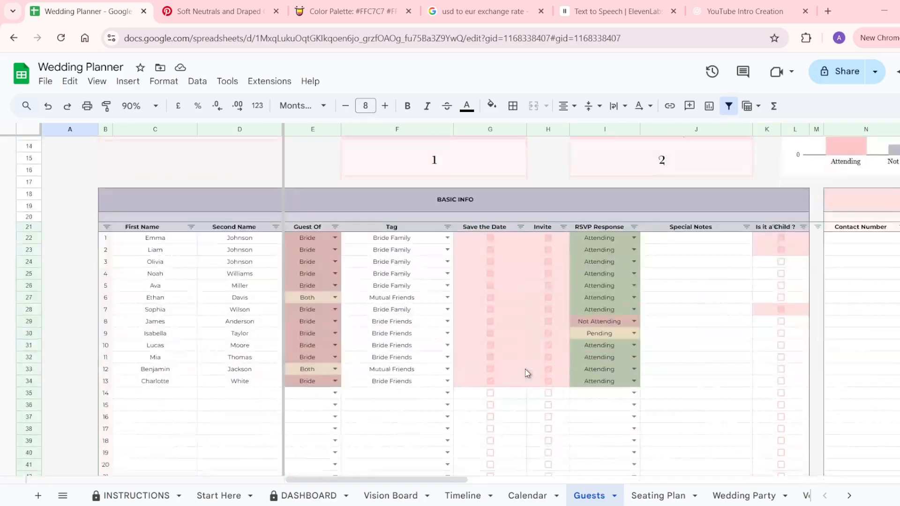
pyautogui.click(125, 393)
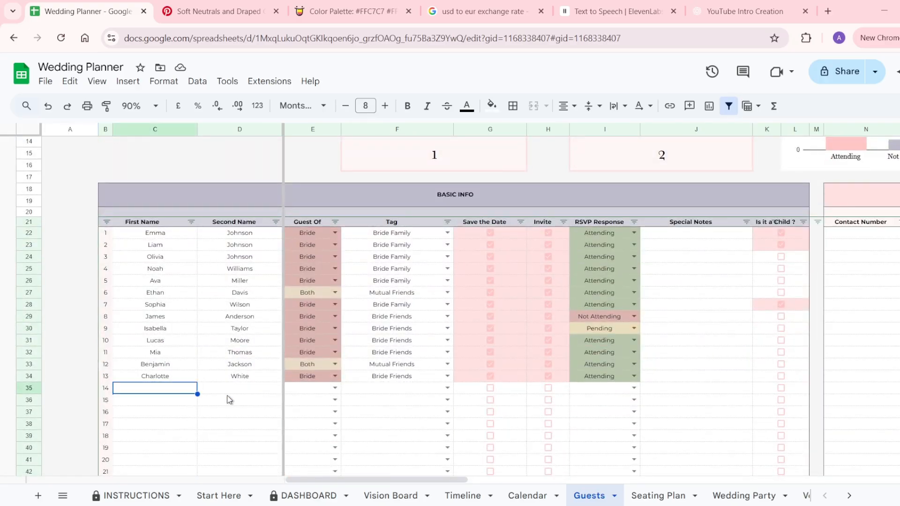
pyautogui.press('Tab')
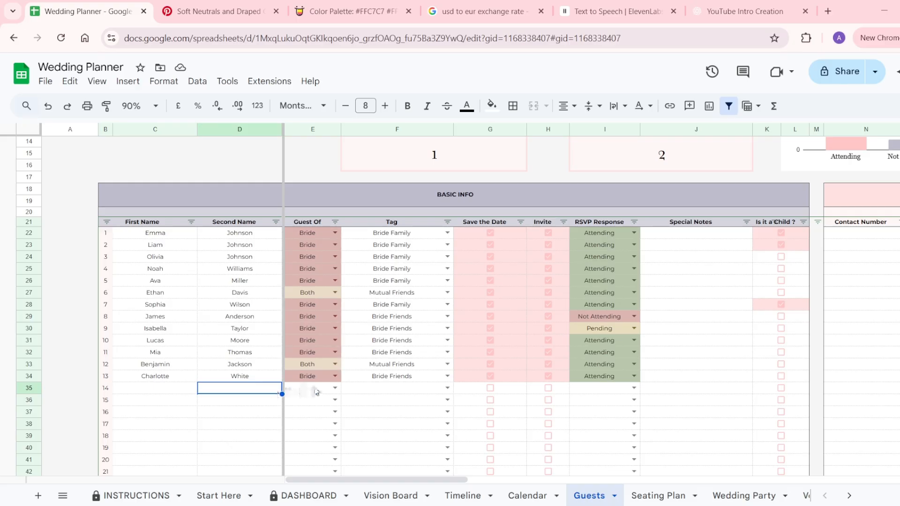
pyautogui.click(333, 388)
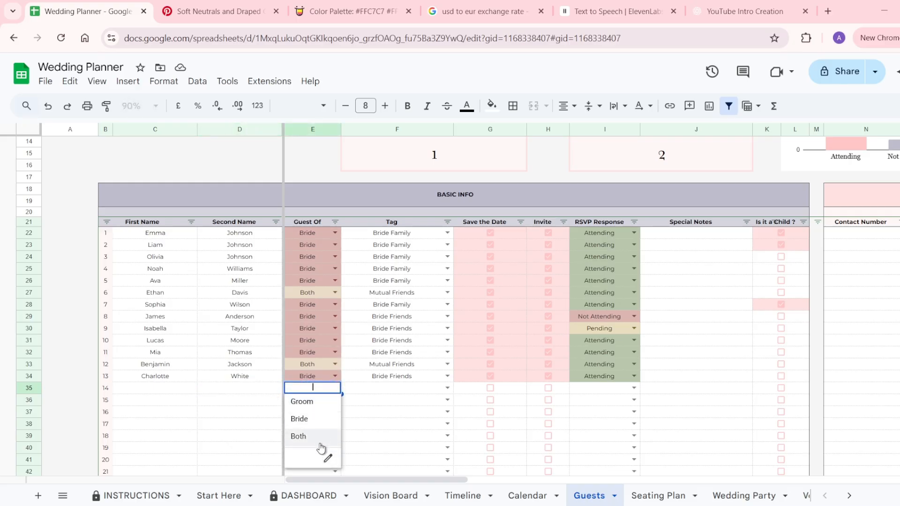
pyautogui.click(413, 391)
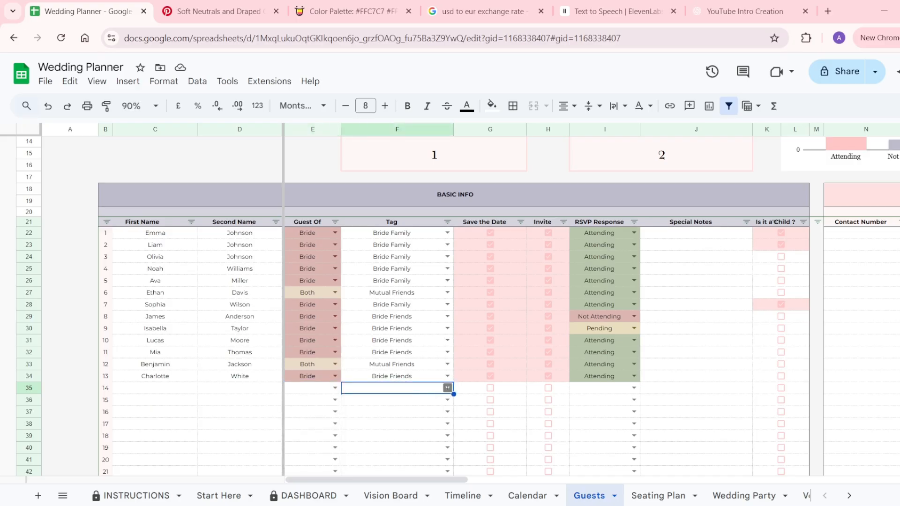
pyautogui.click(447, 388)
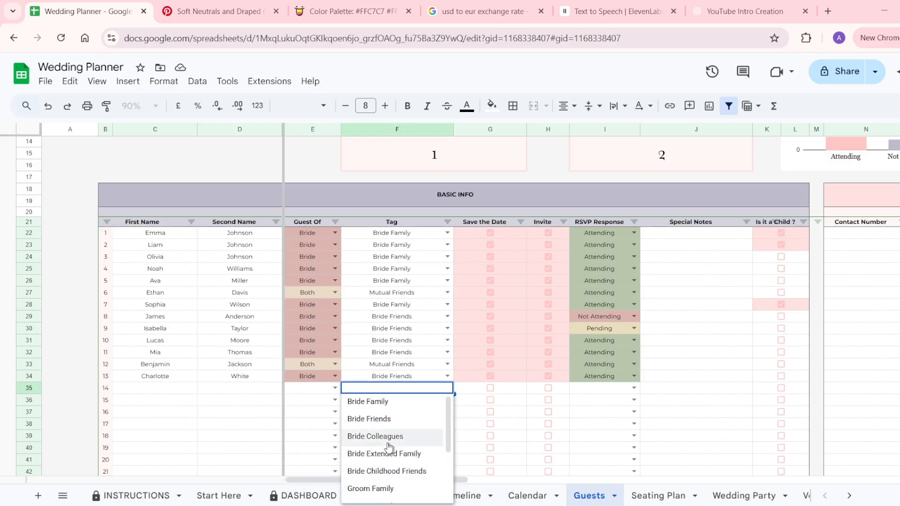
pyautogui.scroll(-2, 389, 447)
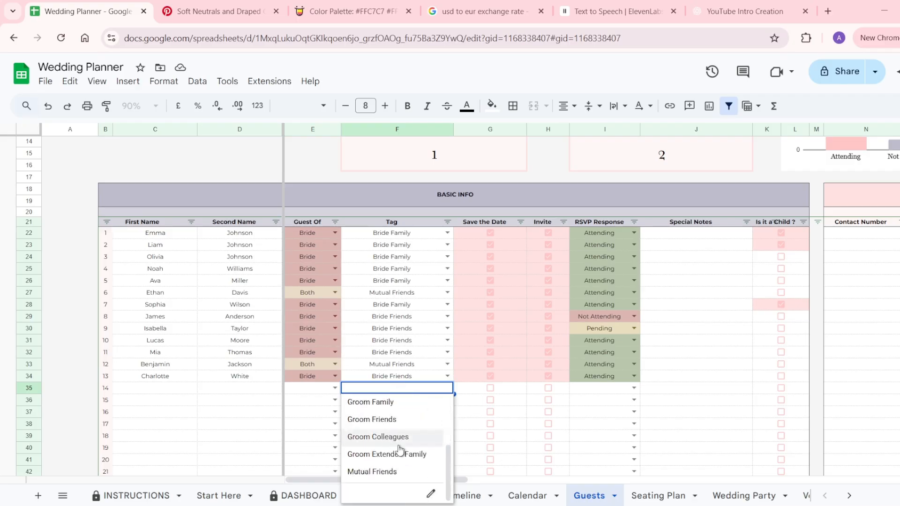
pyautogui.scroll(3, 422, 426)
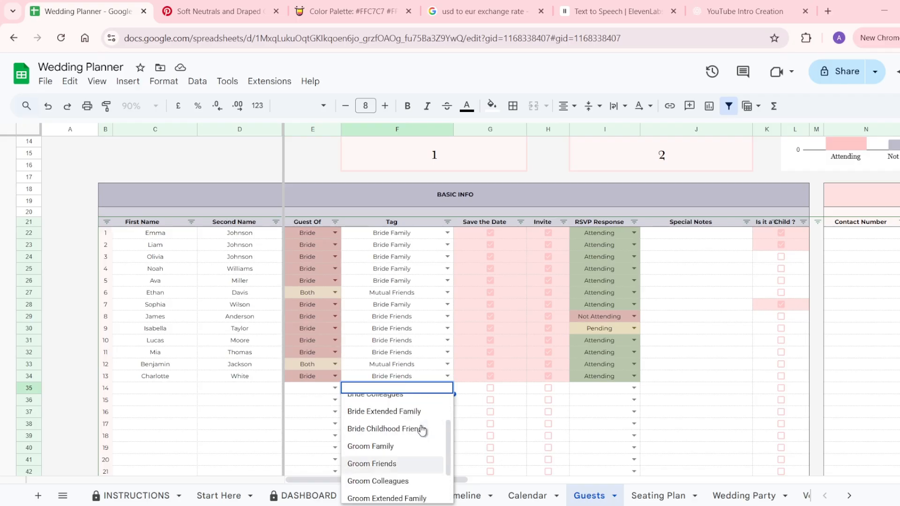
# Tick Save the Date and Invite for guest 14 and set the RSVP to Attending.
pyautogui.click(472, 393)
pyautogui.click(489, 389)
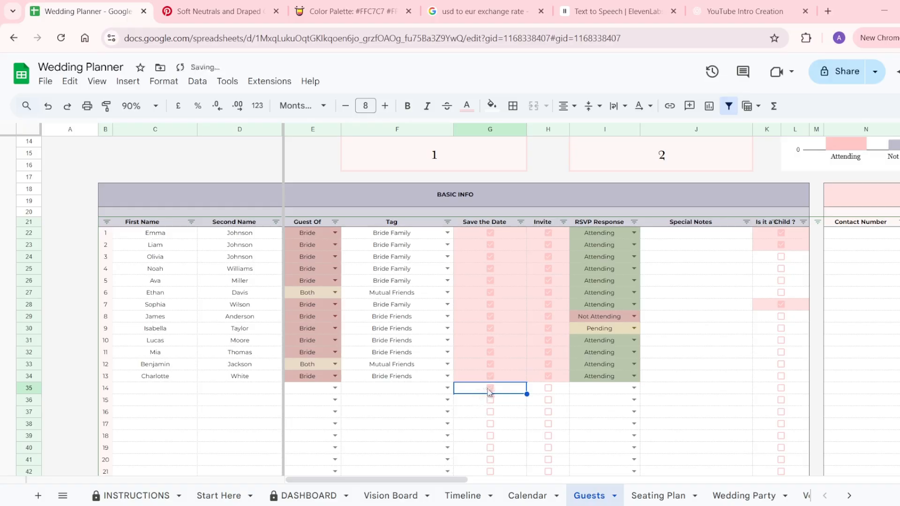
pyautogui.click(548, 389)
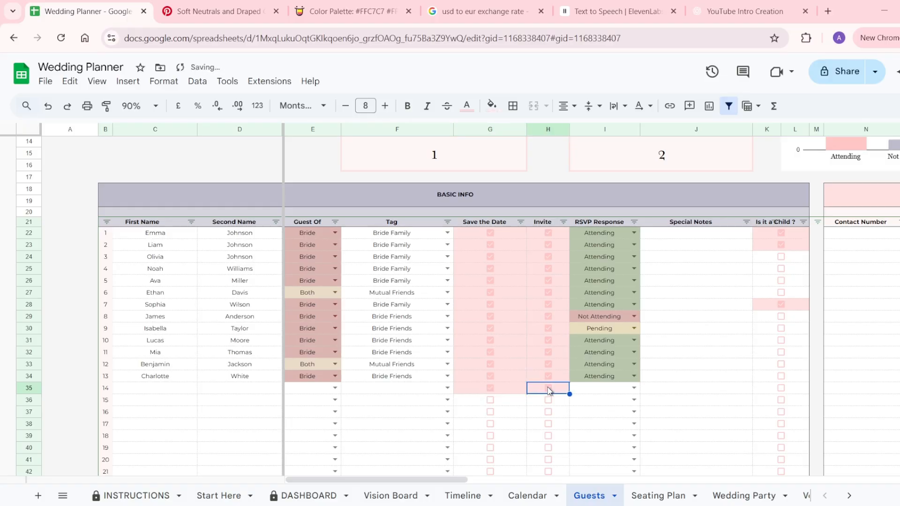
pyautogui.click(634, 388)
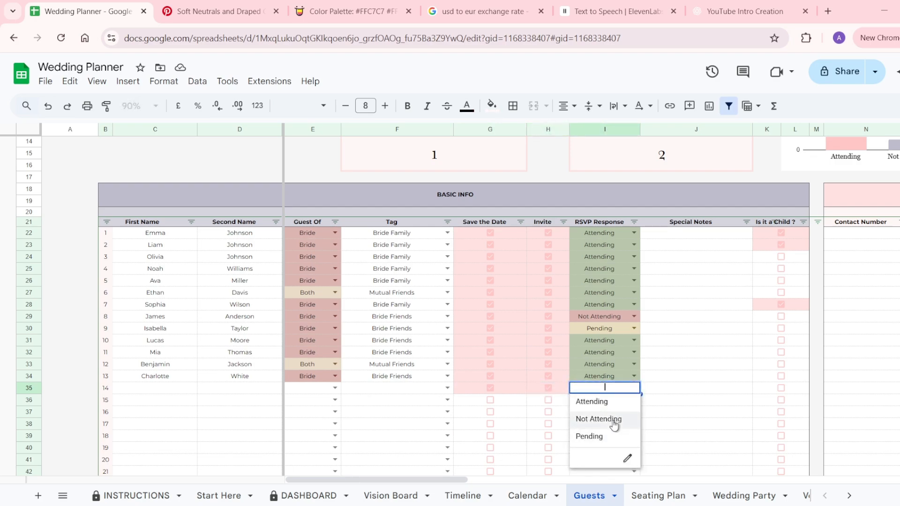
pyautogui.click(592, 402)
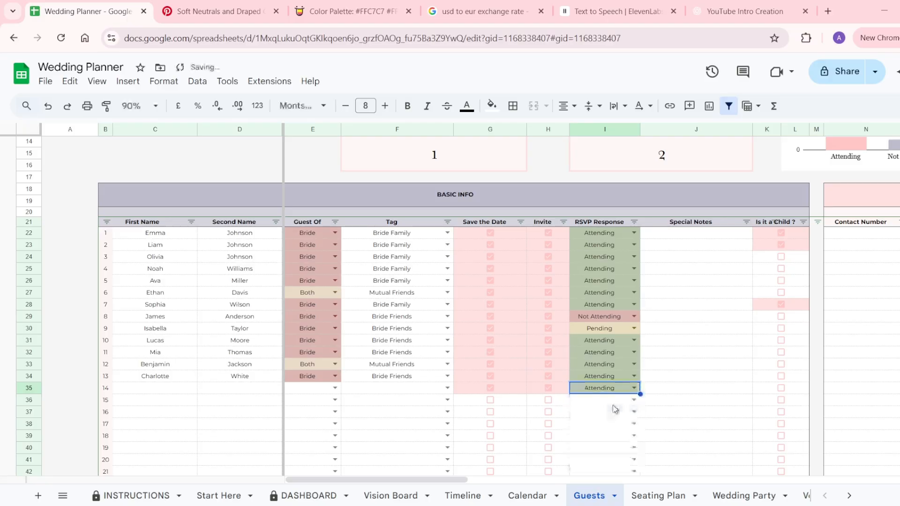
# Tick and then untick the new guest's child checkbox in K35.
pyautogui.hscroll(3, 614, 408)
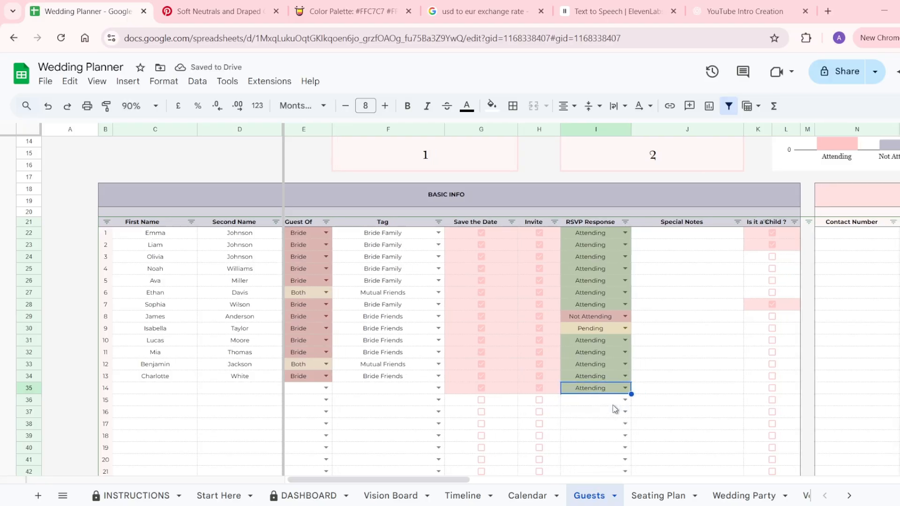
pyautogui.click(586, 392)
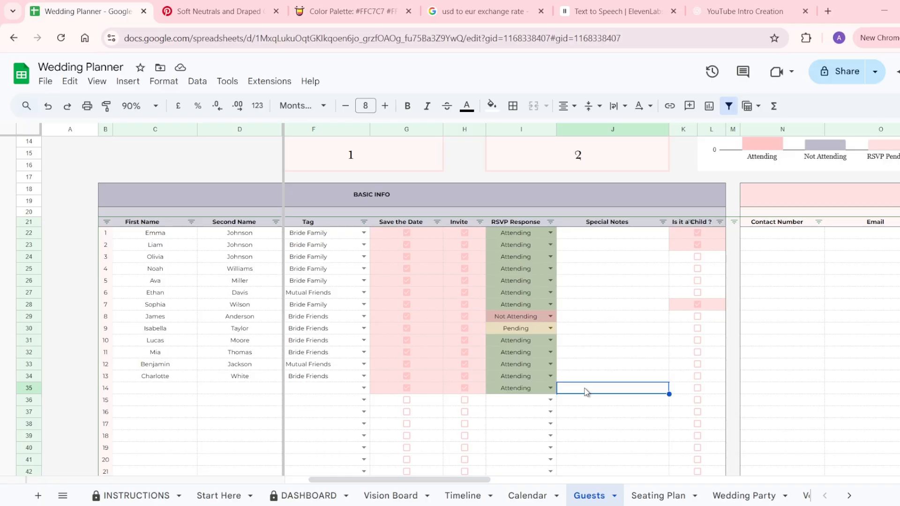
pyautogui.click(700, 392)
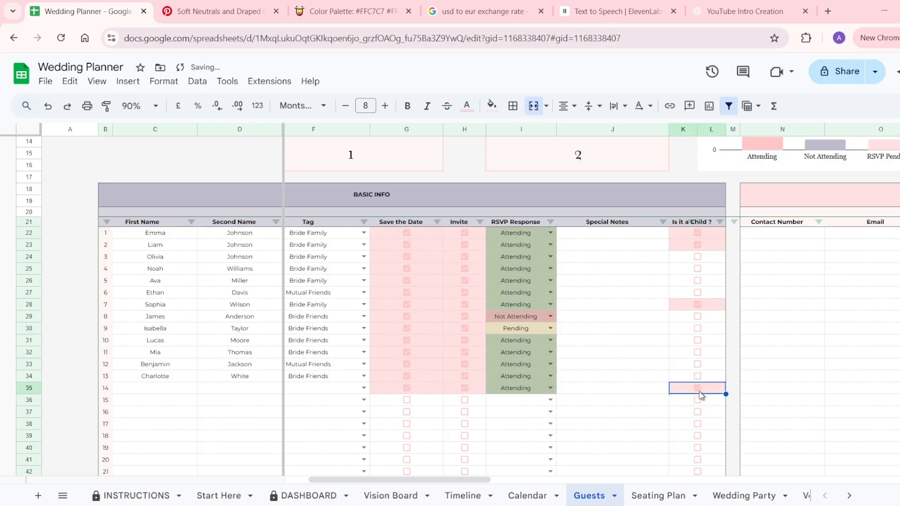
pyautogui.click(698, 391)
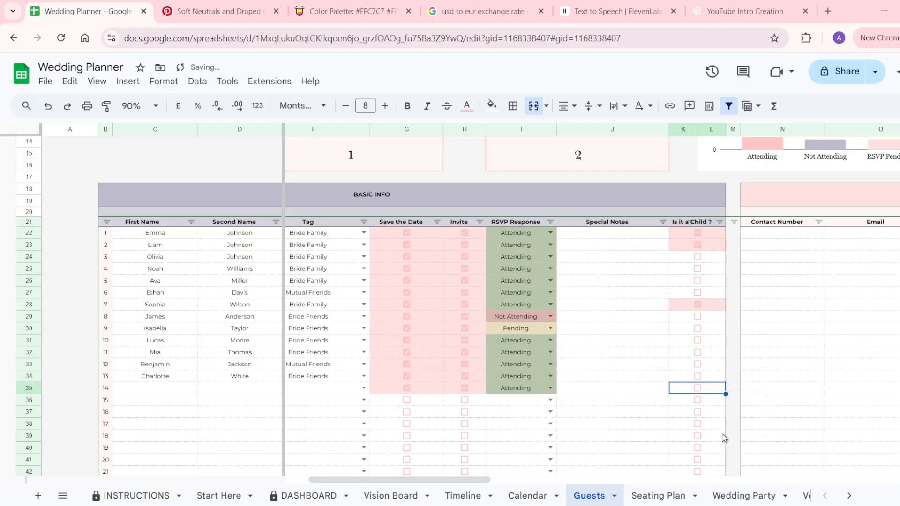
pyautogui.hscroll(5, 724, 450)
pyautogui.hscroll(3, 724, 438)
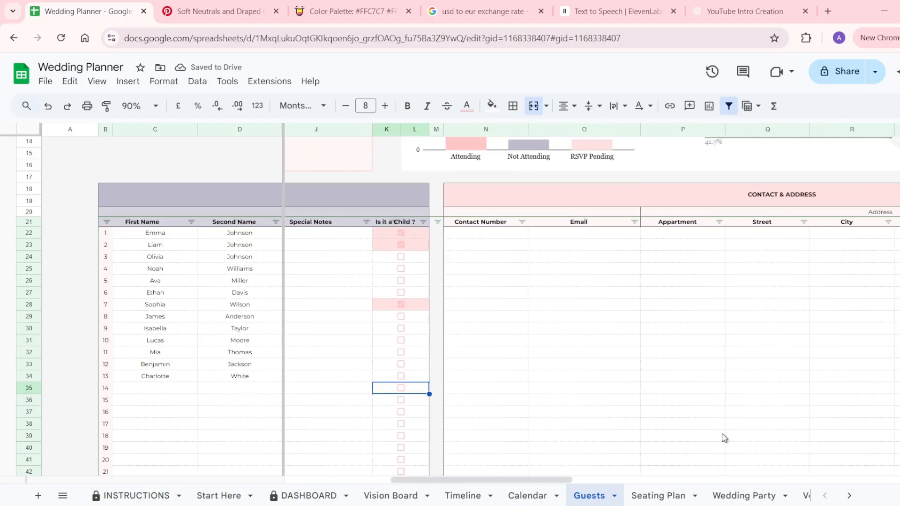
# Look over row 34's contact number, Email and Apartment fields.
pyautogui.hscroll(2, 533, 448)
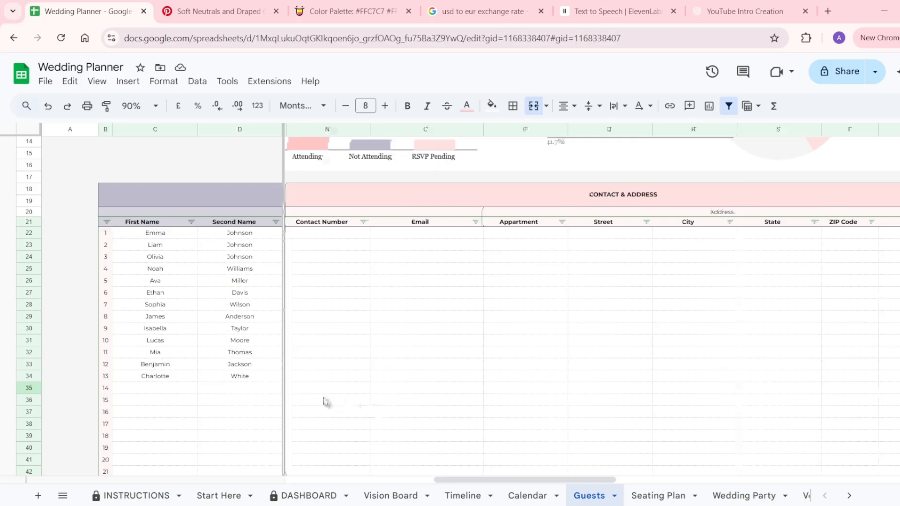
pyautogui.click(324, 391)
pyautogui.moveTo(336, 378); pyautogui.dragTo(431, 378)
pyautogui.click(432, 378)
pyautogui.click(515, 376)
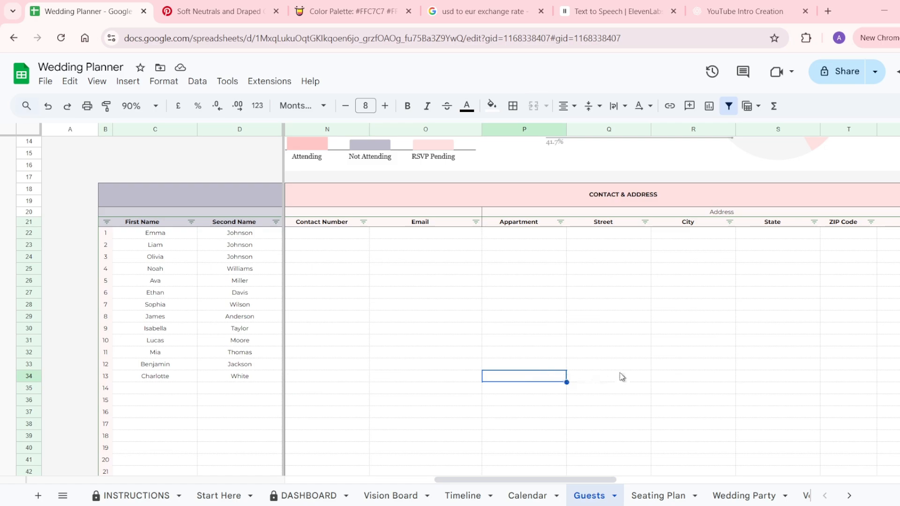
pyautogui.hscroll(10, 621, 375)
pyautogui.hscroll(5, 619, 372)
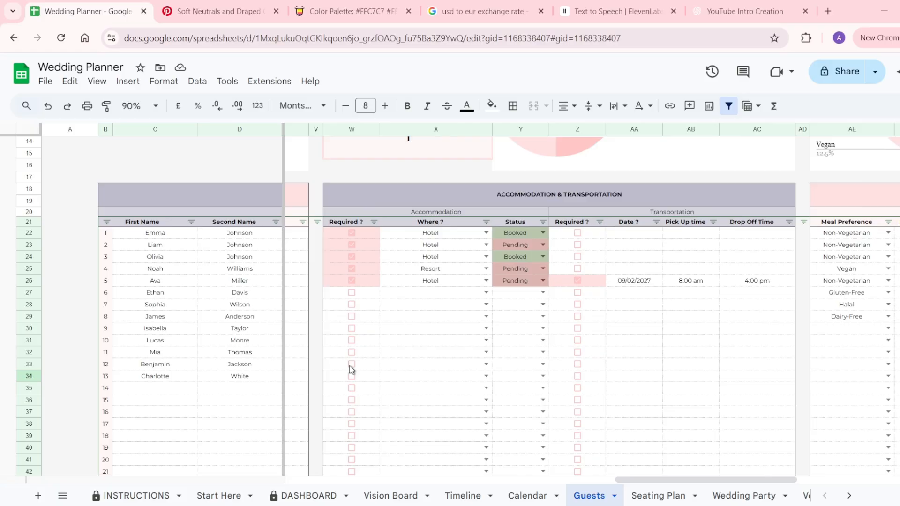
# Give guest 12 accommodation at Relatives' home with Pending status.
pyautogui.click(351, 366)
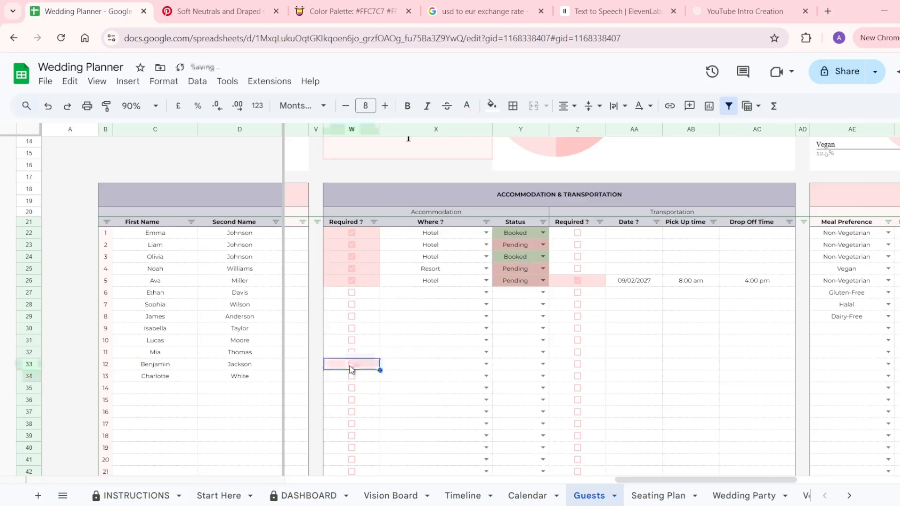
pyautogui.click(490, 365)
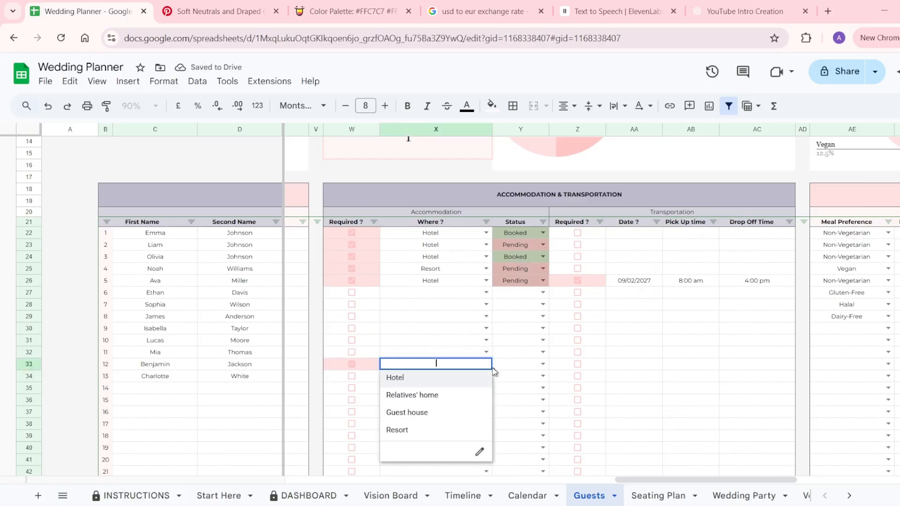
pyautogui.click(427, 402)
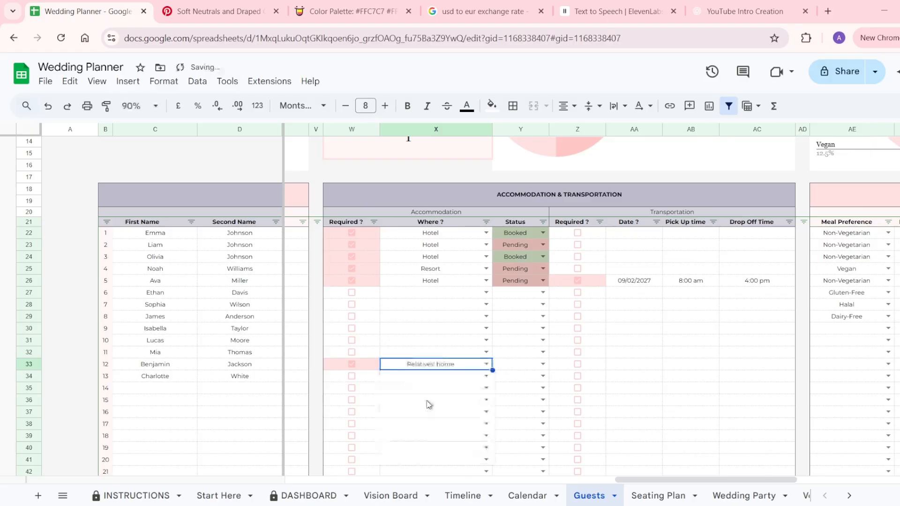
pyautogui.click(543, 365)
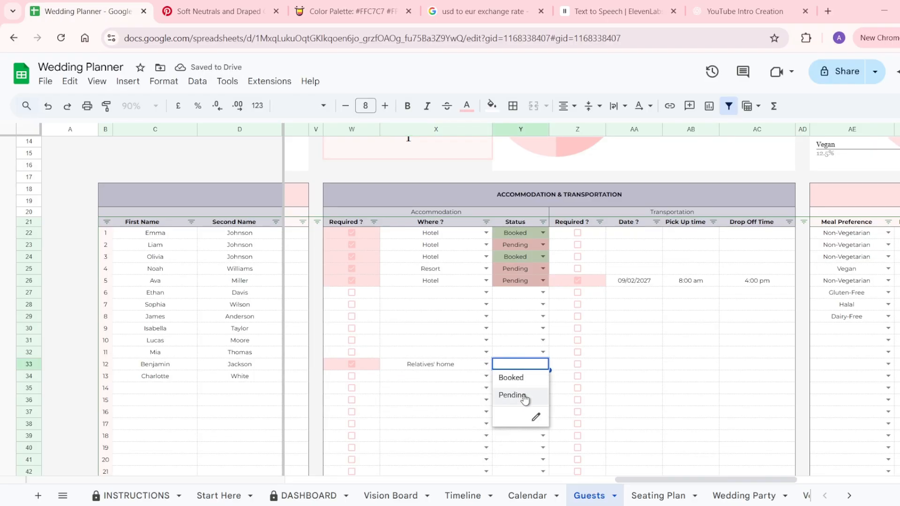
pyautogui.click(524, 396)
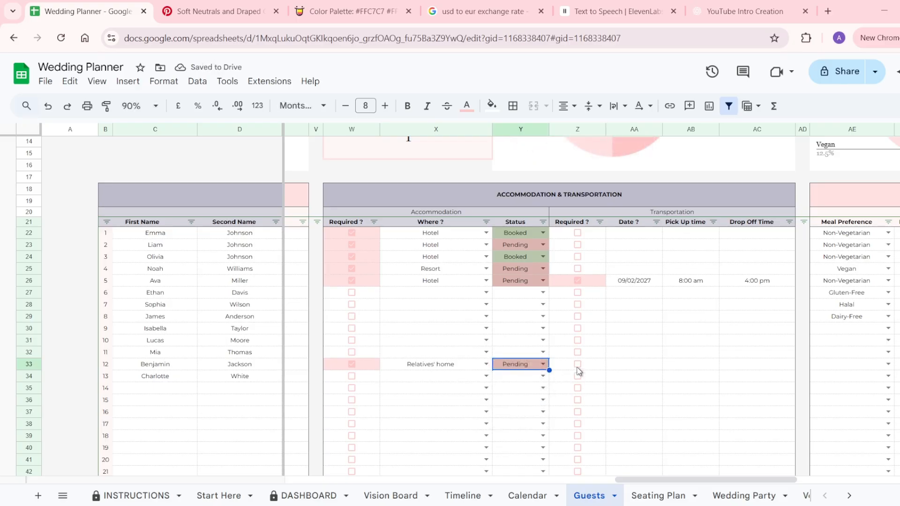
# Tick guest 12's transportation and set its date to 23/01/2026.
pyautogui.click(577, 367)
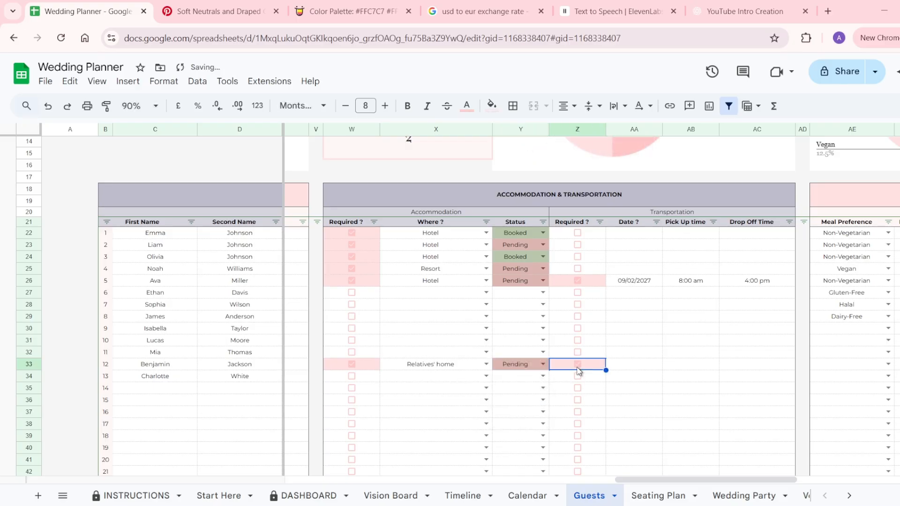
pyautogui.click(625, 367)
pyautogui.doubleClick(625, 367)
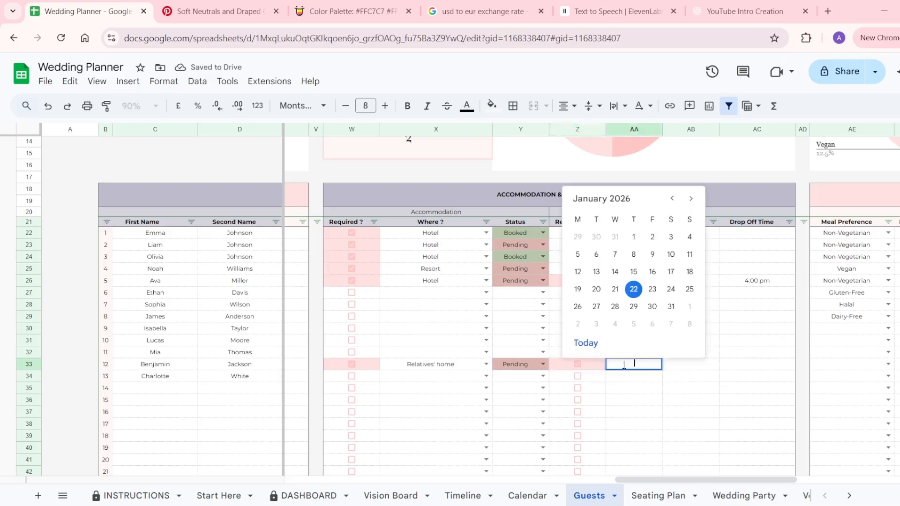
pyautogui.click(651, 288)
pyautogui.click(687, 365)
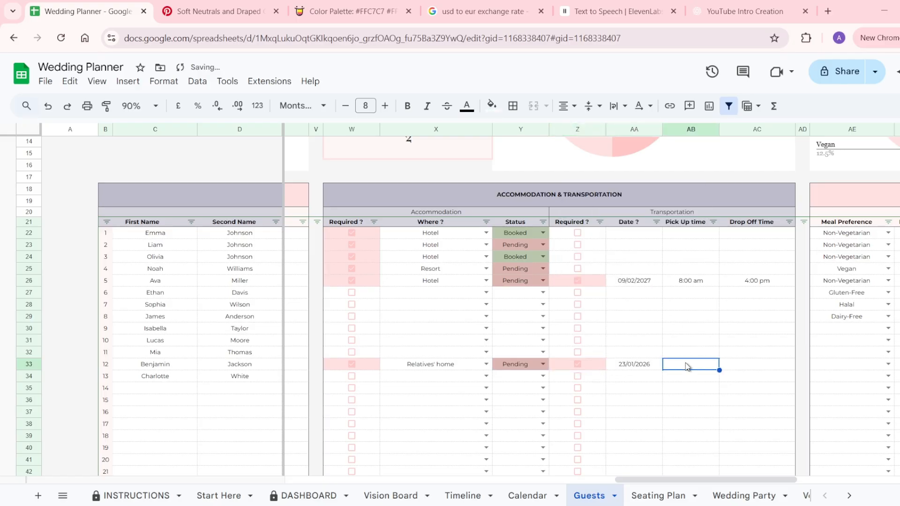
pyautogui.click(750, 367)
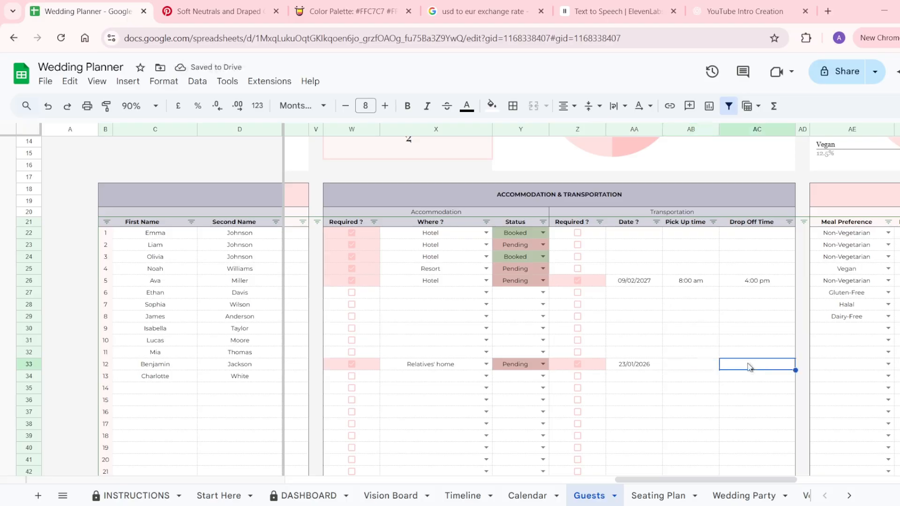
pyautogui.hscroll(1, 749, 367)
pyautogui.hscroll(3, 749, 367)
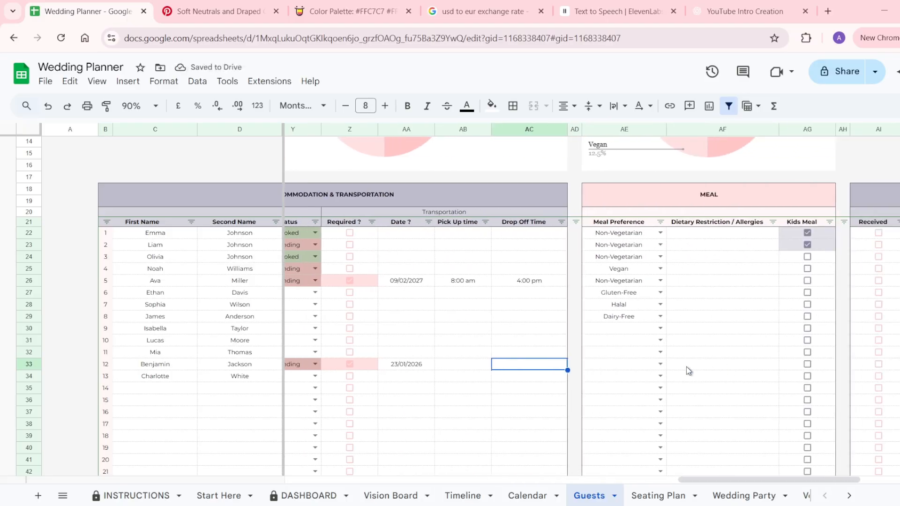
# Set guest 12's meal to Vegetarian and tick Kids Meal.
pyautogui.click(658, 364)
pyautogui.click(628, 389)
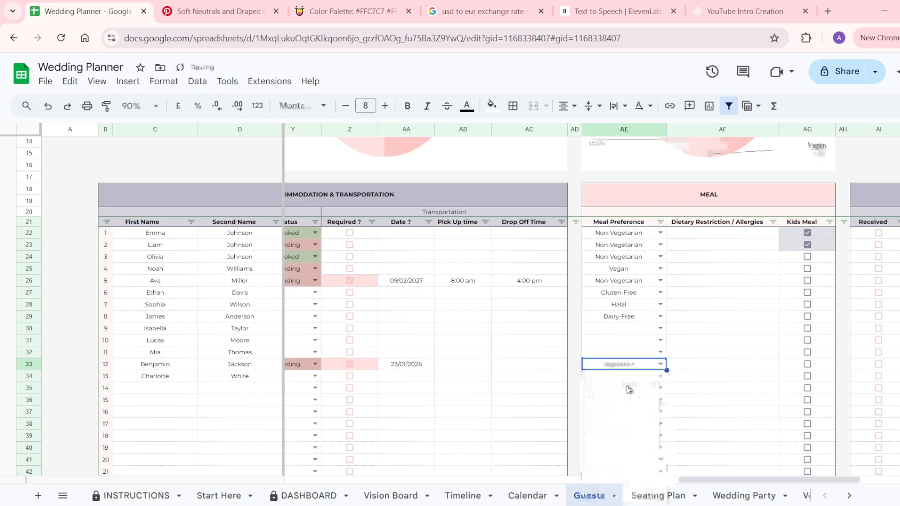
pyautogui.click(719, 370)
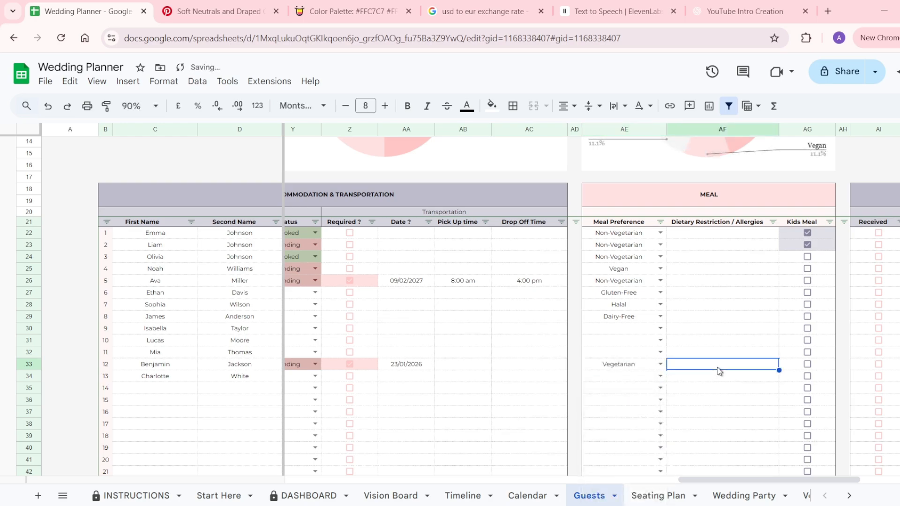
pyautogui.click(807, 365)
pyautogui.hscroll(5, 807, 365)
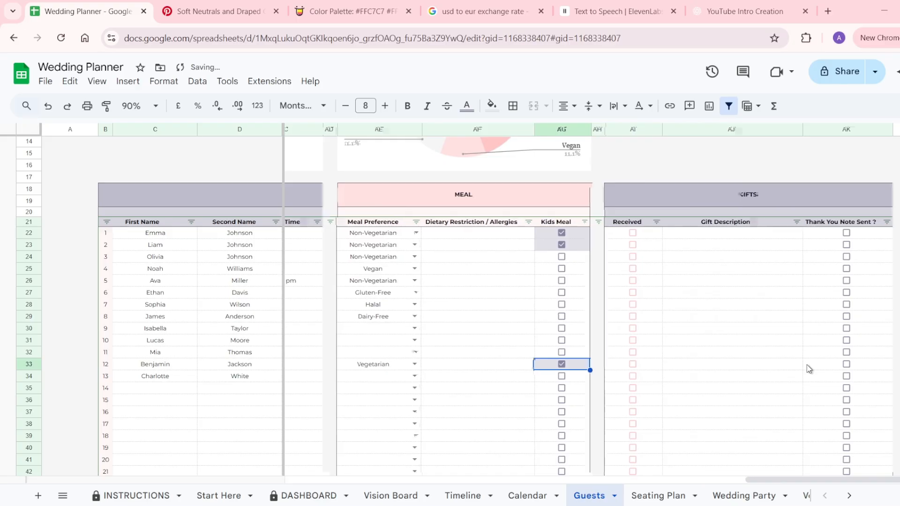
# Mark guest 9's gift as Received and the thank-you note as sent.
pyautogui.click(634, 333)
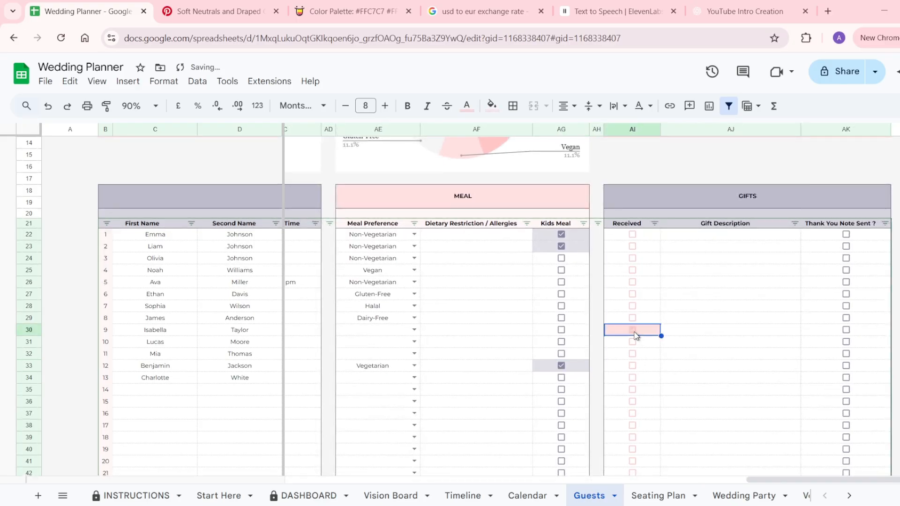
pyautogui.click(709, 329)
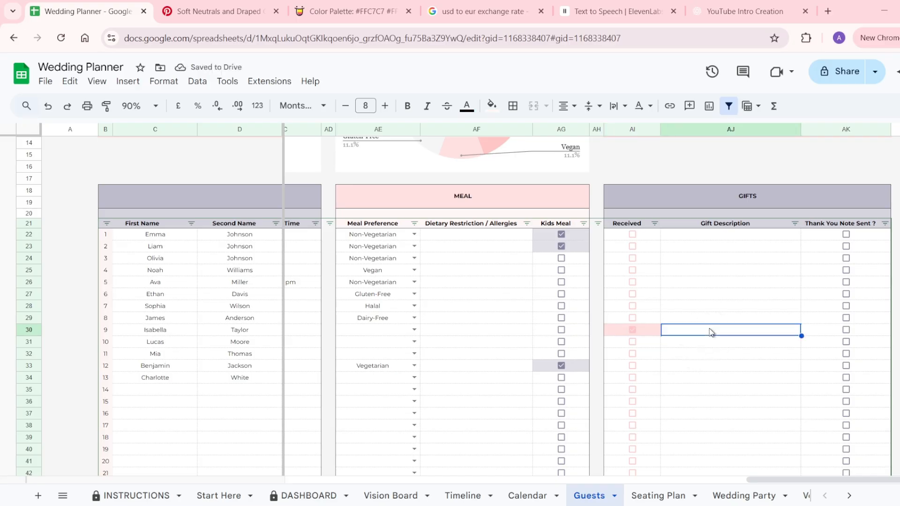
pyautogui.click(846, 330)
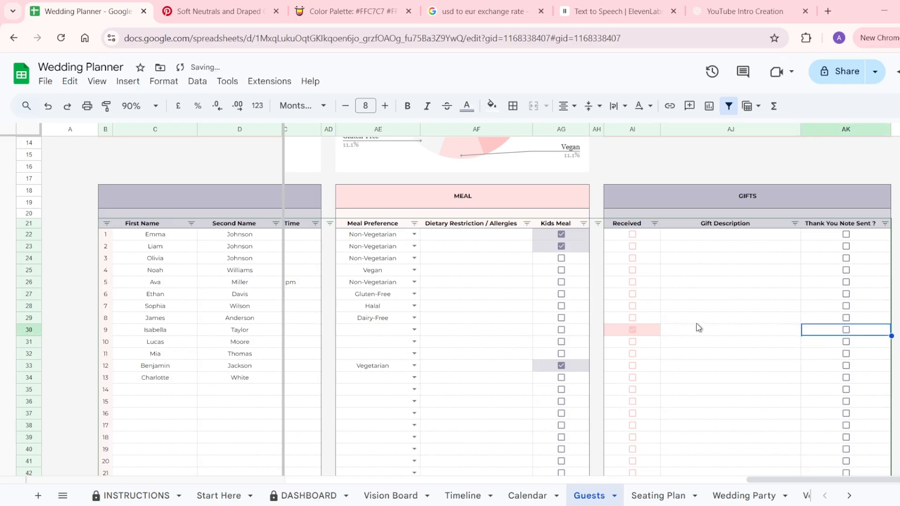
pyautogui.scroll(5, 695, 325)
pyautogui.hscroll(-2, 695, 325)
pyautogui.hscroll(-8, 698, 327)
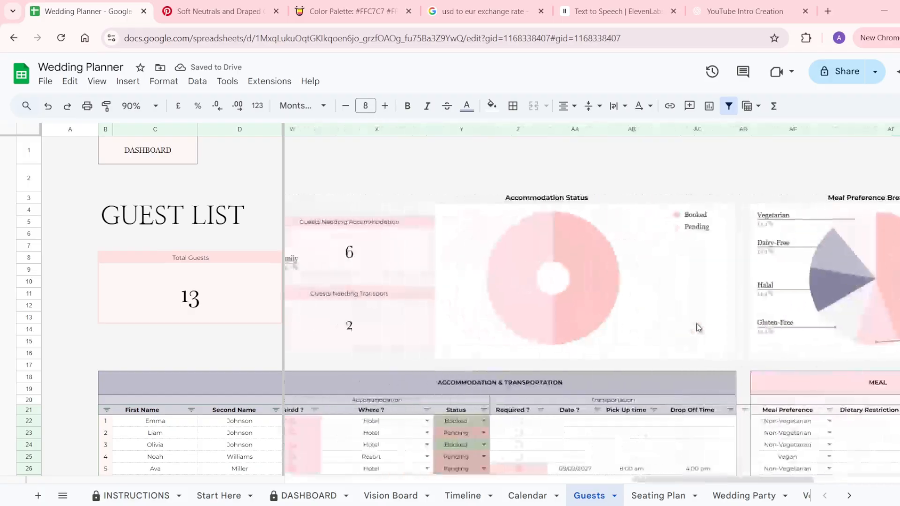
# Scroll across the Guests summary charts, then go to the Seating Plan sheet.
pyautogui.hscroll(-10, 698, 326)
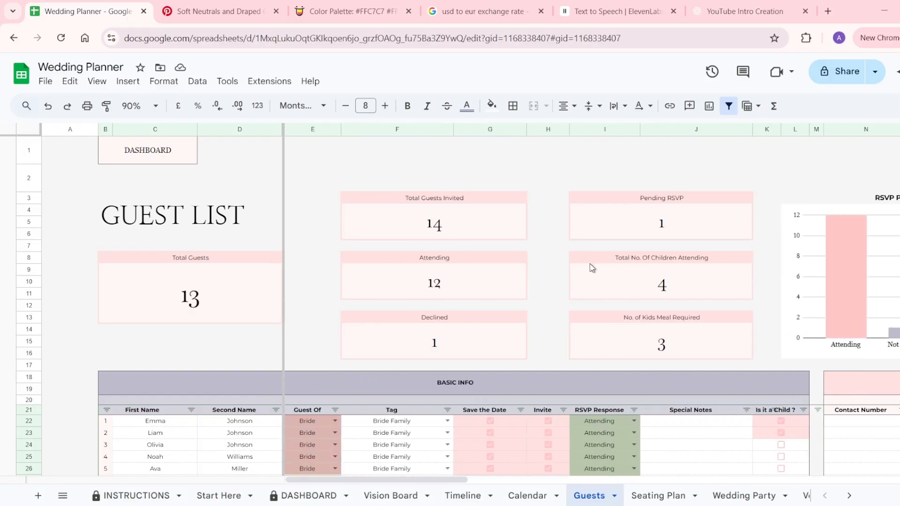
pyautogui.hscroll(10, 683, 267)
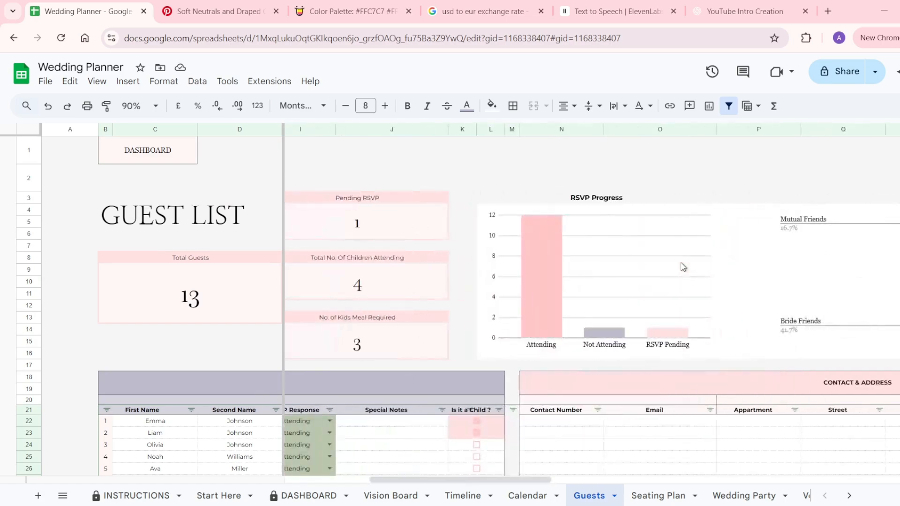
pyautogui.hscroll(5, 683, 267)
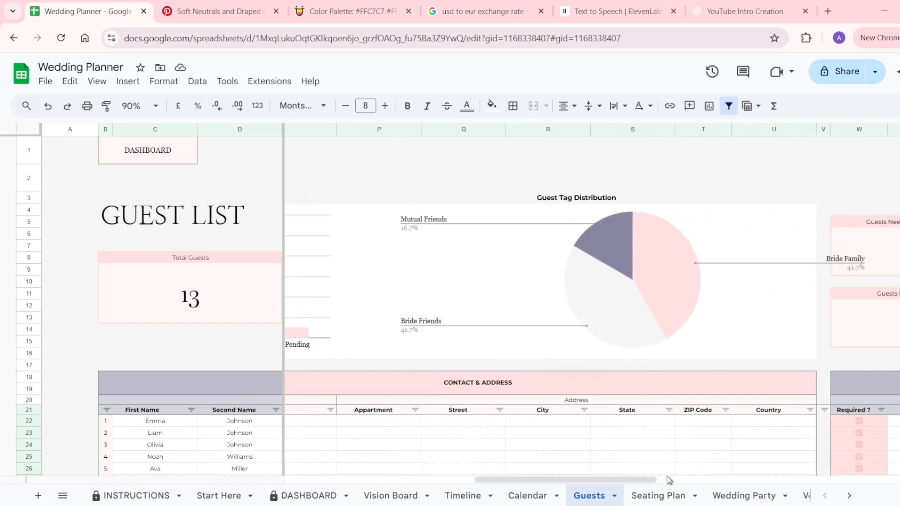
pyautogui.click(654, 496)
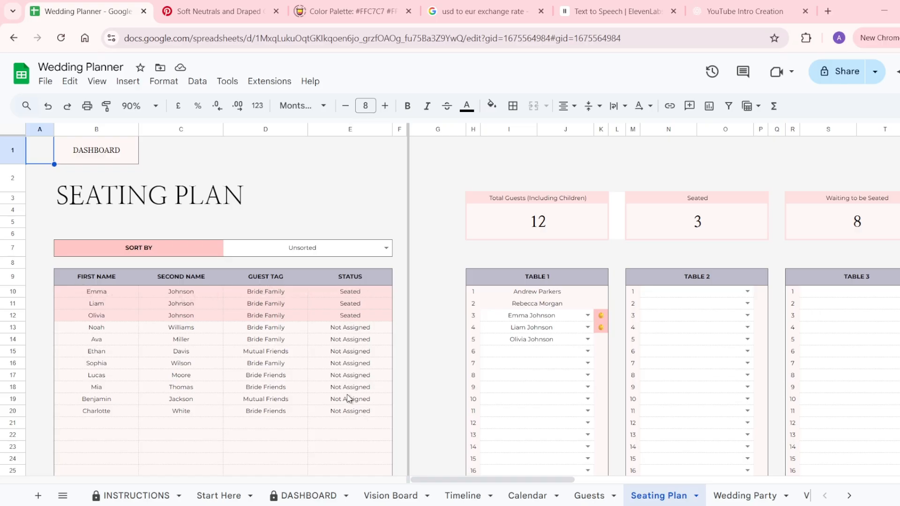
# Sort the seating guest list by Not Assigned, then Guest Tag, finally Second Name.
pyautogui.click(386, 247)
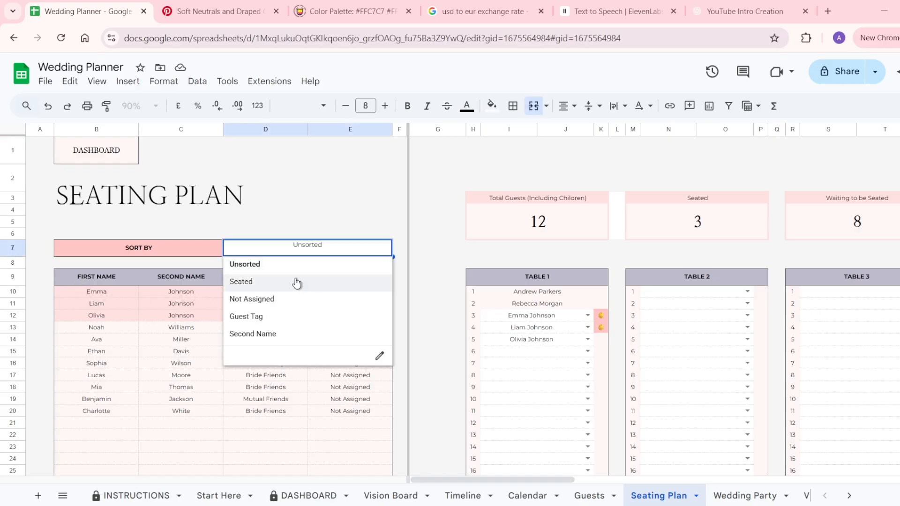
pyautogui.click(292, 299)
pyautogui.click(388, 248)
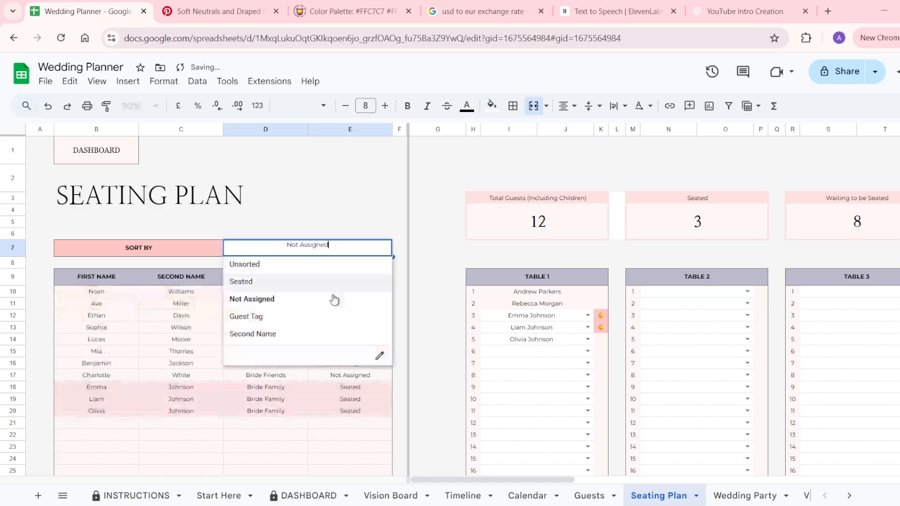
pyautogui.click(303, 322)
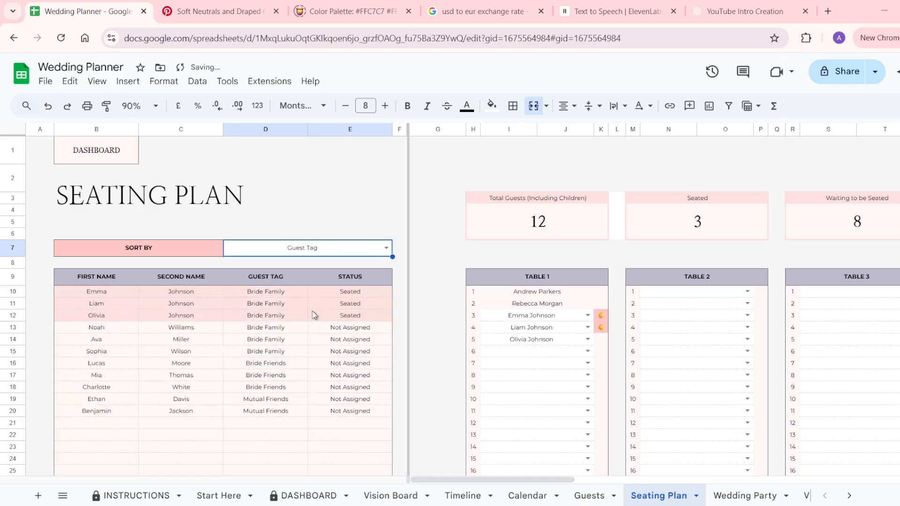
pyautogui.click(386, 249)
pyautogui.click(302, 334)
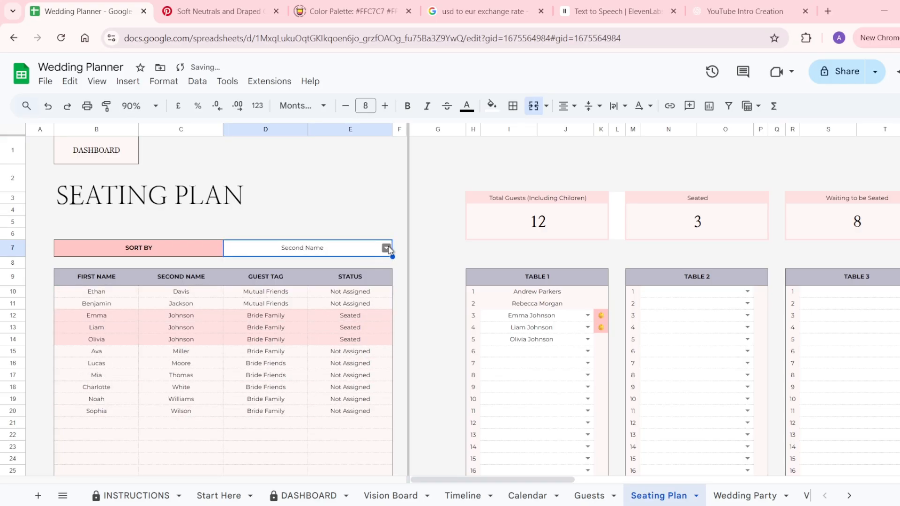
pyautogui.scroll(-1, 520, 368)
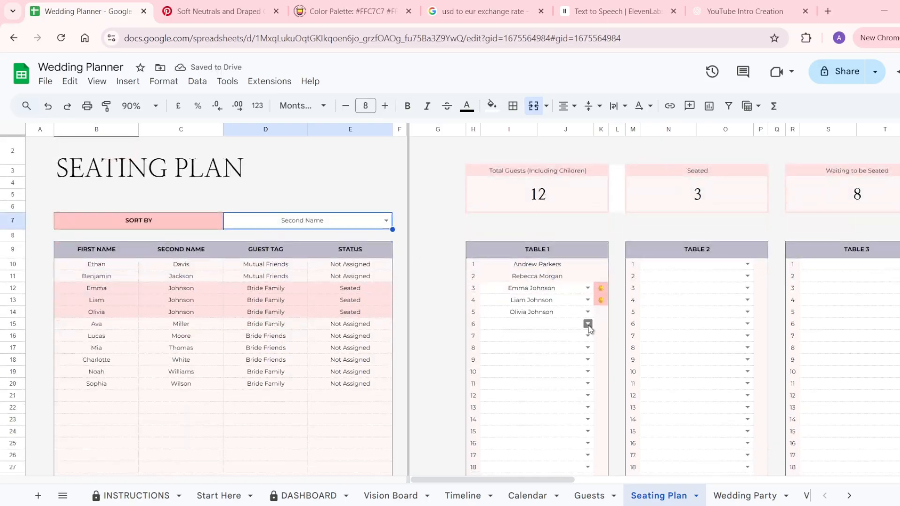
pyautogui.hscroll(10, 589, 327)
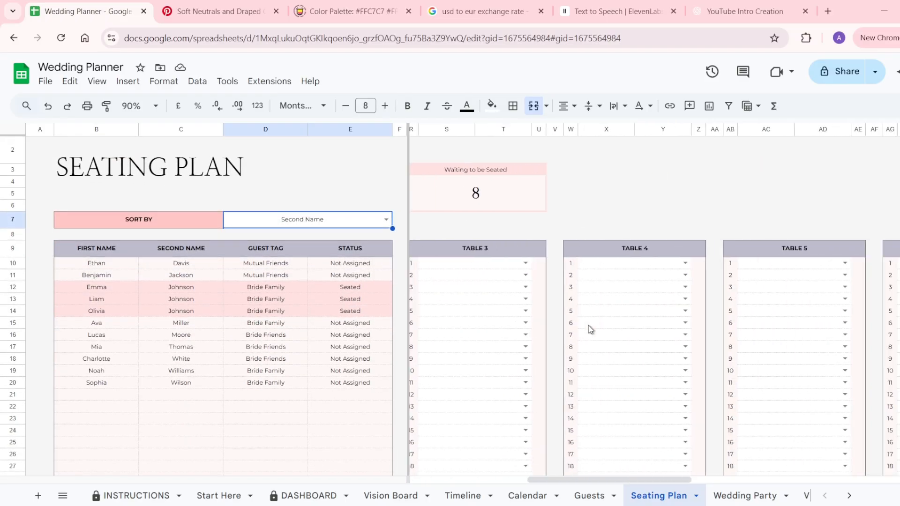
pyautogui.hscroll(2, 589, 326)
pyautogui.scroll(-10, 589, 325)
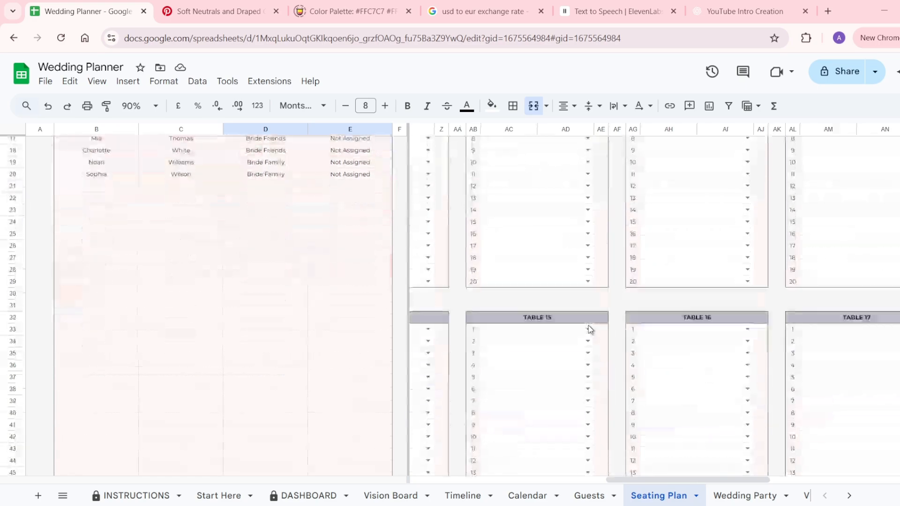
pyautogui.scroll(-11, 589, 325)
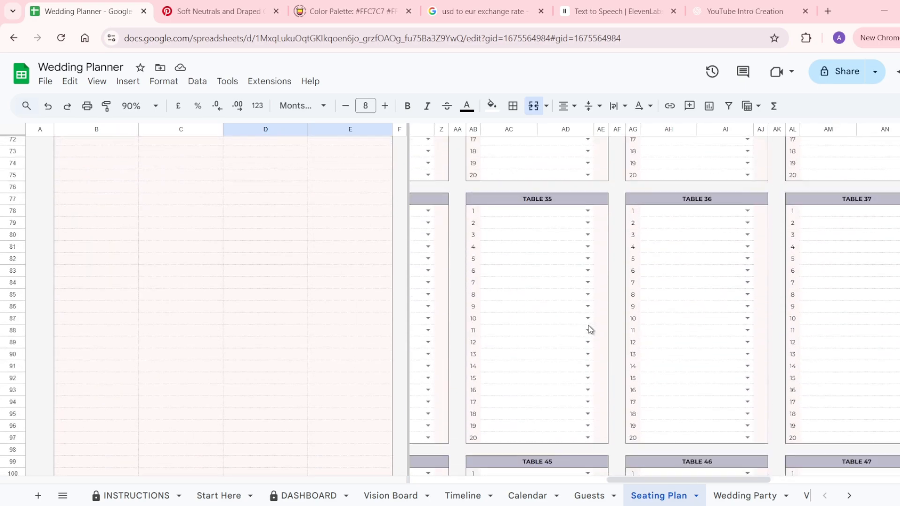
pyautogui.hscroll(5, 589, 325)
pyautogui.scroll(7, 589, 325)
pyautogui.hscroll(-3, 588, 325)
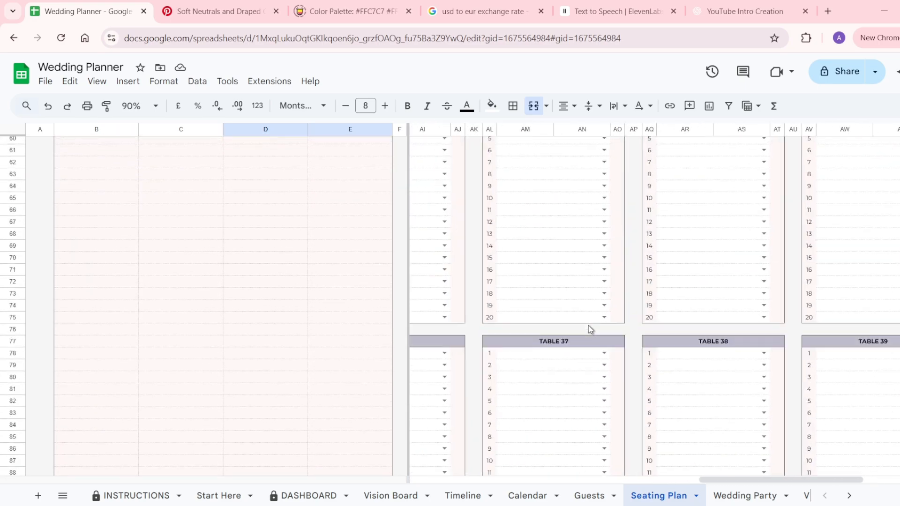
pyautogui.scroll(15, 588, 326)
pyautogui.hscroll(-5, 589, 325)
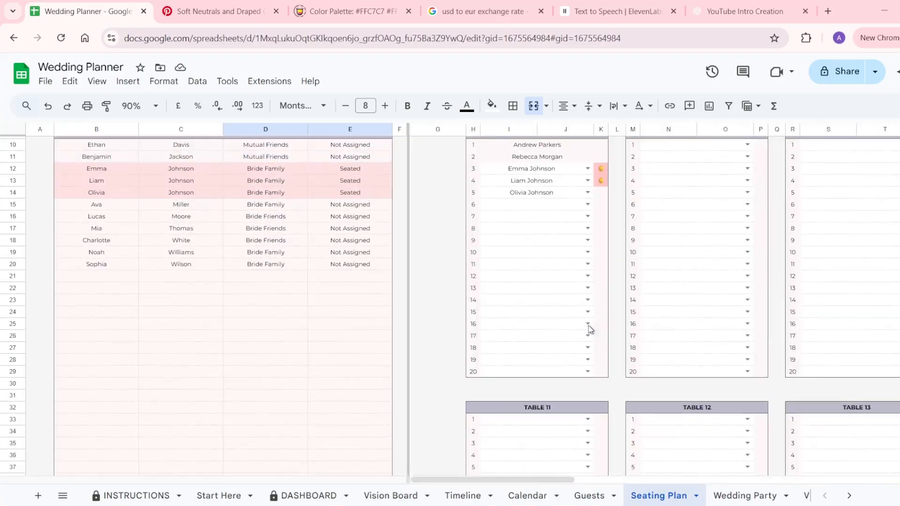
pyautogui.scroll(1, 588, 325)
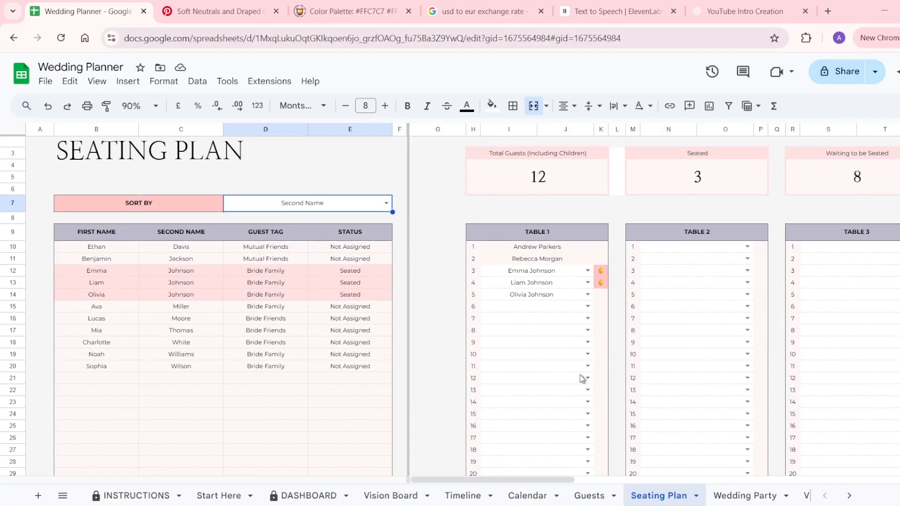
pyautogui.scroll(2, 581, 378)
pyautogui.scroll(-3, 581, 378)
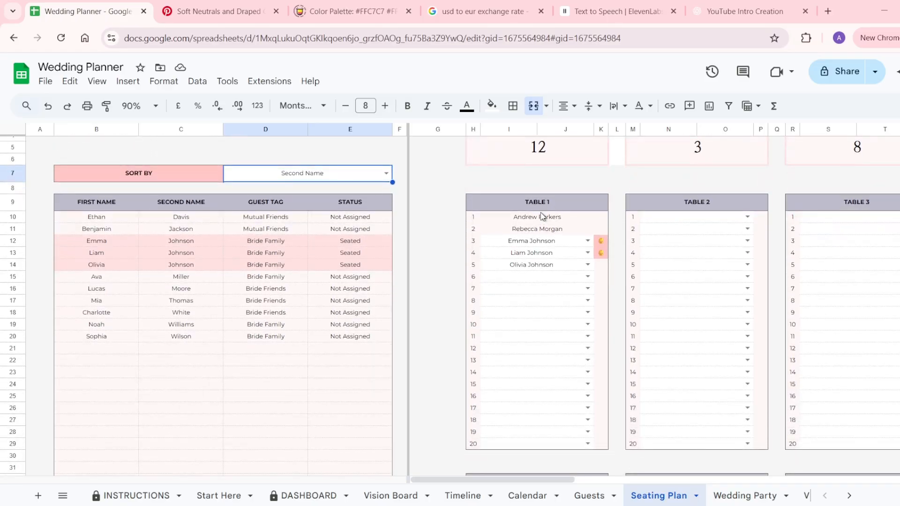
# Place a guest, found by typing their first name, in Table 1 seat 6.
pyautogui.click(540, 212)
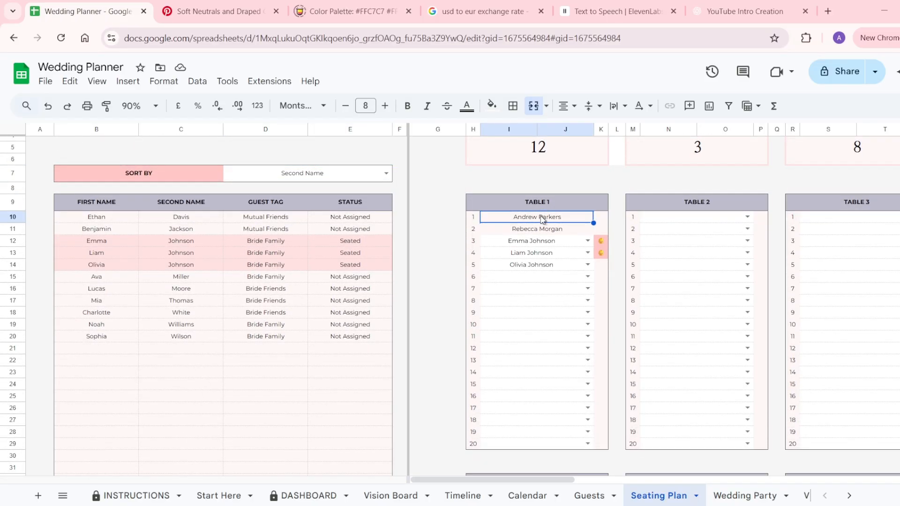
pyautogui.moveTo(543, 219); pyautogui.dragTo(542, 230)
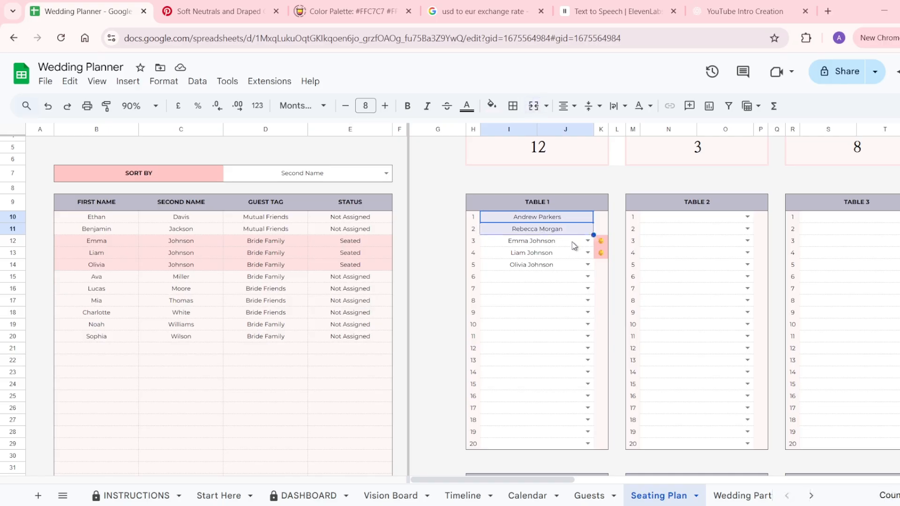
pyautogui.click(579, 278)
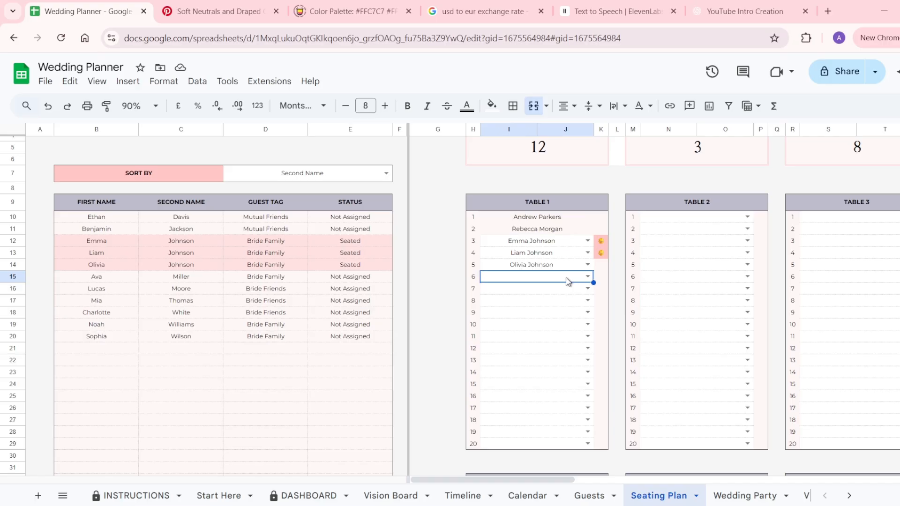
pyautogui.click(568, 279)
pyautogui.write('Mia')
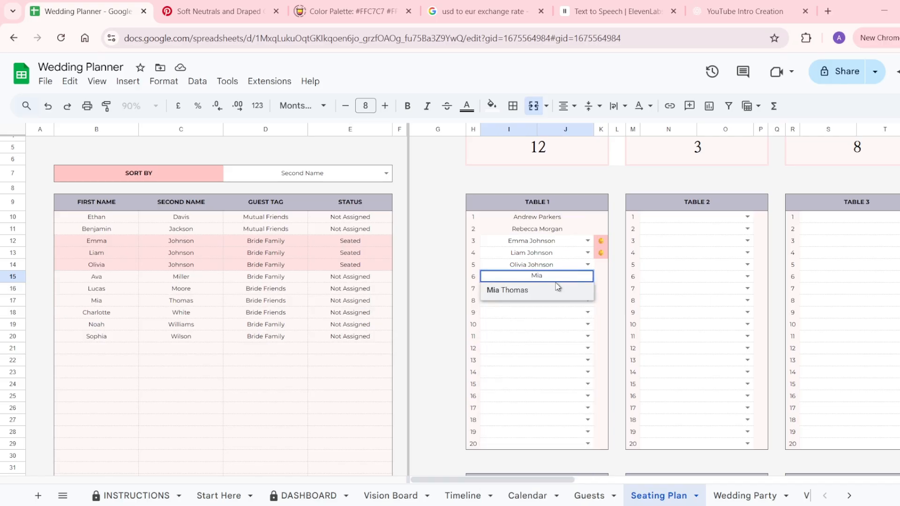
pyautogui.click(529, 290)
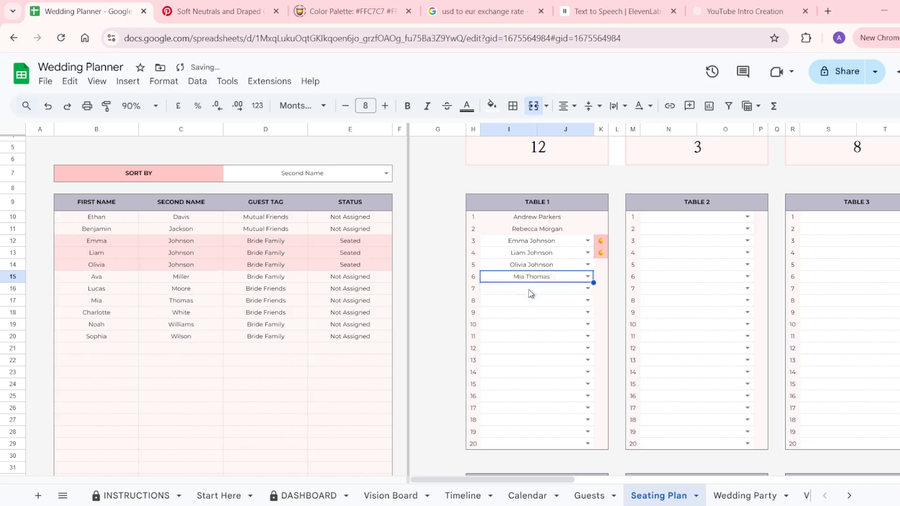
# Assign guests to Table 1 seats 7 and 8, then move to the Wedding Party sheet.
pyautogui.click(588, 290)
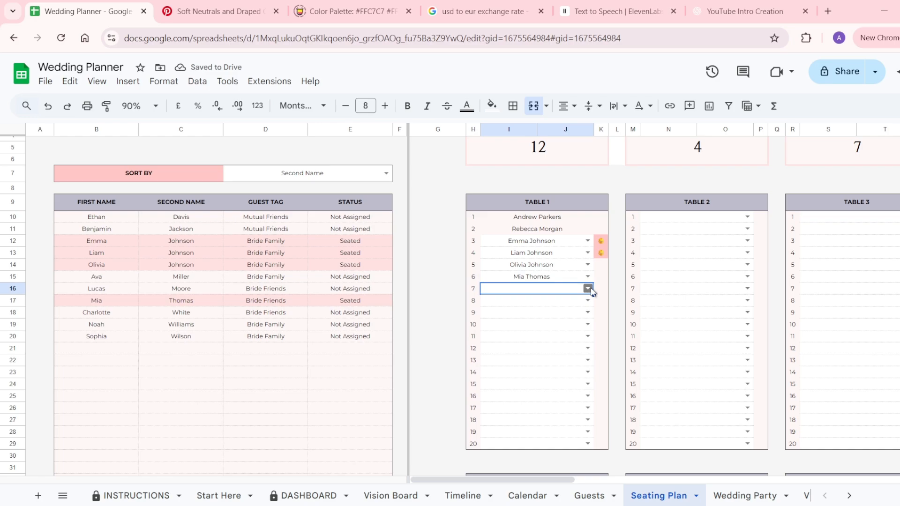
pyautogui.click(589, 289)
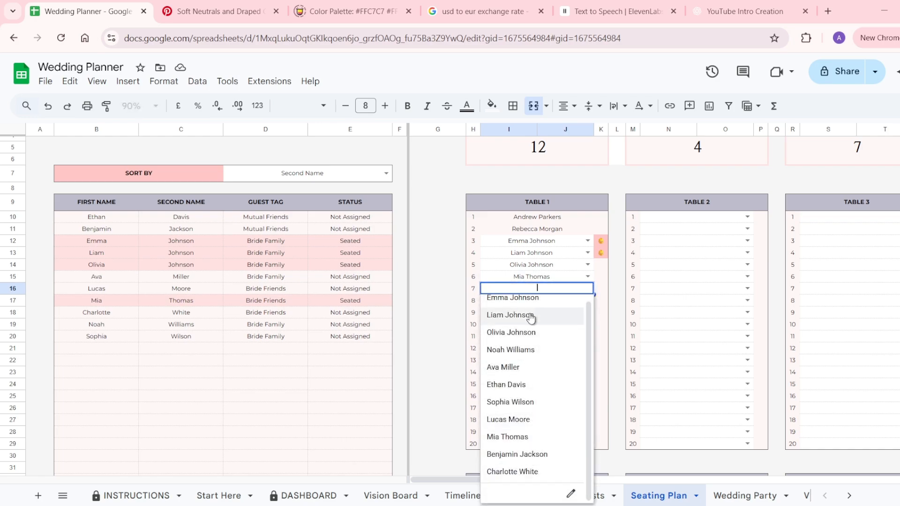
pyautogui.click(506, 437)
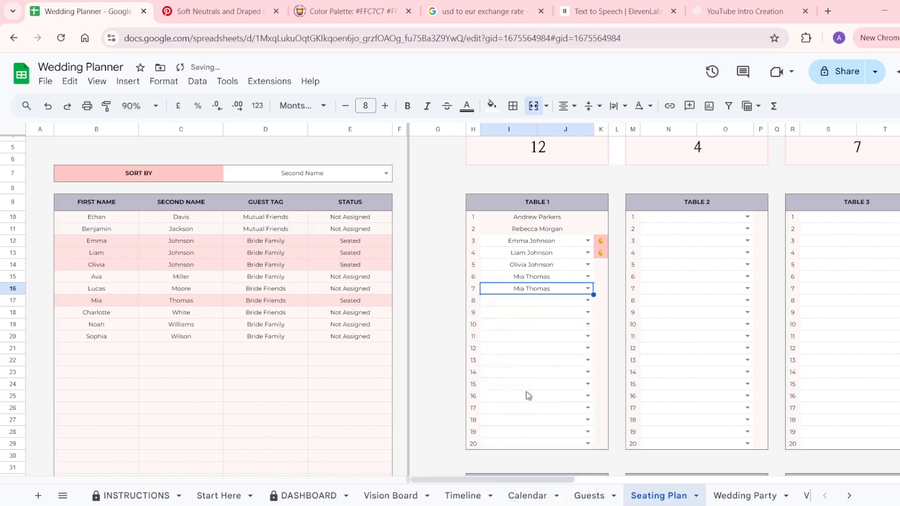
pyautogui.click(587, 300)
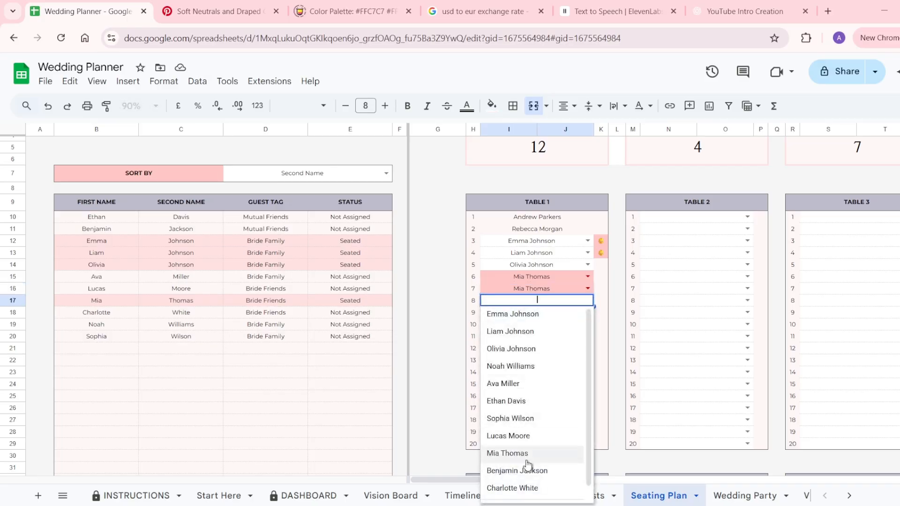
pyautogui.click(526, 420)
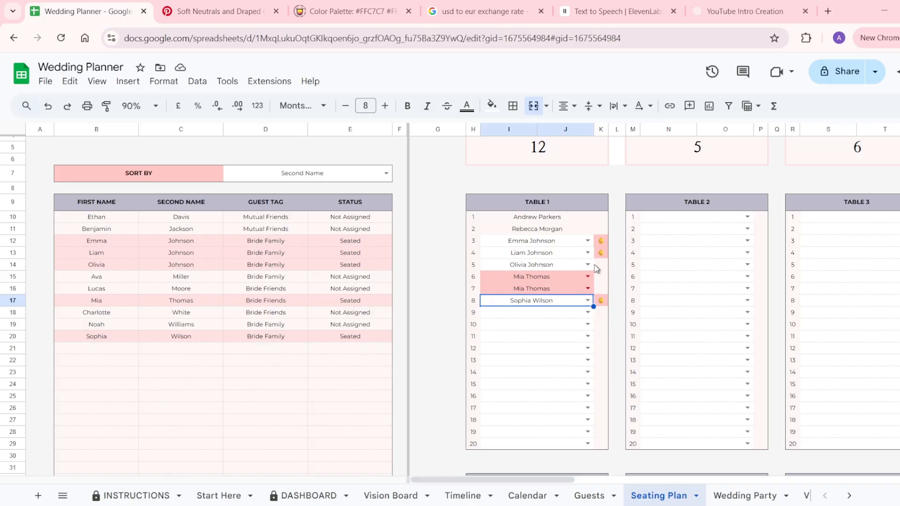
pyautogui.scroll(3, 596, 268)
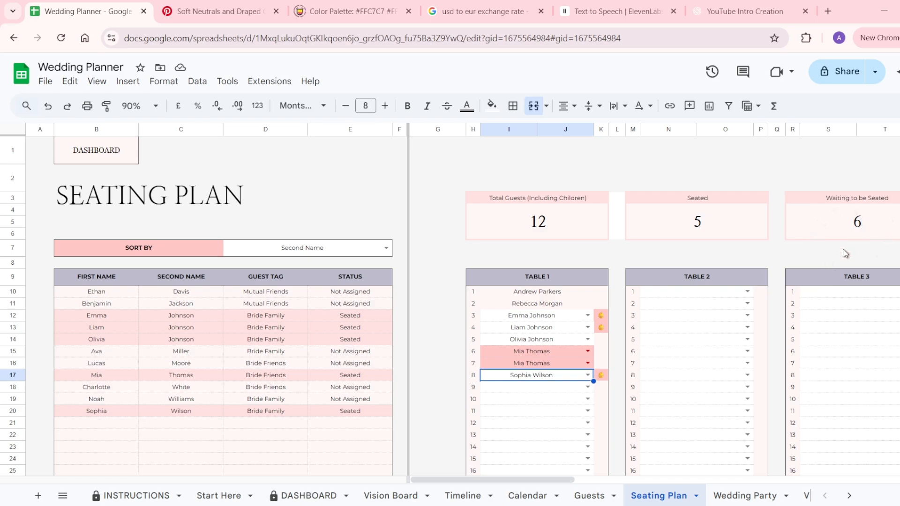
pyautogui.click(739, 503)
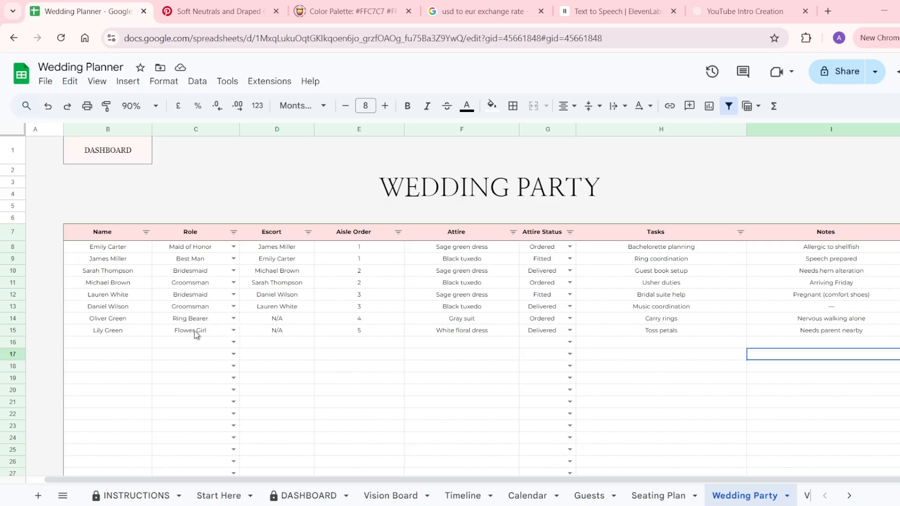
pyautogui.click(103, 343)
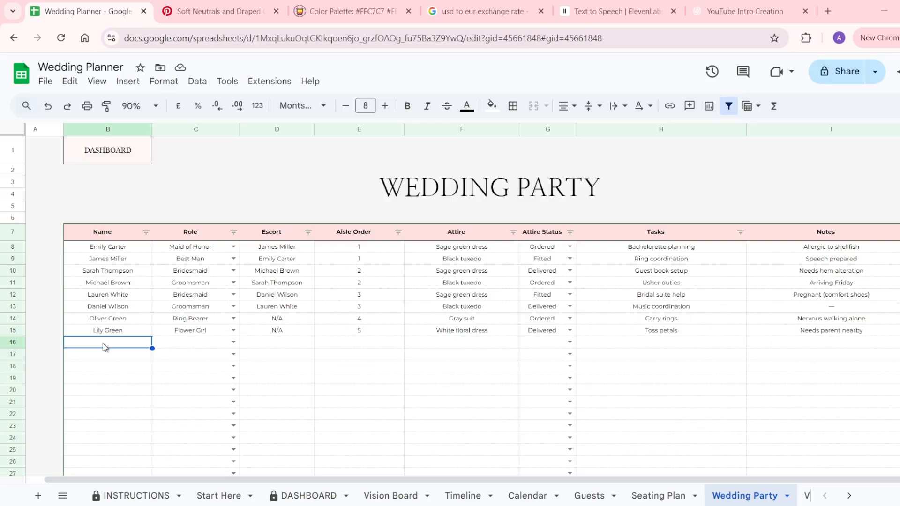
pyautogui.click(182, 348)
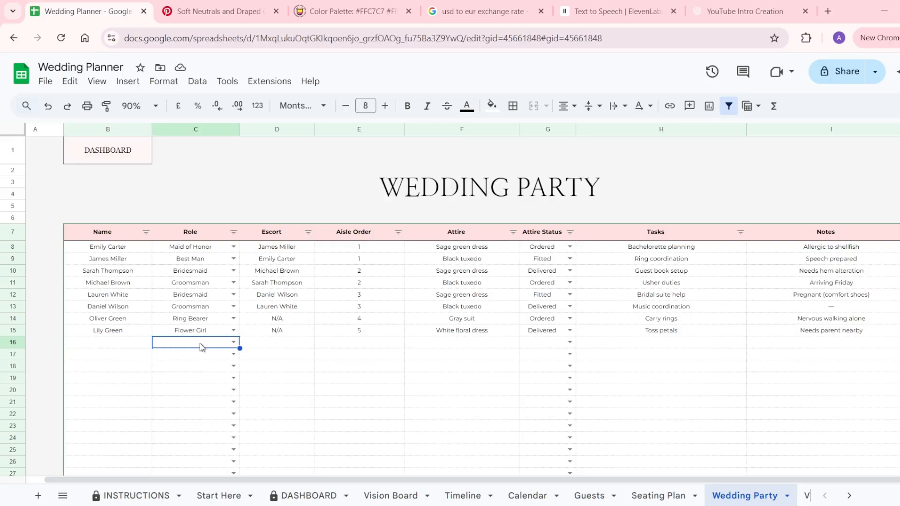
pyautogui.click(233, 342)
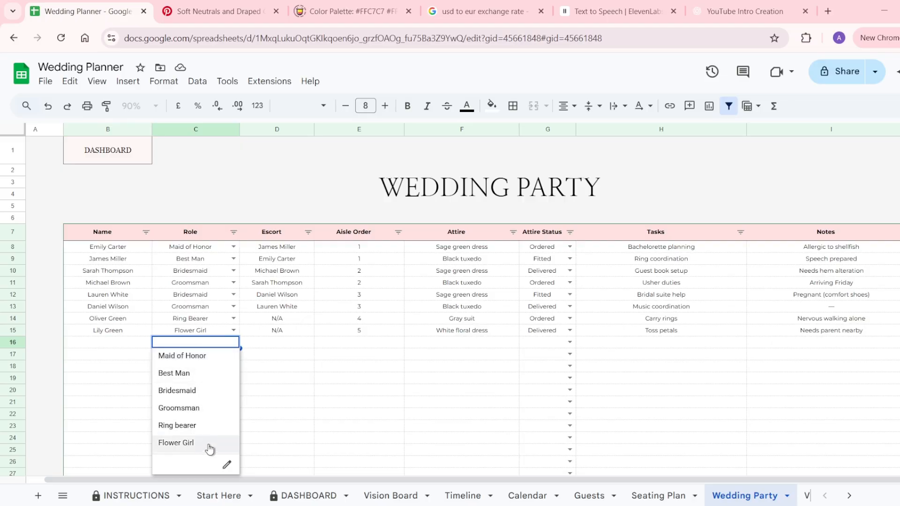
pyautogui.click(294, 349)
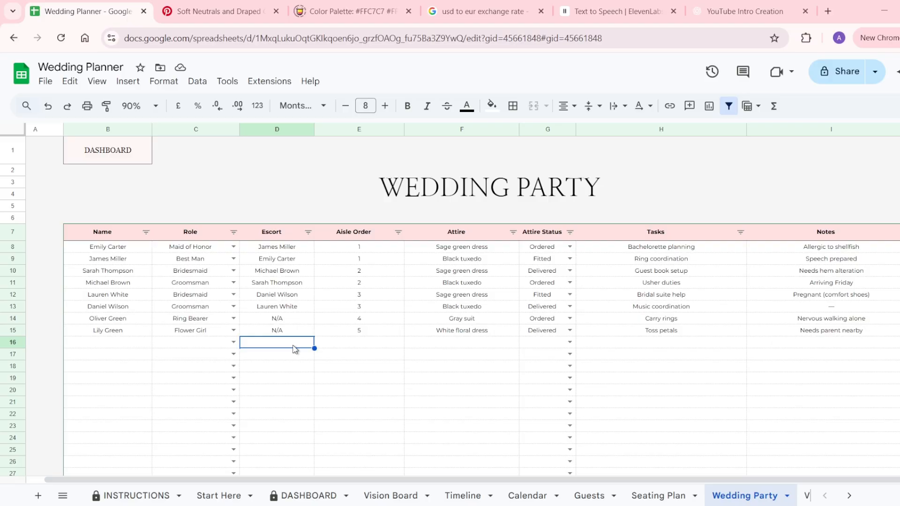
pyautogui.click(365, 345)
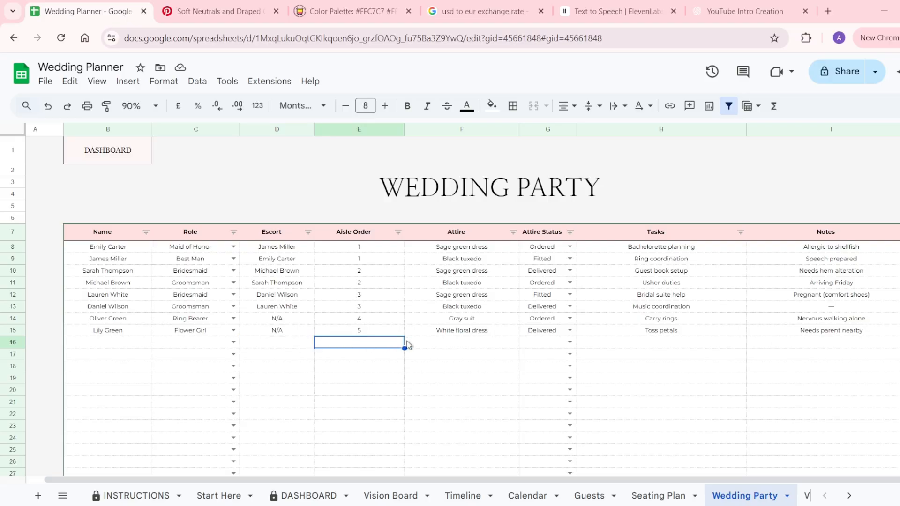
pyautogui.click(433, 349)
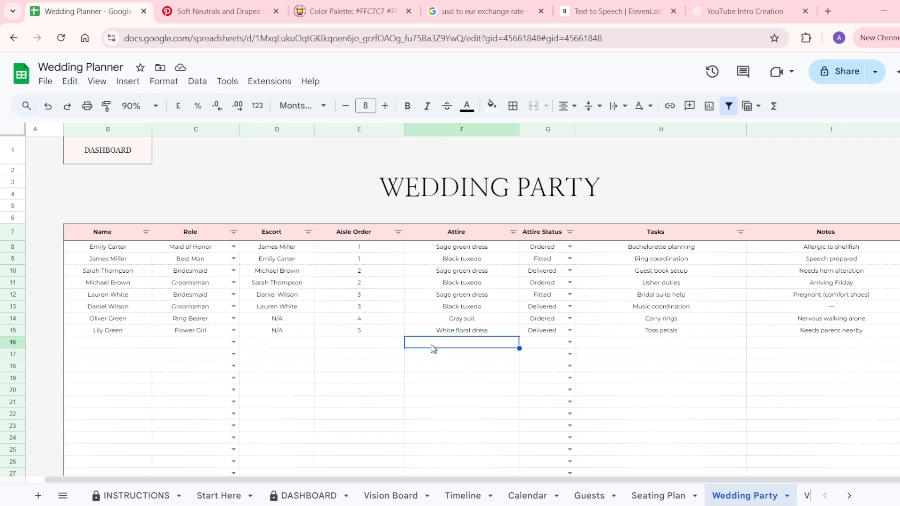
pyautogui.click(570, 343)
pyautogui.scroll(-1, 568, 408)
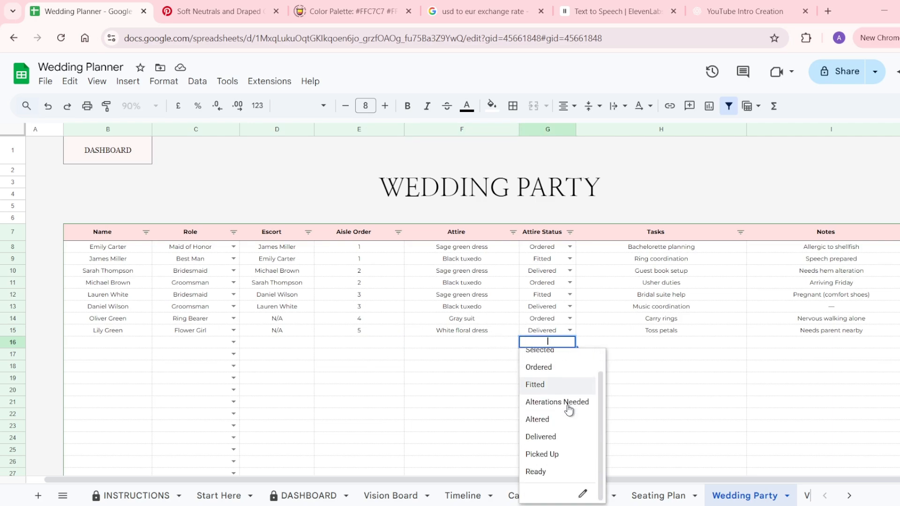
pyautogui.click(638, 345)
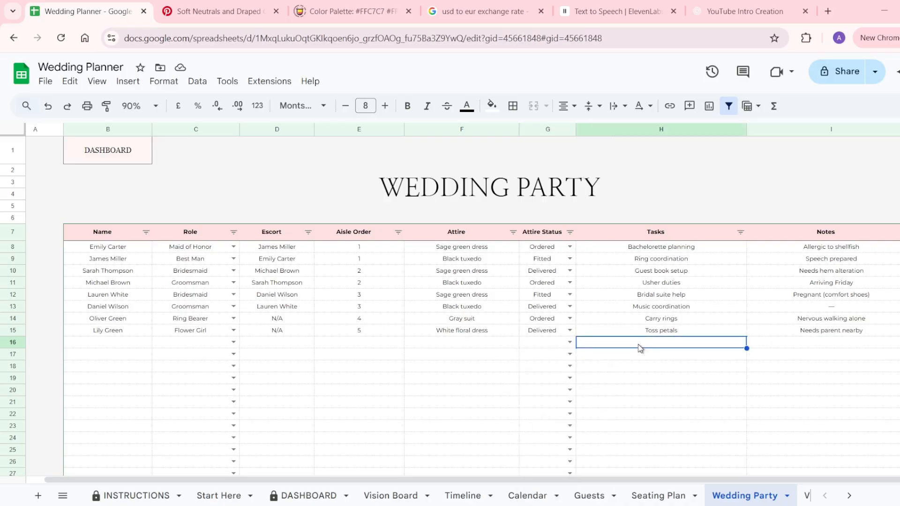
pyautogui.click(789, 342)
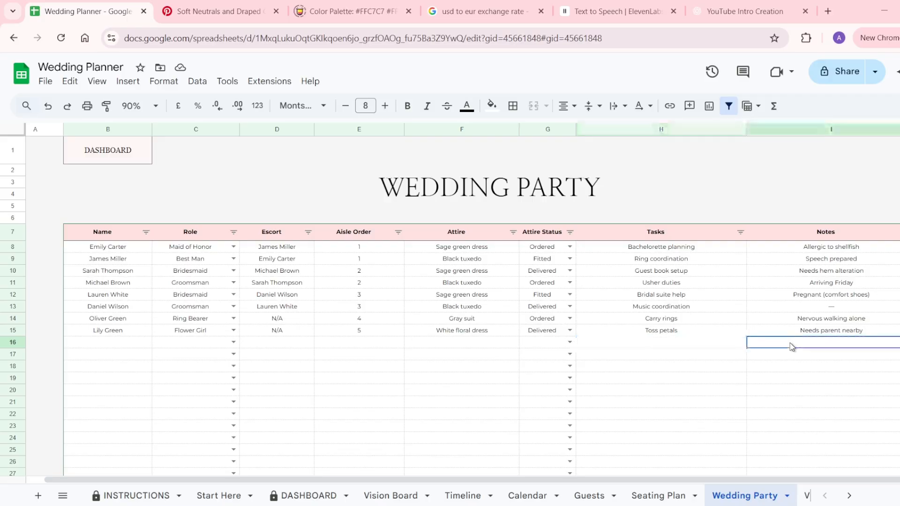
pyautogui.scroll(-3, 744, 496)
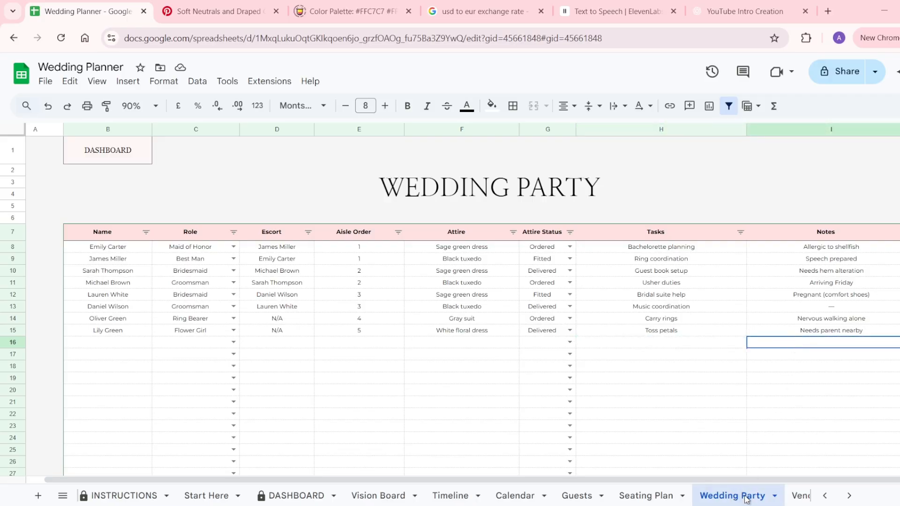
pyautogui.scroll(-3, 750, 495)
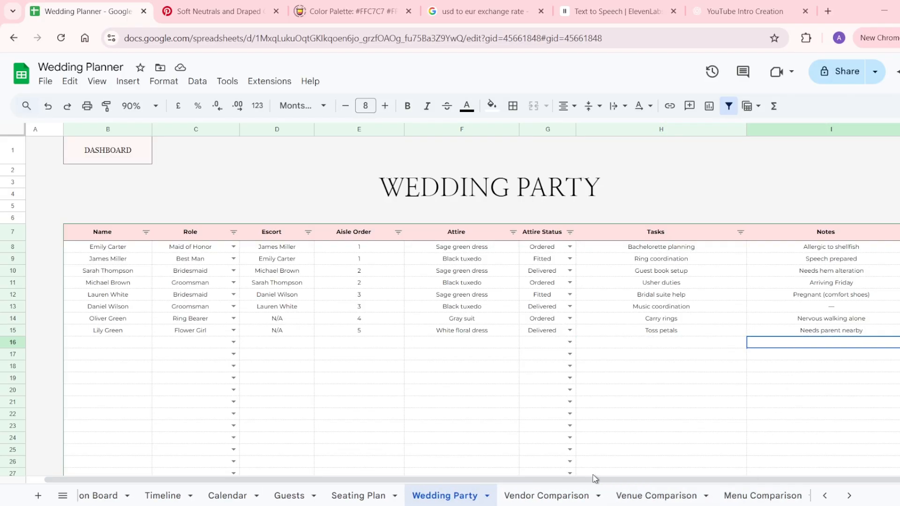
pyautogui.scroll(-10, 594, 478)
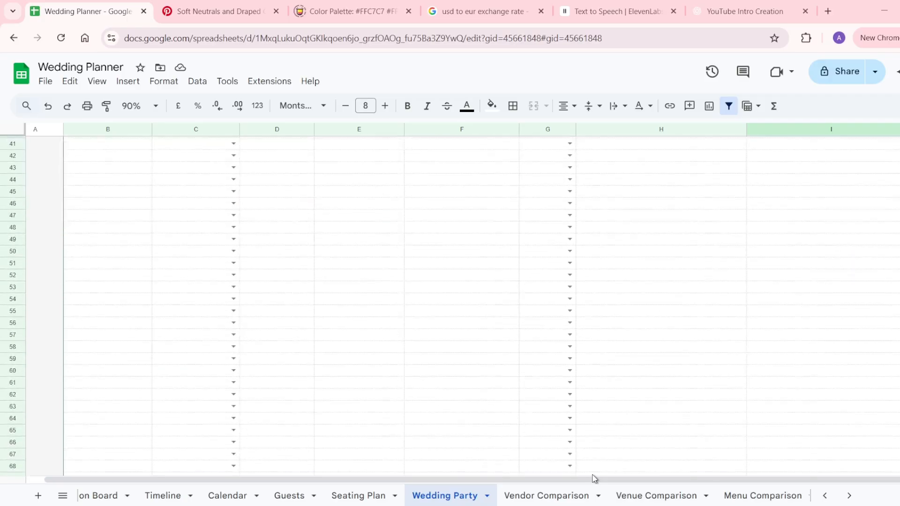
pyautogui.scroll(10, 594, 478)
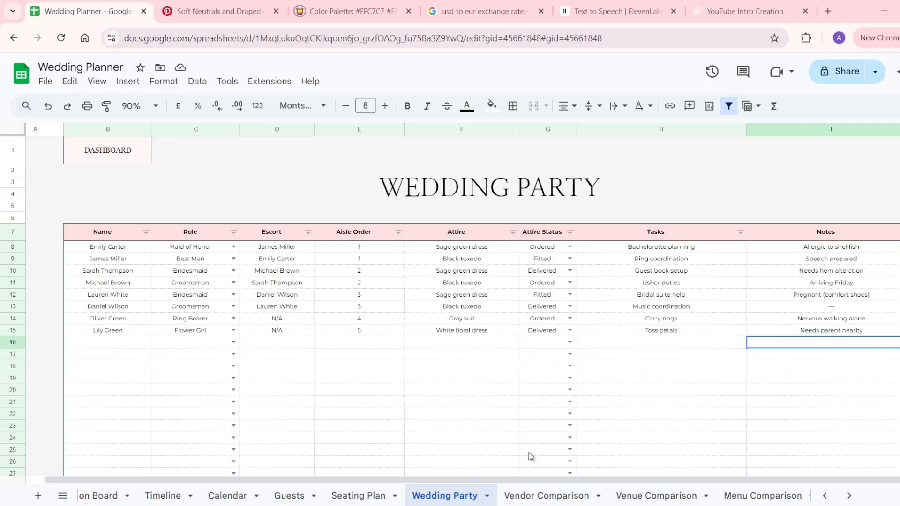
# Open the Vendor Comparison sheet and scroll through its vendor tables.
pyautogui.click(537, 498)
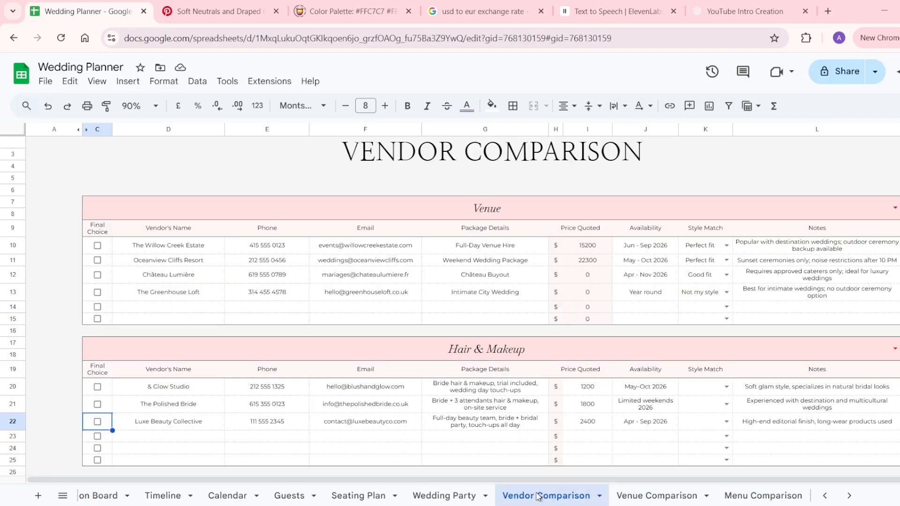
pyautogui.scroll(1, 521, 322)
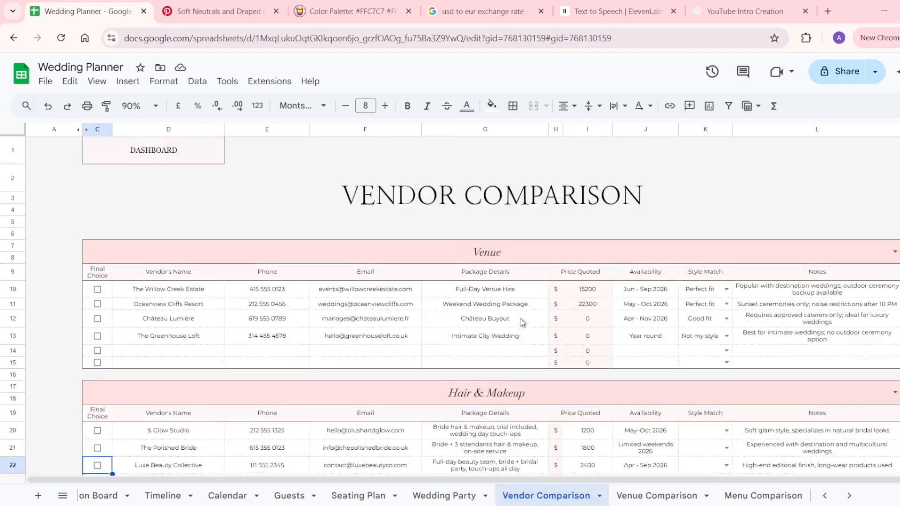
pyautogui.scroll(-5, 523, 323)
pyautogui.scroll(-20, 522, 322)
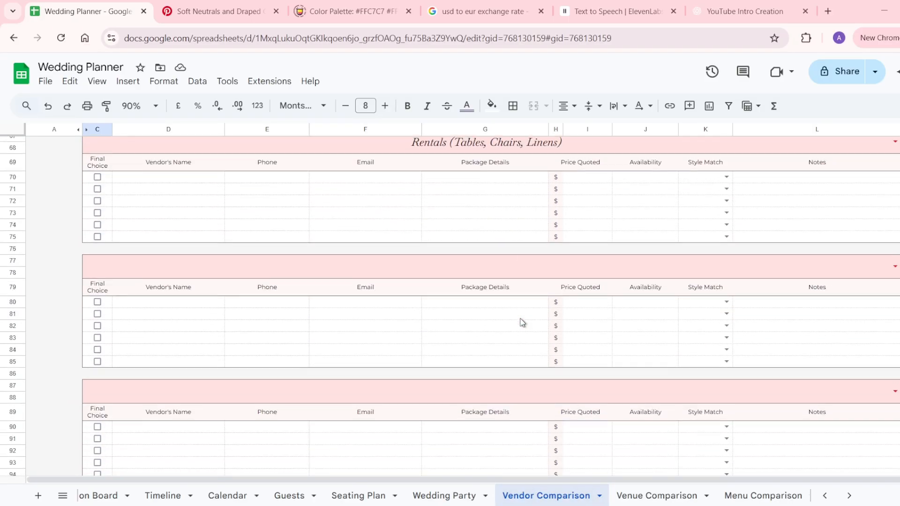
pyautogui.scroll(-11, 522, 322)
pyautogui.scroll(14, 523, 323)
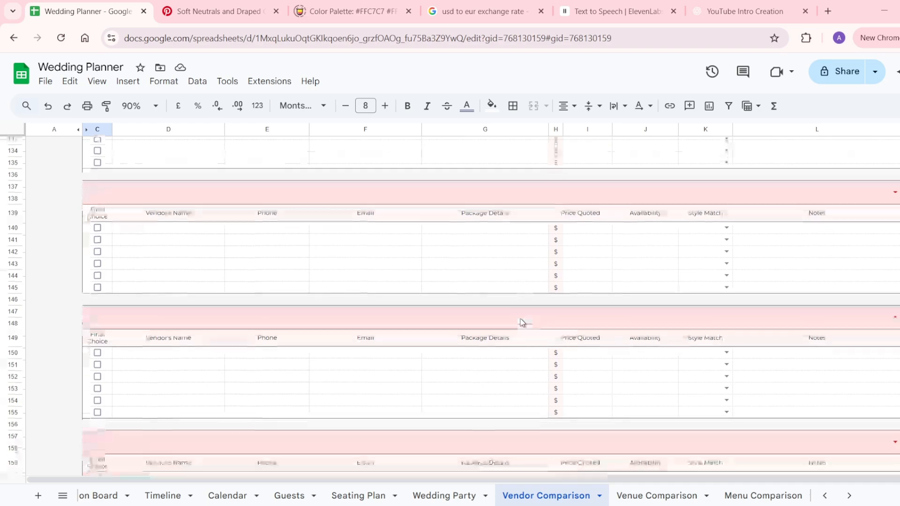
pyautogui.scroll(20, 523, 323)
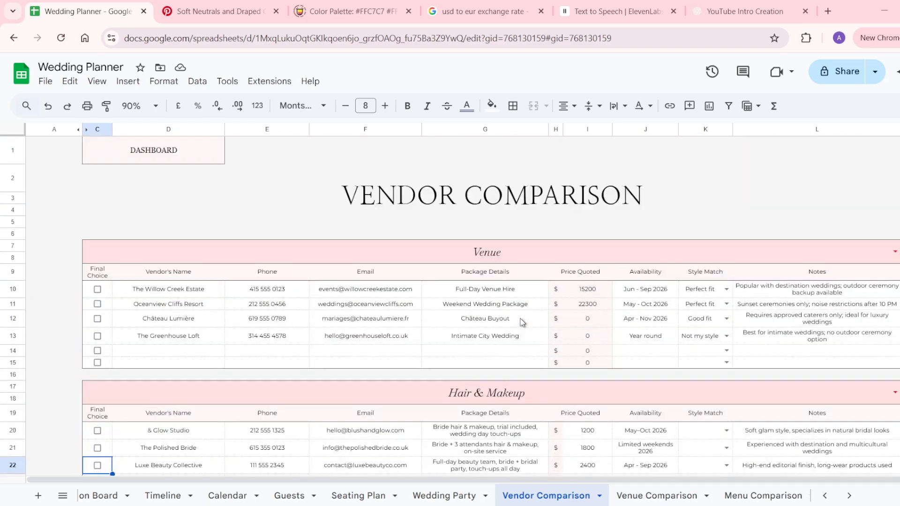
pyautogui.scroll(-12, 522, 322)
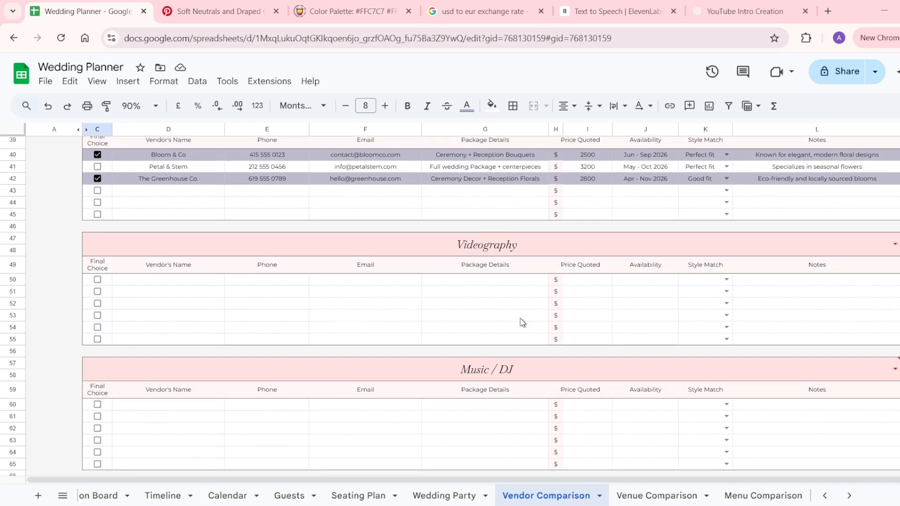
pyautogui.scroll(-3, 523, 323)
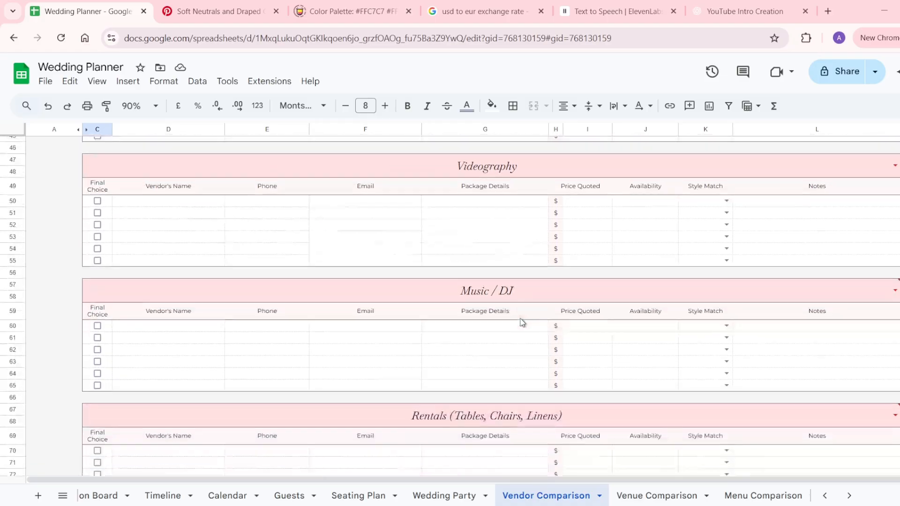
pyautogui.scroll(-6, 522, 322)
pyautogui.scroll(-2, 701, 325)
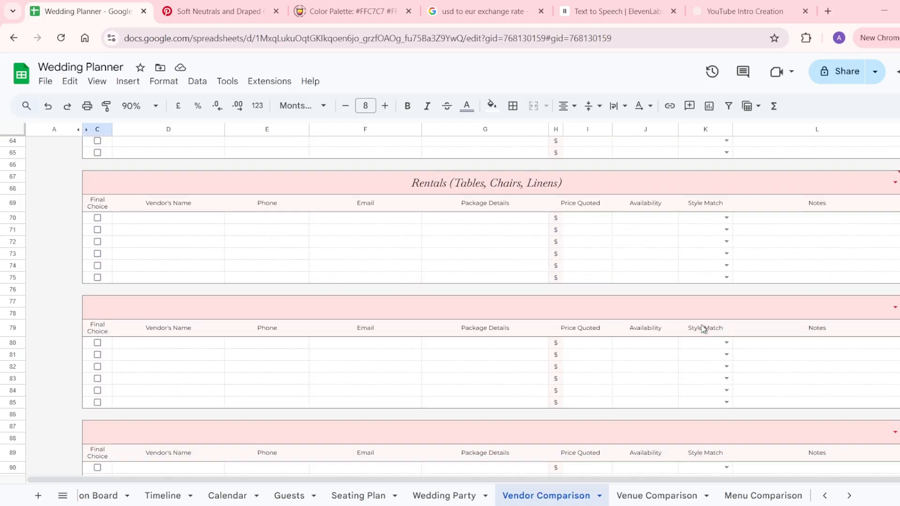
pyautogui.scroll(20, 701, 325)
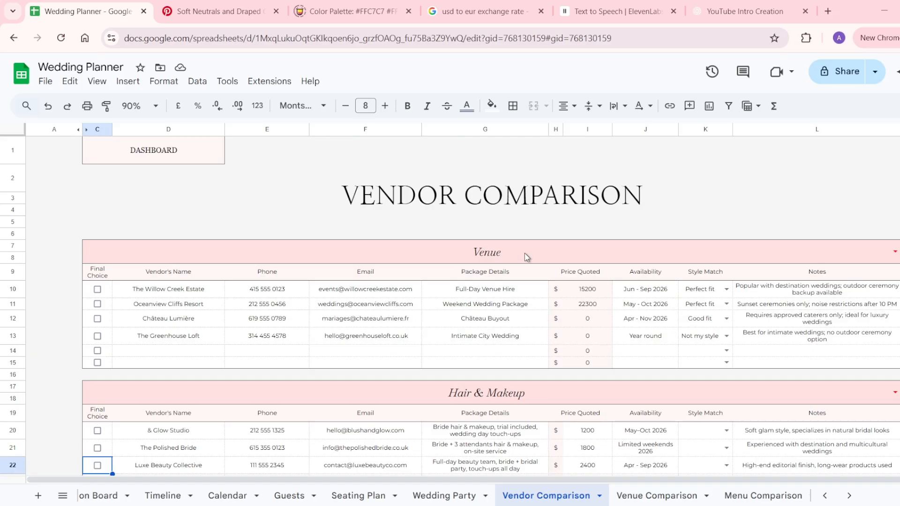
# Change the Videography section header to Catering using its category dropdown.
pyautogui.click(524, 253)
pyautogui.moveTo(525, 253); pyautogui.dragTo(526, 364)
pyautogui.scroll(-10, 527, 365)
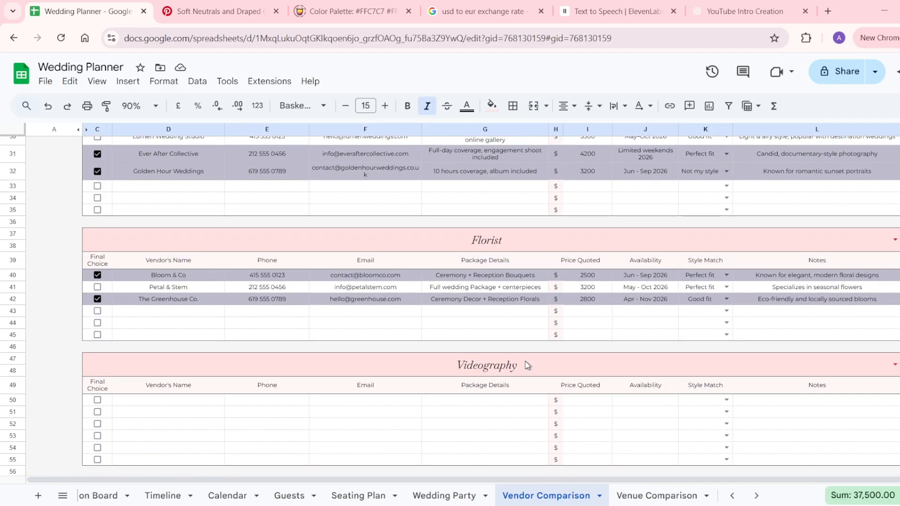
pyautogui.rightClick(525, 365)
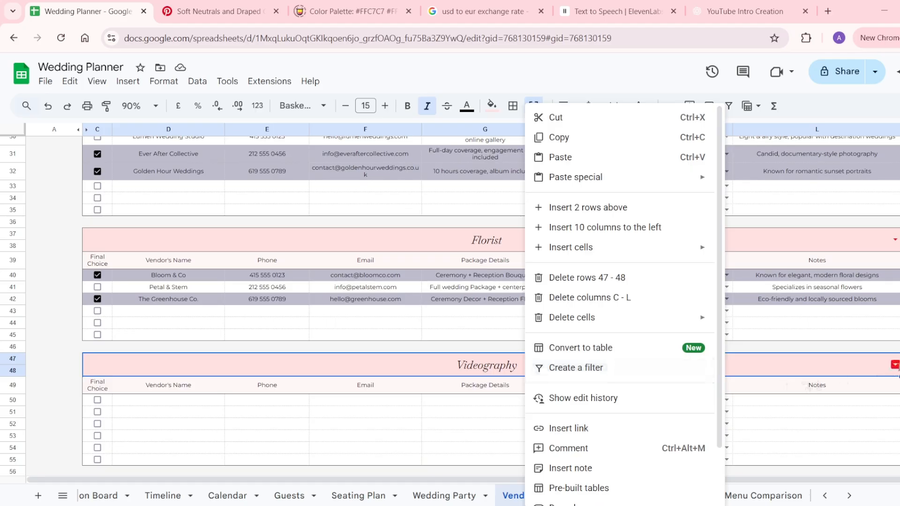
pyautogui.click(750, 365)
pyautogui.click(681, 418)
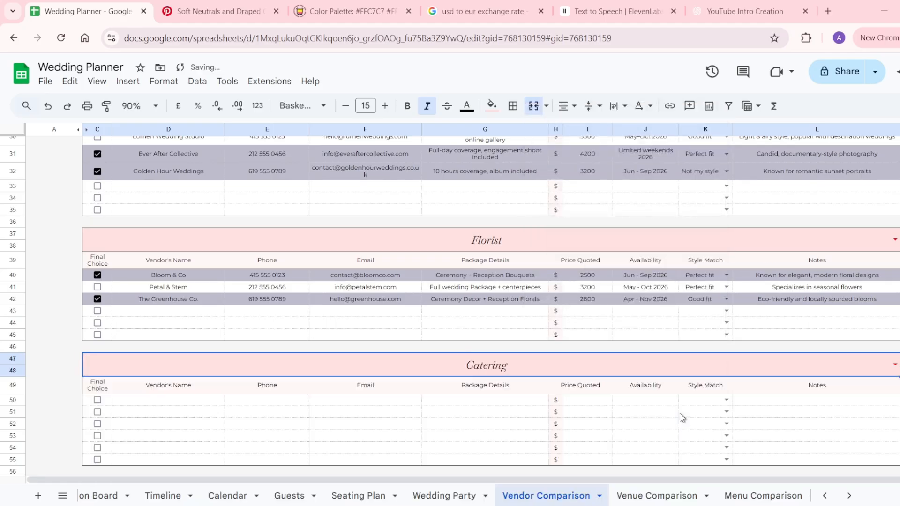
pyautogui.click(140, 402)
pyautogui.click(251, 403)
pyautogui.click(349, 398)
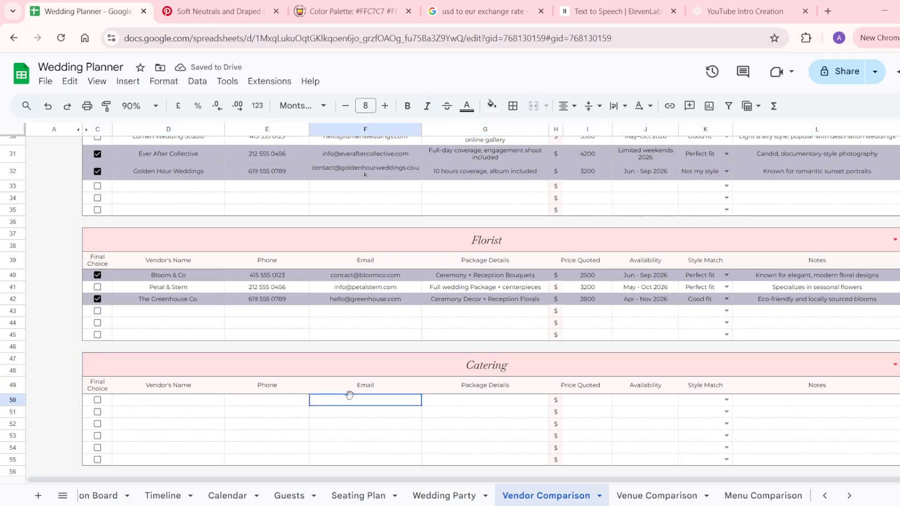
pyautogui.click(454, 399)
pyautogui.click(583, 400)
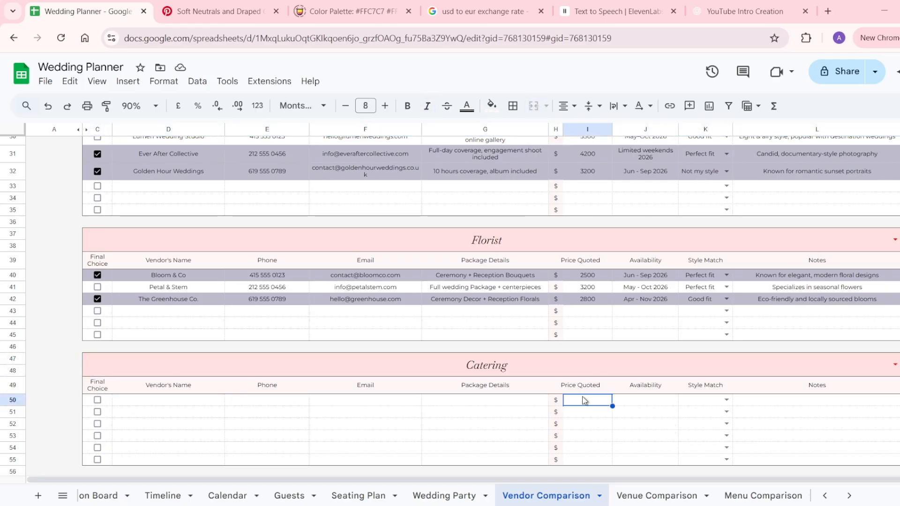
pyautogui.click(655, 403)
pyautogui.click(717, 403)
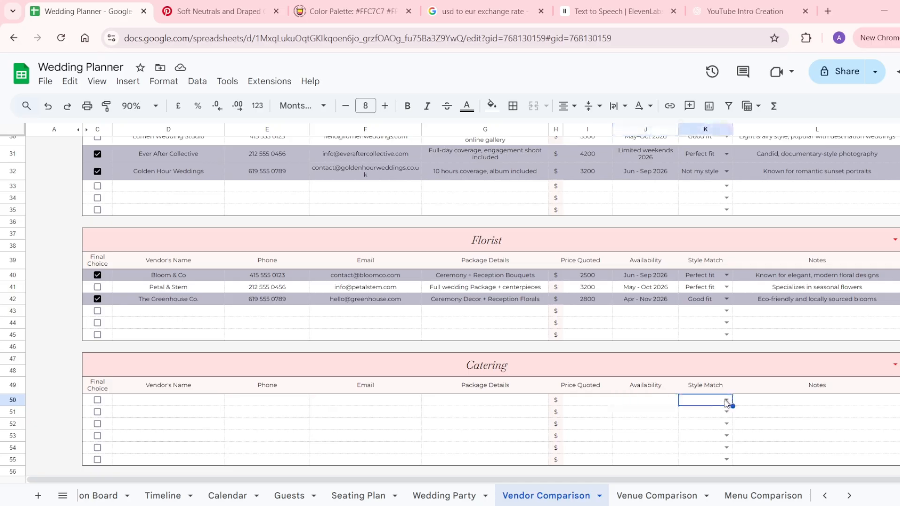
pyautogui.click(767, 402)
pyautogui.scroll(10, 768, 404)
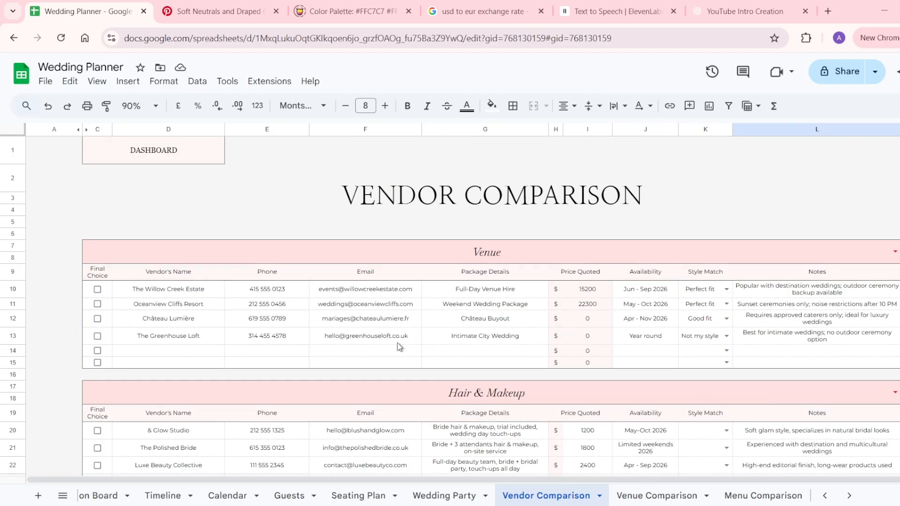
# Tick Final Choice for The Polished Bride and Luxe Beauty Collective in rows 21 and 22.
pyautogui.scroll(-5, 398, 345)
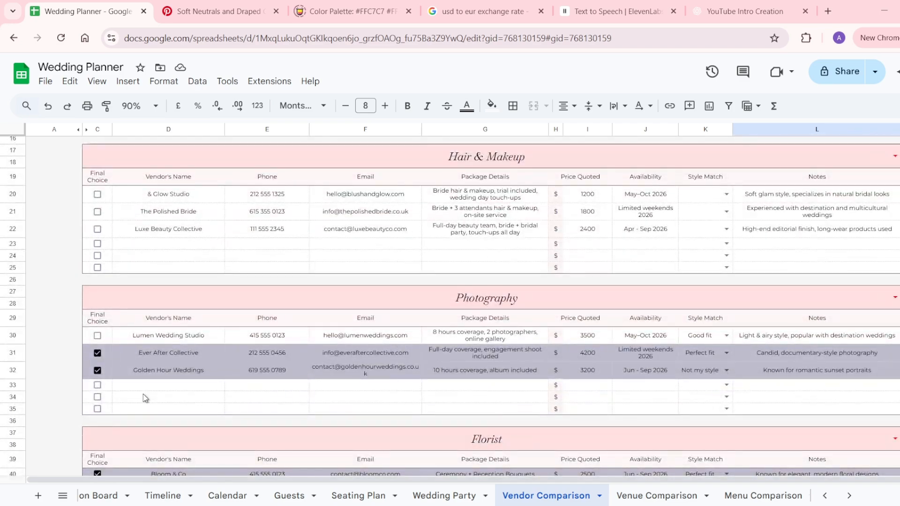
pyautogui.scroll(5, 146, 398)
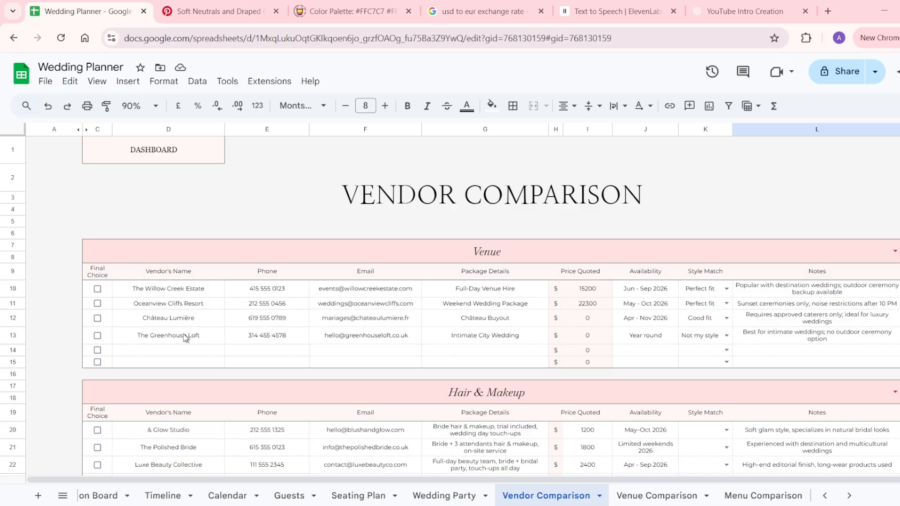
pyautogui.scroll(-2, 185, 337)
pyautogui.click(97, 402)
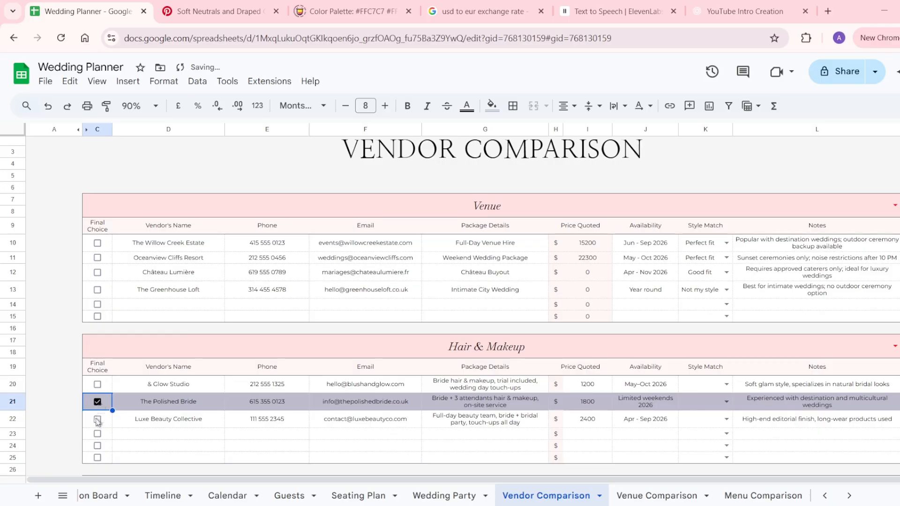
pyautogui.click(98, 420)
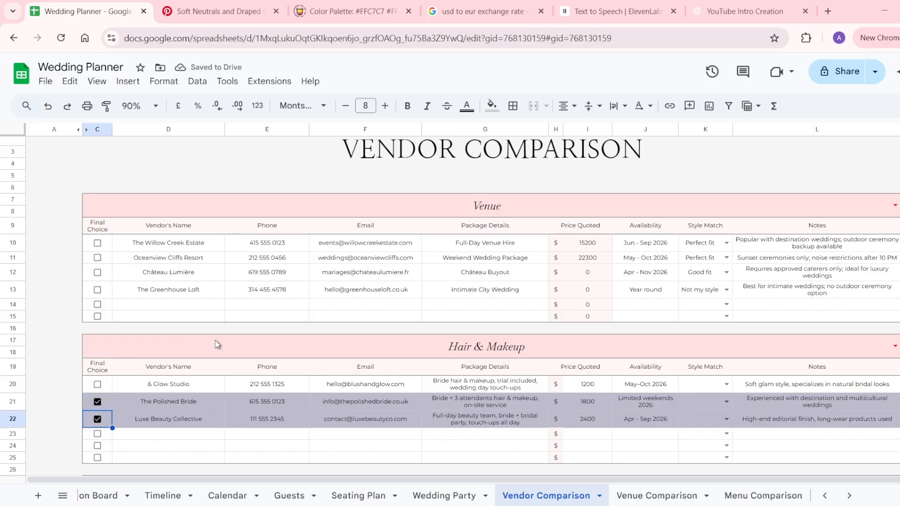
pyautogui.scroll(1, 215, 340)
pyautogui.moveTo(303, 254); pyautogui.dragTo(292, 366)
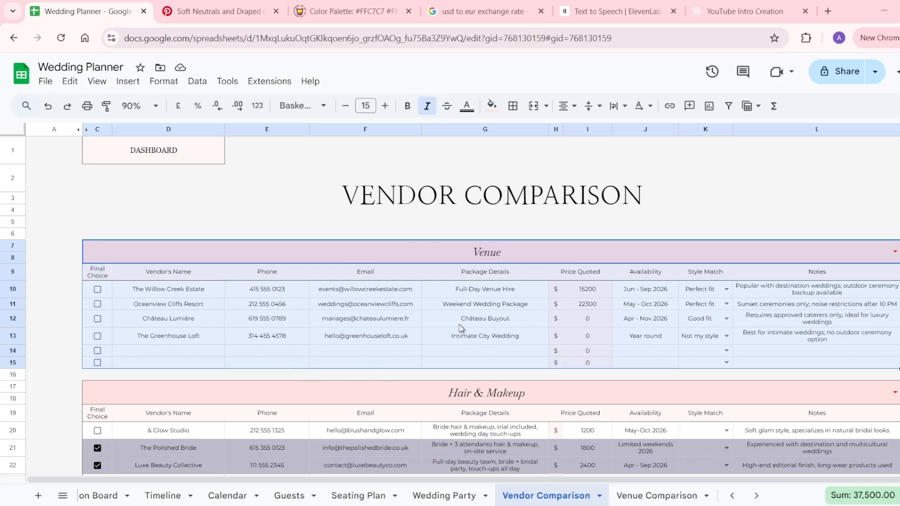
# Review The Willow Creek Estate's venue row on Vendor Comparison, from name through notes.
pyautogui.click(454, 341)
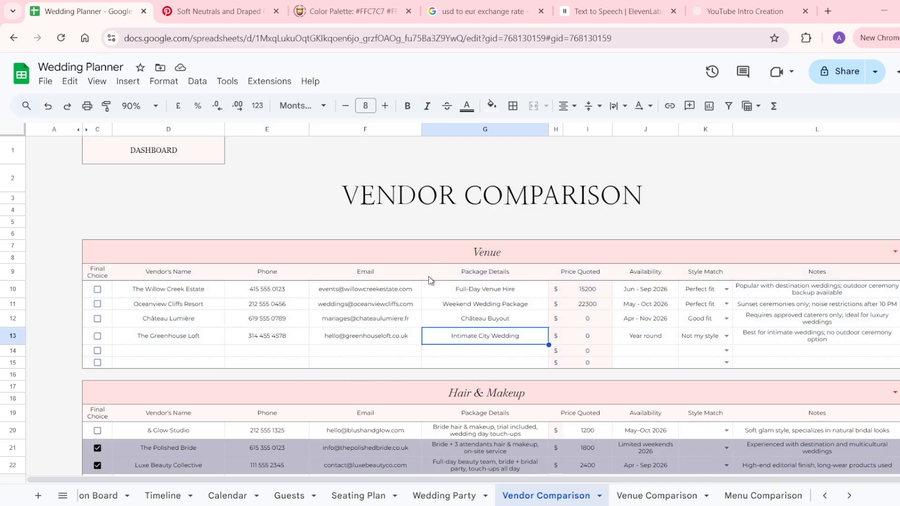
pyautogui.click(444, 251)
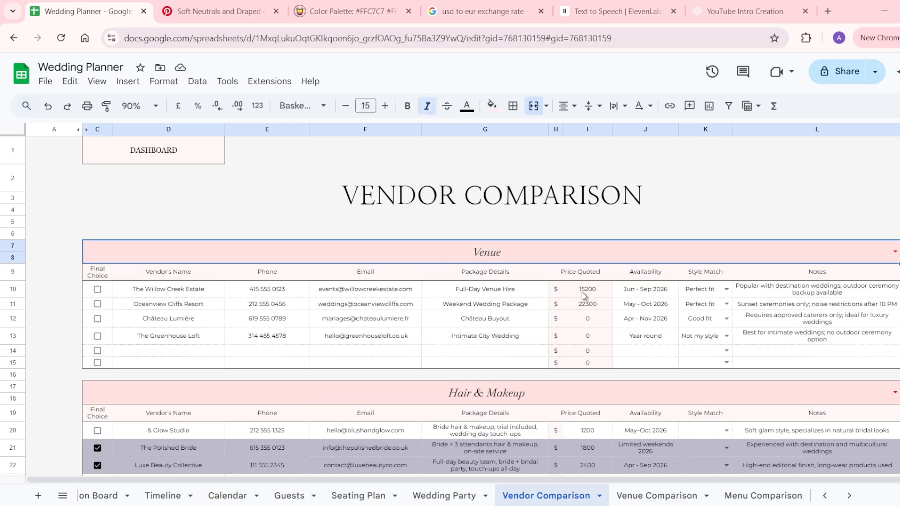
pyautogui.click(220, 290)
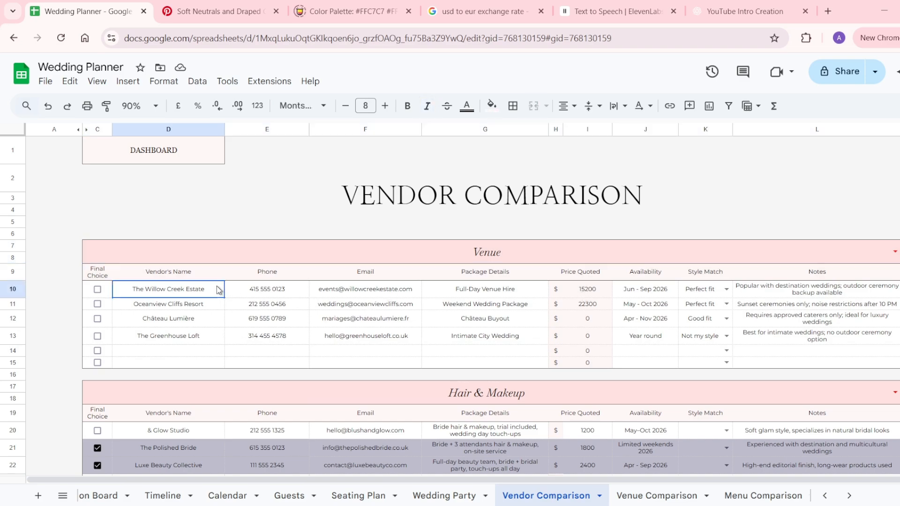
pyautogui.click(355, 296)
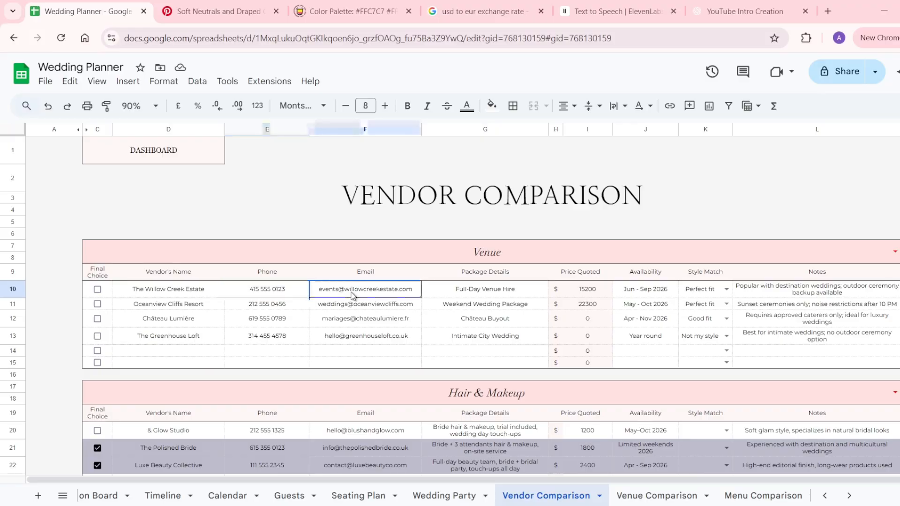
pyautogui.click(449, 296)
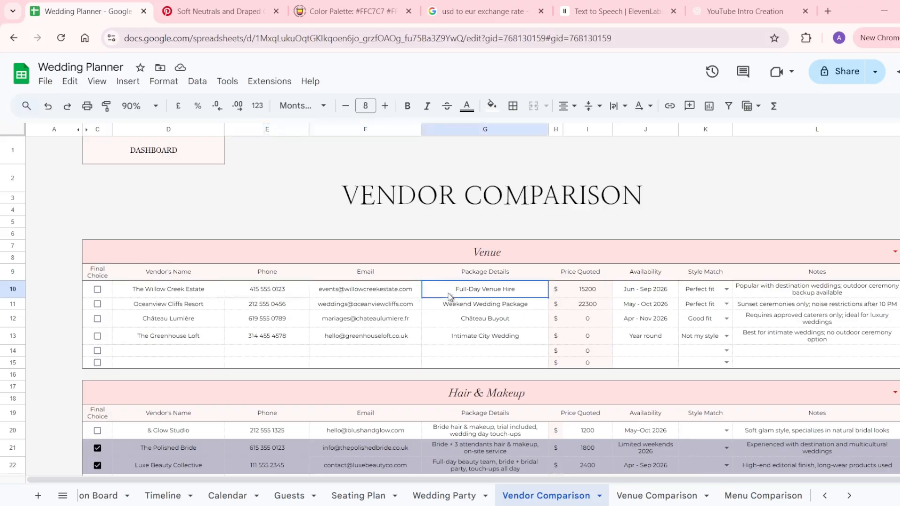
pyautogui.click(648, 288)
pyautogui.click(697, 294)
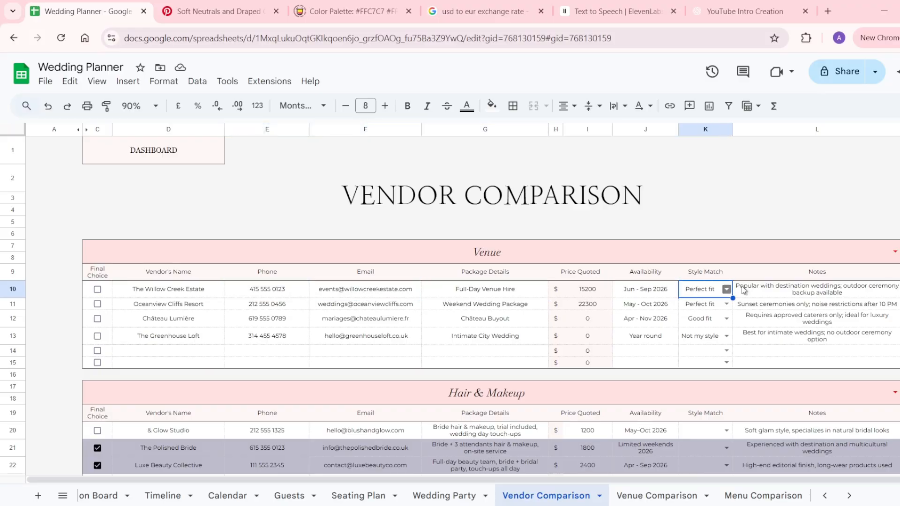
pyautogui.click(775, 287)
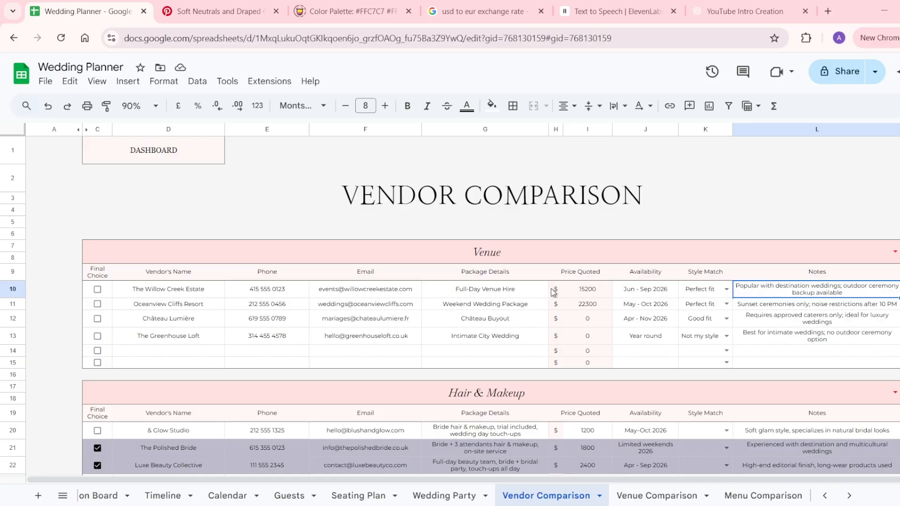
# Select the venue price quotes and Final Choice checkboxes C10:C15, then go to Venue Comparison.
pyautogui.moveTo(555, 290); pyautogui.dragTo(592, 375)
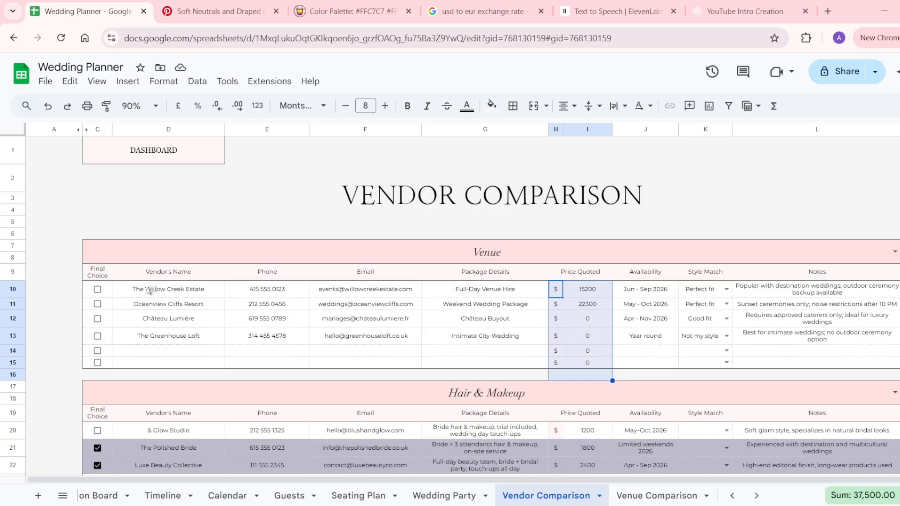
pyautogui.click(112, 290)
pyautogui.moveTo(112, 290); pyautogui.dragTo(108, 365)
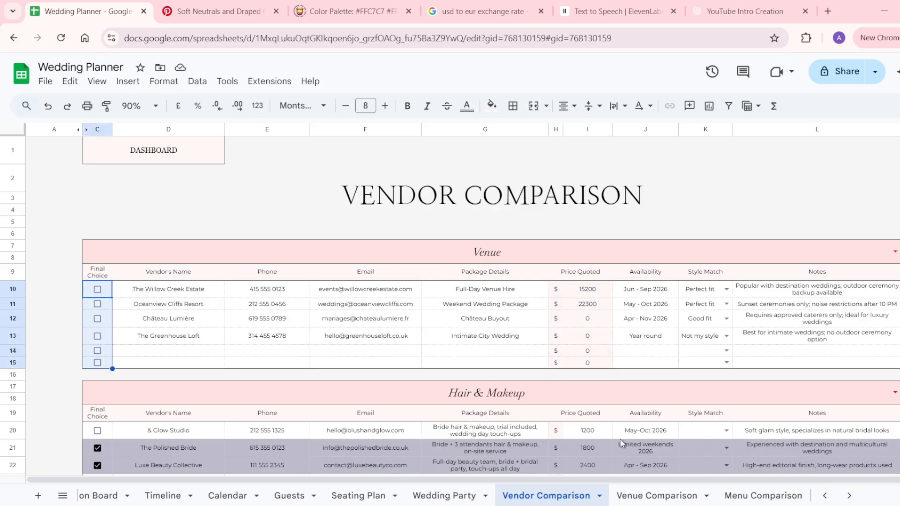
pyautogui.click(654, 499)
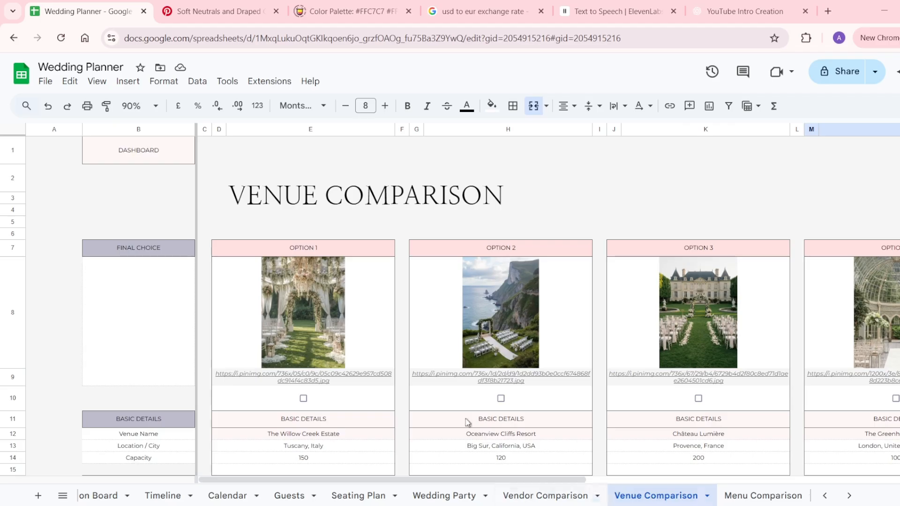
pyautogui.moveTo(454, 381)
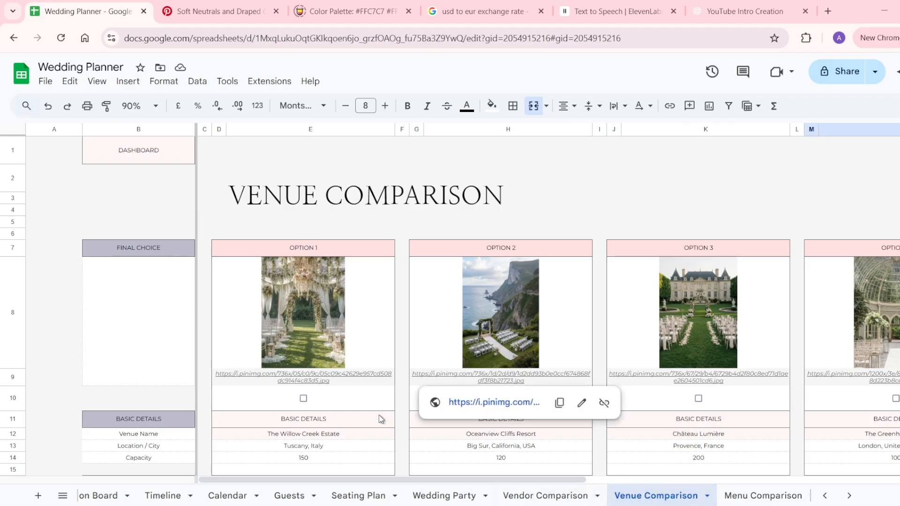
pyautogui.scroll(-3, 369, 431)
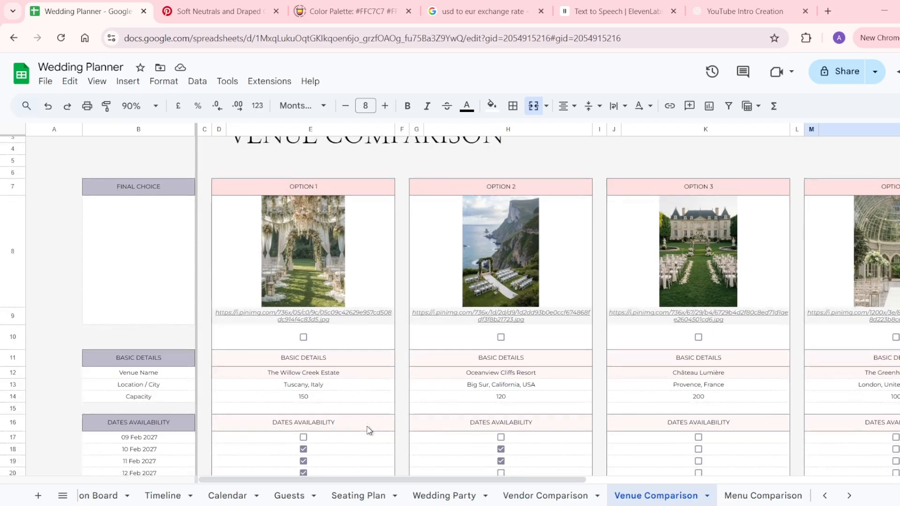
pyautogui.scroll(-2, 369, 430)
pyautogui.click(342, 306)
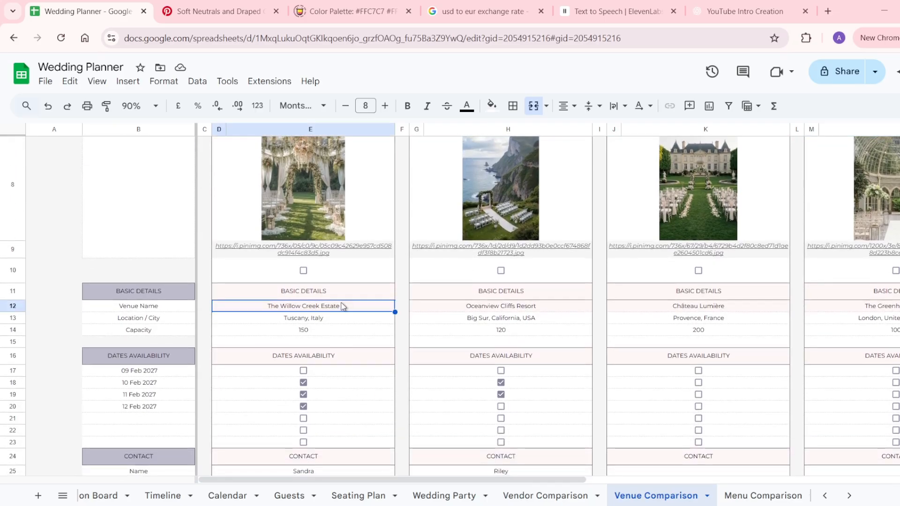
pyautogui.scroll(-3, 341, 306)
pyautogui.click(329, 358)
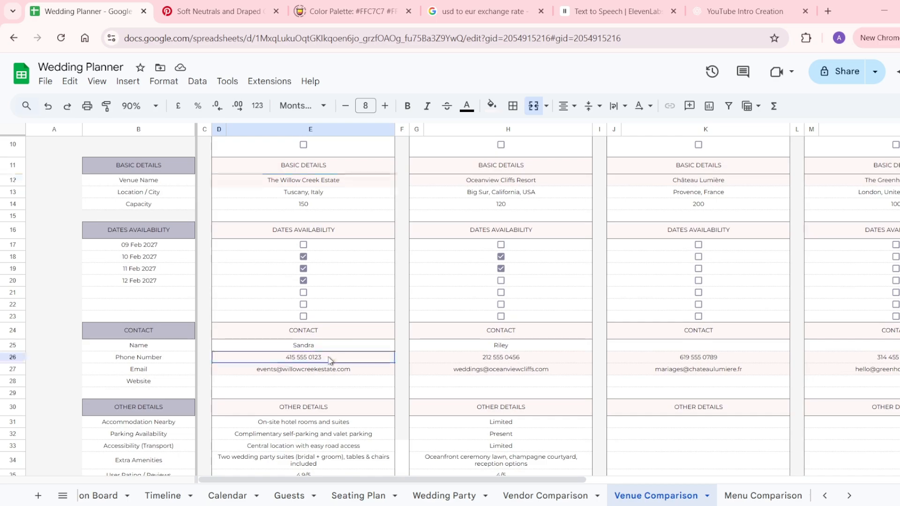
pyautogui.click(328, 369)
pyautogui.scroll(5, 483, 280)
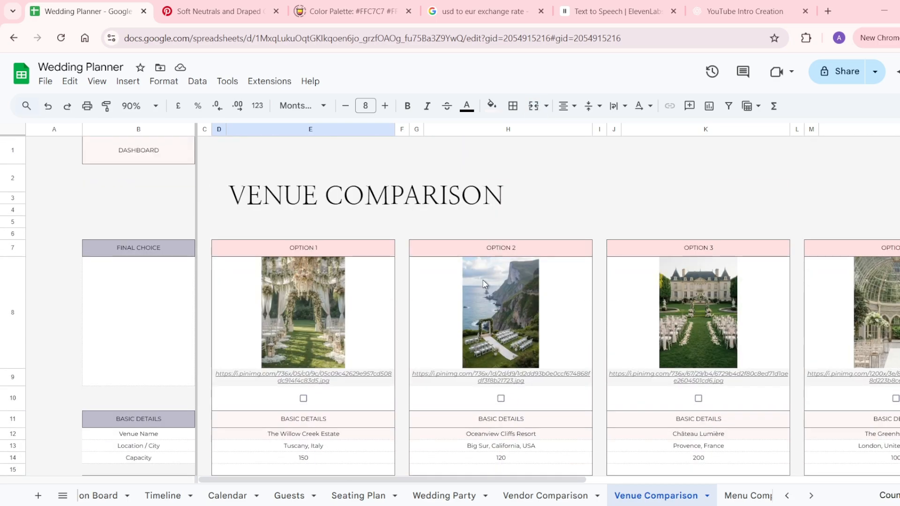
pyautogui.hscroll(5, 482, 280)
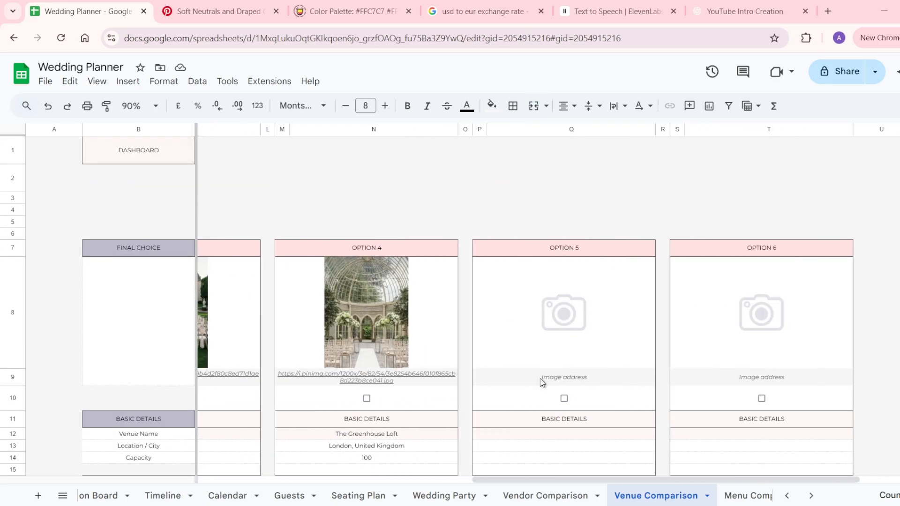
pyautogui.click(543, 382)
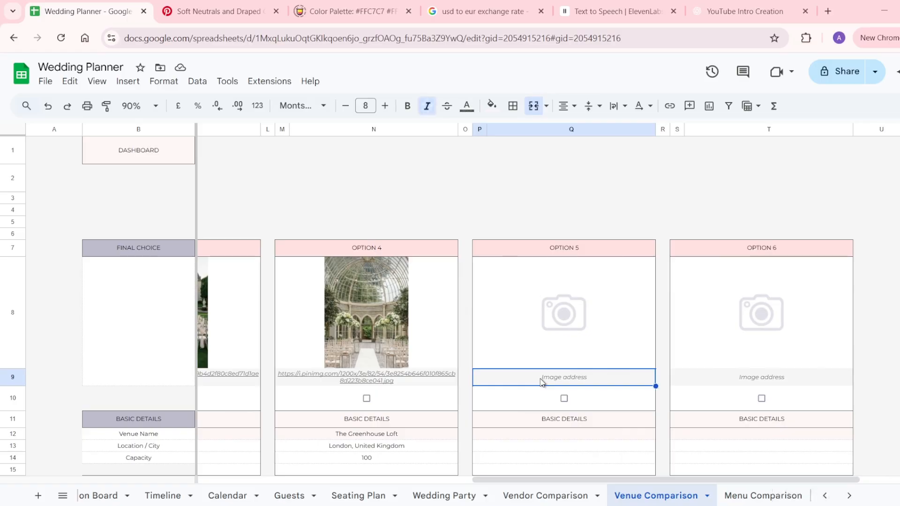
pyautogui.hscroll(-5, 542, 382)
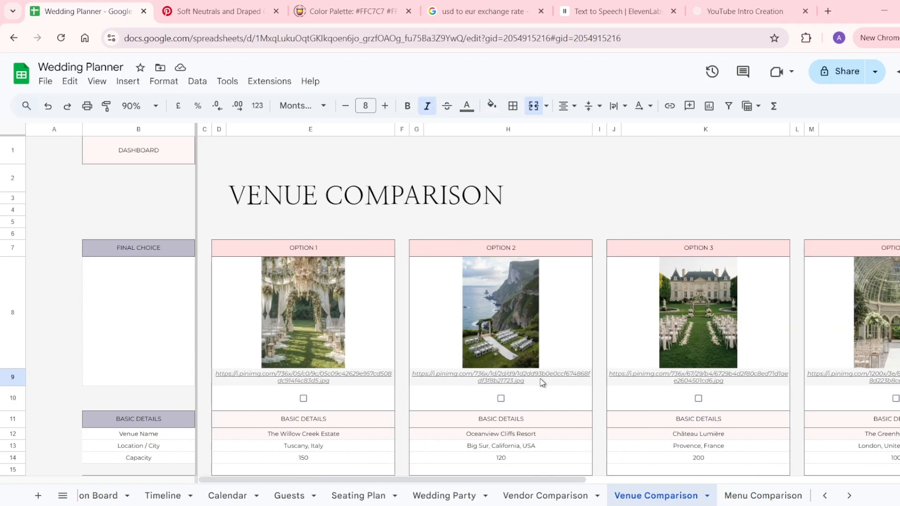
pyautogui.scroll(-5, 543, 382)
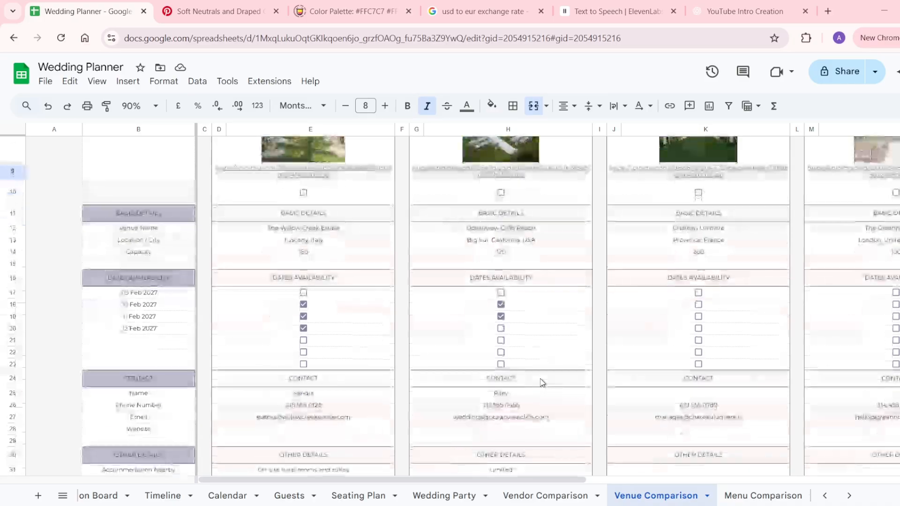
pyautogui.moveTo(147, 229); pyautogui.dragTo(147, 255)
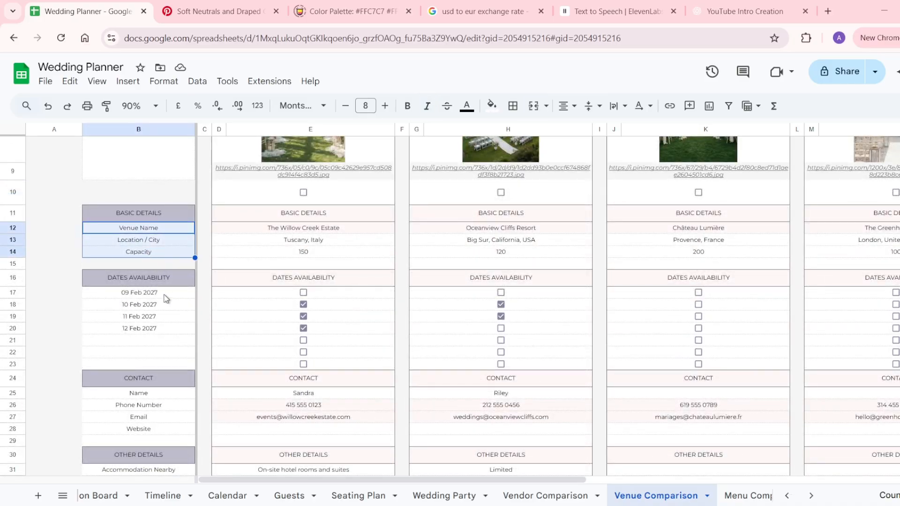
pyautogui.moveTo(163, 299); pyautogui.dragTo(165, 364)
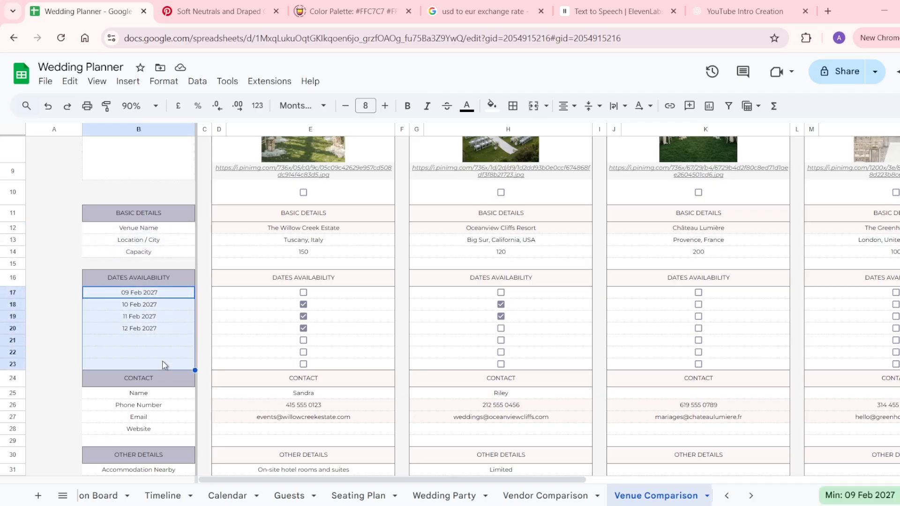
pyautogui.scroll(-5, 163, 364)
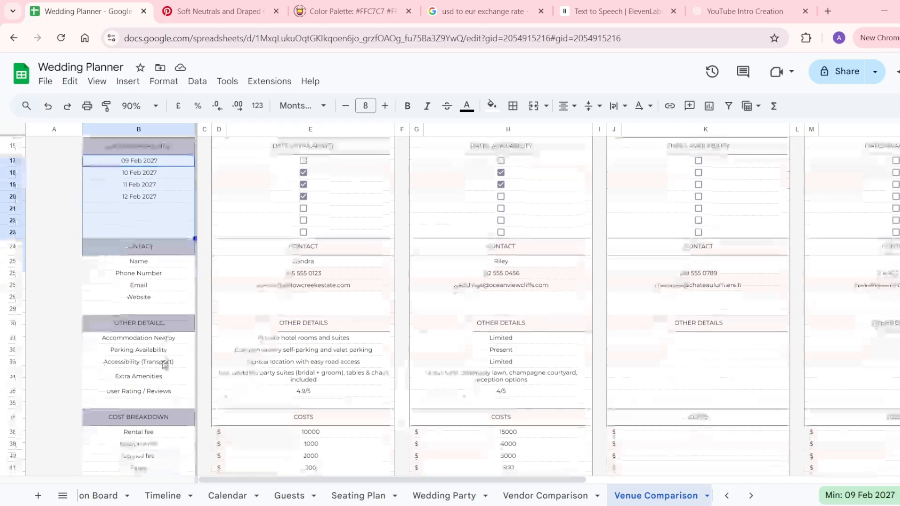
pyautogui.click(162, 264)
pyautogui.moveTo(163, 265); pyautogui.dragTo(164, 306)
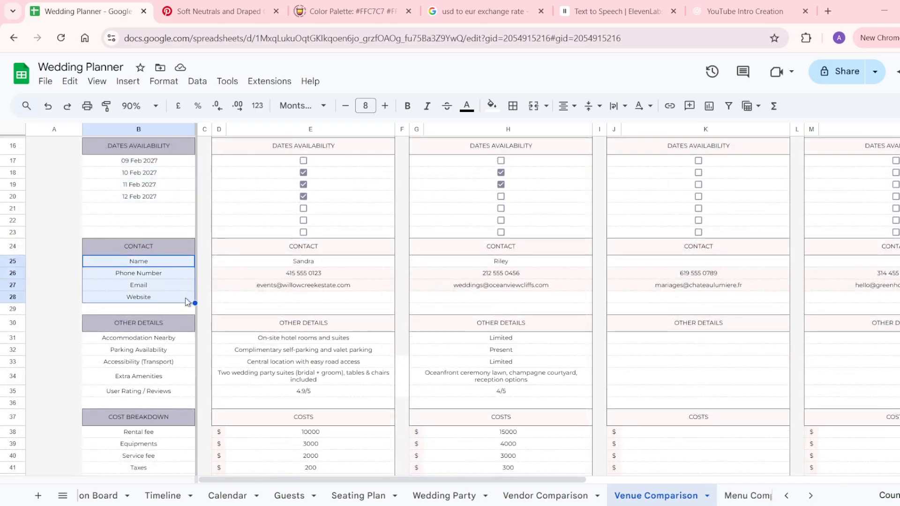
pyautogui.click(281, 296)
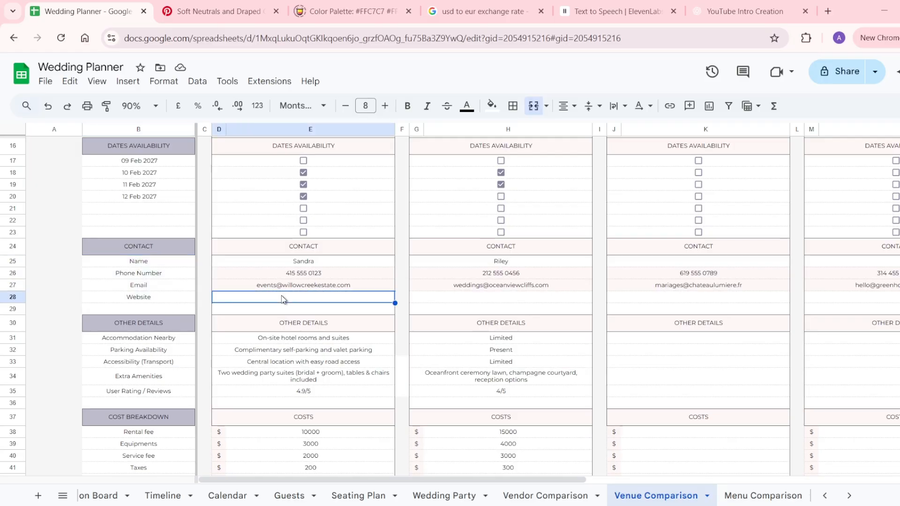
pyautogui.click(450, 300)
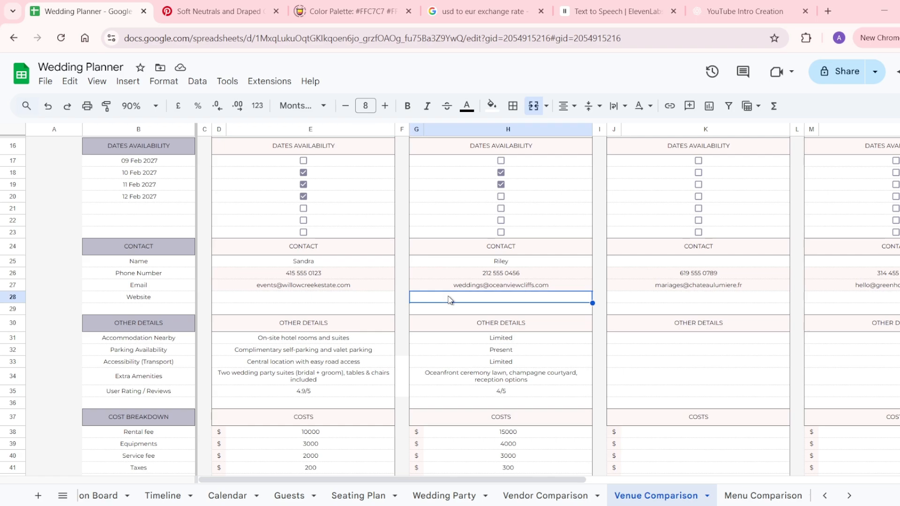
pyautogui.scroll(-3, 142, 342)
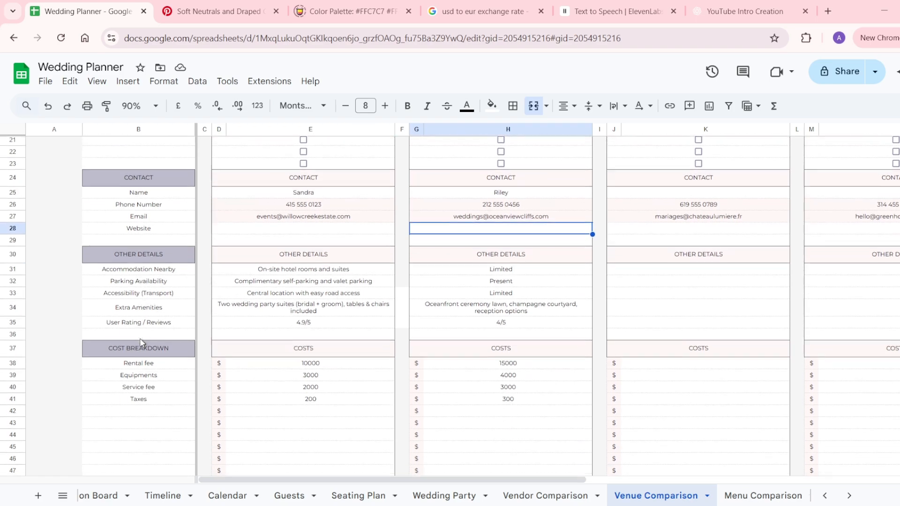
pyautogui.moveTo(159, 268); pyautogui.dragTo(160, 325)
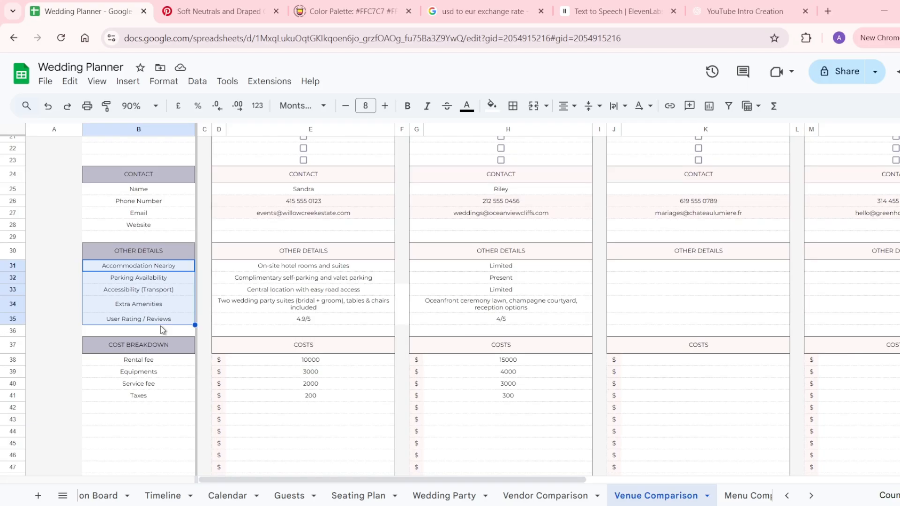
pyautogui.scroll(-4, 160, 325)
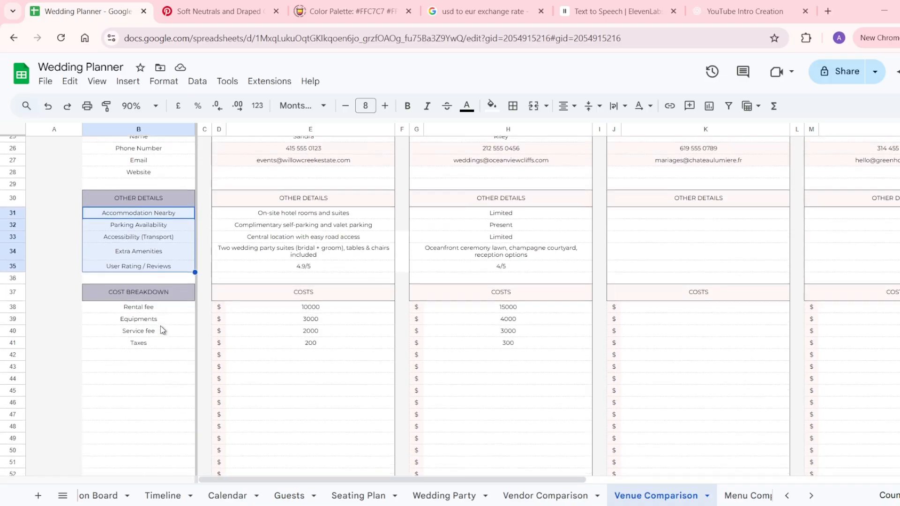
pyautogui.doubleClick(177, 213)
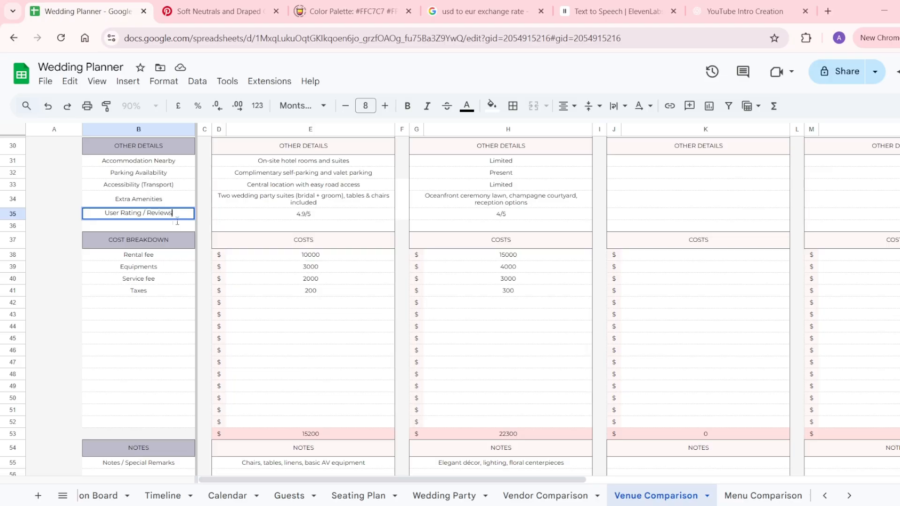
pyautogui.moveTo(167, 260); pyautogui.dragTo(179, 434)
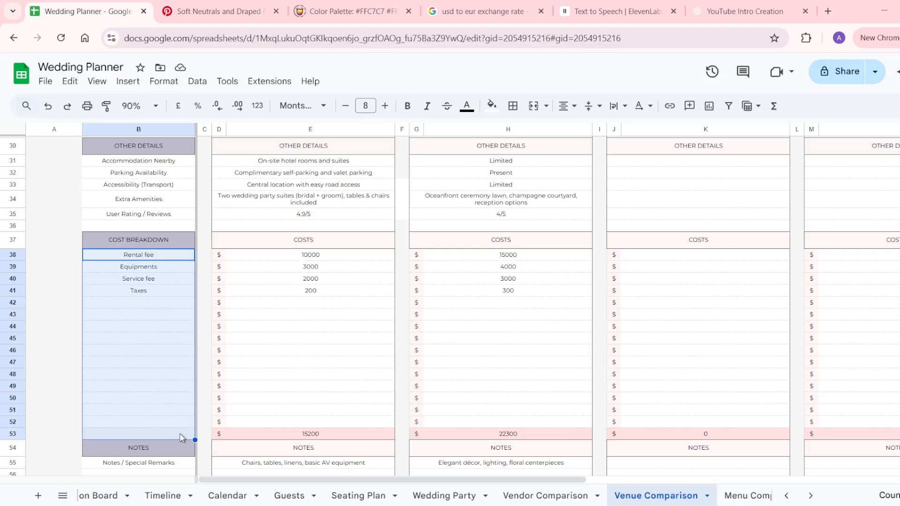
pyautogui.scroll(-3, 179, 434)
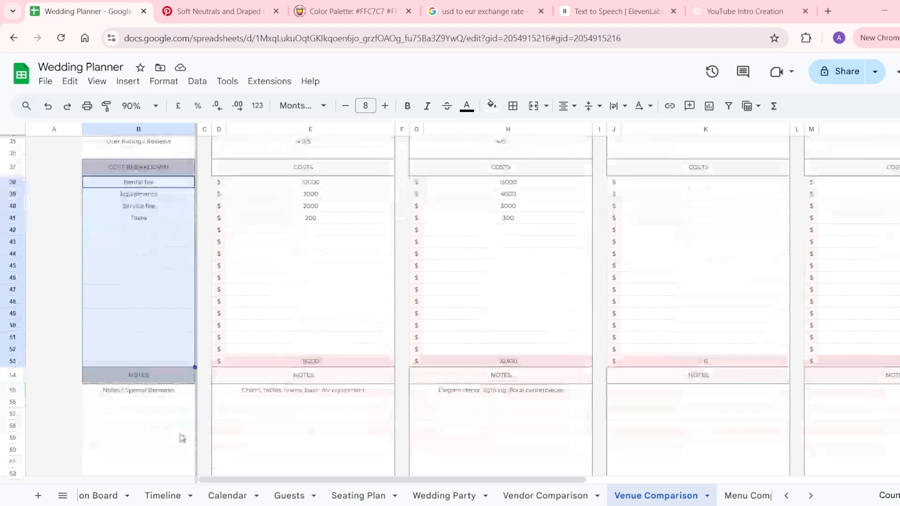
pyautogui.scroll(-1, 180, 438)
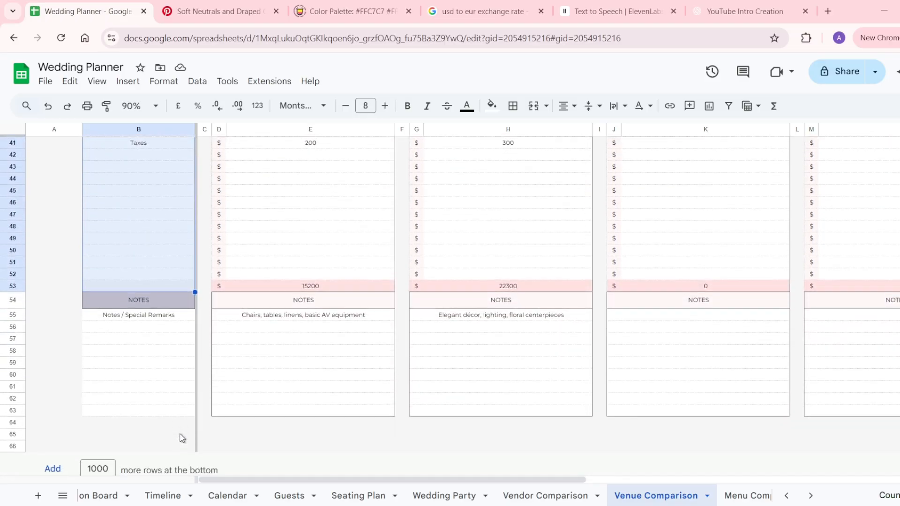
pyautogui.click(171, 299)
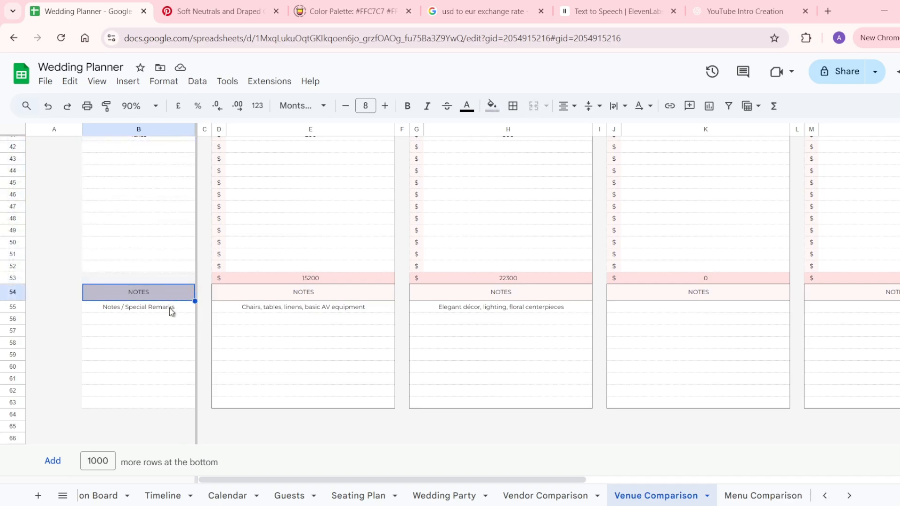
pyautogui.scroll(10, 401, 301)
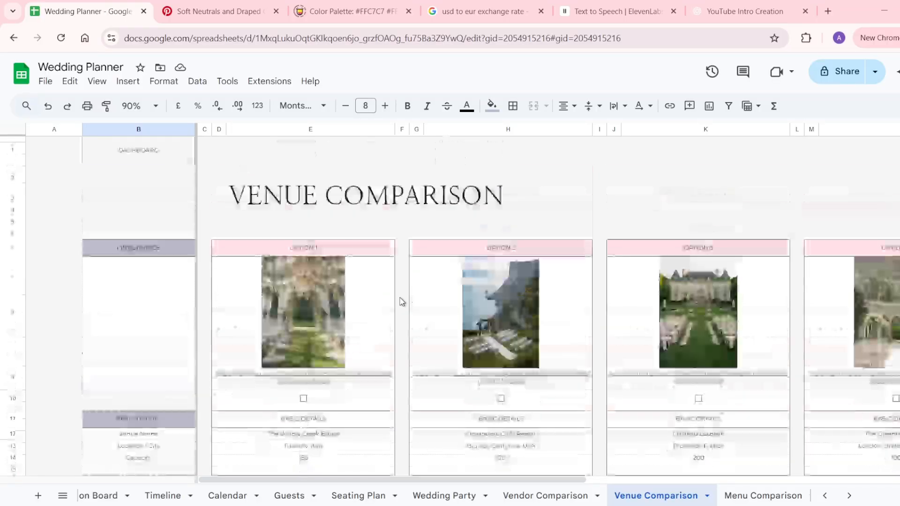
# Tick Option 1 in E10 to choose The Willow Creek Estate, then confirm it on Vendor Comparison.
pyautogui.click(303, 399)
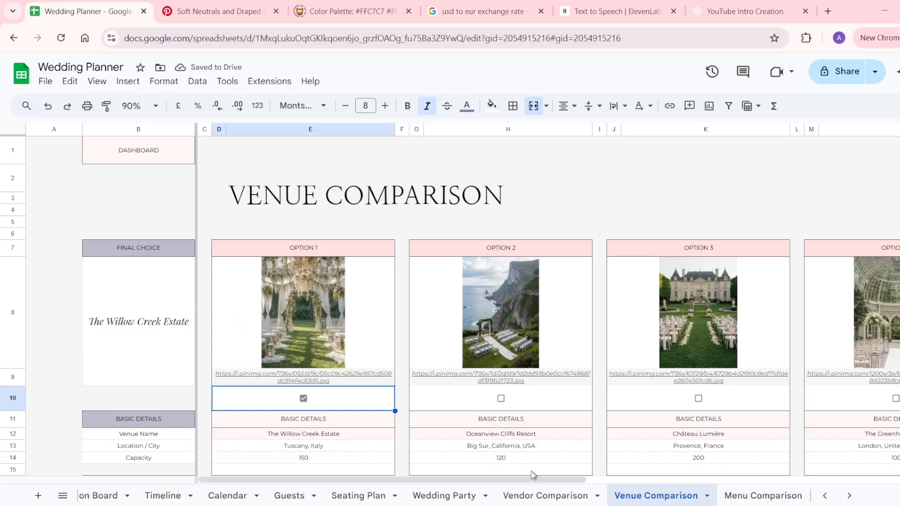
pyautogui.click(538, 496)
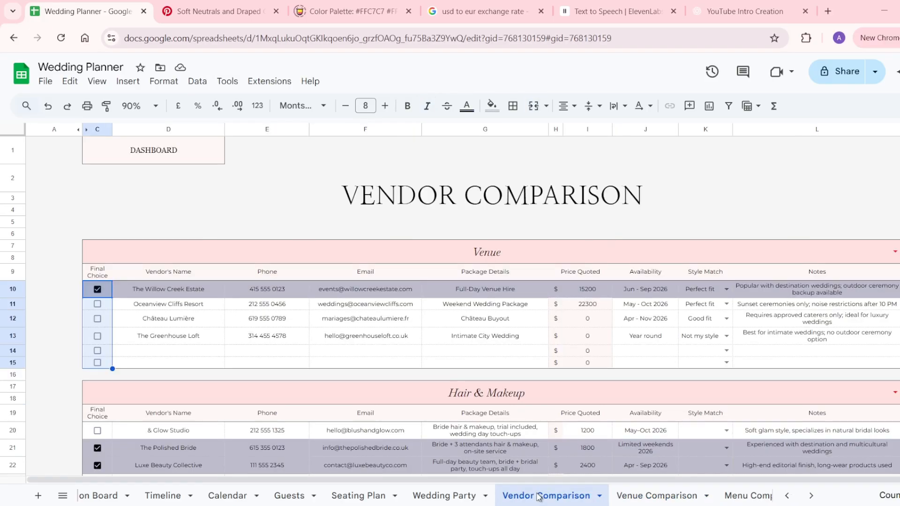
pyautogui.click(182, 365)
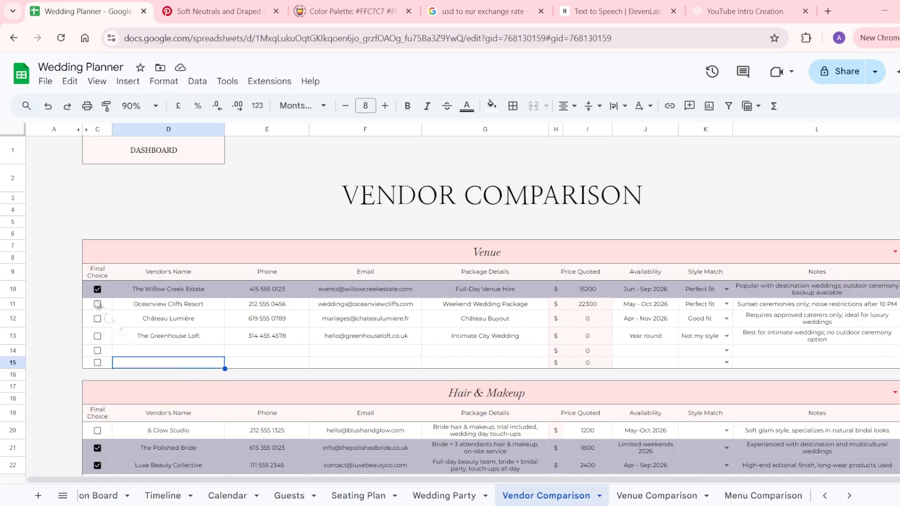
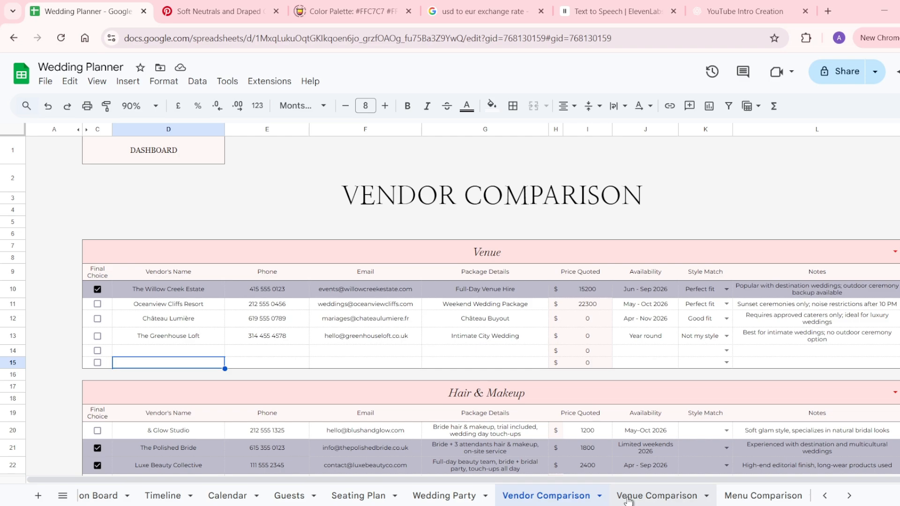
# Untick Option 1 on Venue Comparison and clear The Willow Creek Estate's cost values in E38:E42.
pyautogui.click(628, 499)
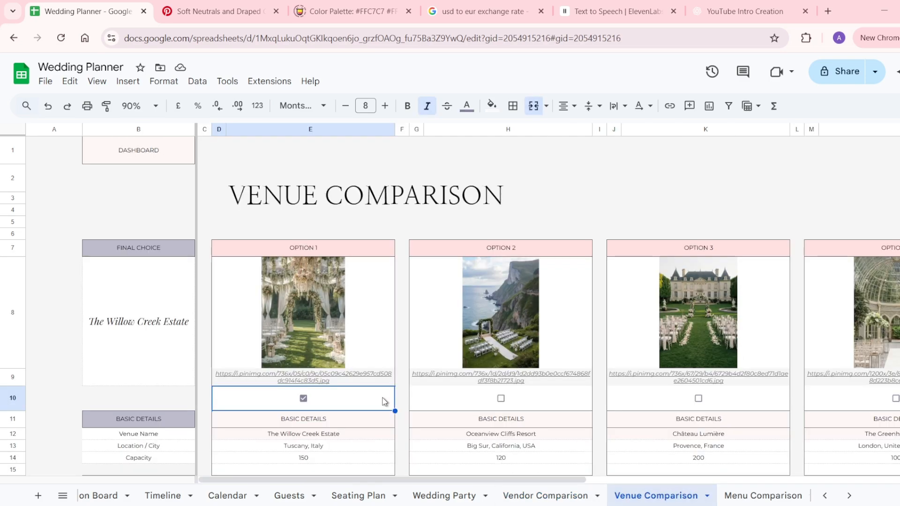
pyautogui.scroll(-1, 383, 401)
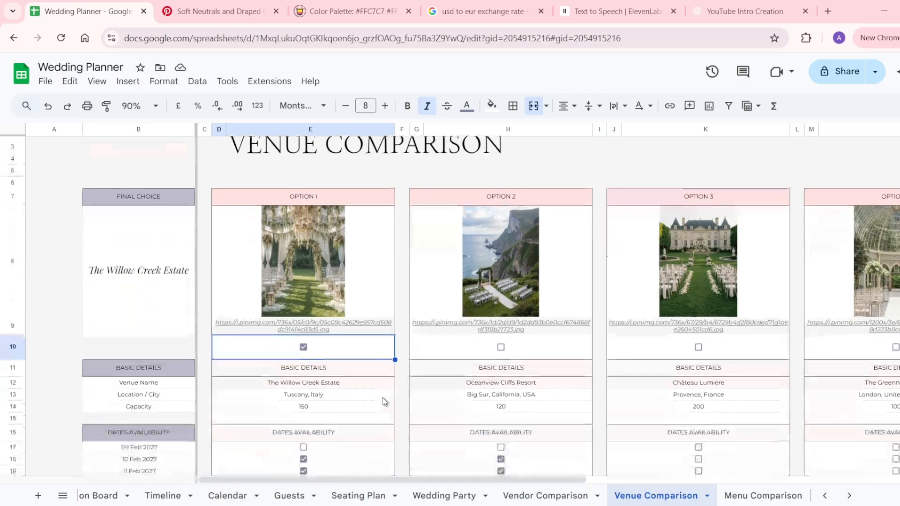
pyautogui.click(303, 348)
pyautogui.scroll(-7, 304, 351)
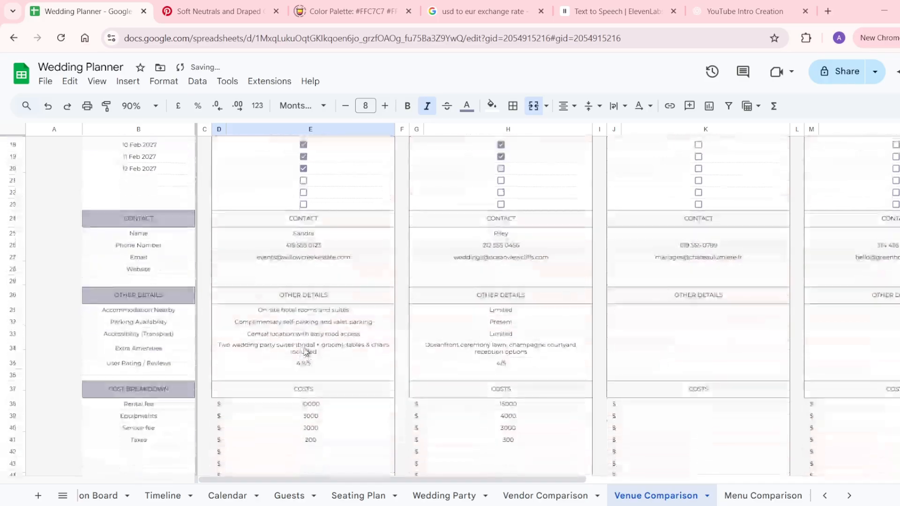
pyautogui.moveTo(311, 384); pyautogui.dragTo(315, 431)
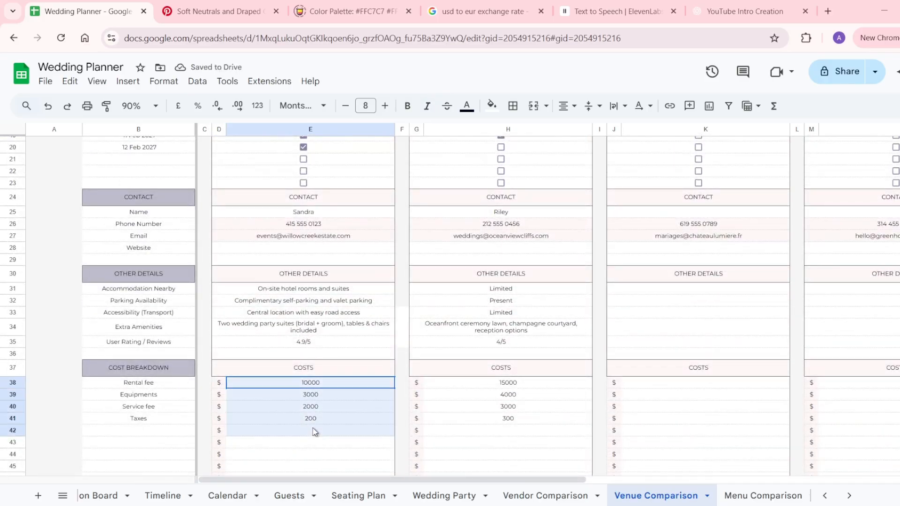
pyautogui.press('Delete')
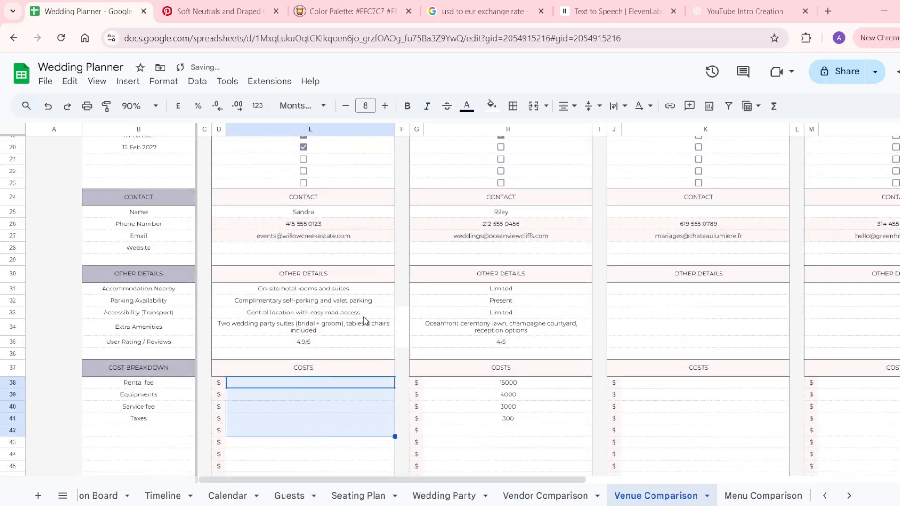
# Enter a 15000 rental fee for The Willow Creek Estate in E38.
pyautogui.scroll(4, 364, 318)
pyautogui.scroll(1, 351, 300)
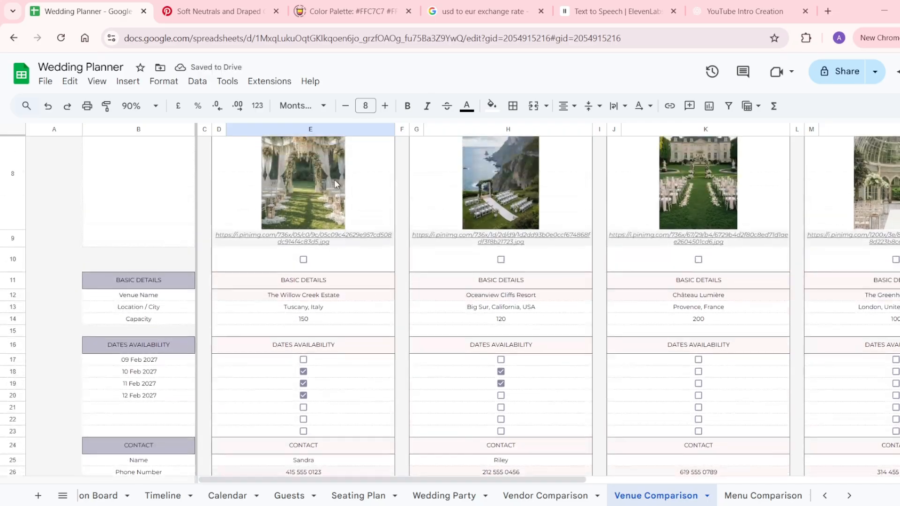
pyautogui.scroll(3, 334, 179)
pyautogui.moveTo(322, 216); pyautogui.dragTo(307, 473)
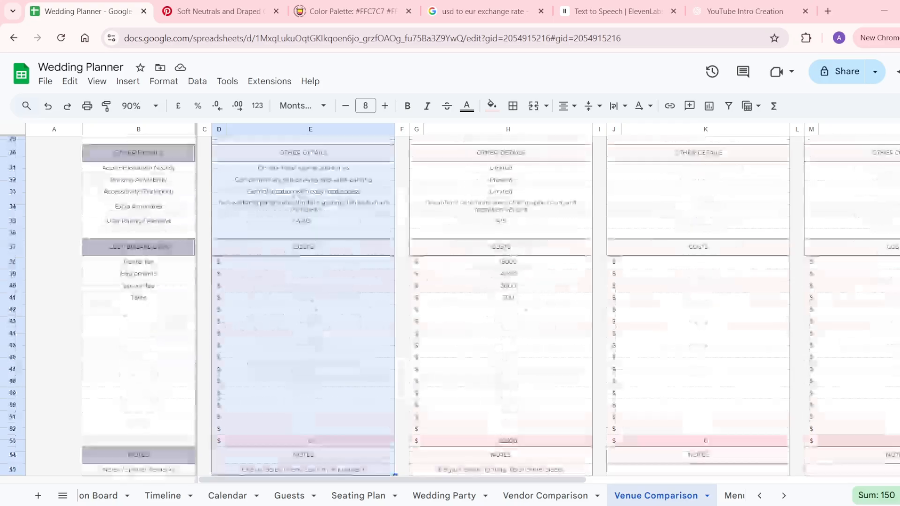
pyautogui.click(323, 267)
pyautogui.write('15000')
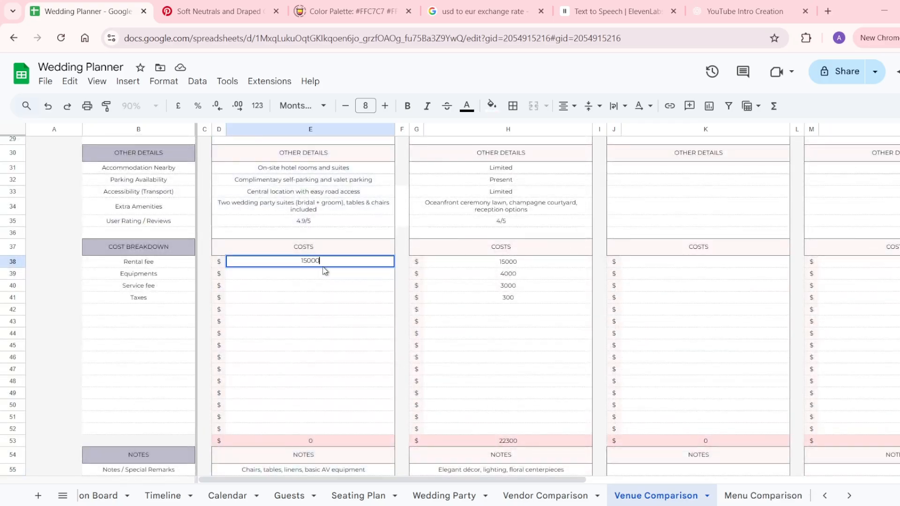
pyautogui.press('Return')
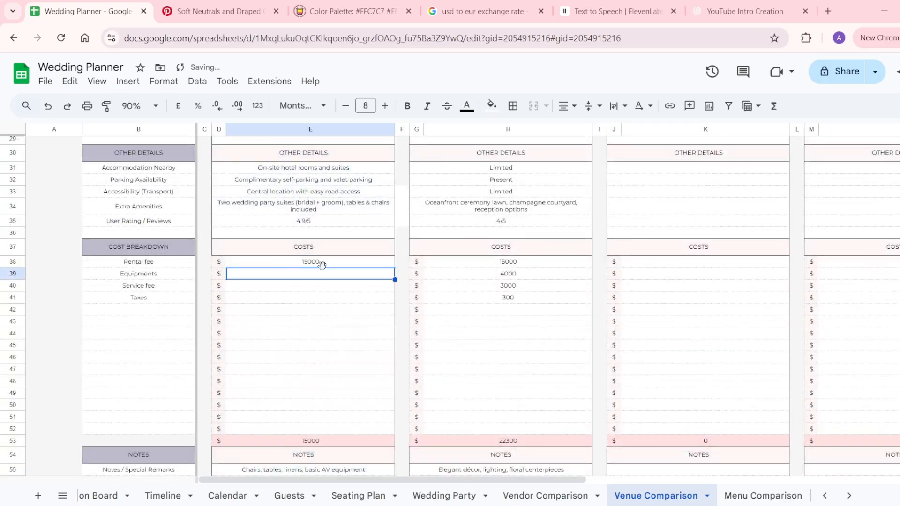
# Re-tick Option 1 so The Willow Creek Estate is the final venue, then return to Vendor Comparison.
pyautogui.scroll(10, 322, 265)
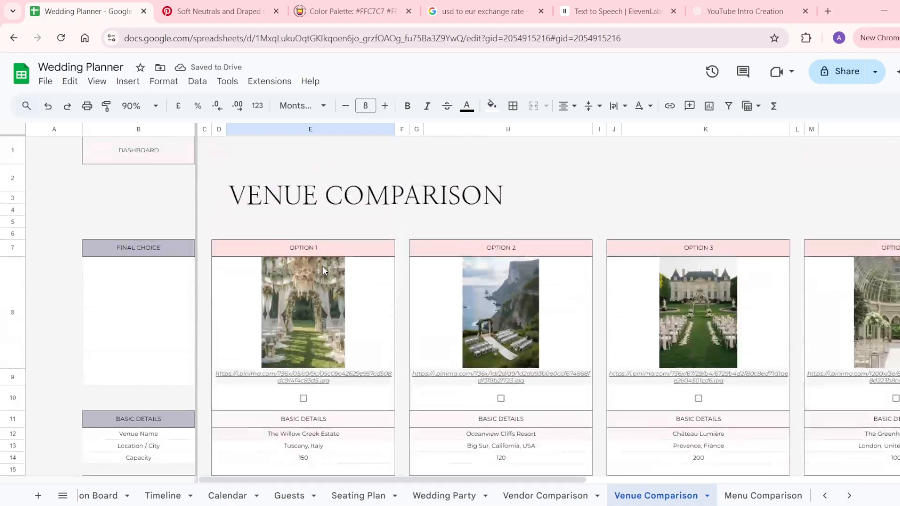
pyautogui.click(304, 399)
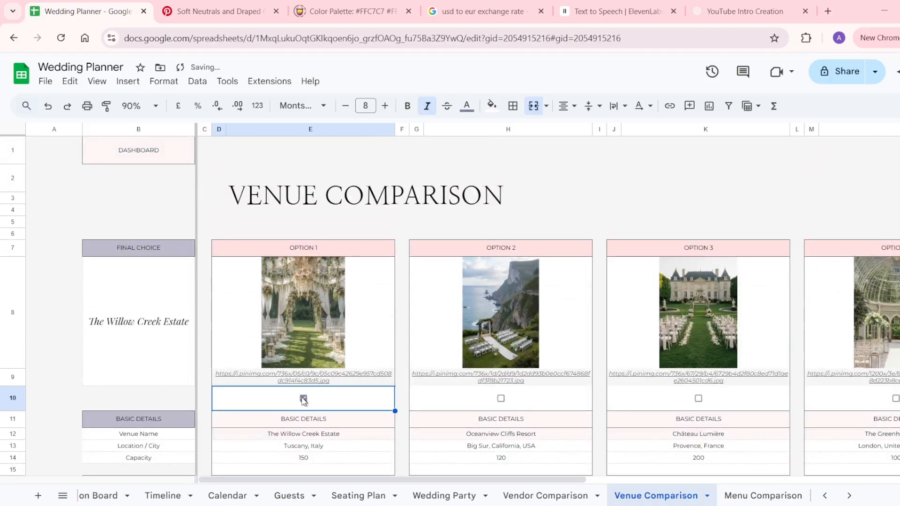
pyautogui.click(514, 496)
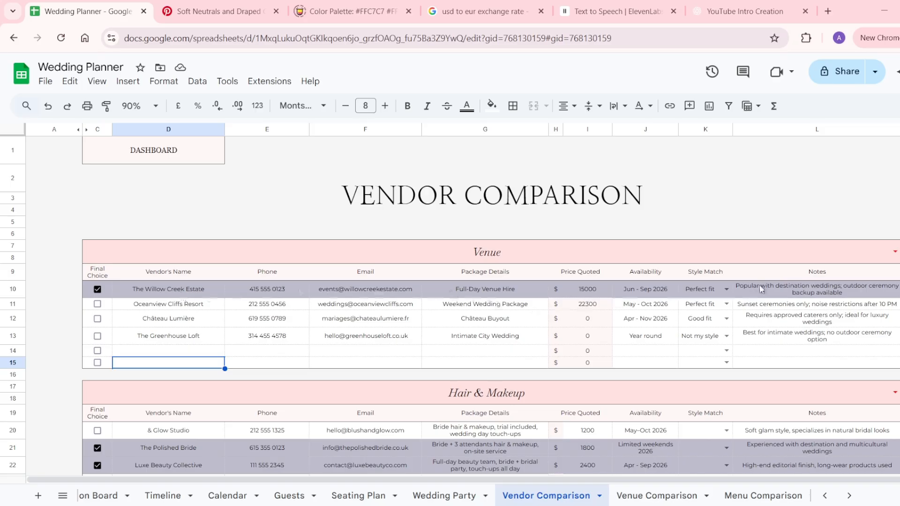
# Open Menu Comparison and scroll through its course cost tables.
pyautogui.click(752, 497)
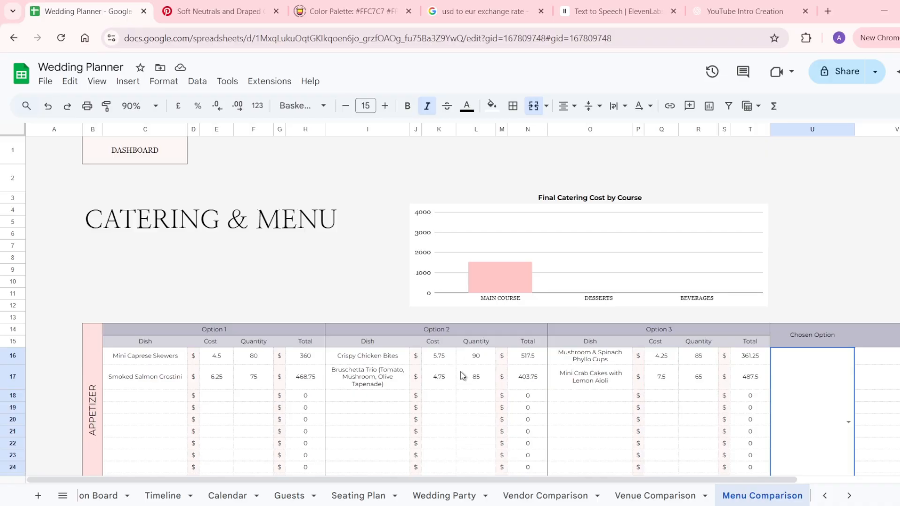
pyautogui.scroll(-3, 462, 375)
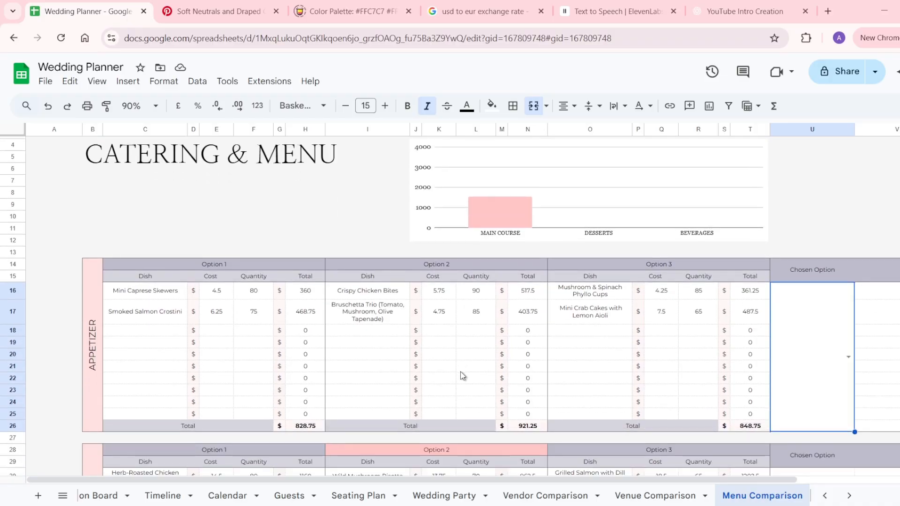
pyautogui.scroll(-13, 462, 376)
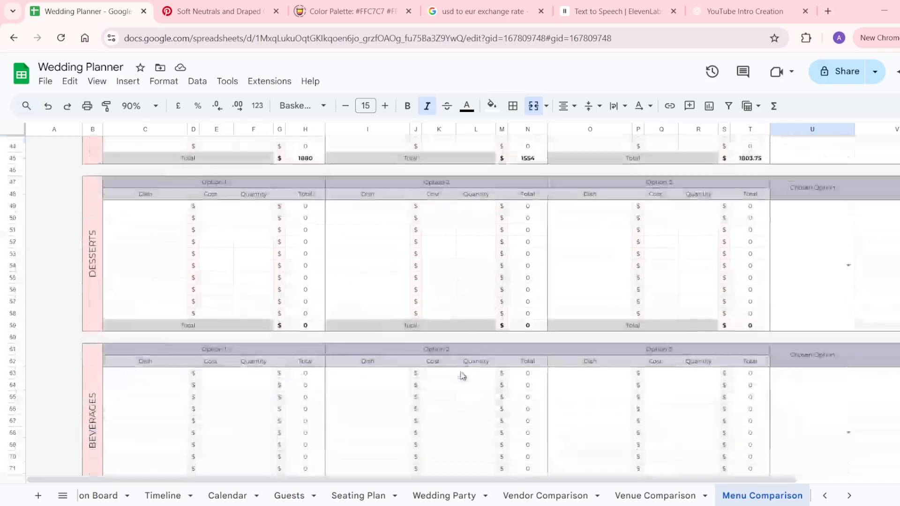
pyautogui.scroll(-6, 462, 375)
pyautogui.scroll(20, 462, 376)
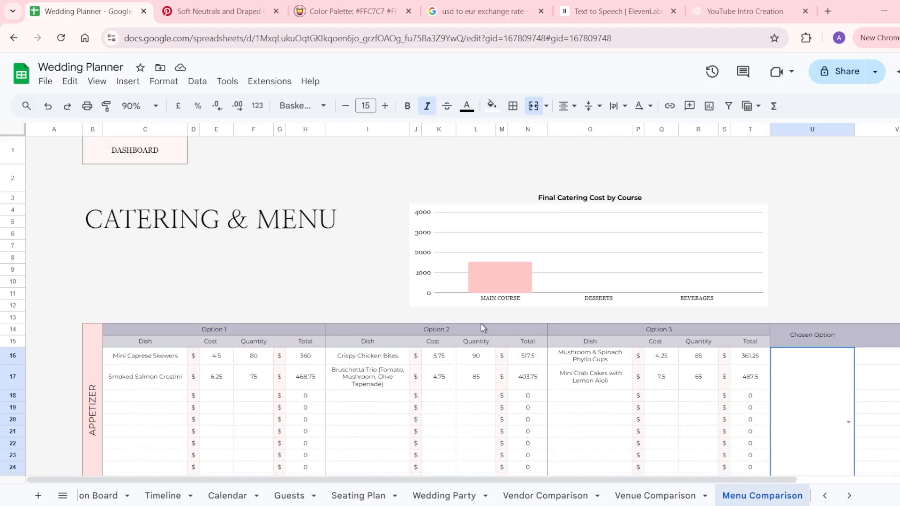
pyautogui.scroll(-3, 624, 380)
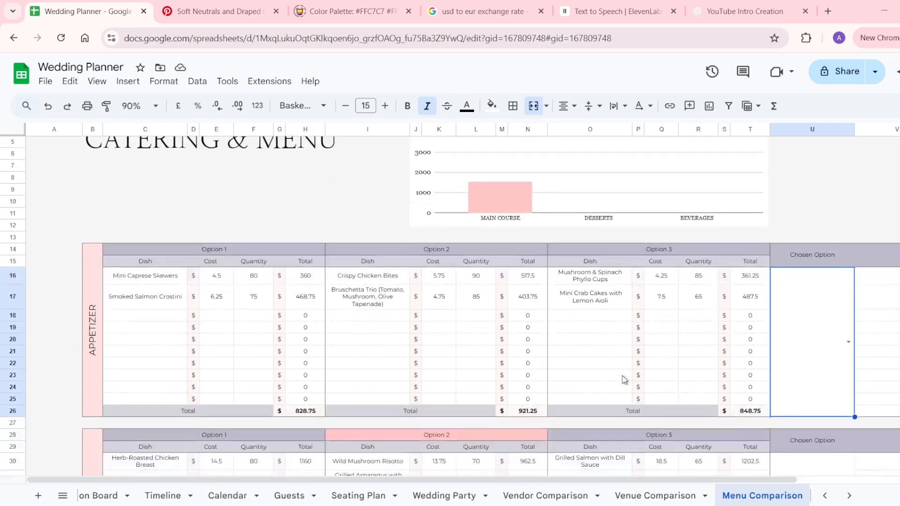
# Inspect the Mini Caprese Skewers dish, cost and quantity, plus the Option 1 appetizer totals.
pyautogui.click(155, 274)
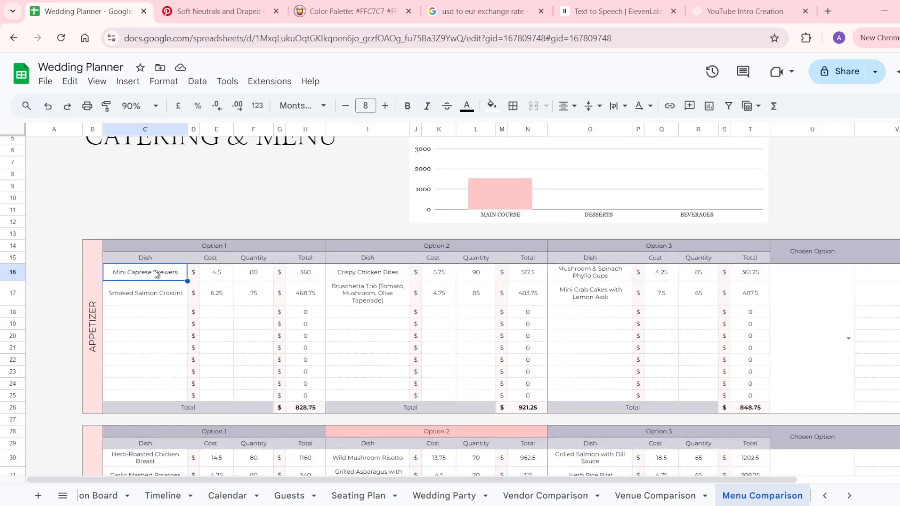
pyautogui.click(215, 279)
pyautogui.click(249, 279)
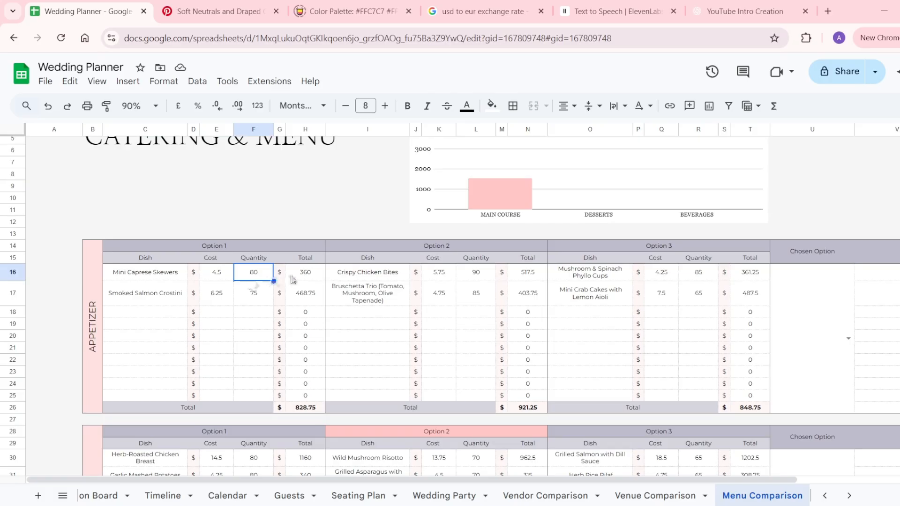
pyautogui.moveTo(304, 278); pyautogui.dragTo(305, 409)
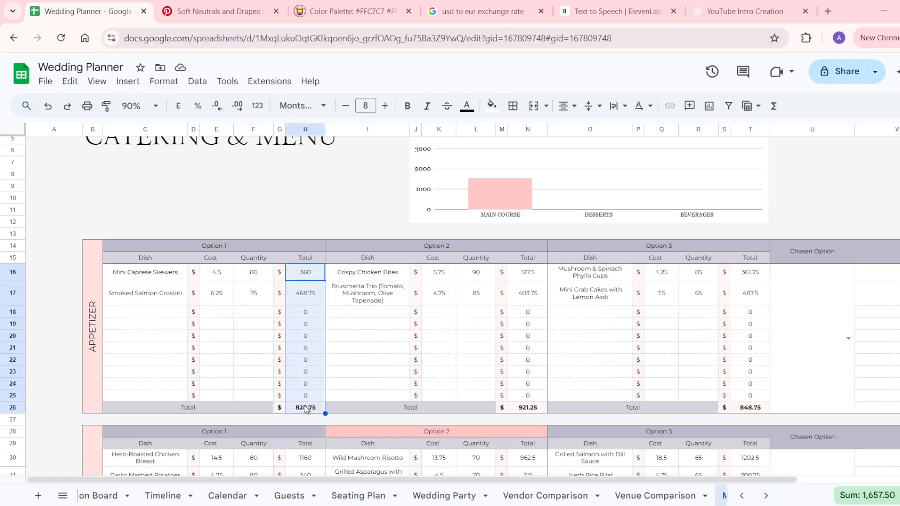
pyautogui.click(156, 314)
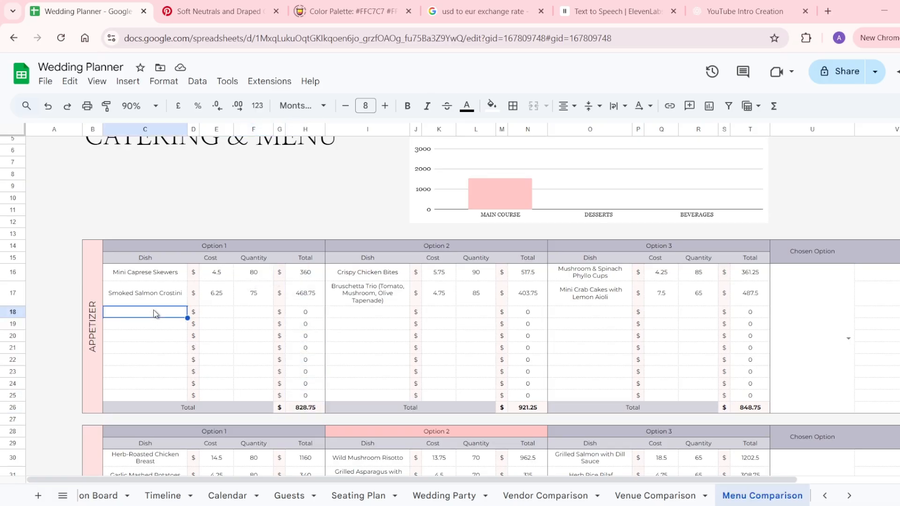
# Scroll further down and select the BEVERAGES course label.
pyautogui.click(81, 340)
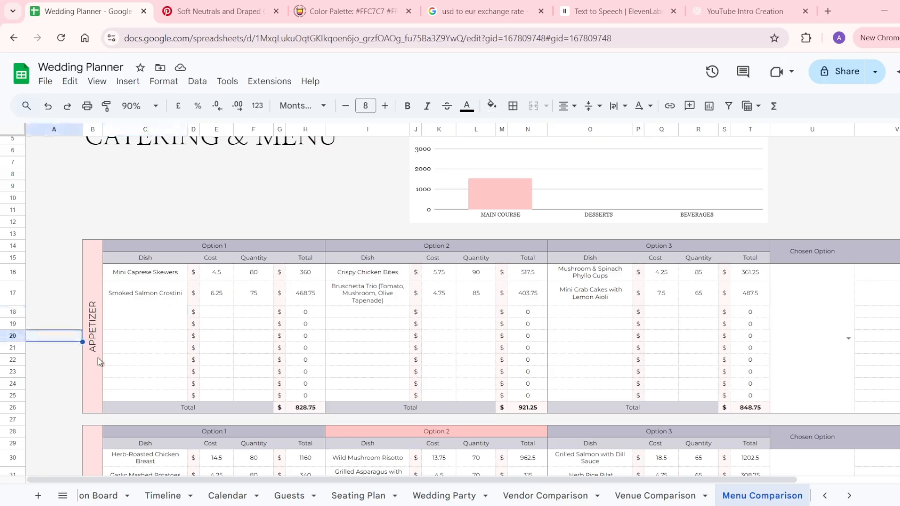
pyautogui.scroll(-7, 81, 341)
pyautogui.scroll(-5, 99, 362)
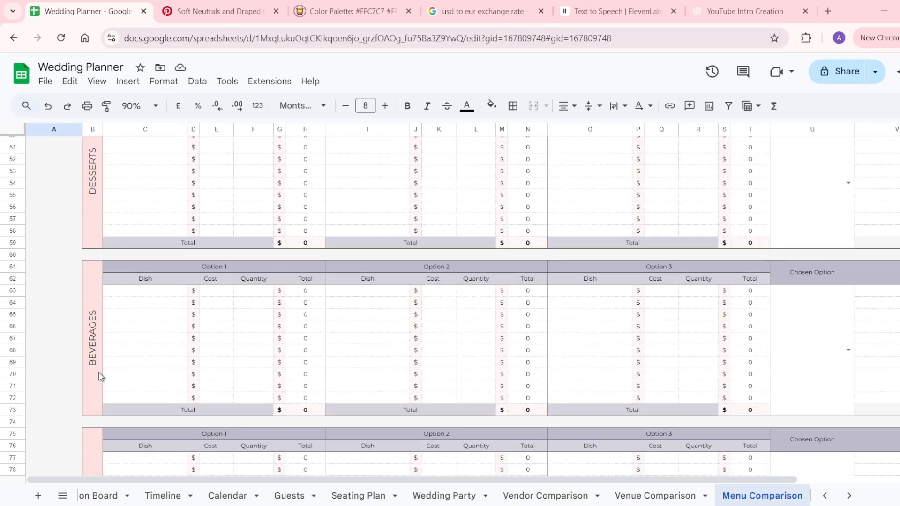
pyautogui.click(100, 376)
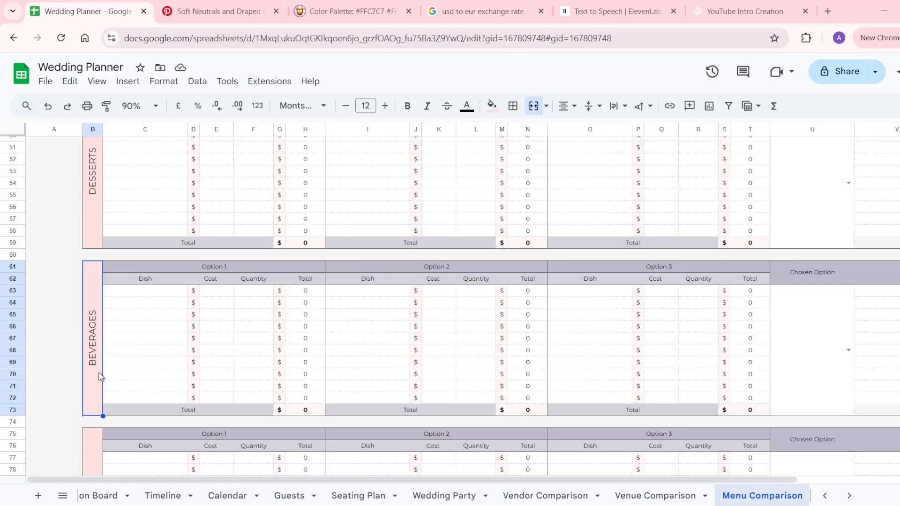
pyautogui.scroll(-3, 100, 375)
# Type 'Drinks' as the label of the empty fifth course table in B75:B87.
pyautogui.click(97, 411)
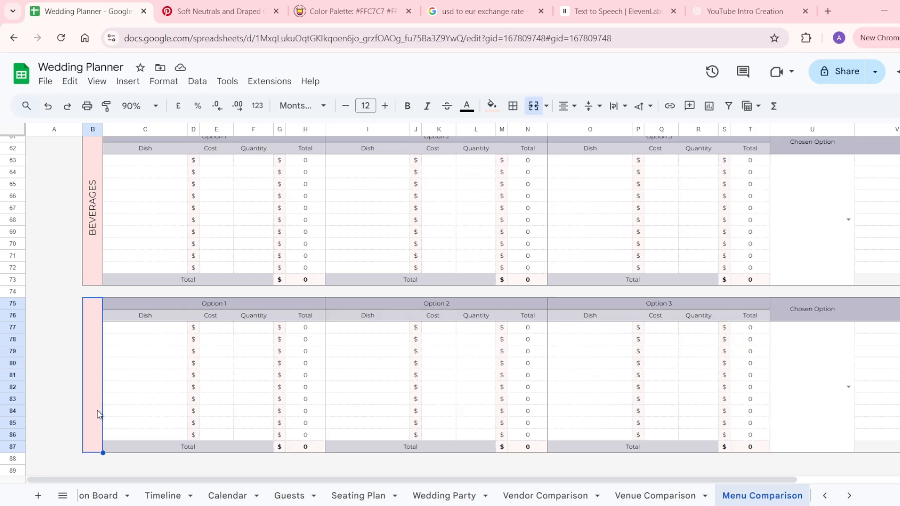
pyautogui.doubleClick(97, 414)
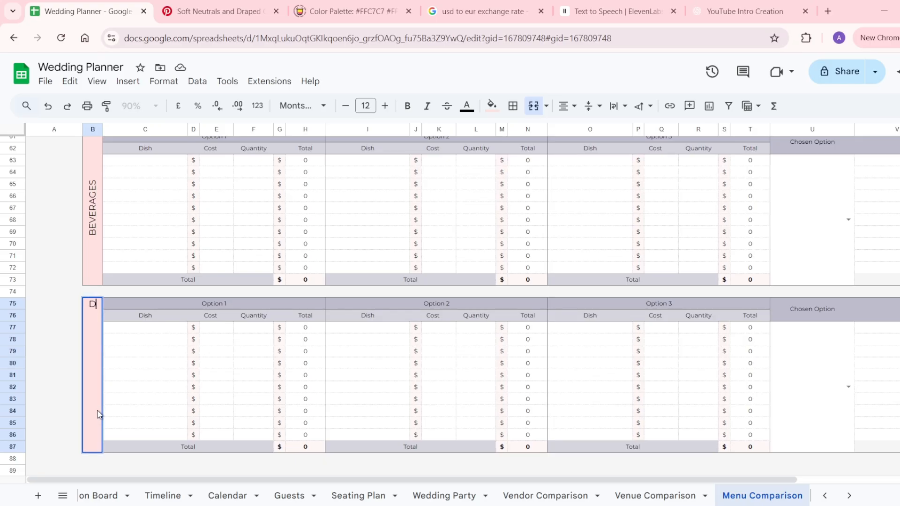
pyautogui.write('Drinks')
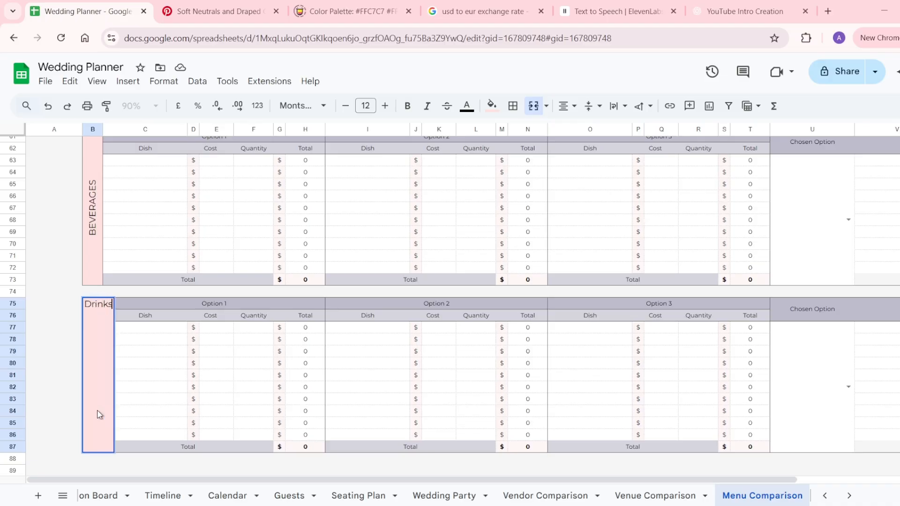
pyautogui.press('Return')
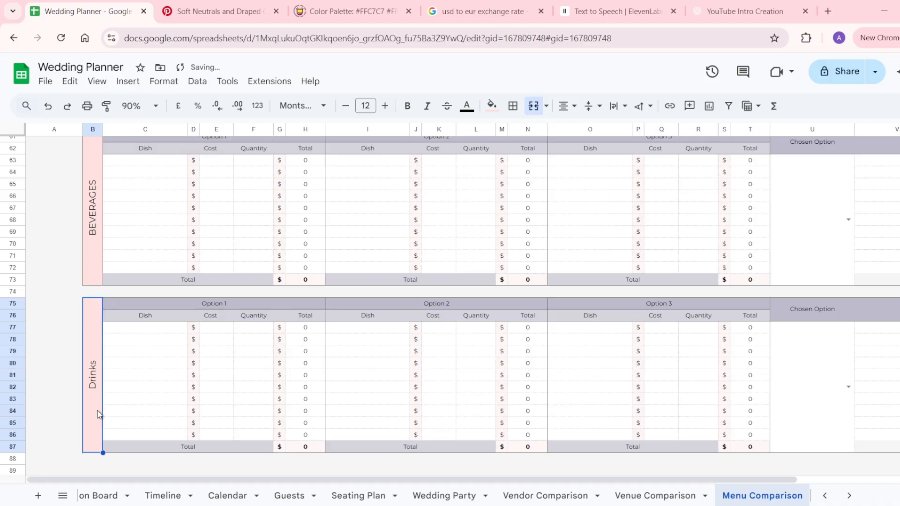
pyautogui.scroll(15, 608, 397)
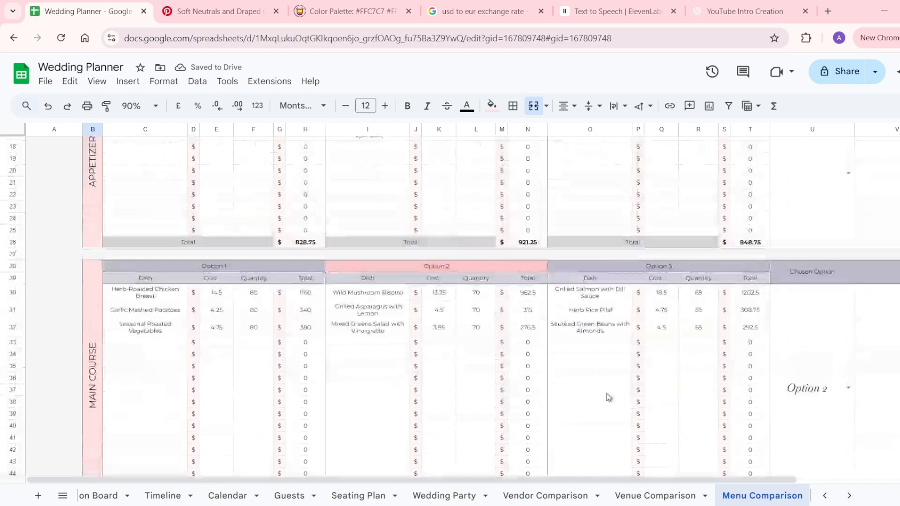
pyautogui.scroll(-2, 820, 412)
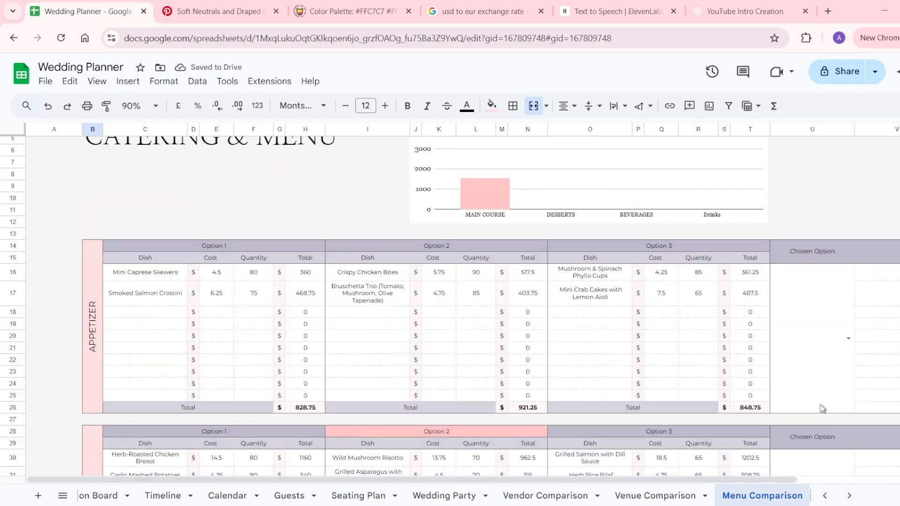
# Set the appetizer Chosen Option in U16 to Option 2 and check the chart's totals.
pyautogui.click(848, 341)
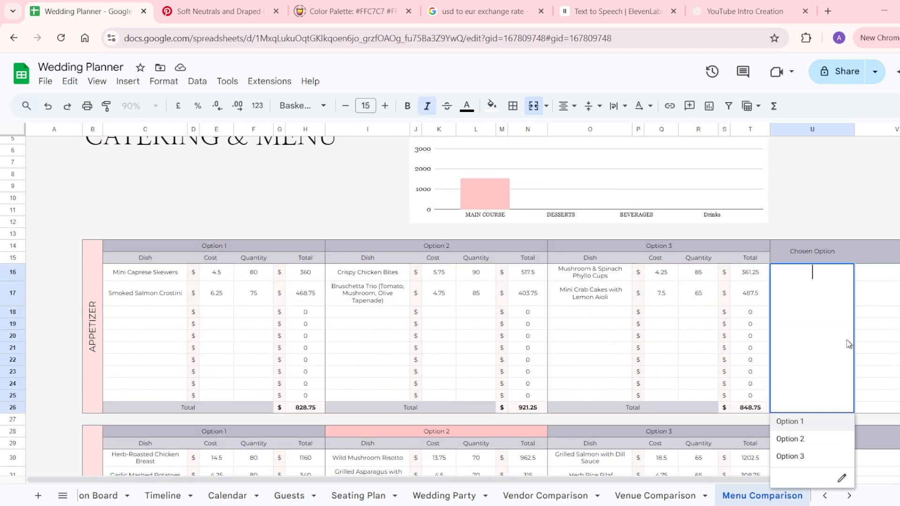
pyautogui.click(796, 439)
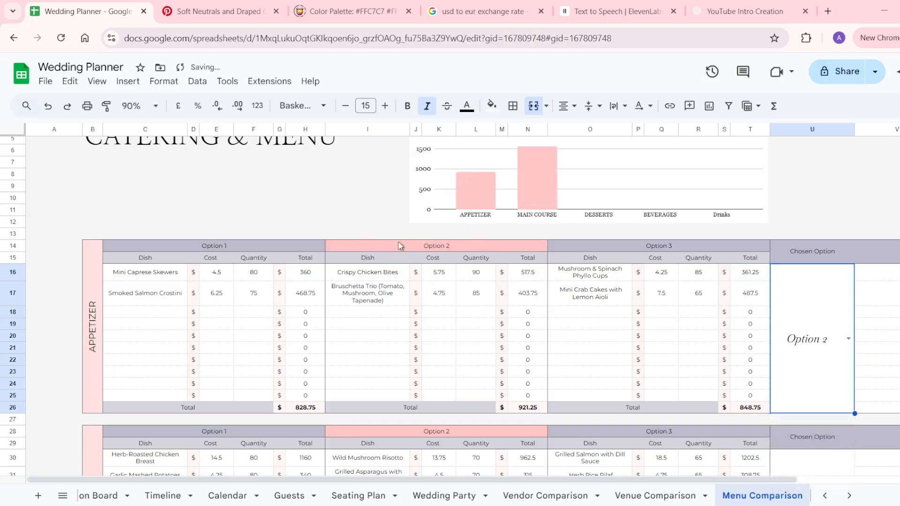
pyautogui.scroll(3, 454, 262)
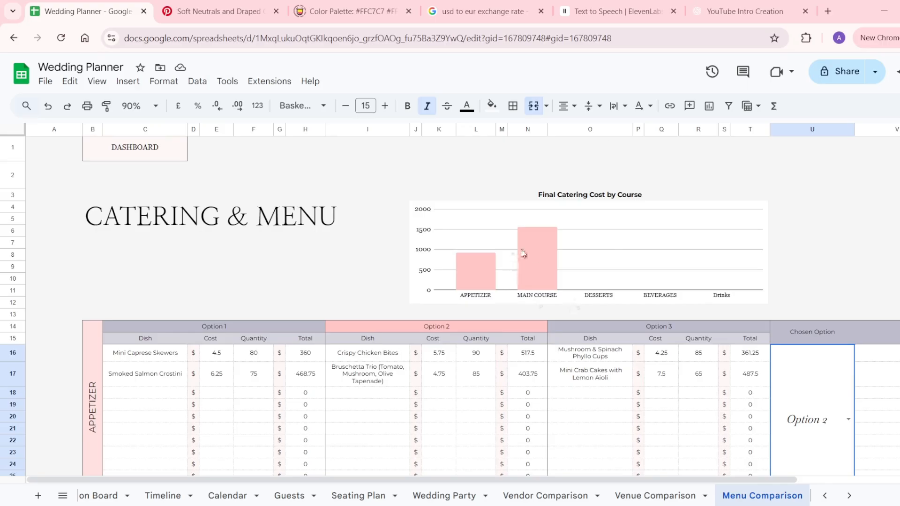
pyautogui.click(537, 255)
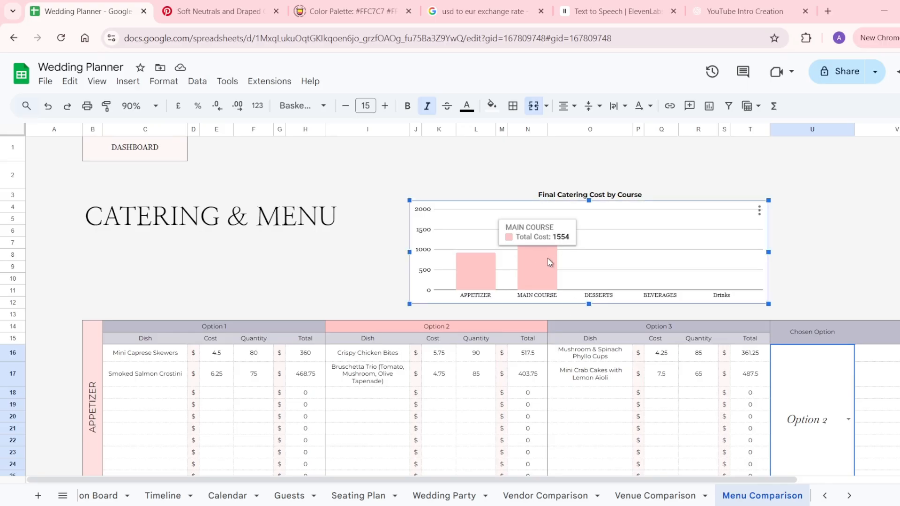
# Deselect the chart and switch to the Confirmed Vendors sheet.
pyautogui.scroll(-1, 550, 262)
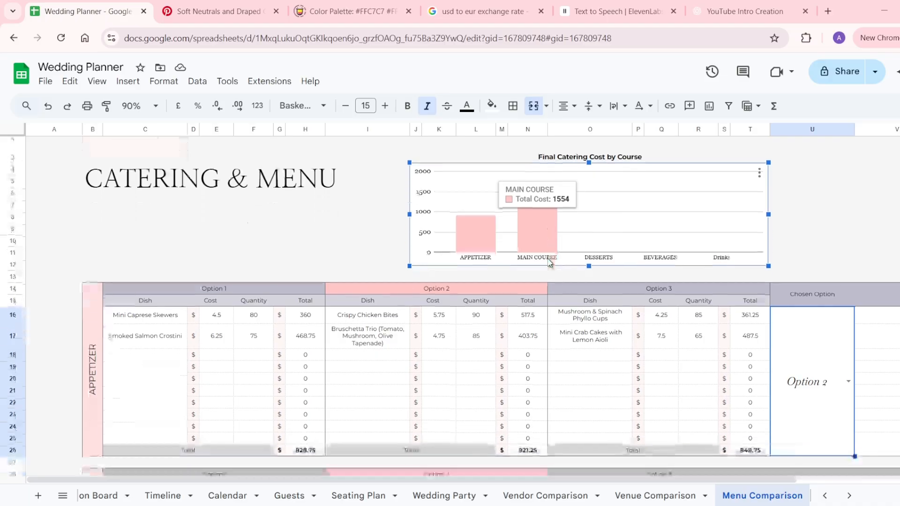
pyautogui.click(813, 243)
pyautogui.scroll(-1, 813, 248)
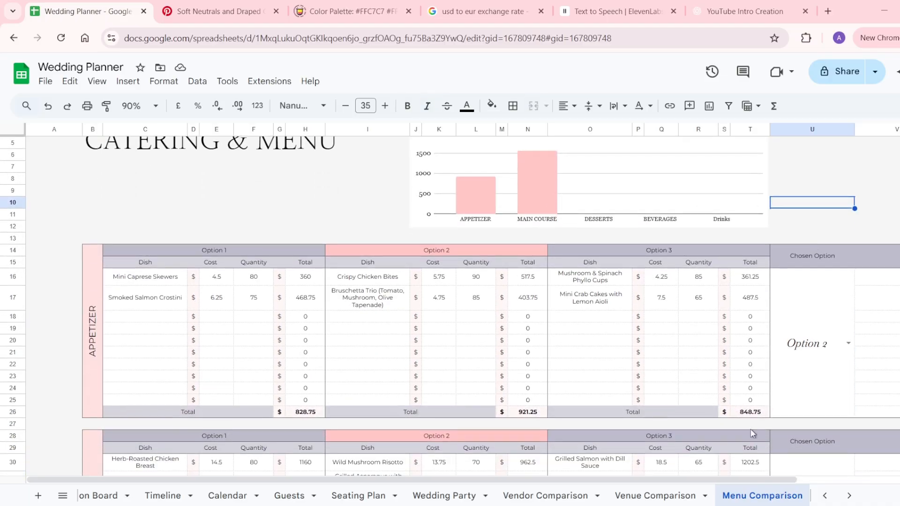
pyautogui.click(620, 491)
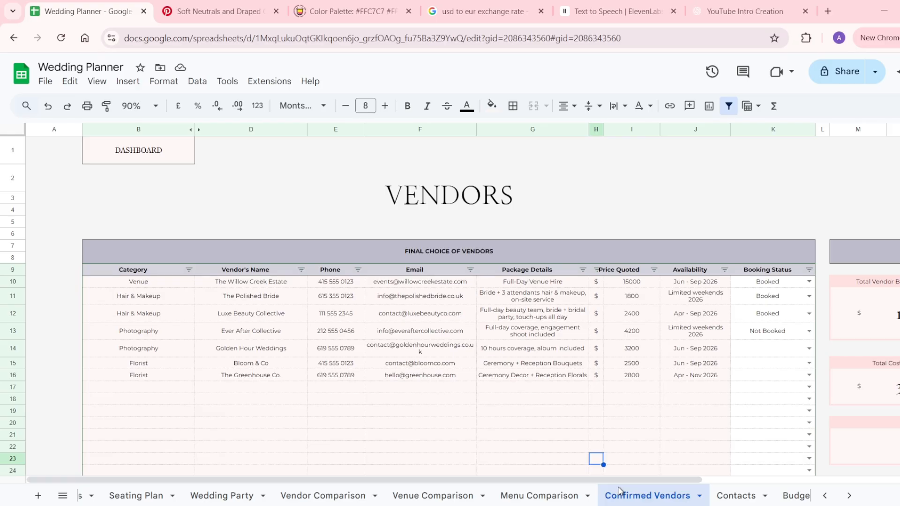
# Set Booking Status to Not Booked in K14, K15 and K16 for the three vendors.
pyautogui.click(808, 348)
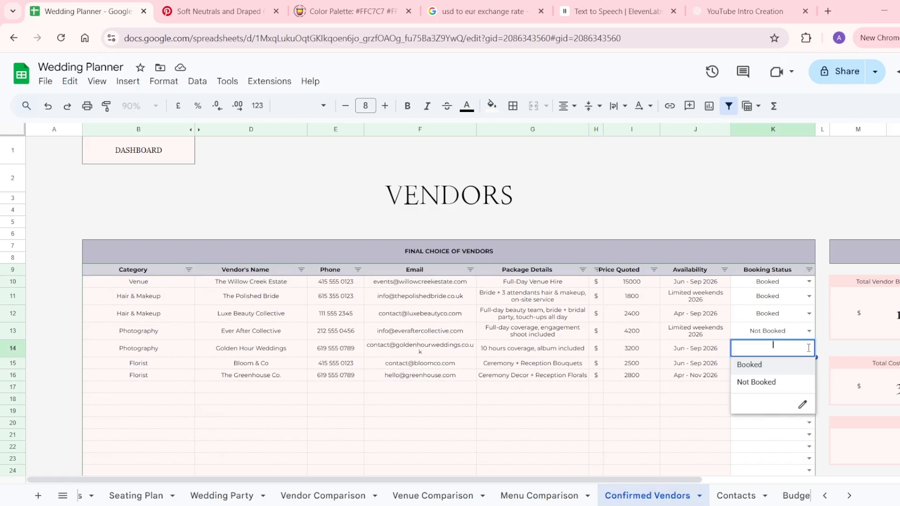
pyautogui.click(775, 382)
pyautogui.click(809, 363)
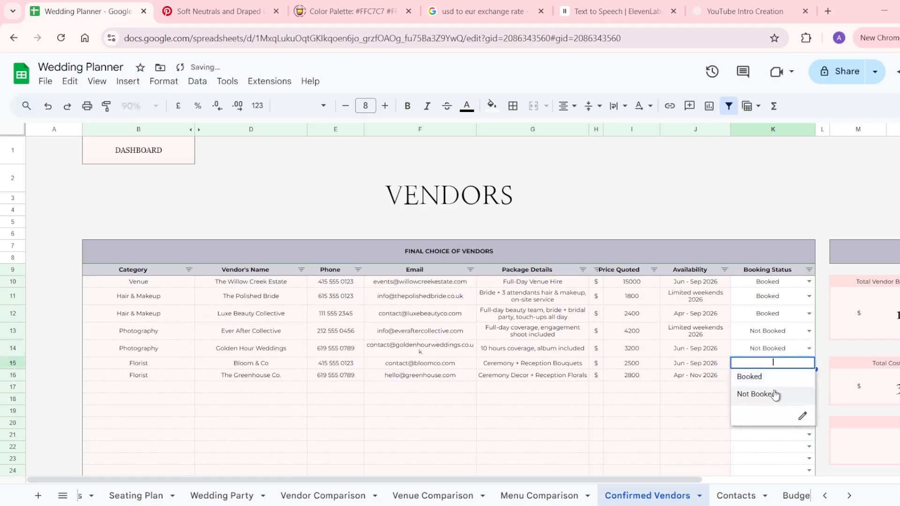
pyautogui.click(775, 395)
pyautogui.click(809, 375)
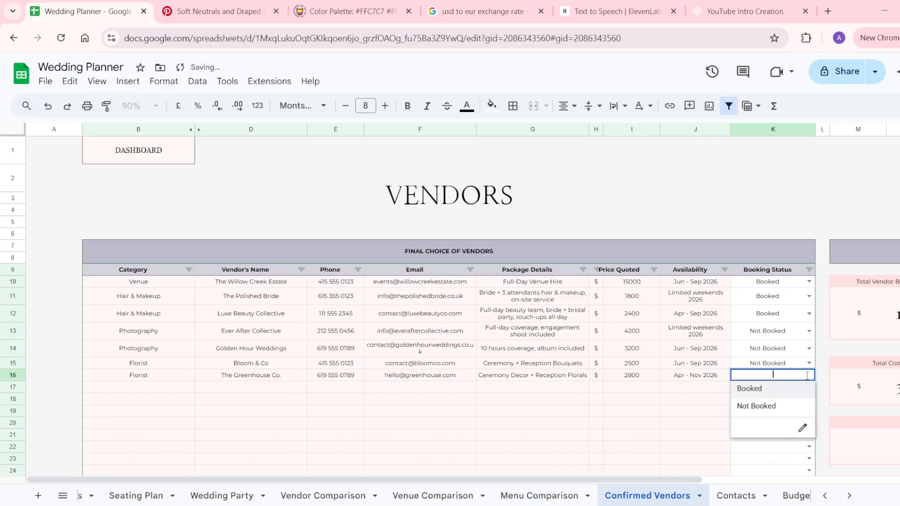
pyautogui.click(772, 407)
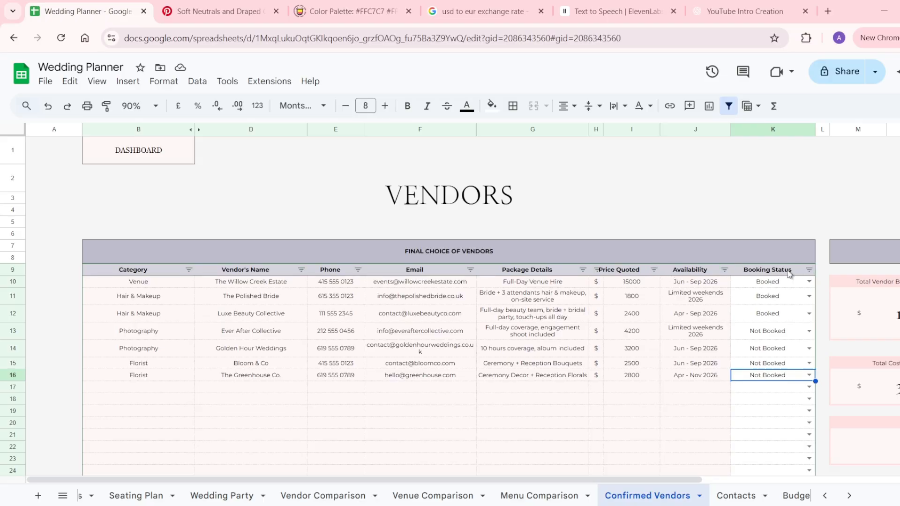
pyautogui.click(810, 270)
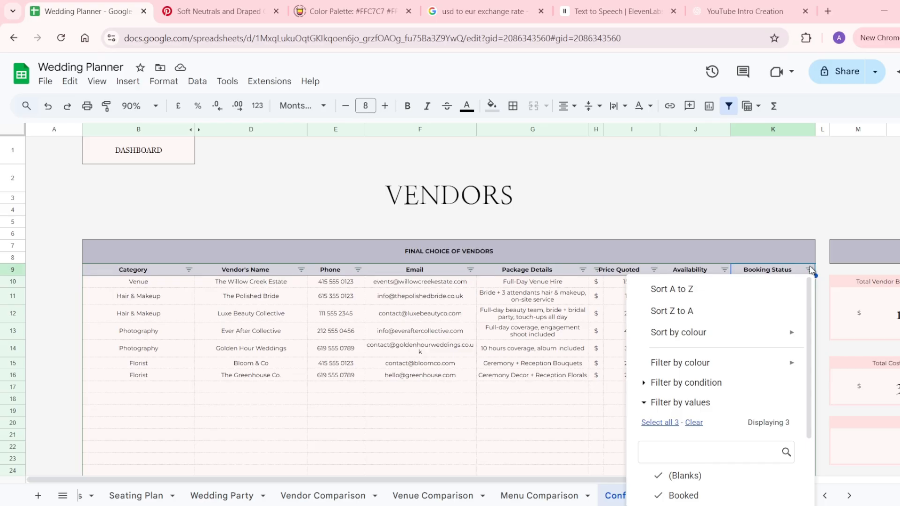
pyautogui.scroll(-2, 774, 342)
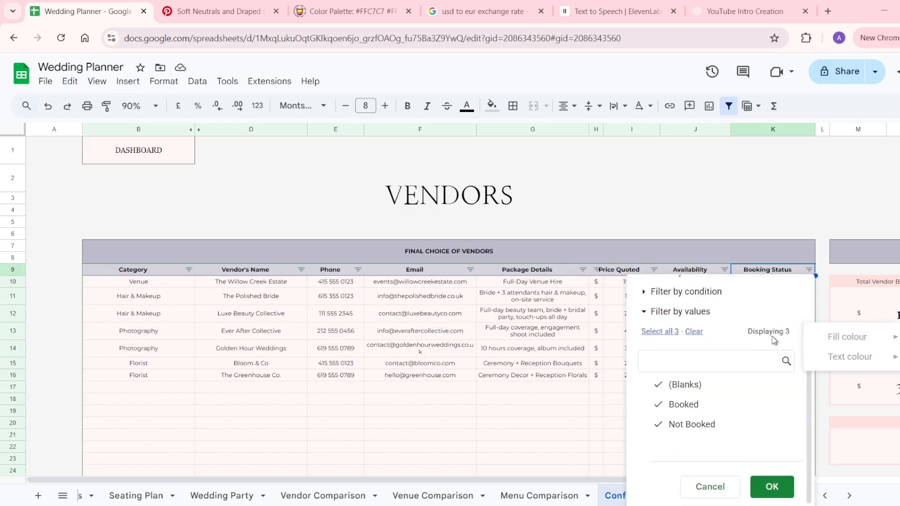
pyautogui.click(694, 333)
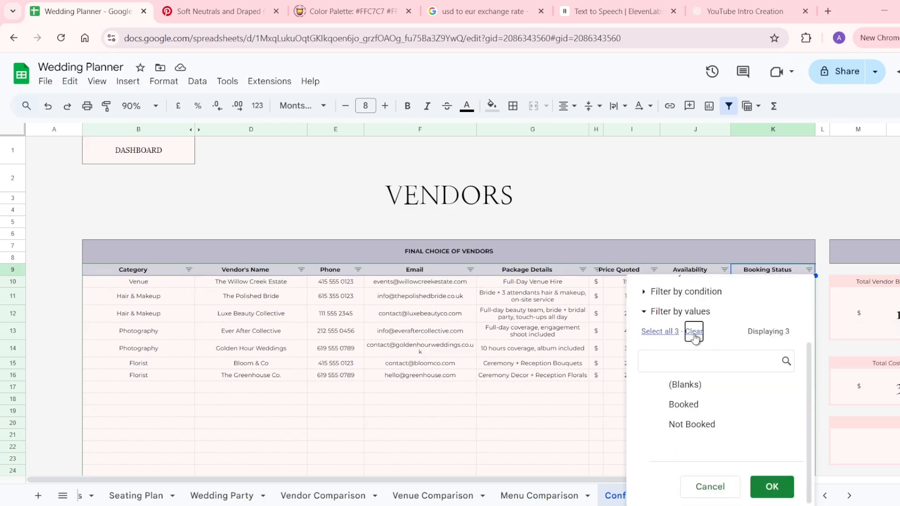
pyautogui.click(713, 425)
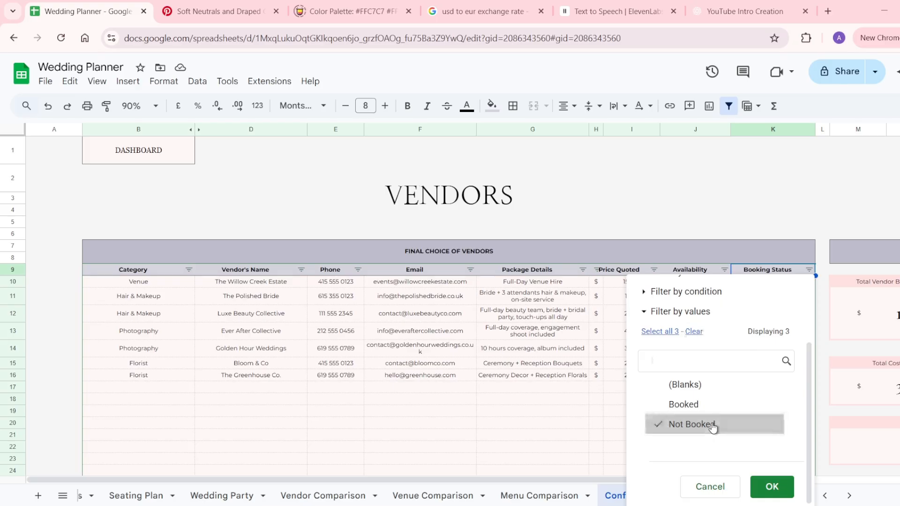
pyautogui.click(768, 488)
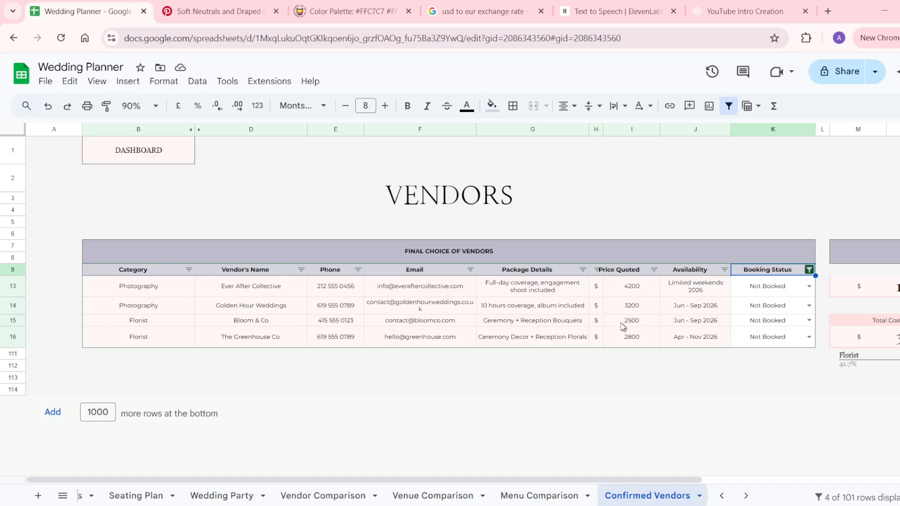
pyautogui.hscroll(5, 623, 323)
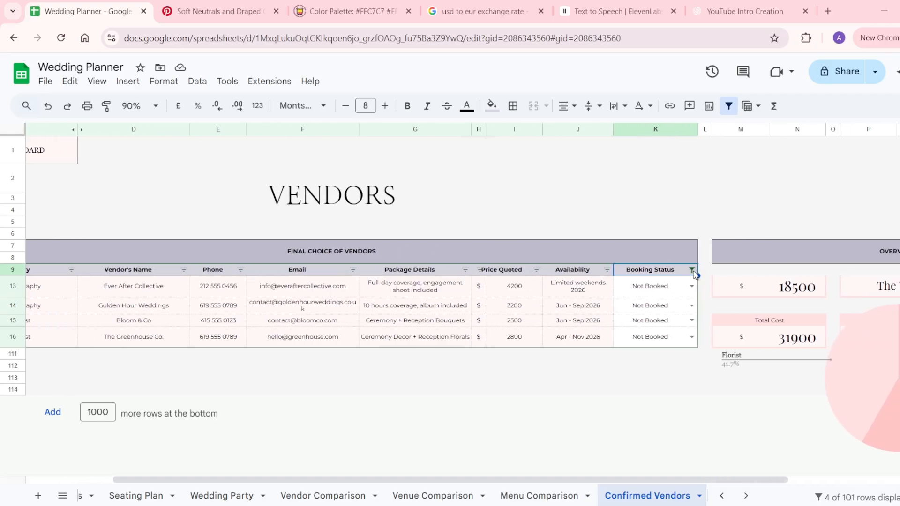
pyautogui.click(691, 269)
pyautogui.click(558, 423)
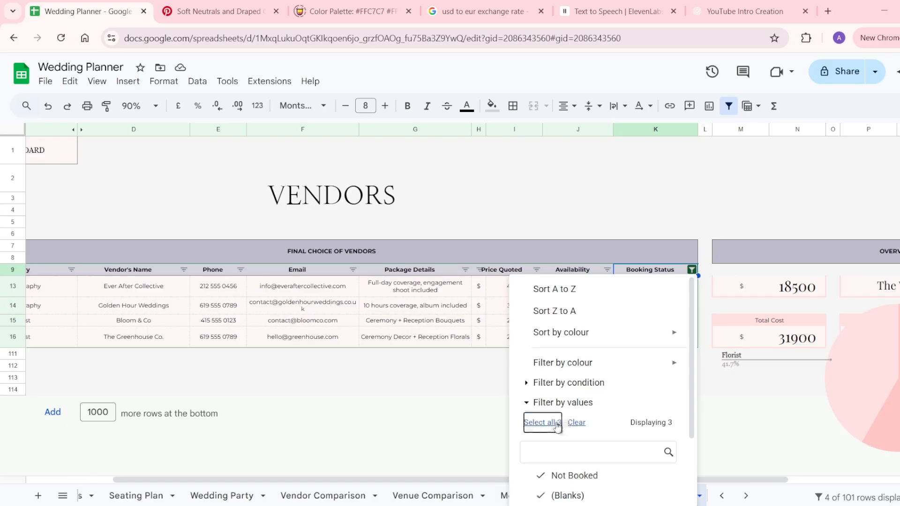
pyautogui.scroll(-2, 600, 445)
pyautogui.click(640, 489)
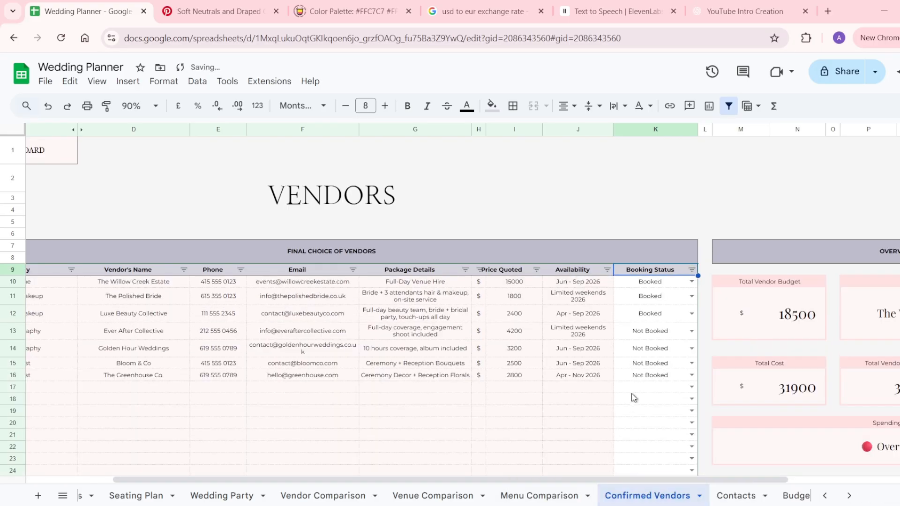
# Check the OVERVIEW cards: Total Vendor Budget, Total Cost and the Over Budget spending status.
pyautogui.hscroll(3, 635, 397)
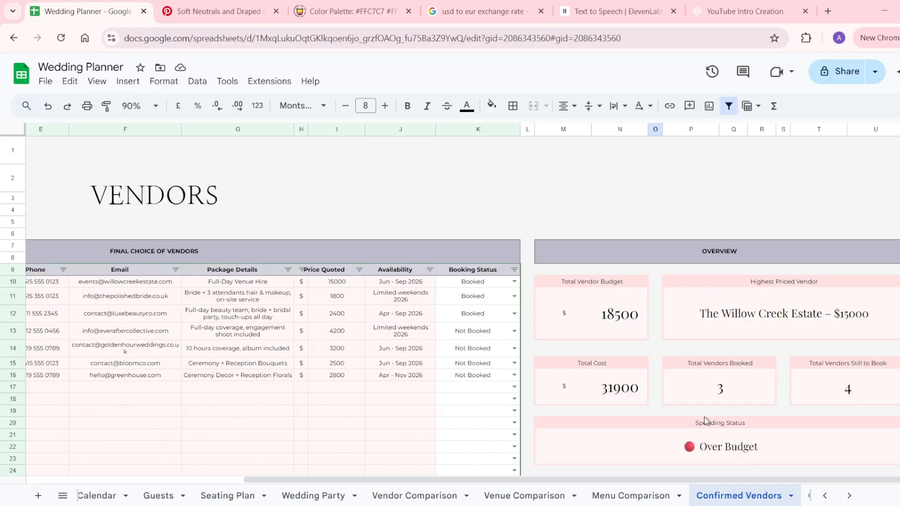
pyautogui.scroll(-3, 693, 401)
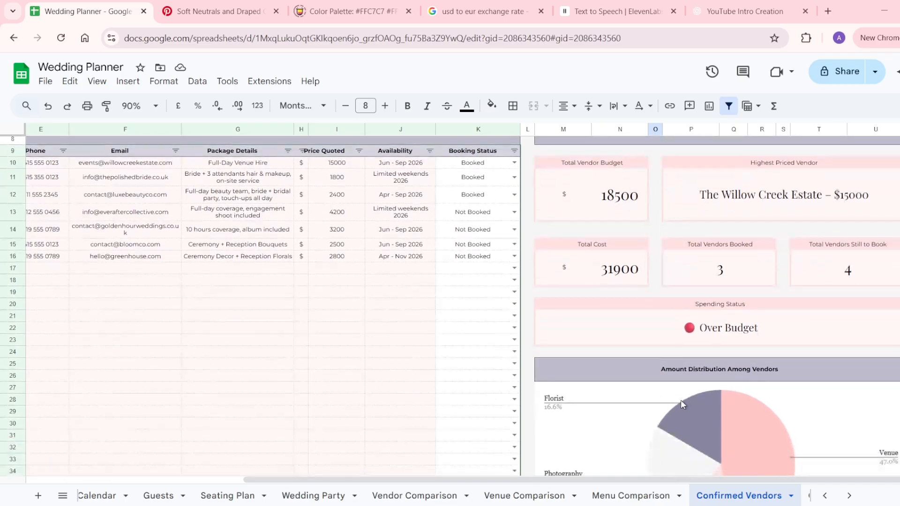
pyautogui.click(717, 337)
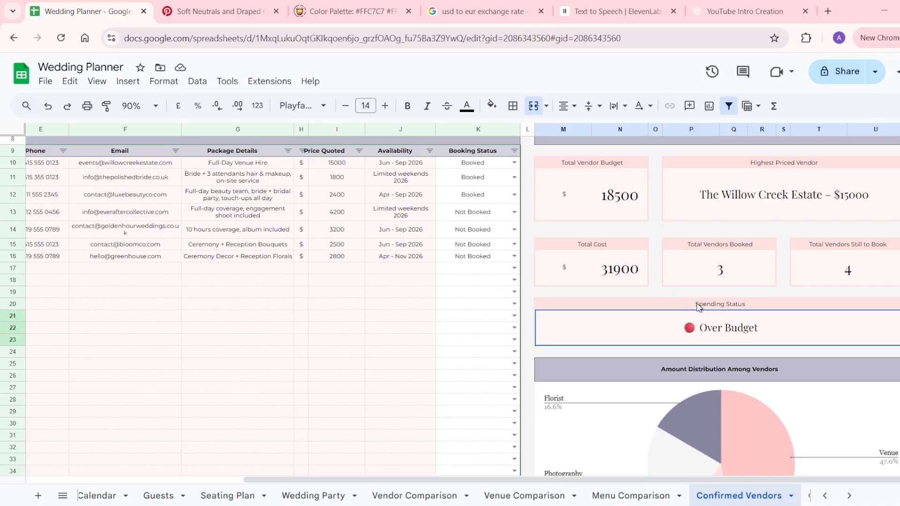
pyautogui.click(626, 207)
pyautogui.click(620, 257)
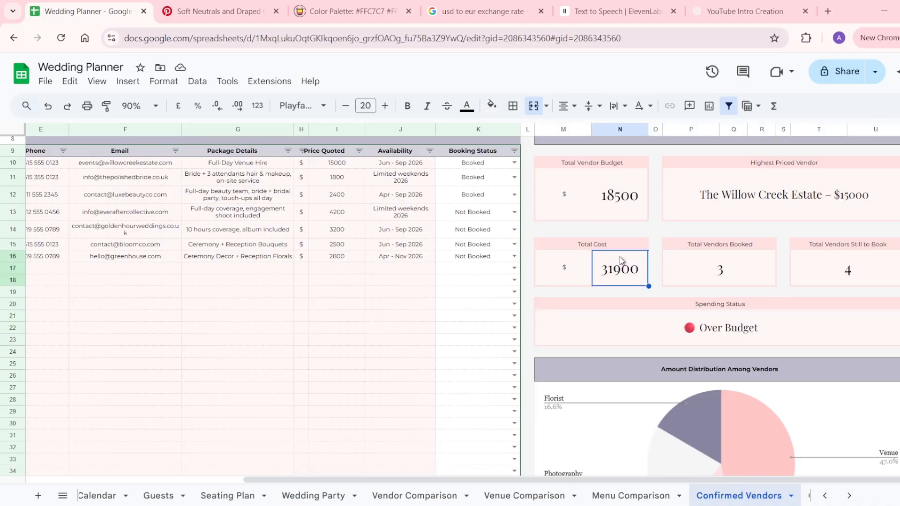
pyautogui.click(621, 204)
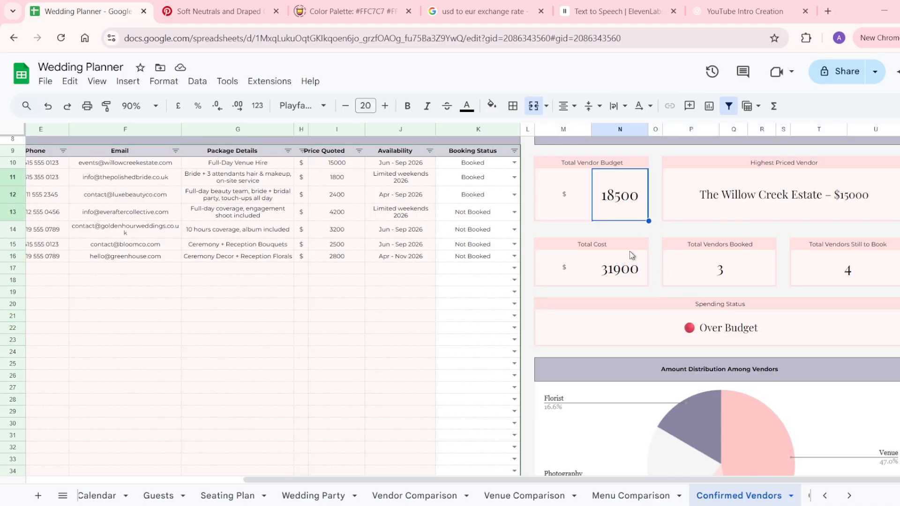
pyautogui.click(677, 327)
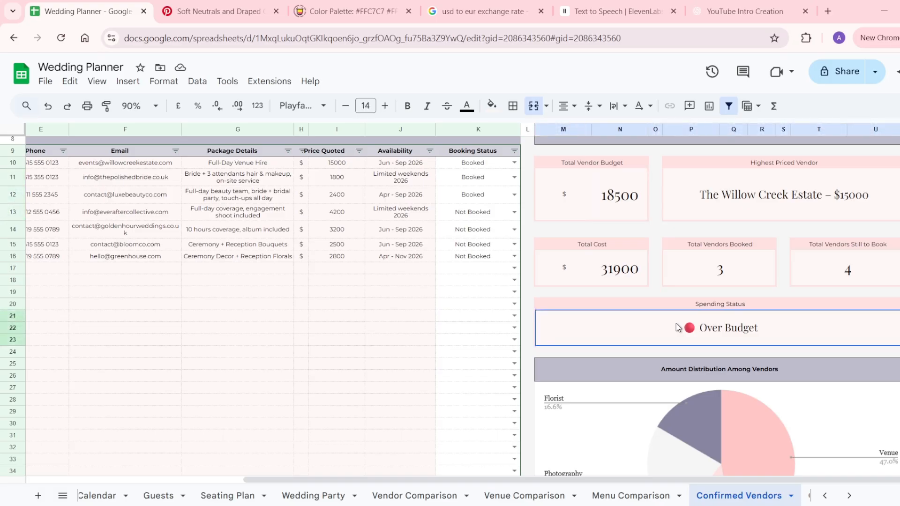
# Switch to the Contacts sheet.
pyautogui.scroll(3, 676, 327)
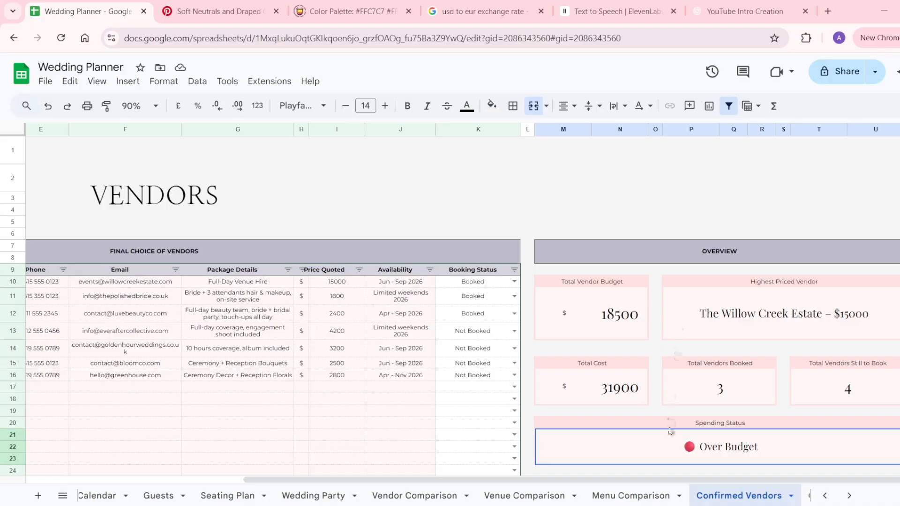
pyautogui.scroll(-3, 675, 492)
pyautogui.click(548, 496)
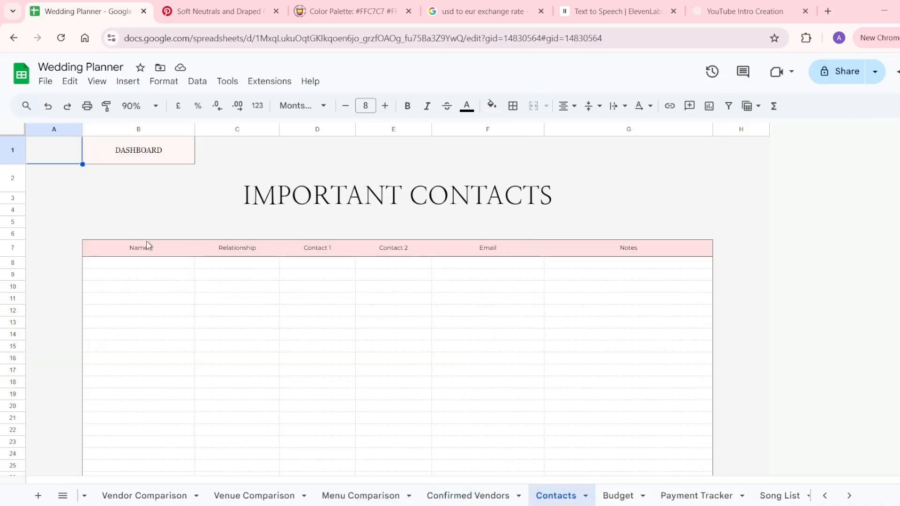
pyautogui.moveTo(91, 247)
pyautogui.mouseDown()
pyautogui.moveTo(506, 287)
pyautogui.moveTo(676, 370)
pyautogui.moveTo(692, 402)
pyautogui.mouseUp()
pyautogui.click(149, 265)
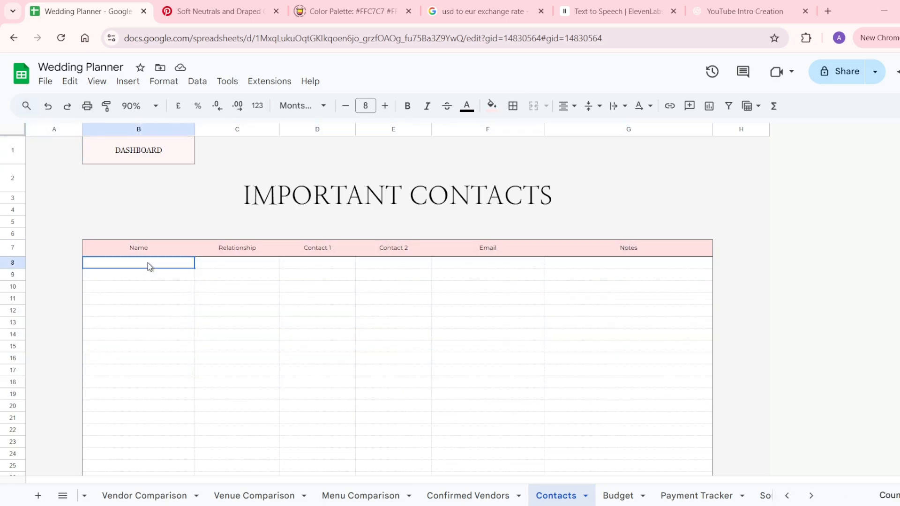
pyautogui.click(215, 267)
pyautogui.click(296, 264)
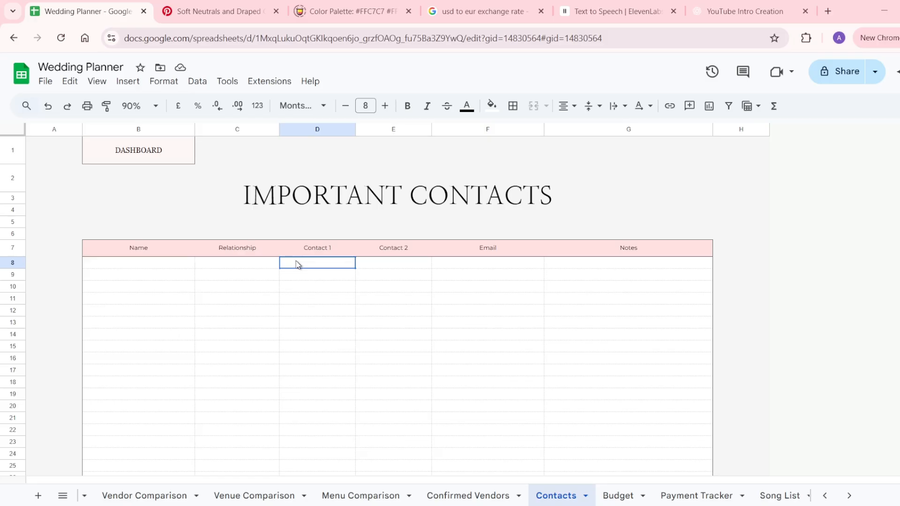
pyautogui.click(381, 263)
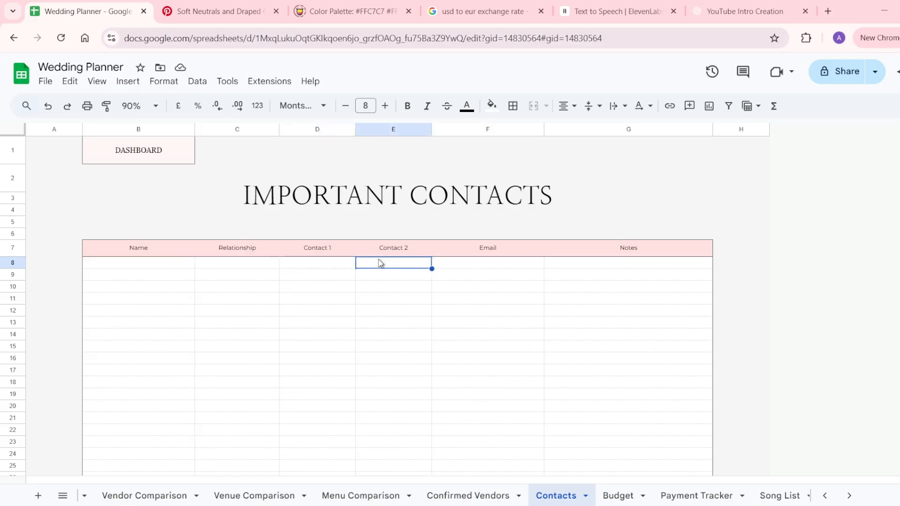
pyautogui.click(460, 268)
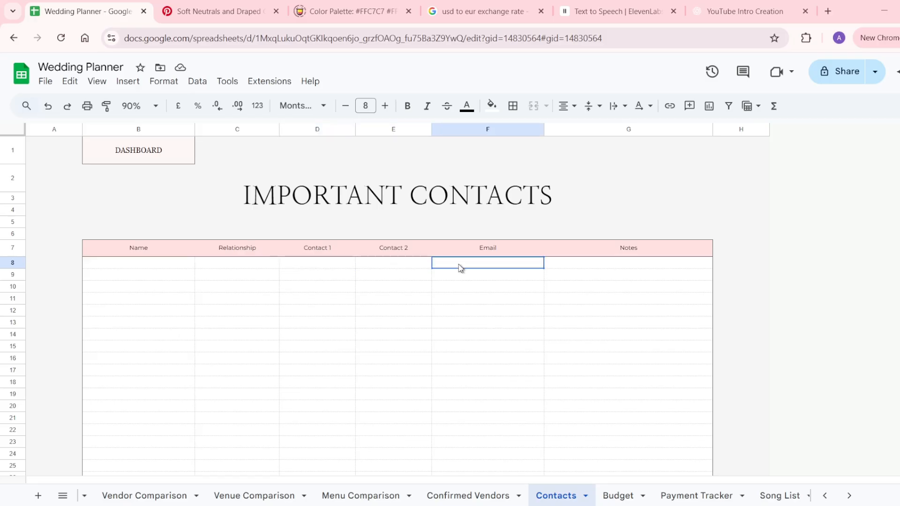
pyautogui.click(571, 273)
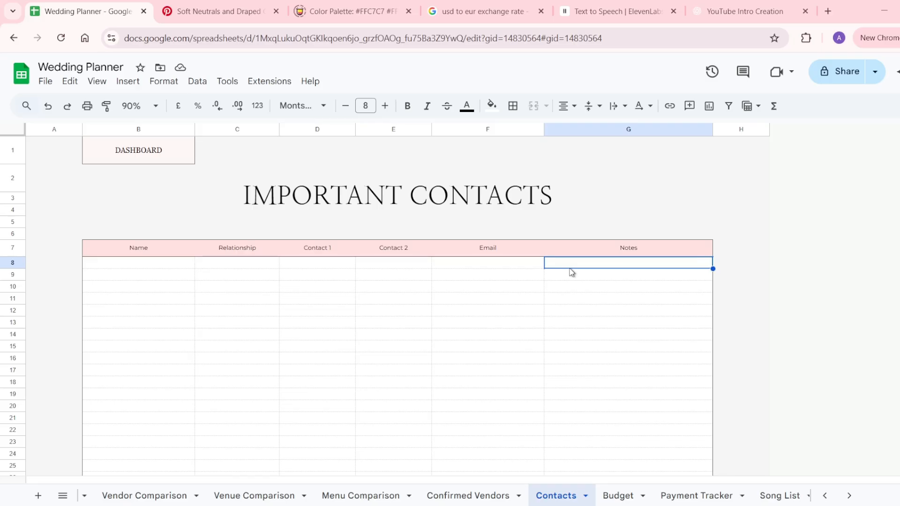
pyautogui.click(445, 495)
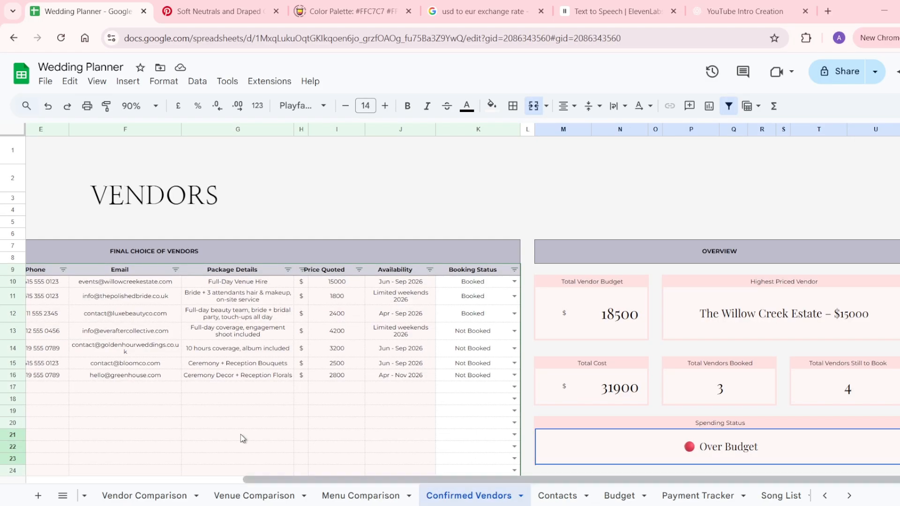
pyautogui.hscroll(-4, 211, 412)
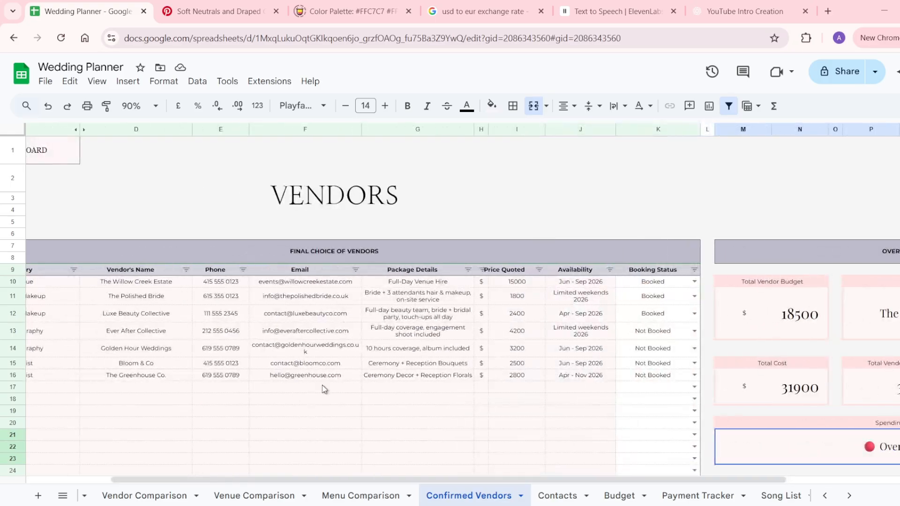
pyautogui.click(566, 499)
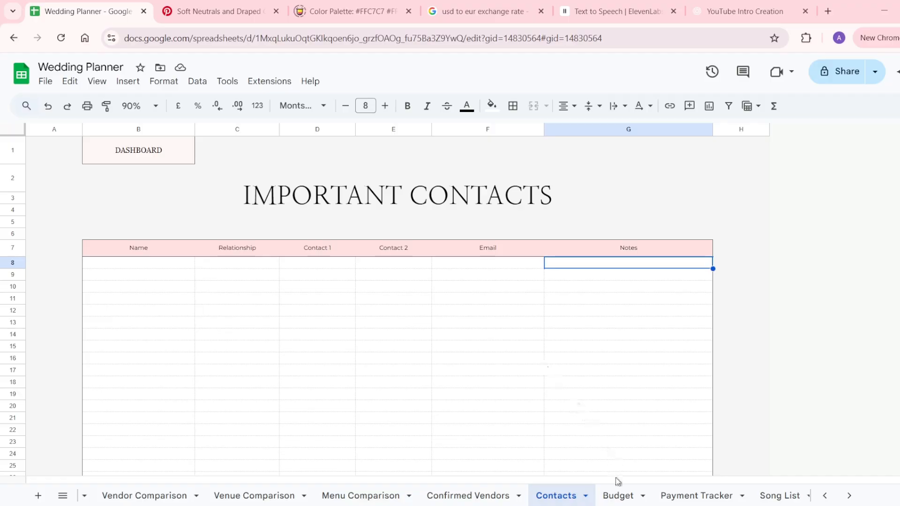
# Enter the uncle's 1500 contribution in E14 and check the 42,000 total in E24.
pyautogui.click(616, 492)
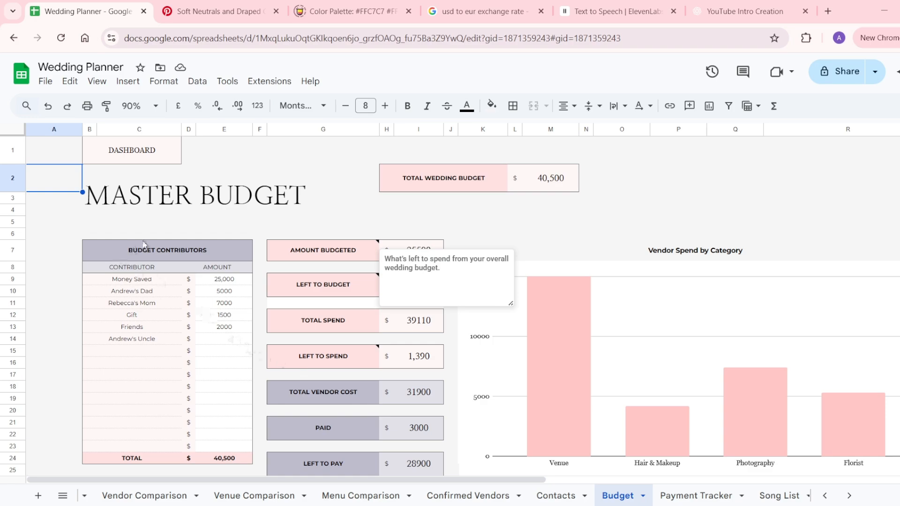
pyautogui.click(213, 341)
pyautogui.write('1500')
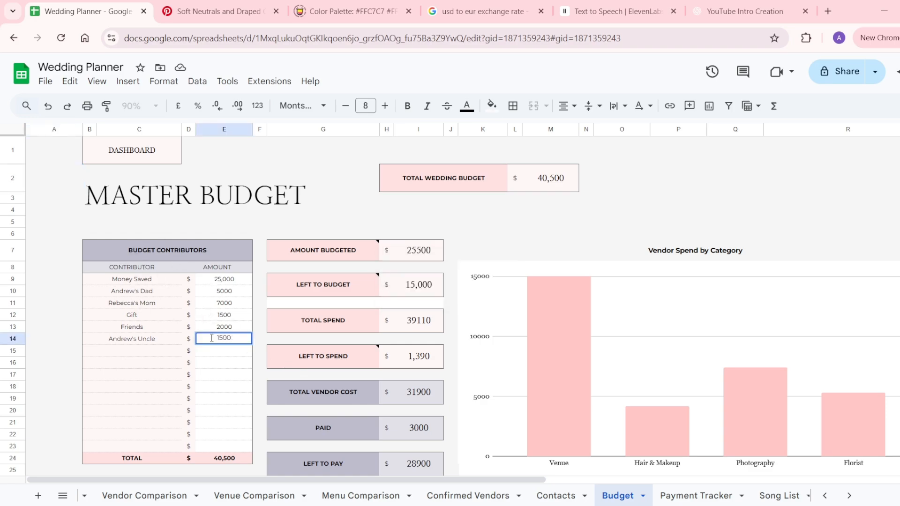
pyautogui.press('Return')
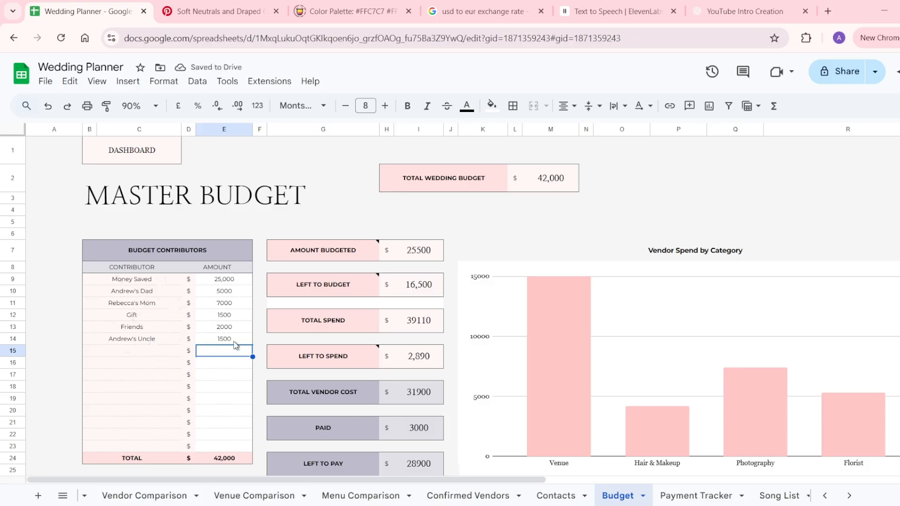
pyautogui.click(225, 459)
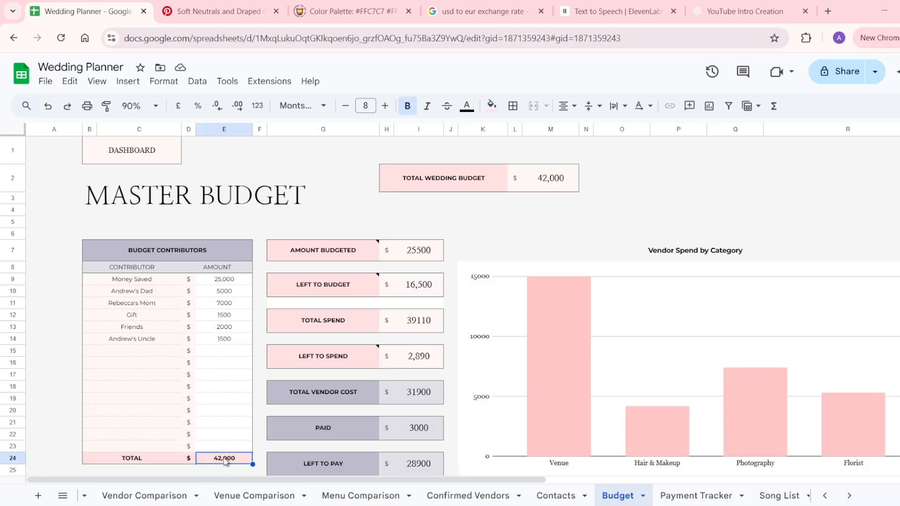
pyautogui.scroll(-3, 225, 462)
pyautogui.scroll(-2, 226, 462)
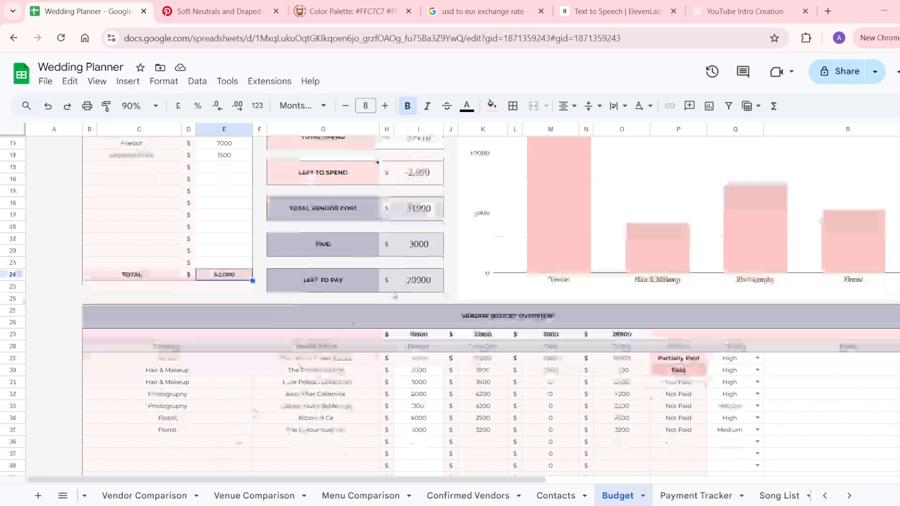
pyautogui.hscroll(10, 479, 354)
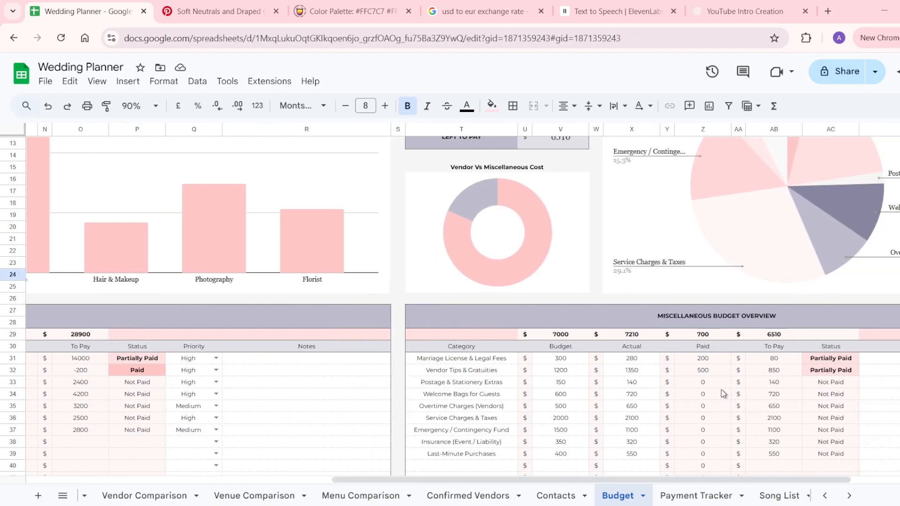
pyautogui.hscroll(-10, 424, 400)
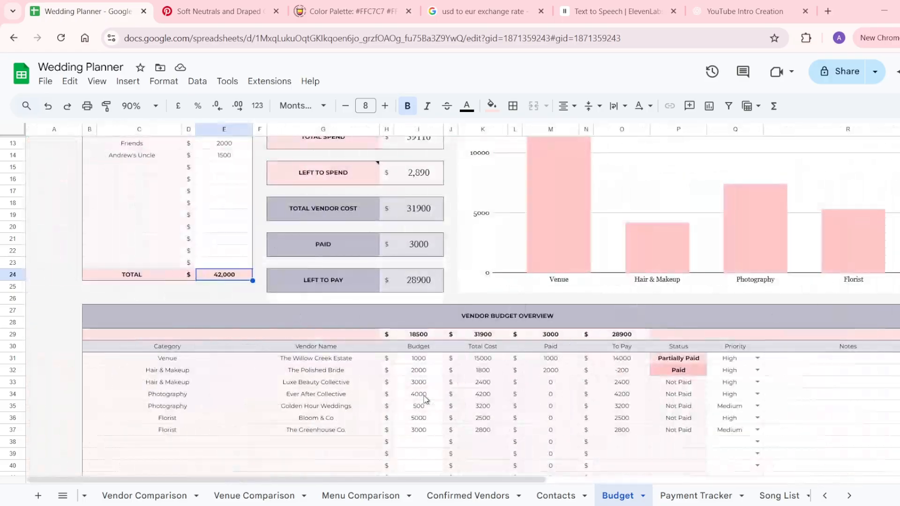
pyautogui.scroll(-3, 426, 399)
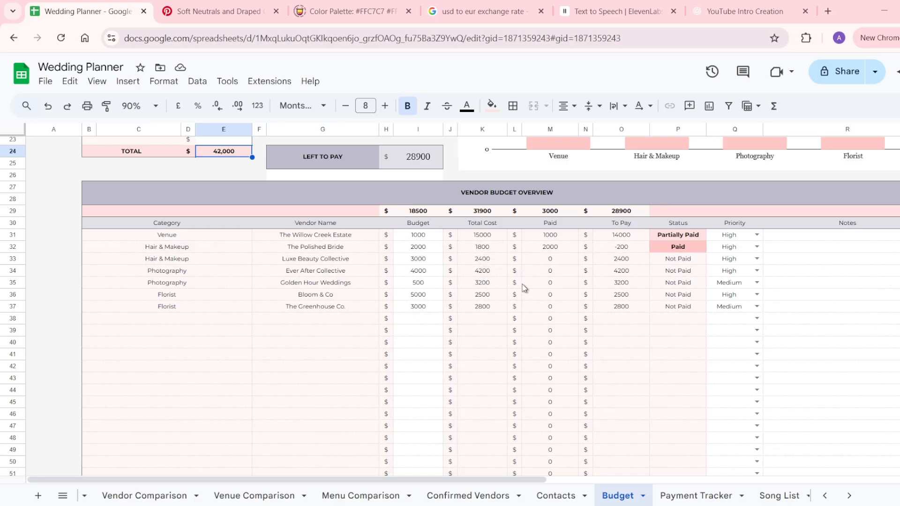
pyautogui.hscroll(3, 524, 288)
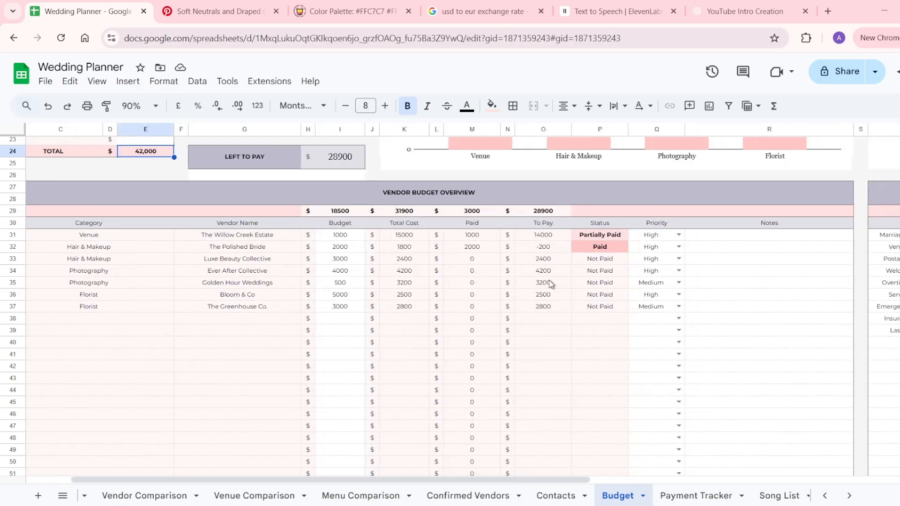
pyautogui.hscroll(-1, 554, 275)
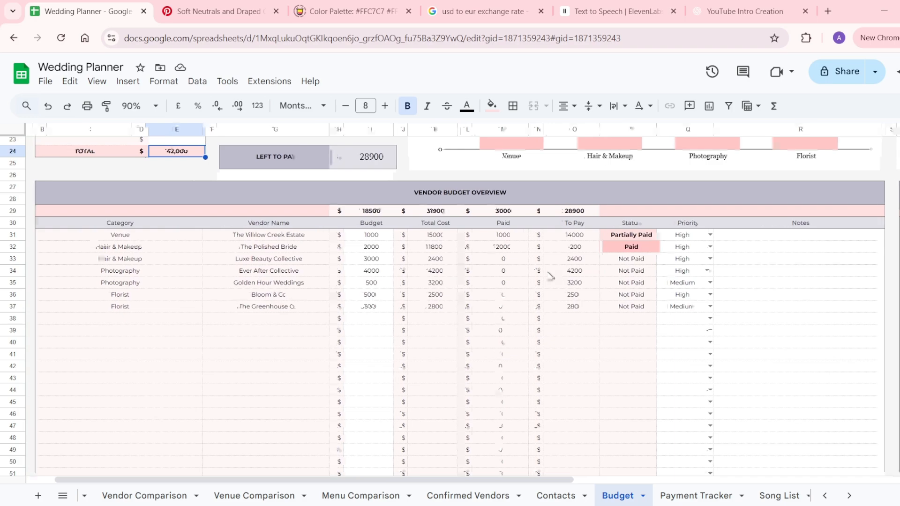
pyautogui.click(381, 310)
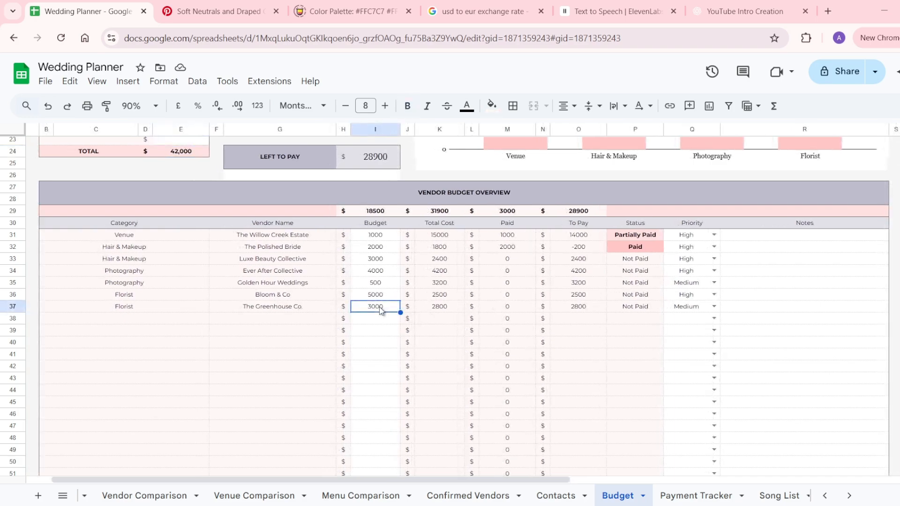
pyautogui.click(690, 308)
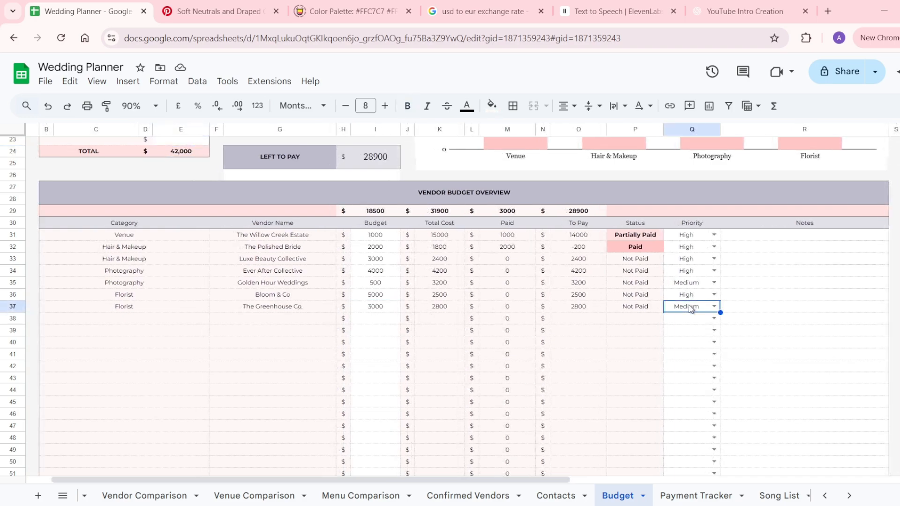
pyautogui.click(756, 311)
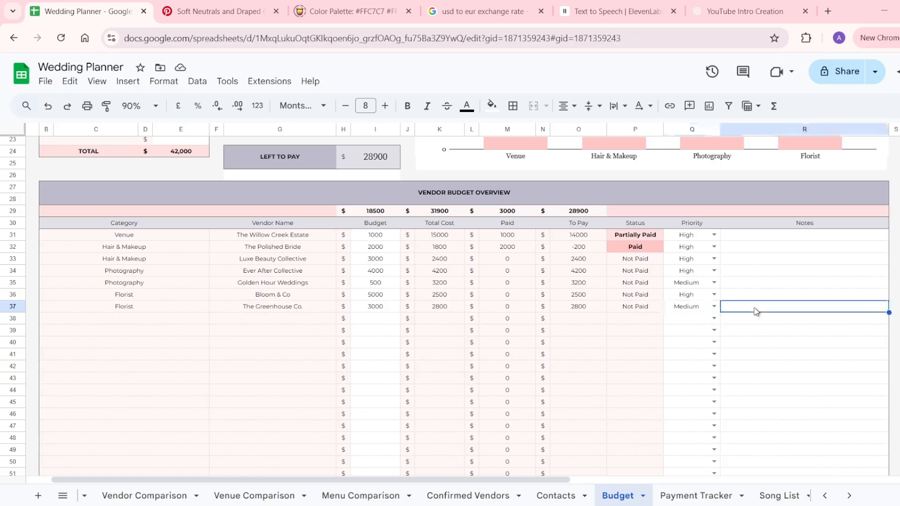
pyautogui.hscroll(3, 756, 311)
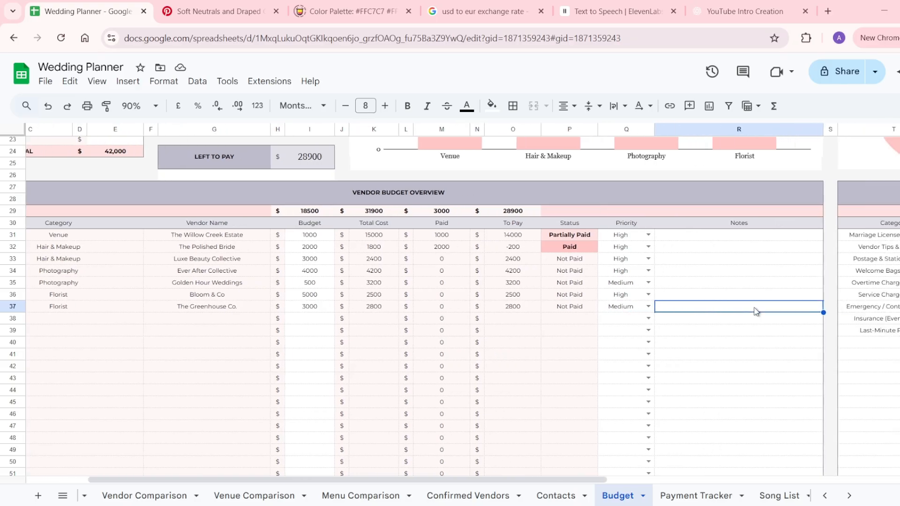
pyautogui.hscroll(10, 755, 311)
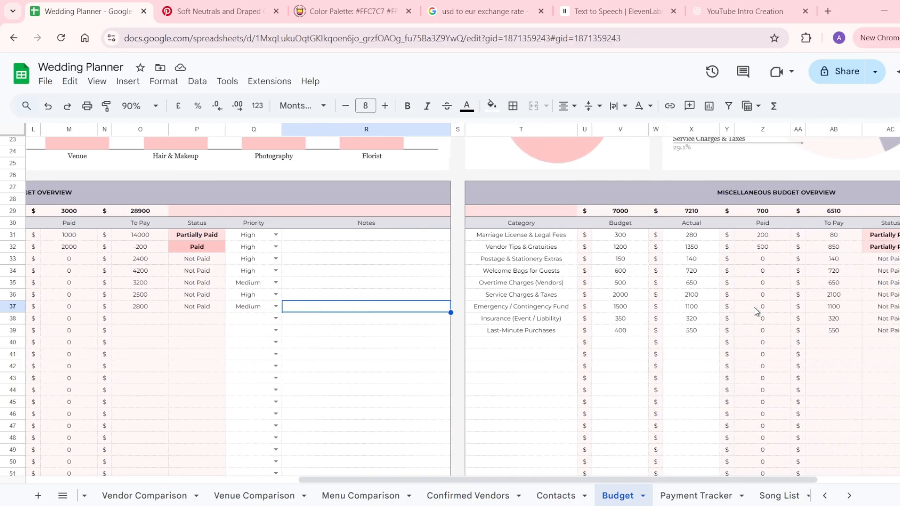
pyautogui.moveTo(412, 234); pyautogui.dragTo(413, 333)
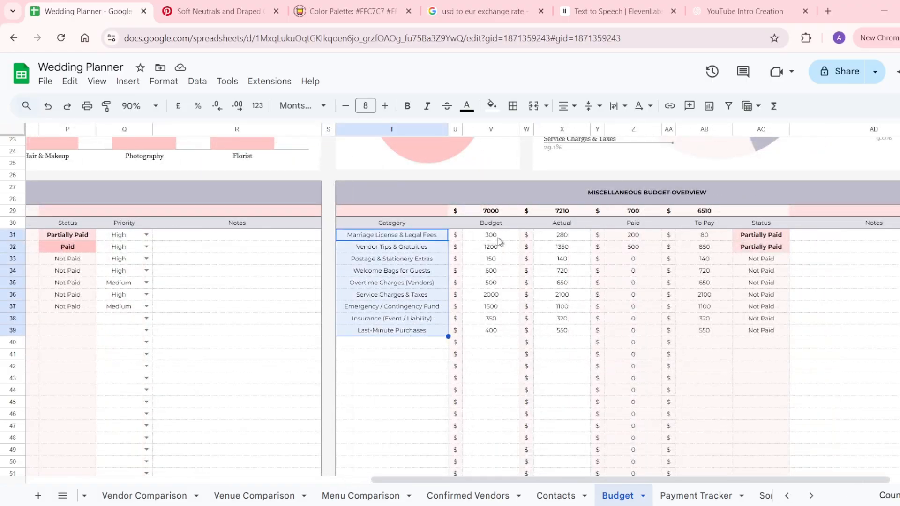
pyautogui.moveTo(498, 237); pyautogui.dragTo(505, 334)
pyautogui.moveTo(577, 234); pyautogui.dragTo(571, 347)
pyautogui.click(825, 239)
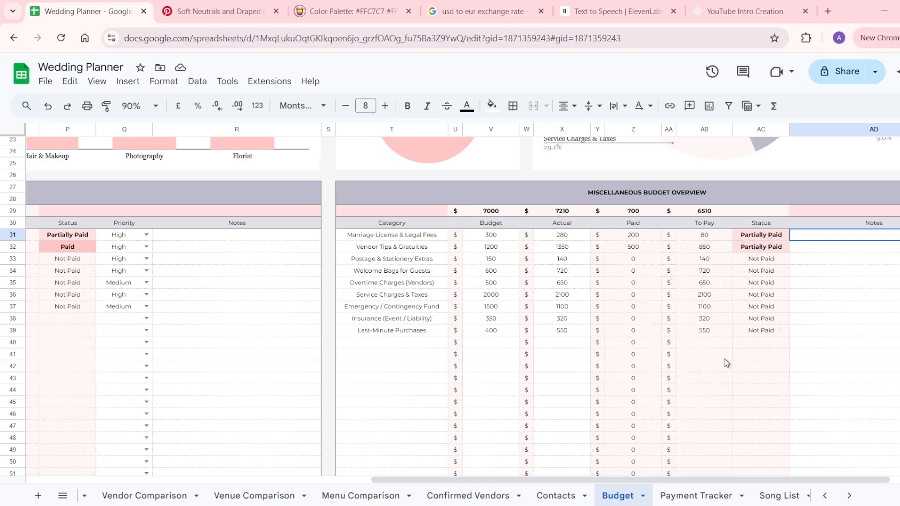
pyautogui.scroll(10, 724, 359)
pyautogui.hscroll(-10, 724, 359)
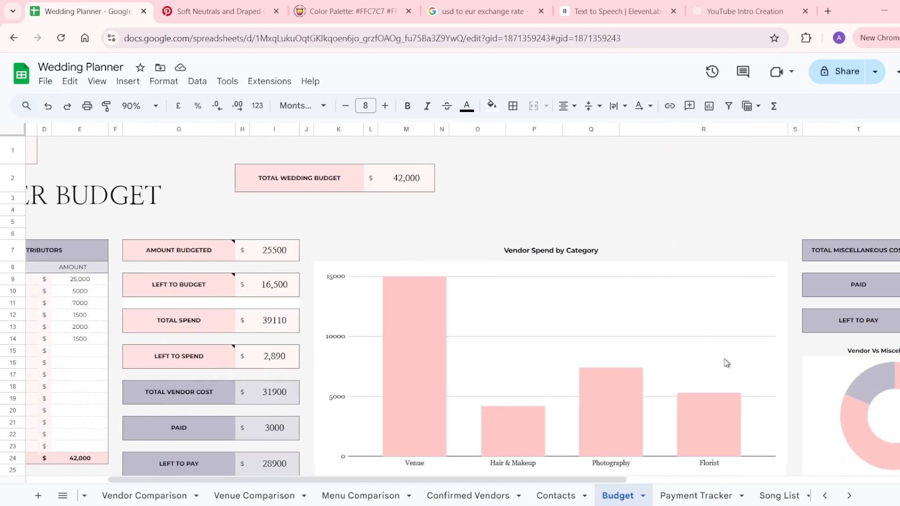
pyautogui.hscroll(-3, 724, 360)
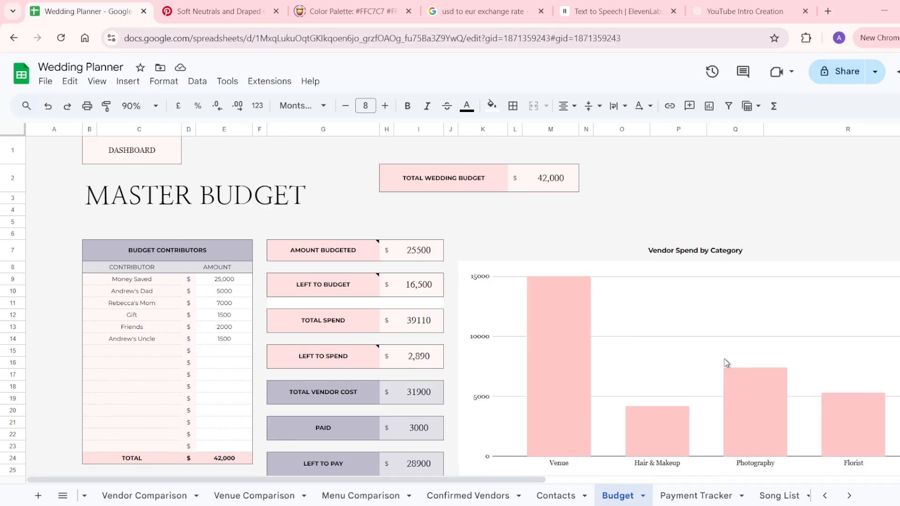
pyautogui.scroll(-3, 724, 361)
pyautogui.scroll(3, 726, 362)
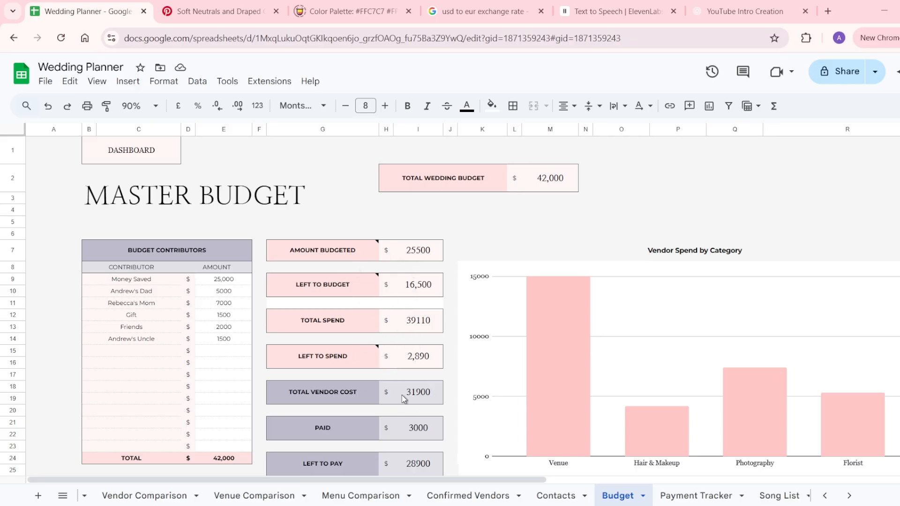
pyautogui.scroll(-1, 404, 398)
pyautogui.click(360, 337)
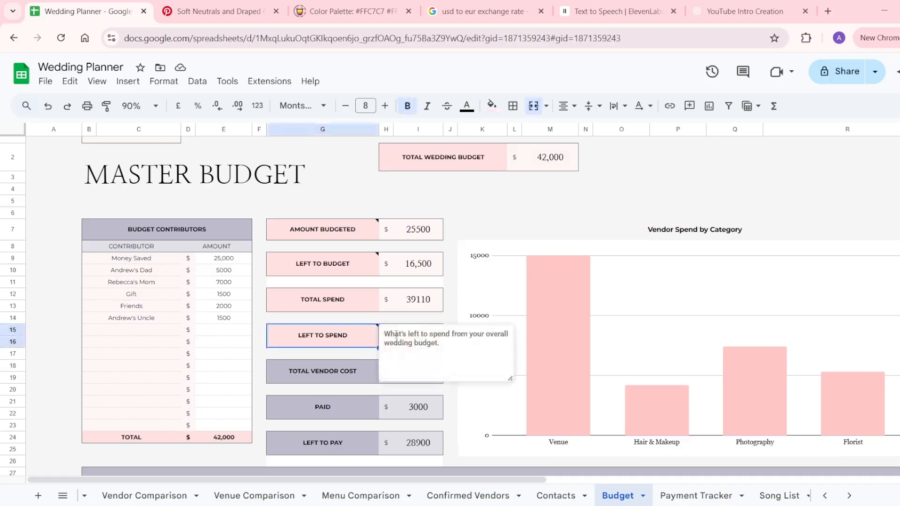
pyautogui.click(345, 377)
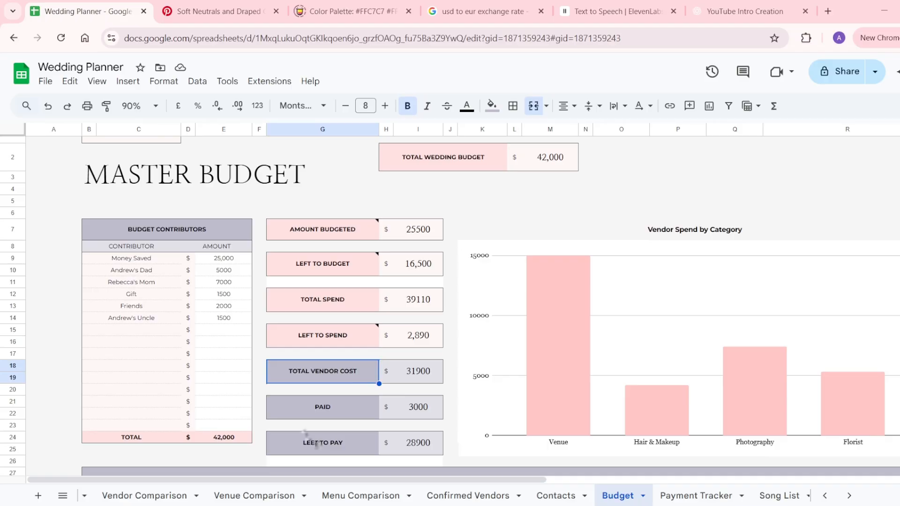
pyautogui.hscroll(8, 564, 279)
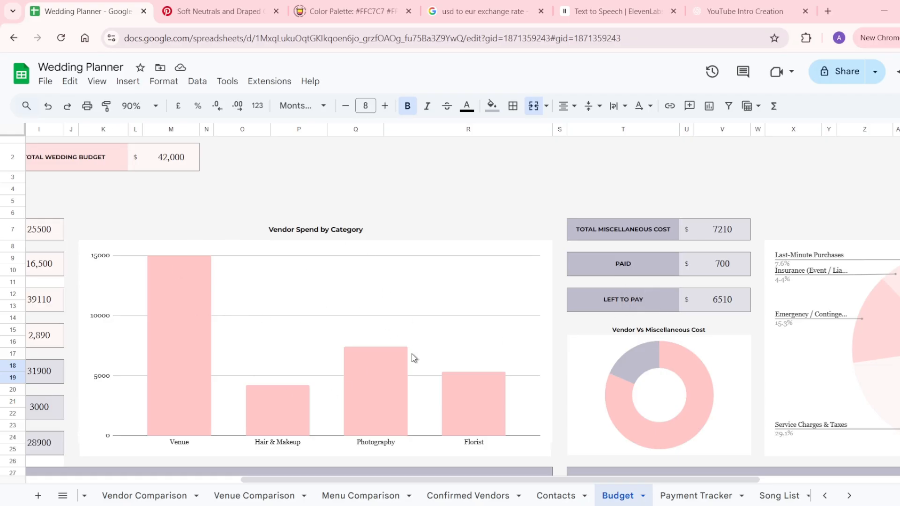
pyautogui.hscroll(5, 425, 400)
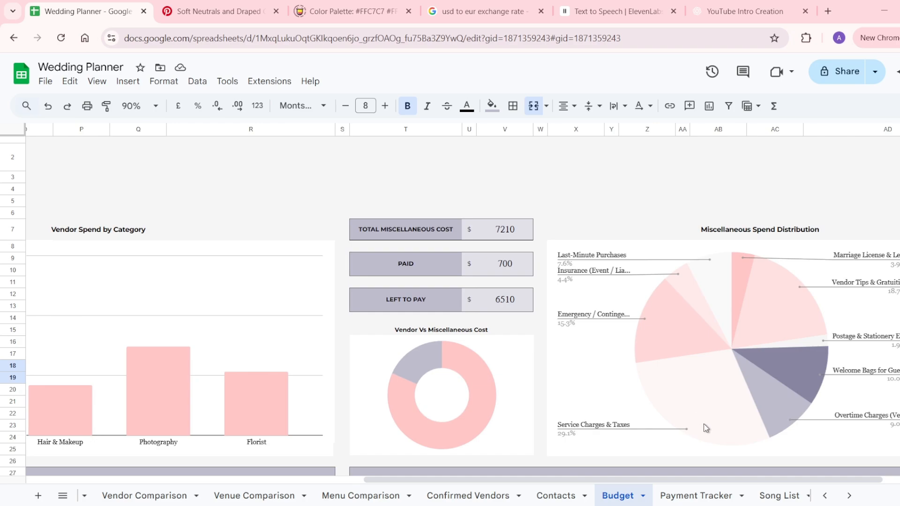
pyautogui.click(706, 496)
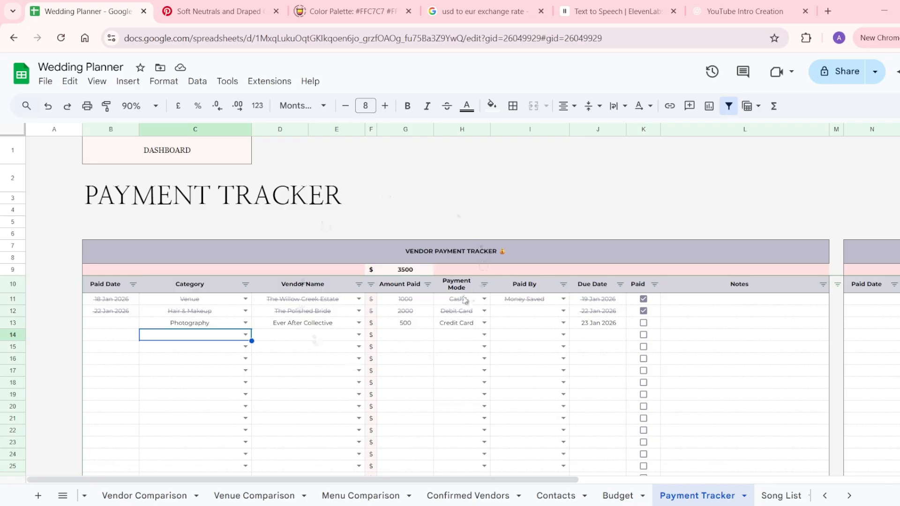
pyautogui.hscroll(6, 484, 299)
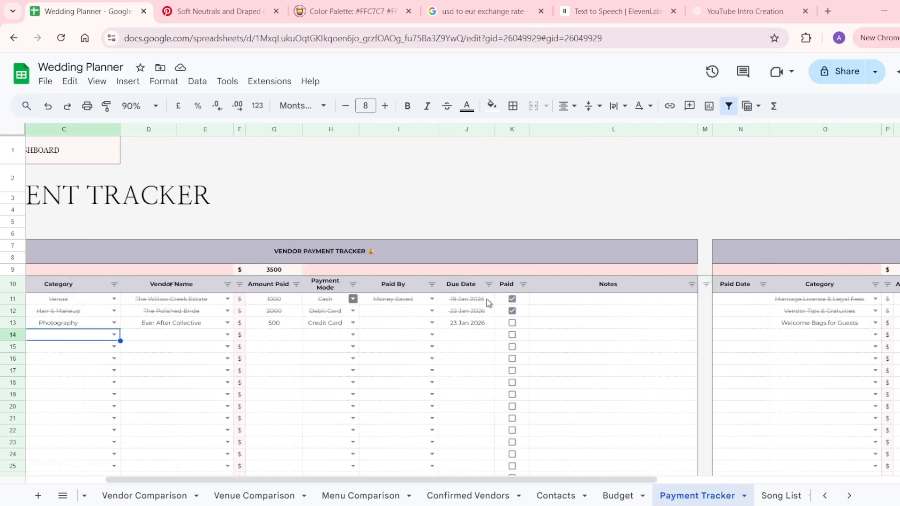
pyautogui.hscroll(-6, 744, 279)
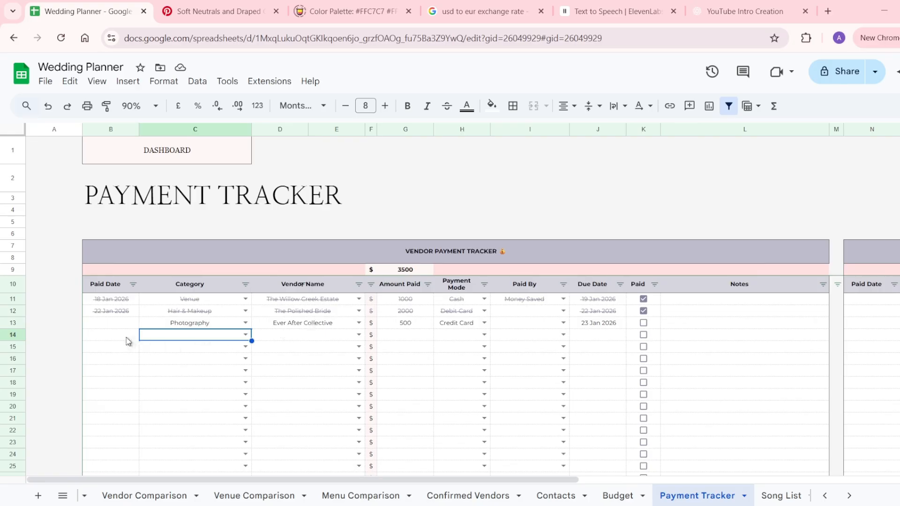
pyautogui.click(127, 341)
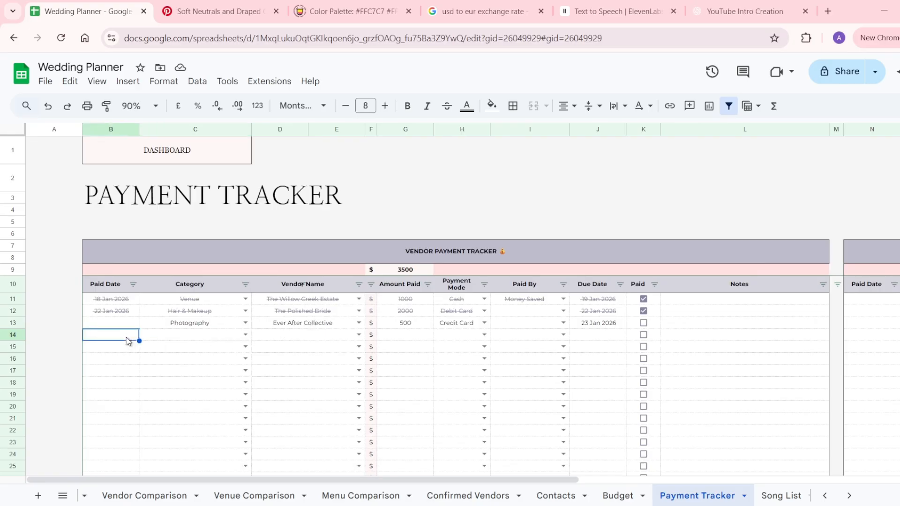
pyautogui.doubleClick(193, 337)
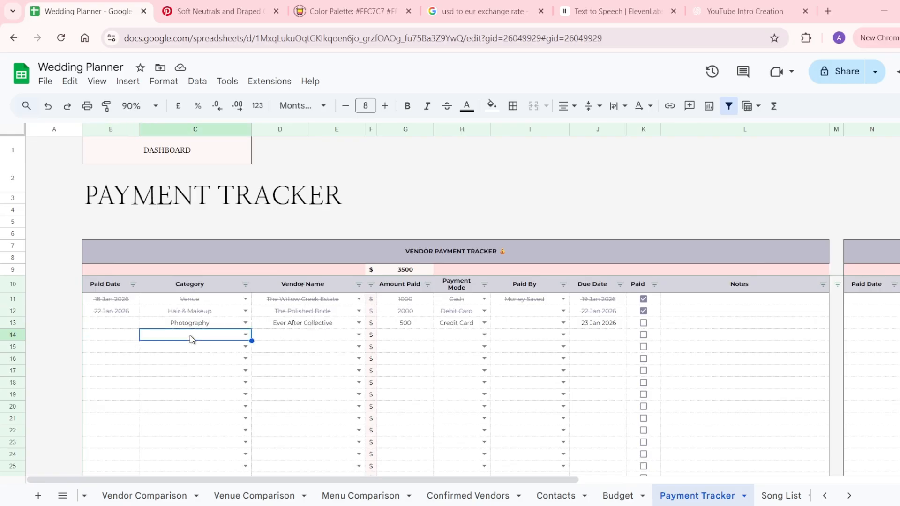
pyautogui.click(288, 336)
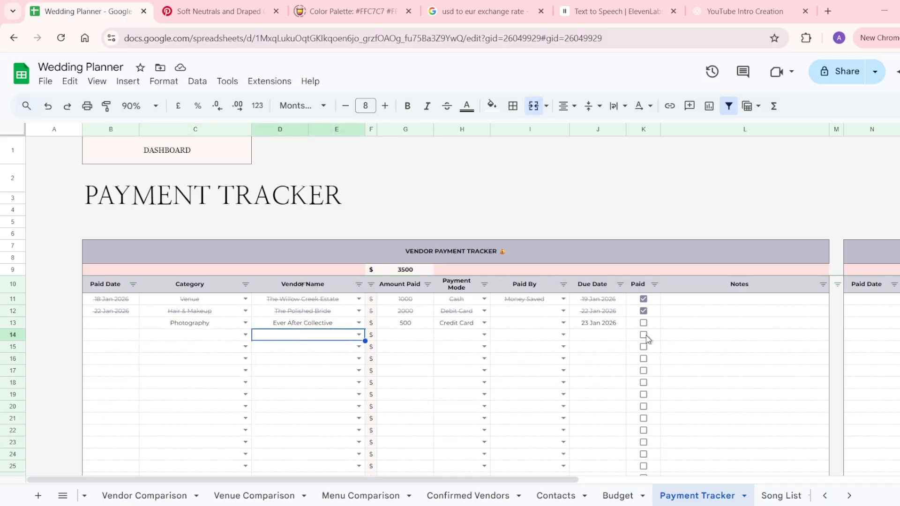
pyautogui.hscroll(4, 645, 335)
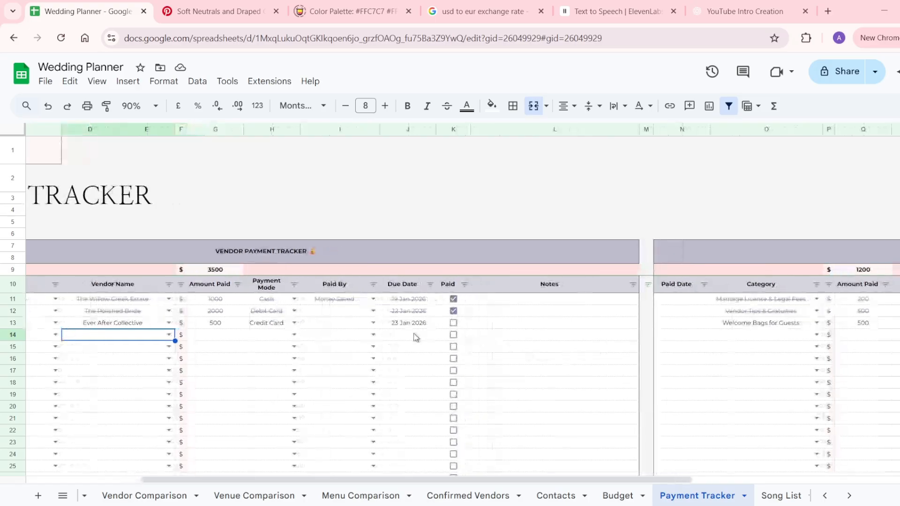
pyautogui.hscroll(-4, 414, 337)
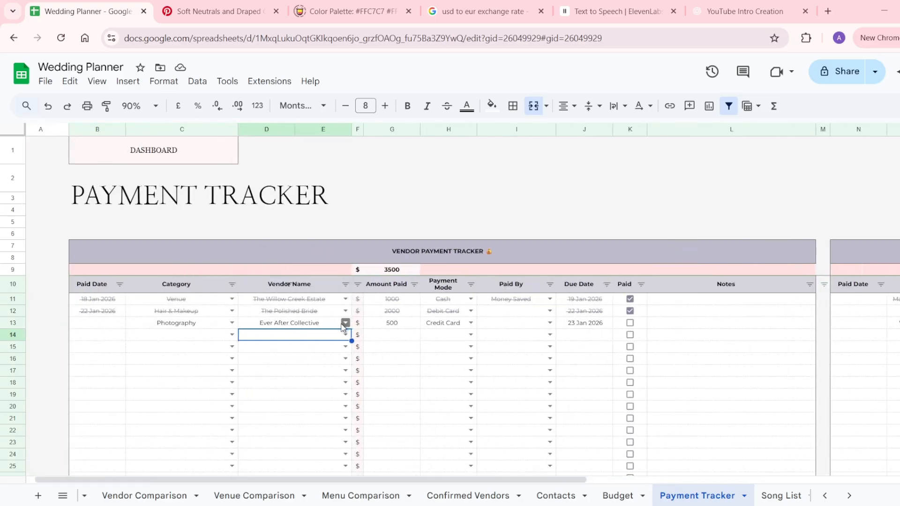
pyautogui.click(345, 322)
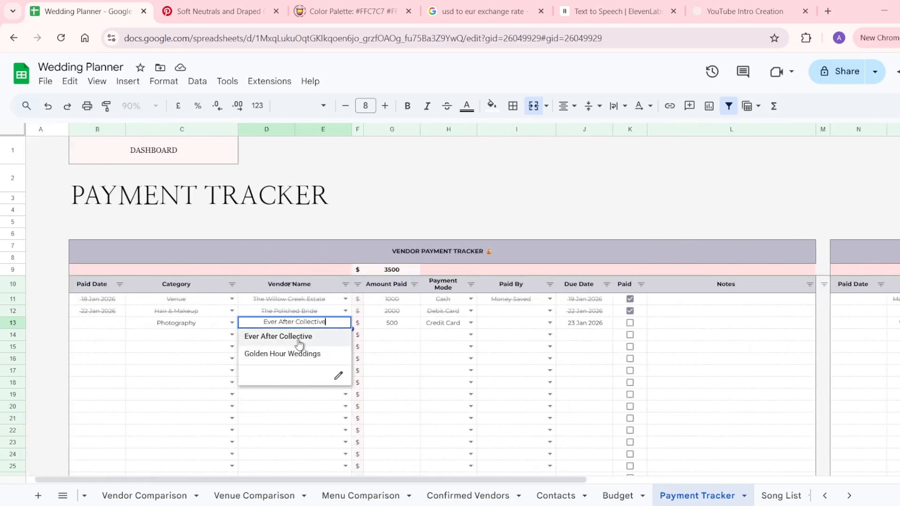
pyautogui.click(303, 398)
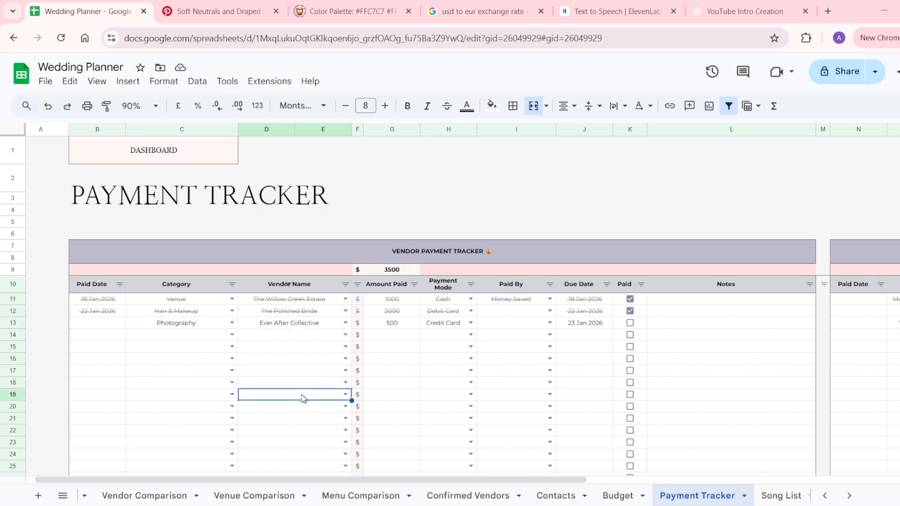
pyautogui.hscroll(3, 304, 398)
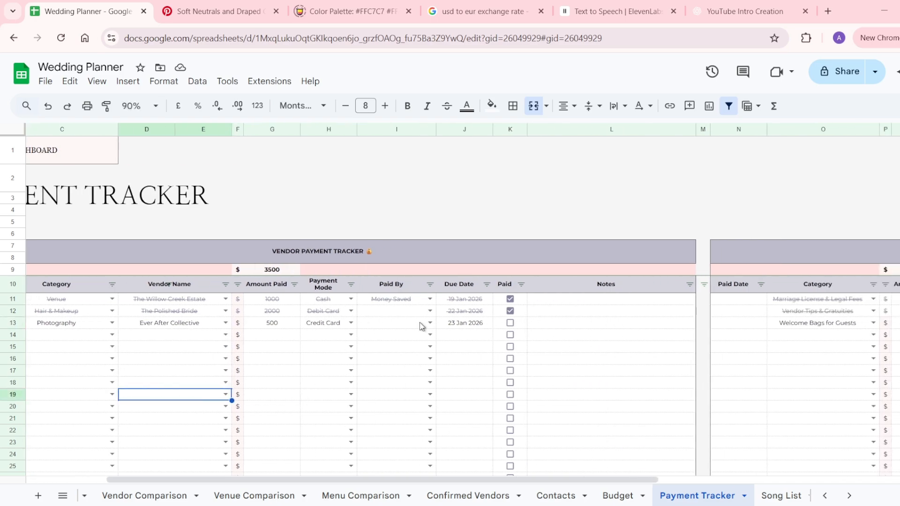
pyautogui.click(351, 335)
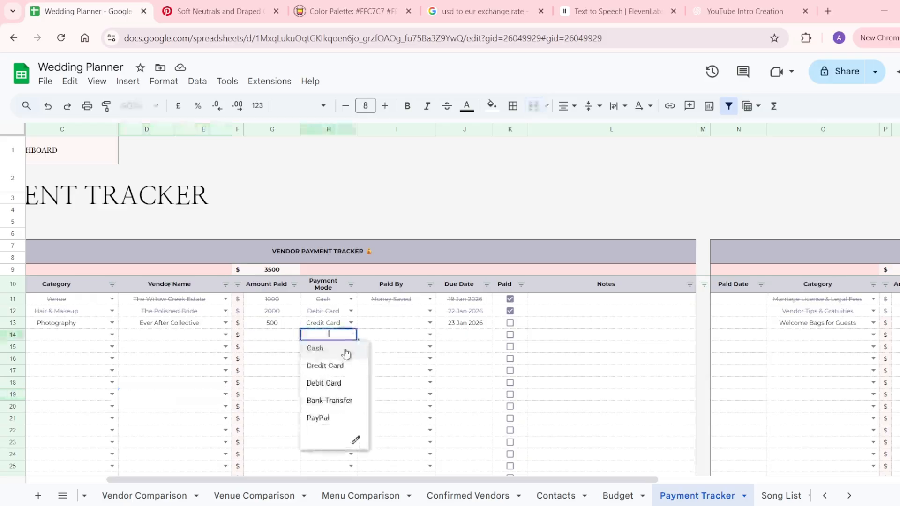
pyautogui.click(429, 335)
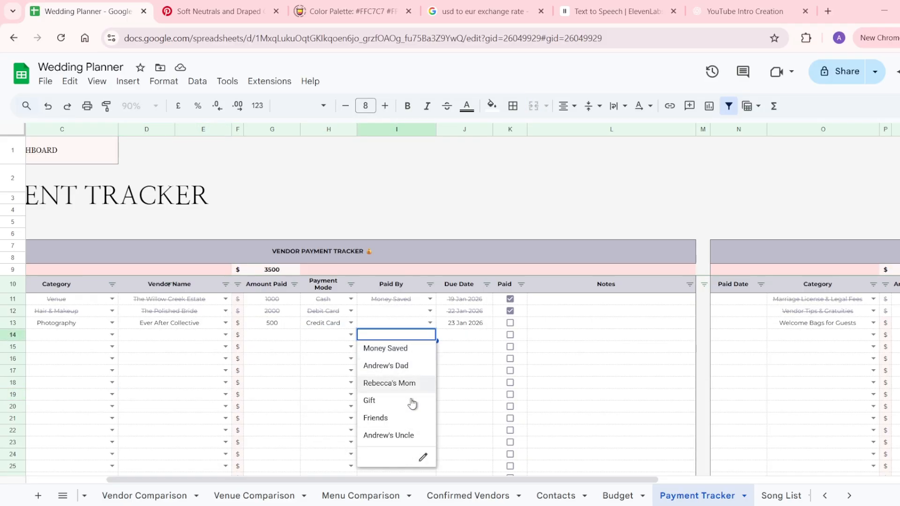
pyautogui.click(478, 365)
pyautogui.hscroll(5, 478, 365)
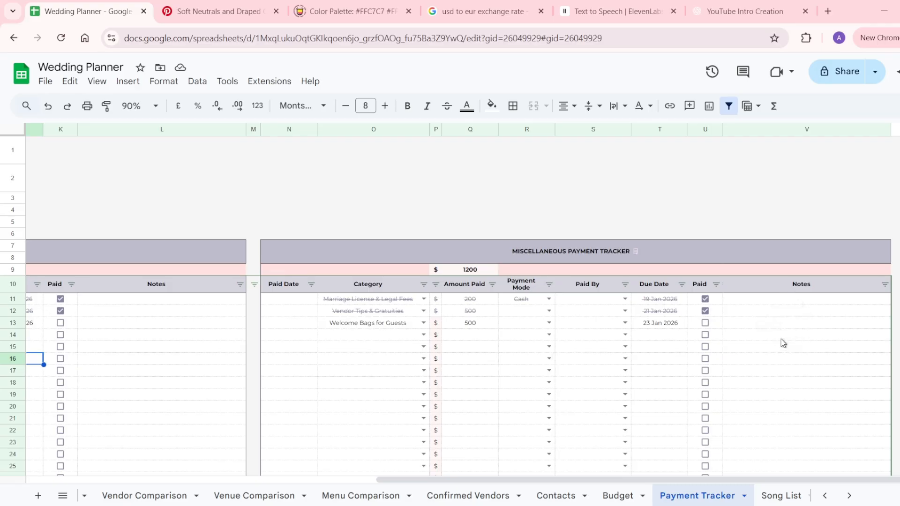
# Tick Paid for the Welcome Bags for Guests payment, then look at the Budget sheet.
pyautogui.click(705, 323)
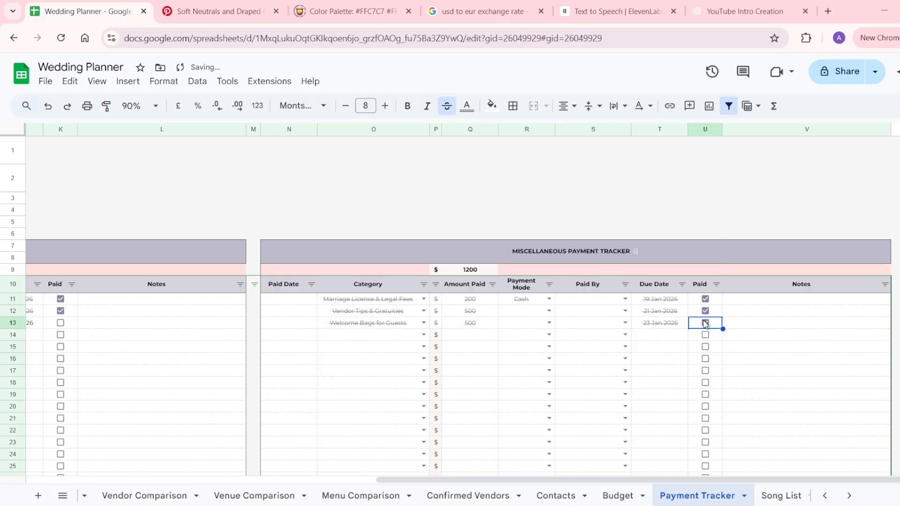
pyautogui.click(621, 496)
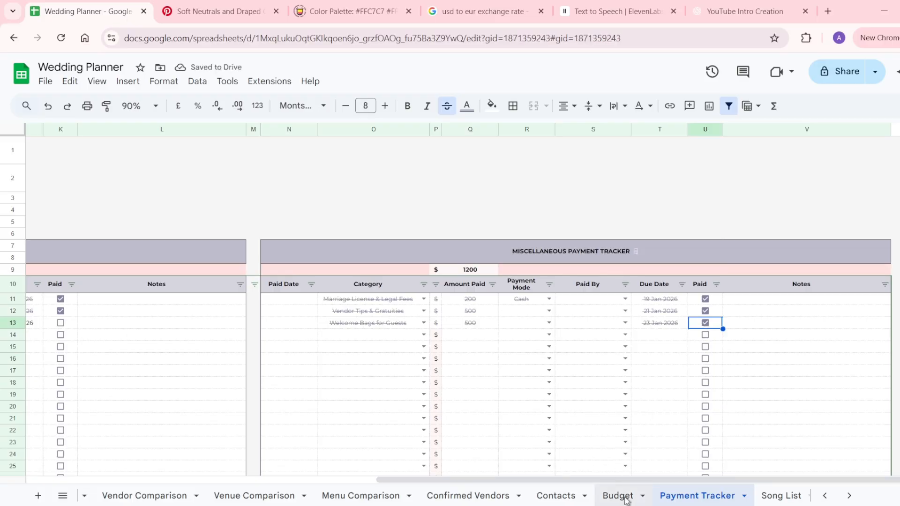
pyautogui.scroll(-5, 557, 414)
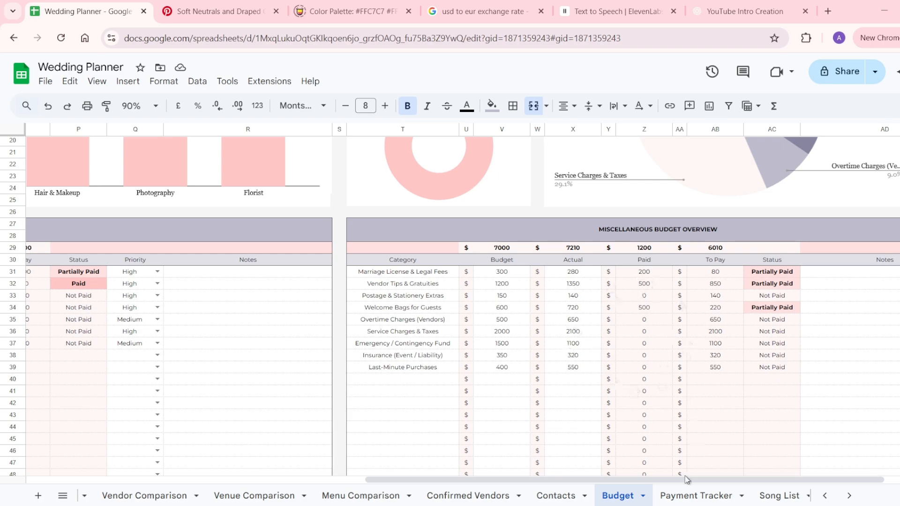
# On Payment Tracker, tick Paid for the Photography payment to Ever After Collective.
pyautogui.click(672, 495)
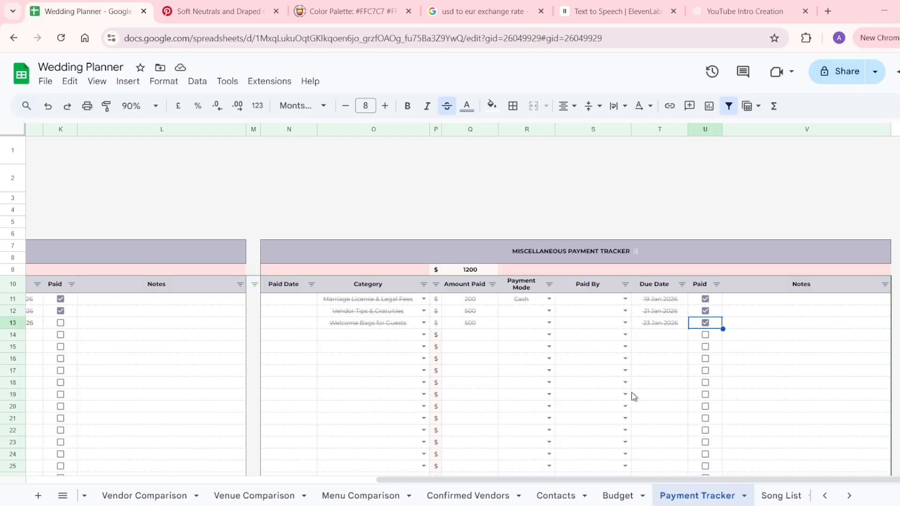
pyautogui.hscroll(-10, 631, 392)
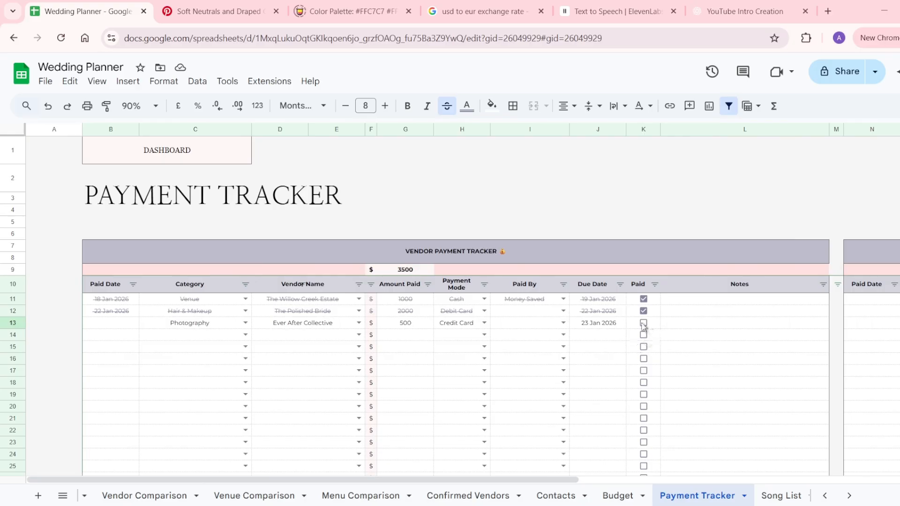
pyautogui.click(643, 324)
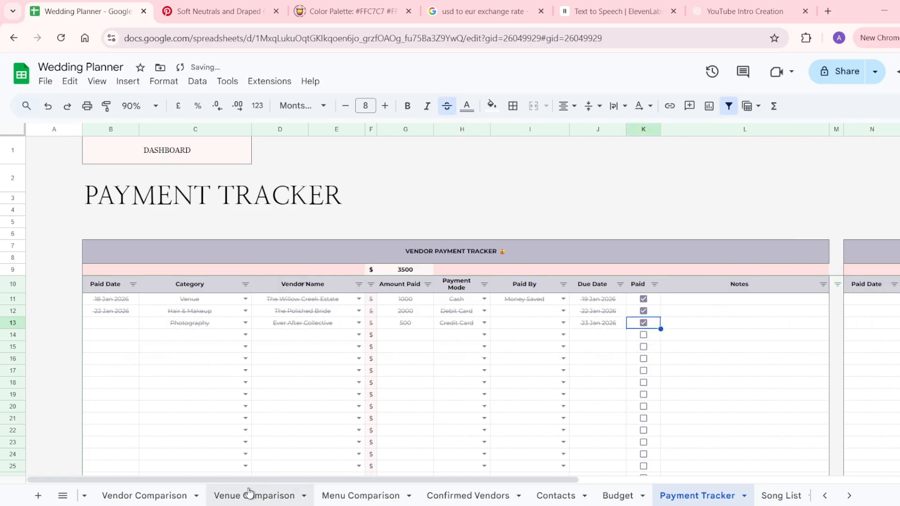
pyautogui.scroll(5, 249, 493)
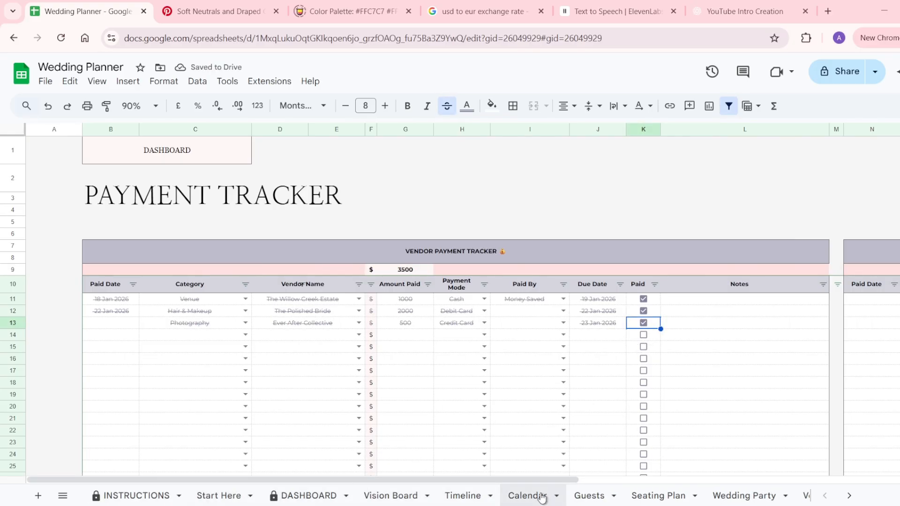
# Scroll across the Calendar sheet, then go back to Payment Tracker.
pyautogui.click(541, 498)
pyautogui.hscroll(6, 640, 400)
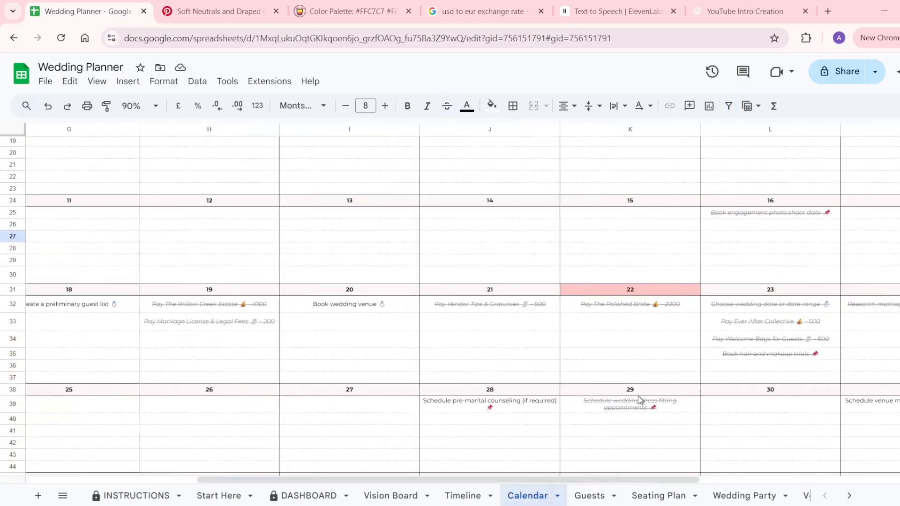
pyautogui.hscroll(1, 641, 400)
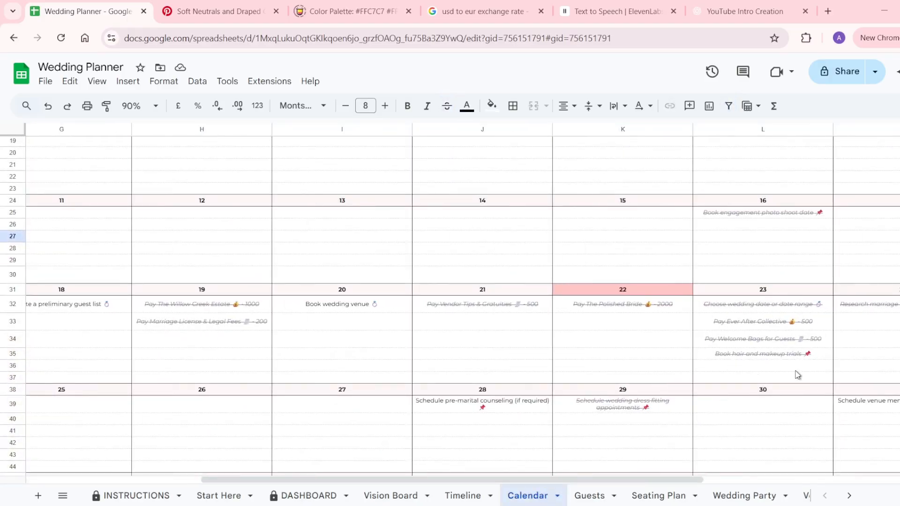
pyautogui.hscroll(10, 543, 497)
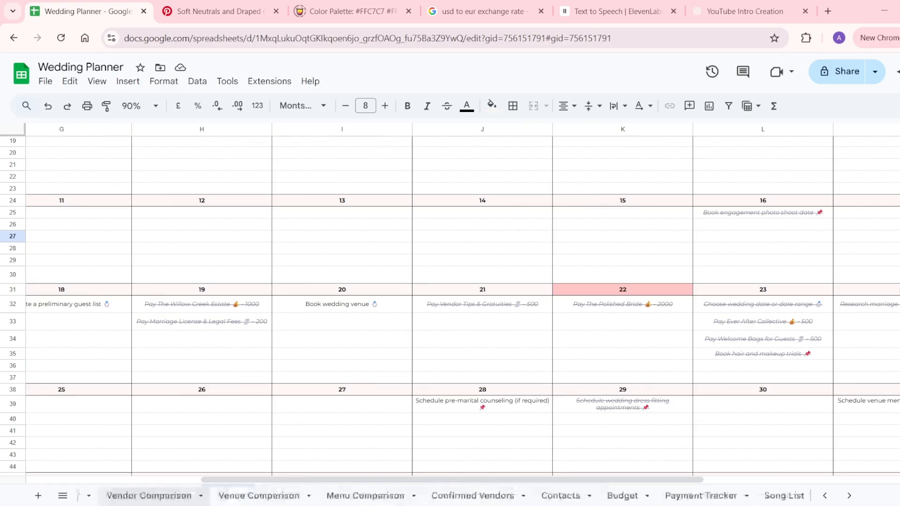
pyautogui.click(680, 495)
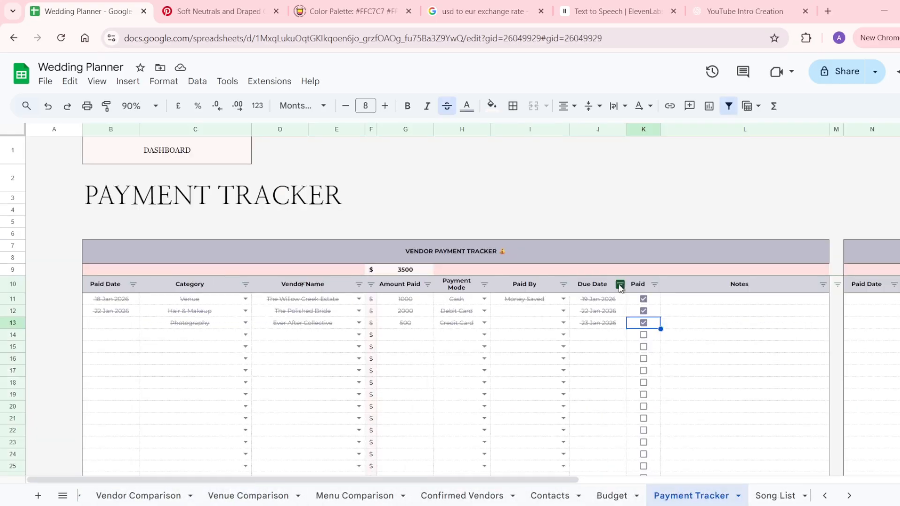
# Close the Paid column filter with both values shown, then go to Song List.
pyautogui.click(654, 285)
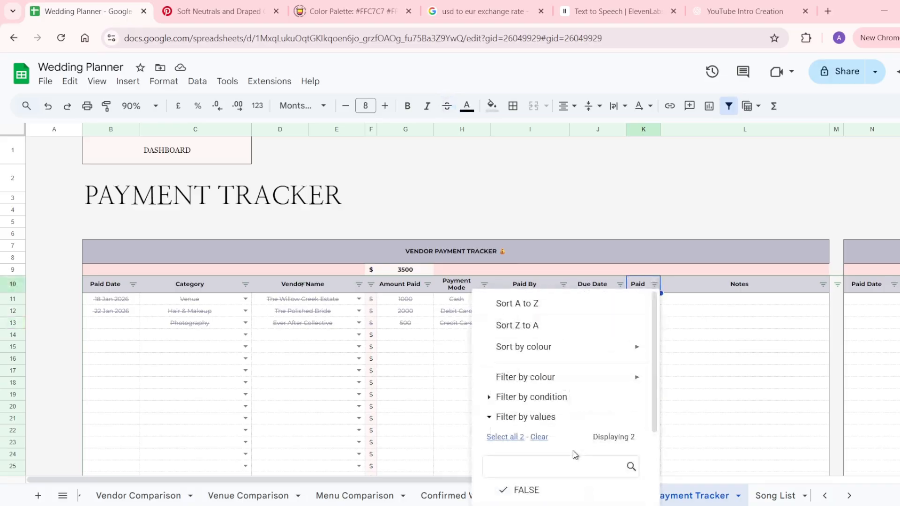
pyautogui.scroll(-2, 575, 454)
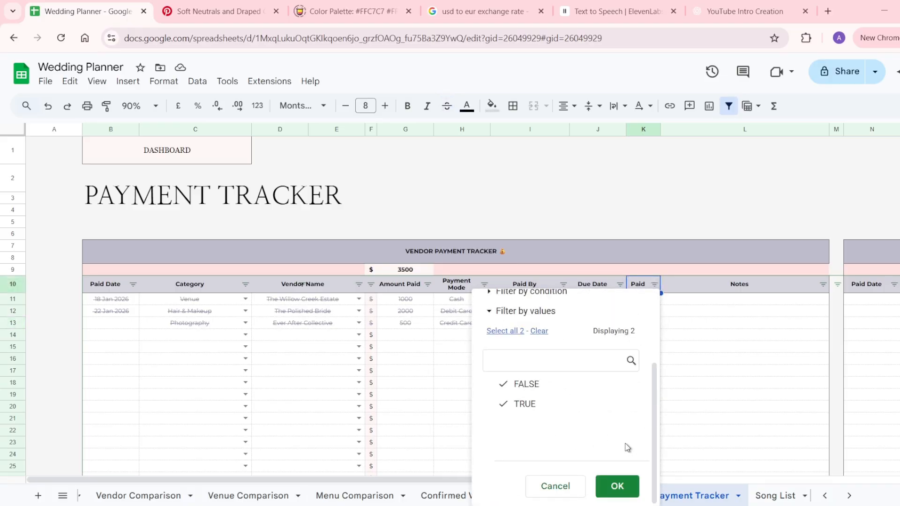
pyautogui.click(625, 487)
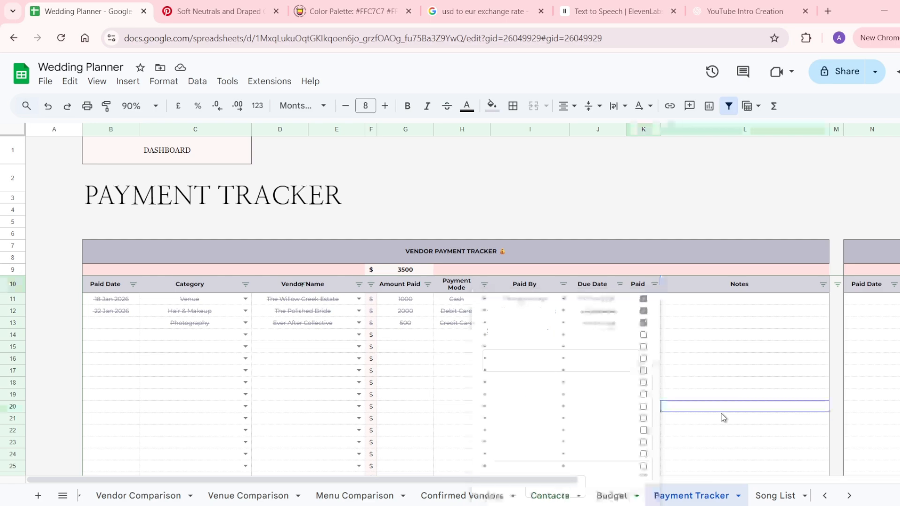
pyautogui.click(721, 413)
pyautogui.hscroll(5, 723, 417)
pyautogui.hscroll(5, 722, 416)
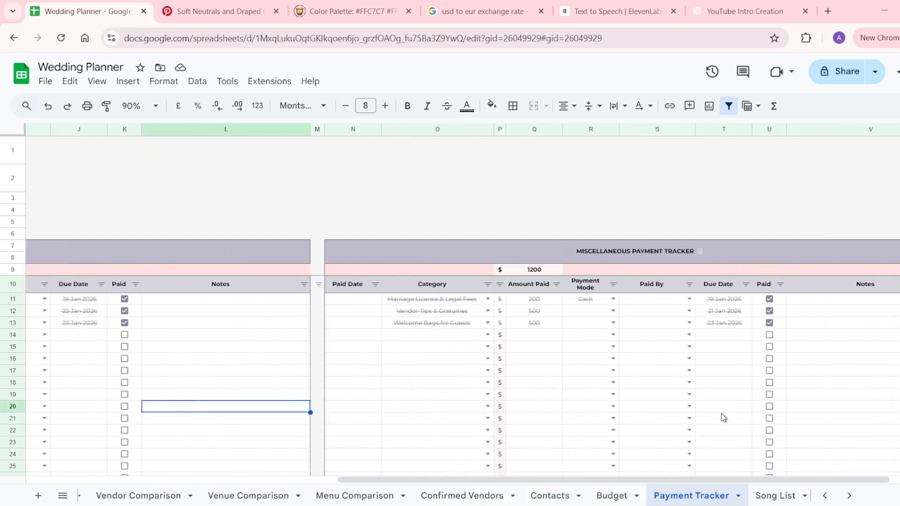
pyautogui.hscroll(4, 697, 497)
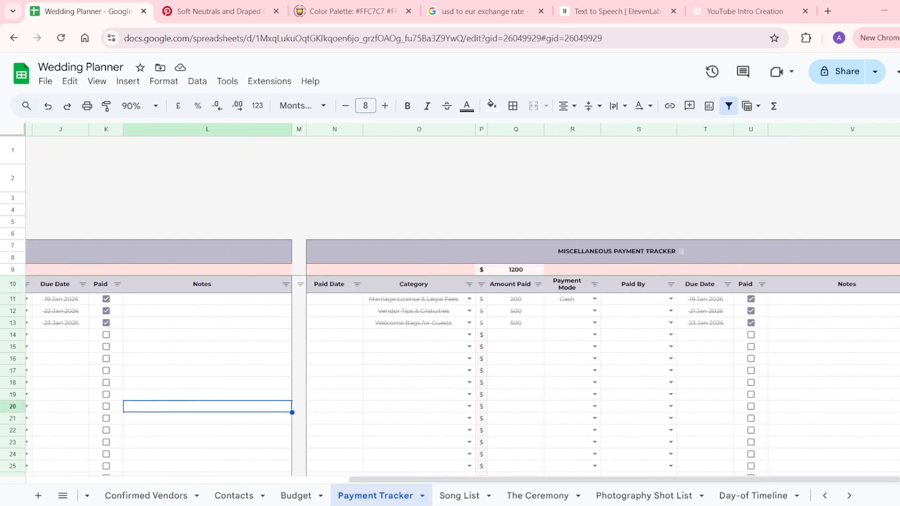
pyautogui.click(458, 496)
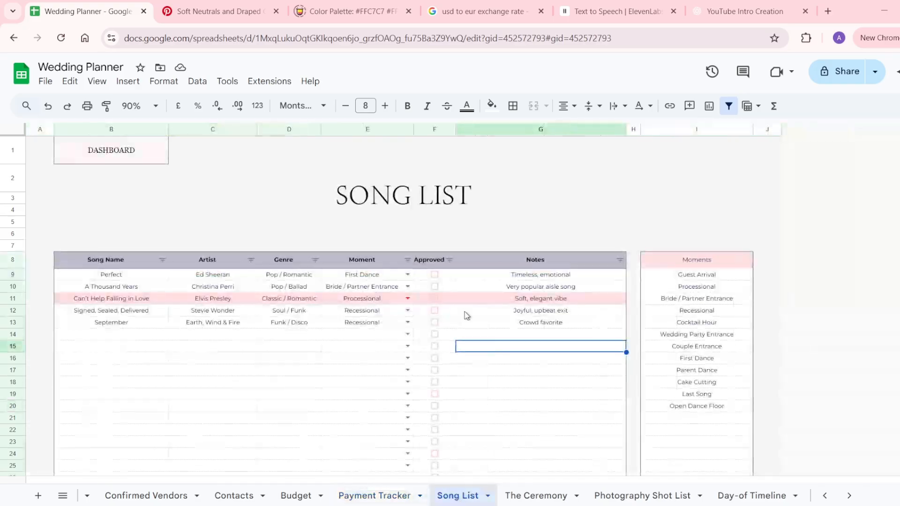
# Look over the Moment choices and the empty row 14 cells without entering anything.
pyautogui.moveTo(670, 285); pyautogui.dragTo(694, 410)
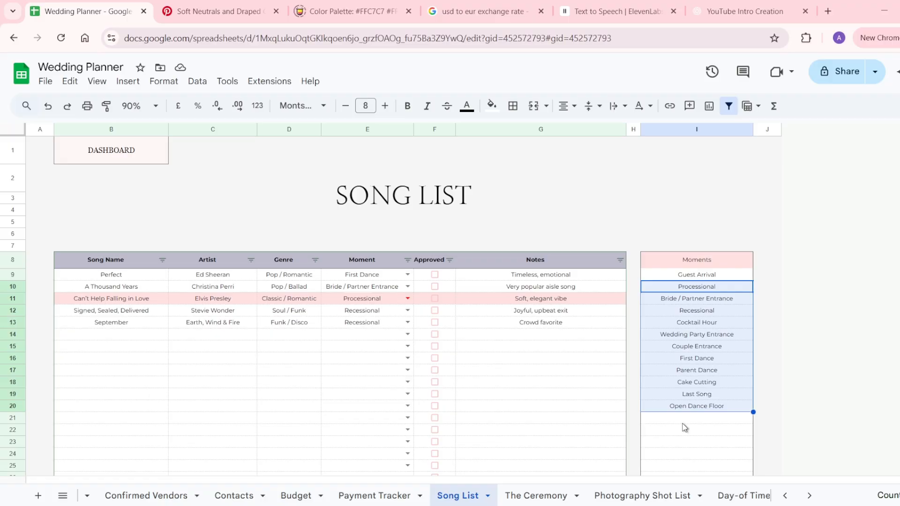
pyautogui.click(683, 422)
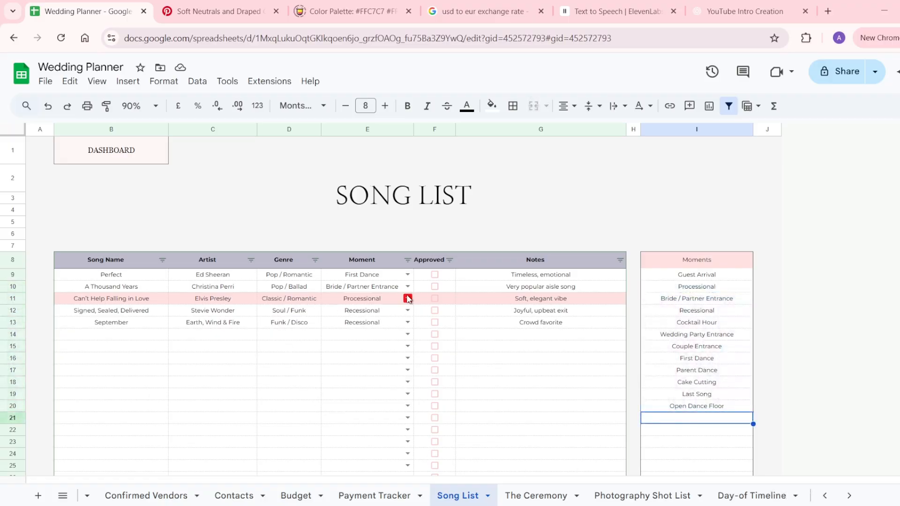
pyautogui.click(408, 334)
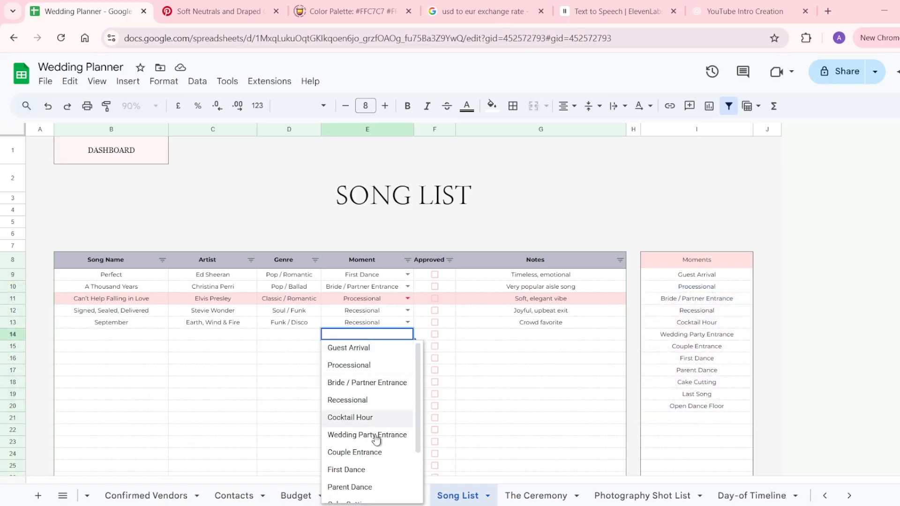
pyautogui.scroll(-3, 374, 468)
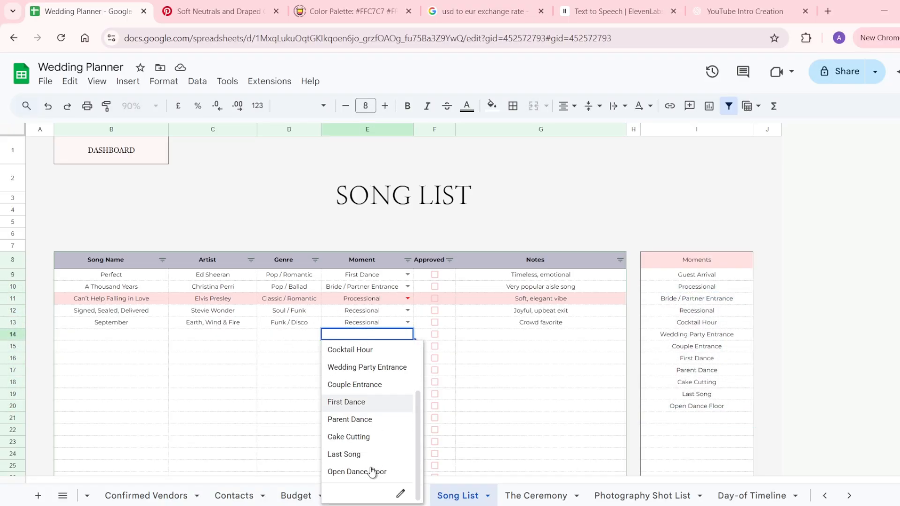
pyautogui.click(513, 386)
pyautogui.click(132, 339)
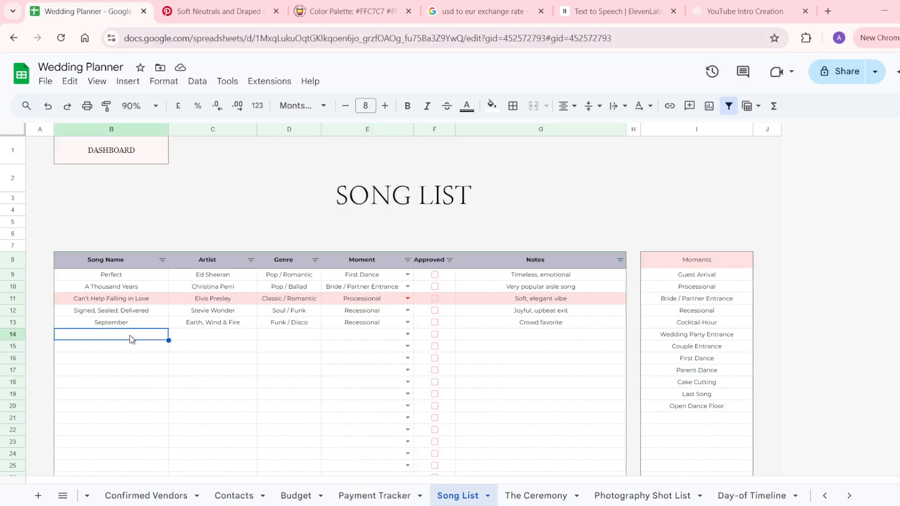
pyautogui.click(194, 336)
pyautogui.click(272, 336)
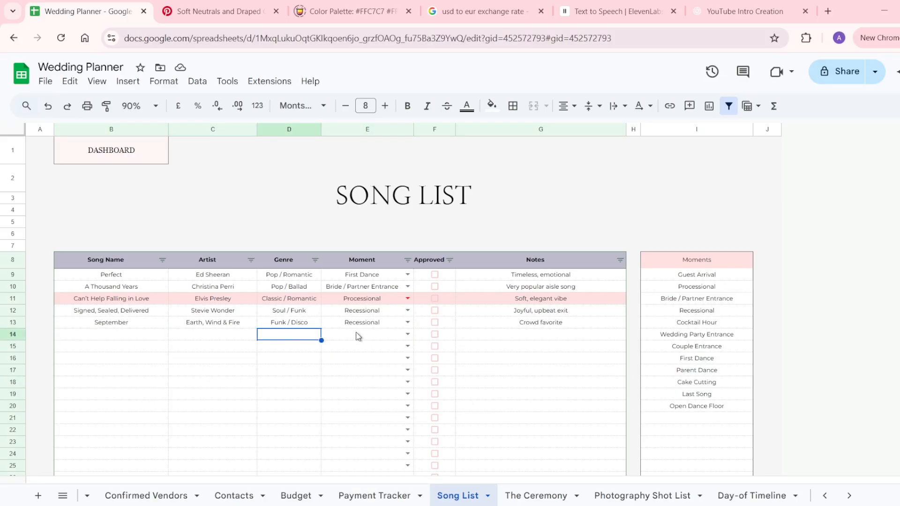
pyautogui.click(360, 336)
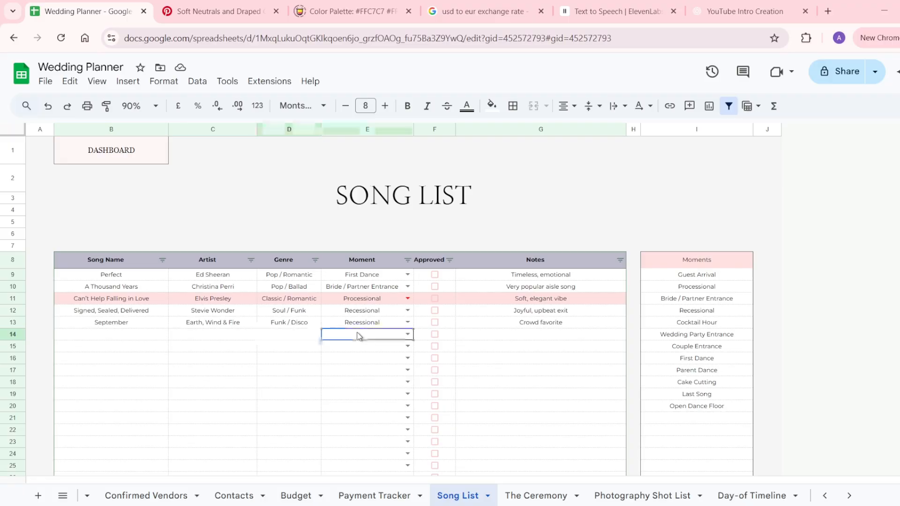
pyautogui.click(467, 337)
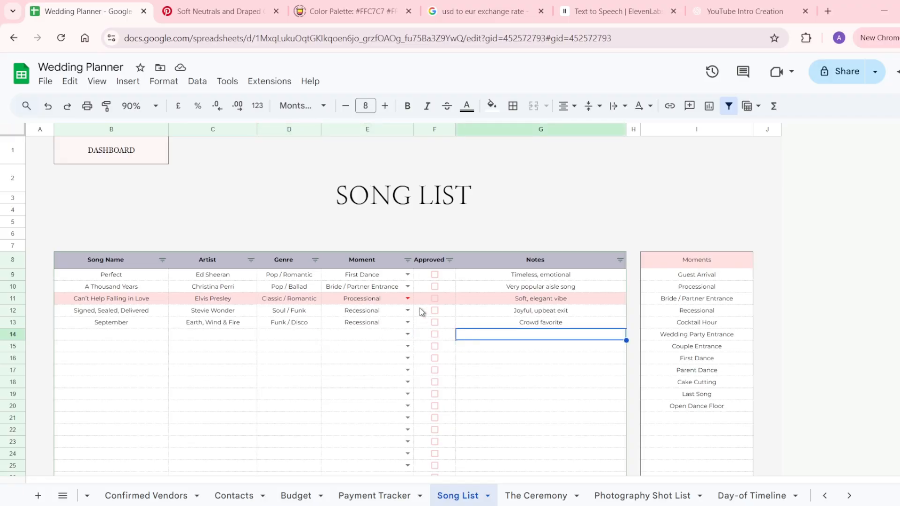
# Tick Approved in F13 for September, then go to The Ceremony sheet.
pyautogui.click(435, 300)
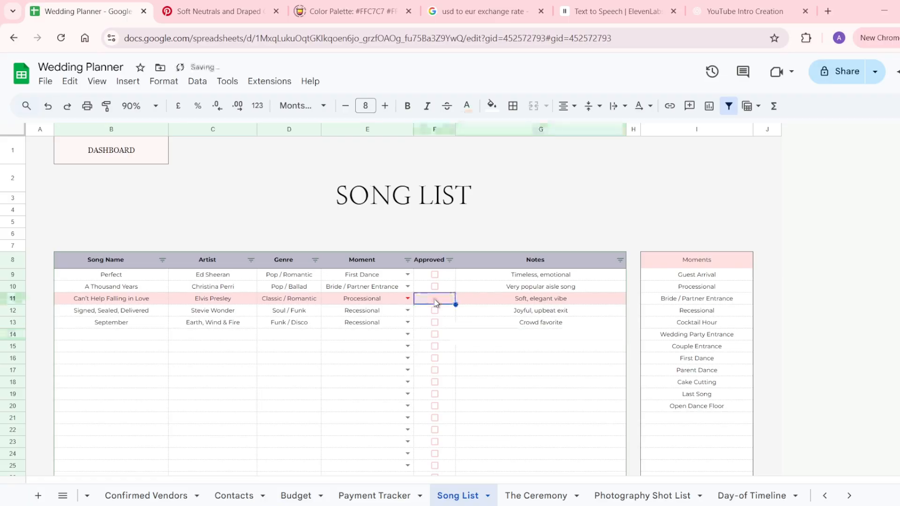
pyautogui.click(434, 323)
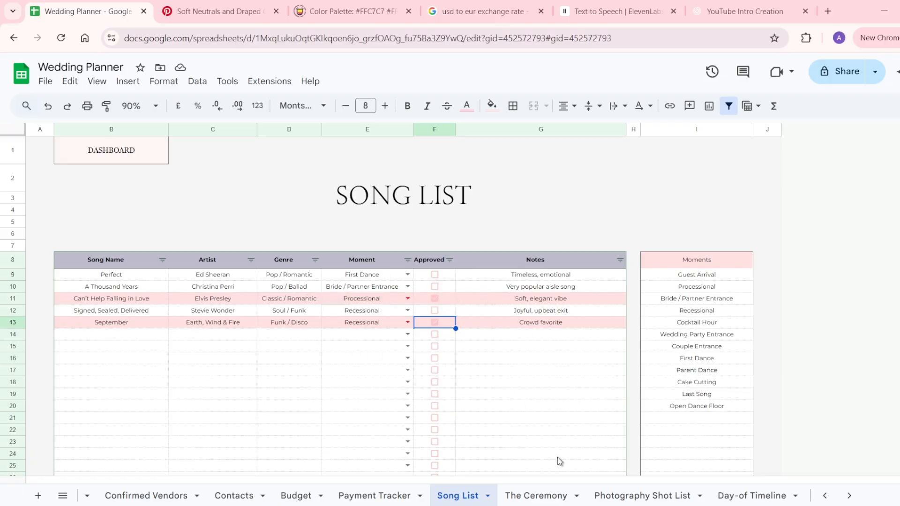
pyautogui.click(549, 497)
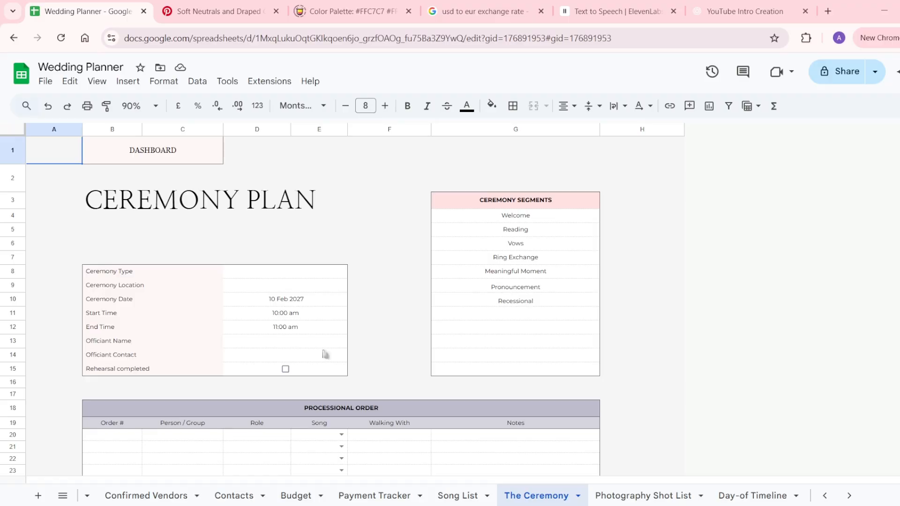
pyautogui.click(139, 276)
pyautogui.moveTo(139, 277); pyautogui.dragTo(293, 375)
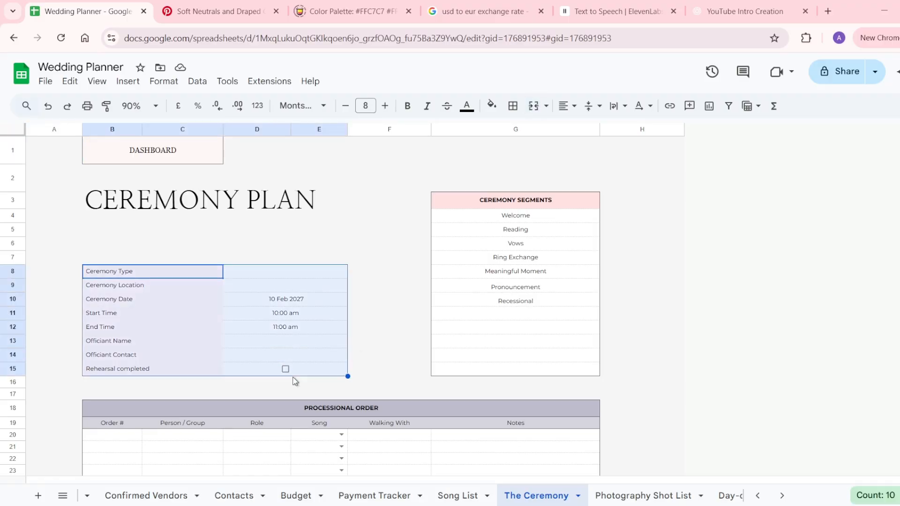
pyautogui.click(294, 276)
pyautogui.click(293, 286)
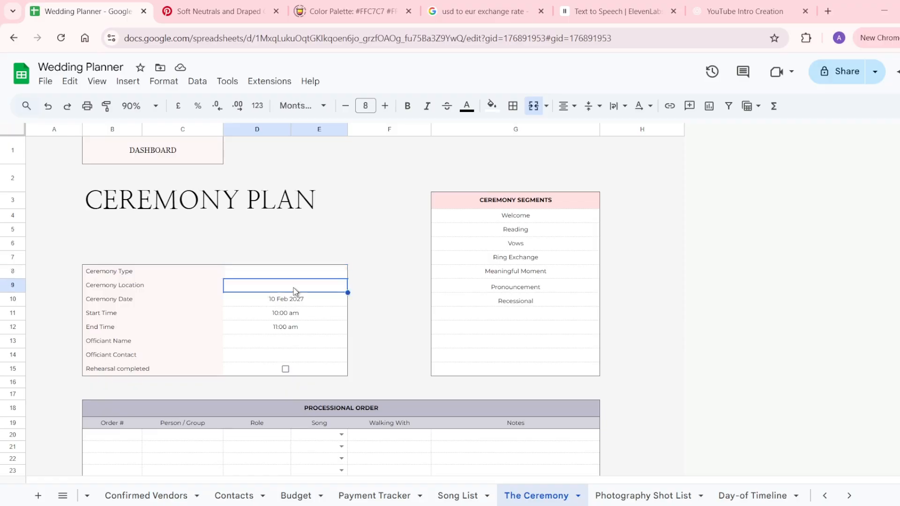
pyautogui.click(302, 302)
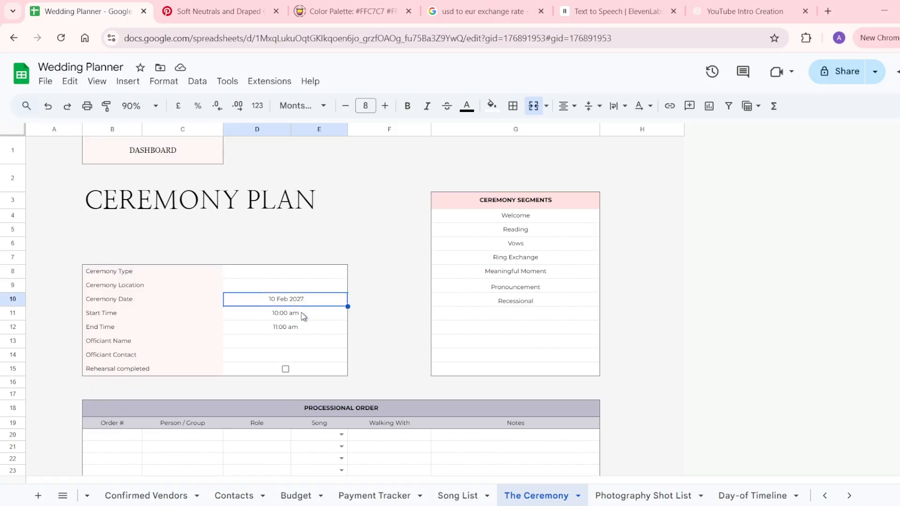
pyautogui.click(303, 316)
pyautogui.click(303, 328)
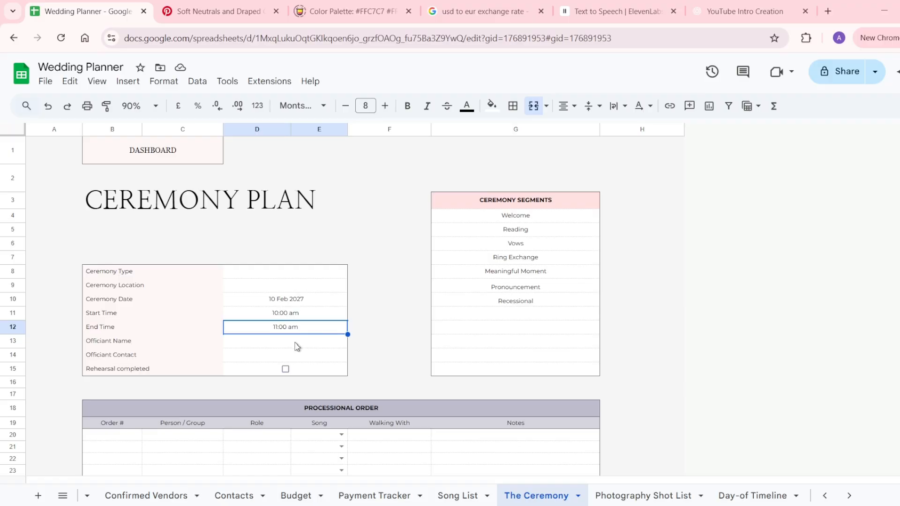
pyautogui.click(296, 344)
pyautogui.click(295, 358)
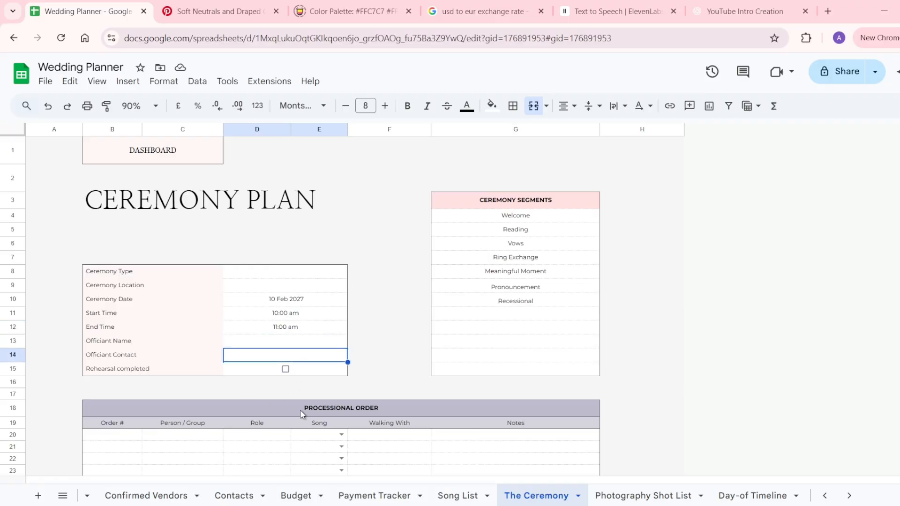
pyautogui.click(285, 369)
pyautogui.click(285, 370)
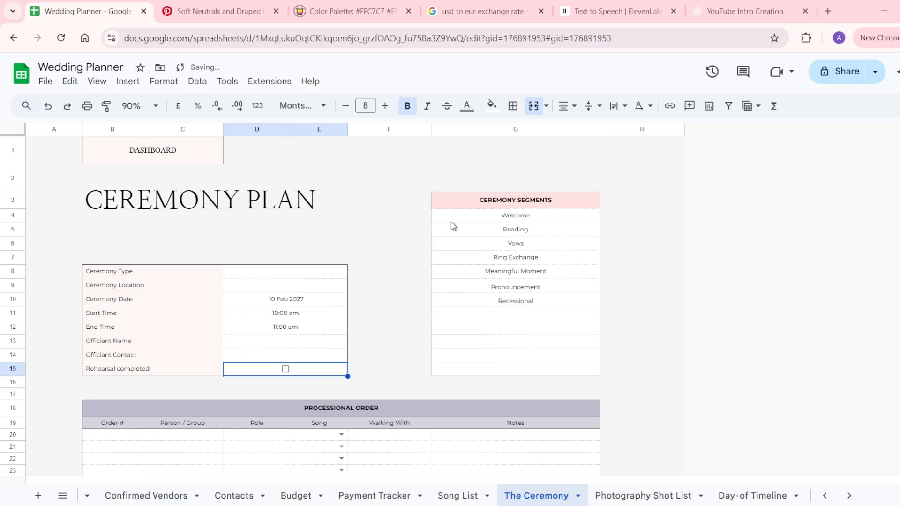
pyautogui.scroll(-3, 406, 404)
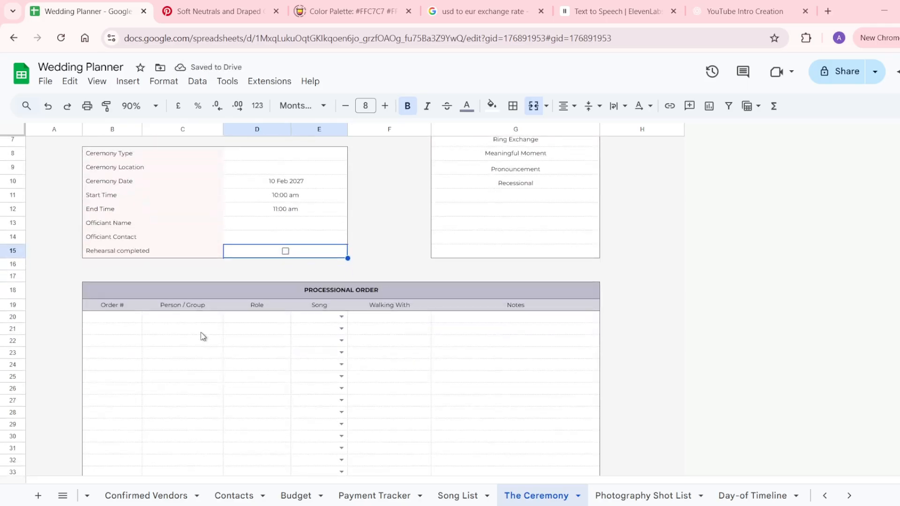
pyautogui.scroll(-1, 201, 333)
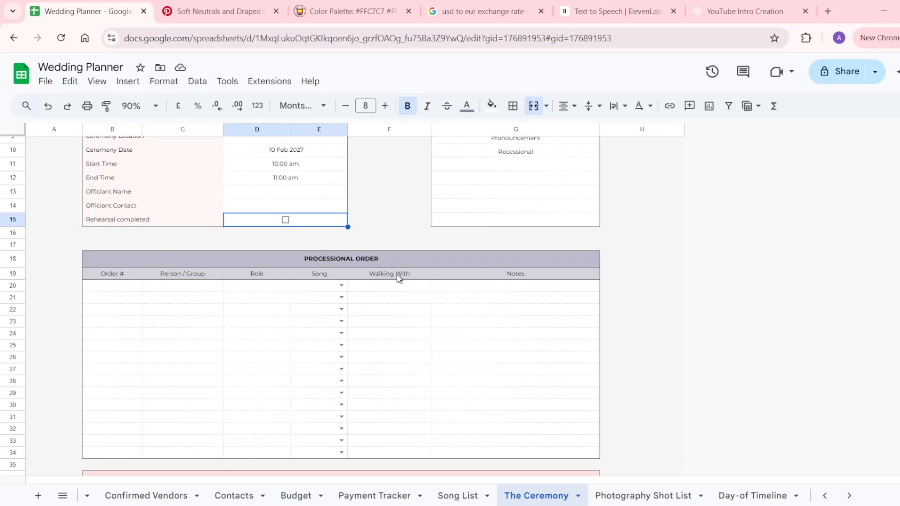
pyautogui.click(341, 285)
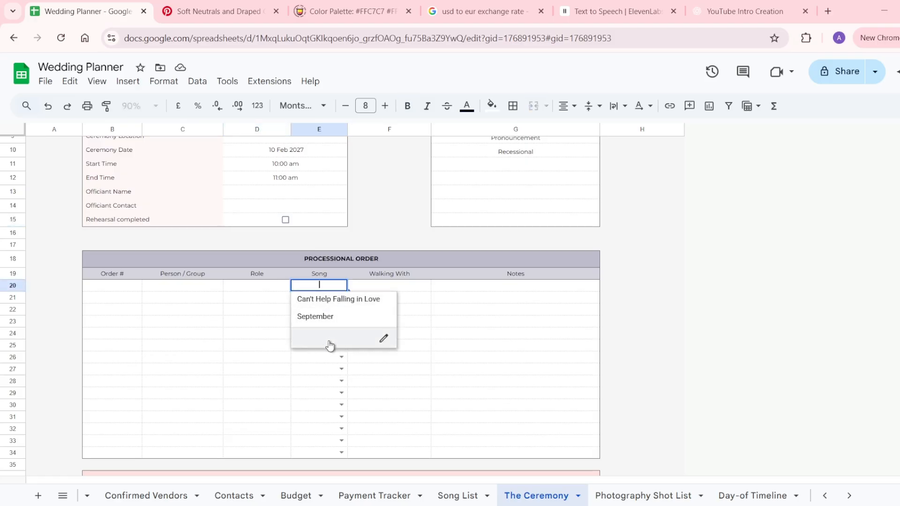
pyautogui.click(355, 358)
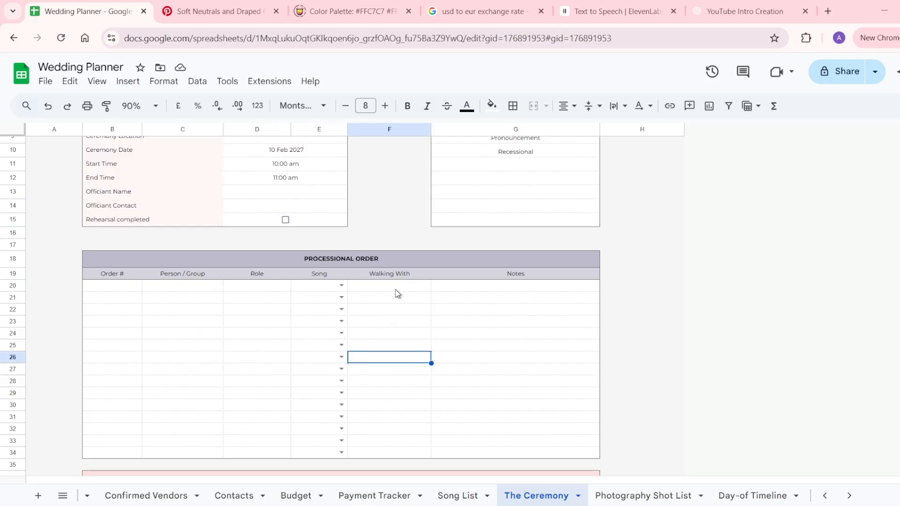
pyautogui.click(396, 289)
pyautogui.click(467, 290)
pyautogui.click(462, 336)
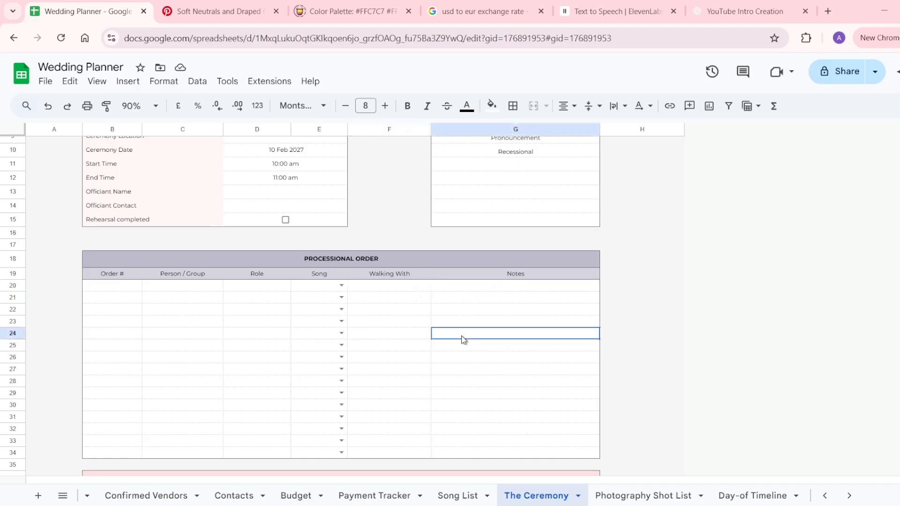
pyautogui.scroll(-3, 462, 338)
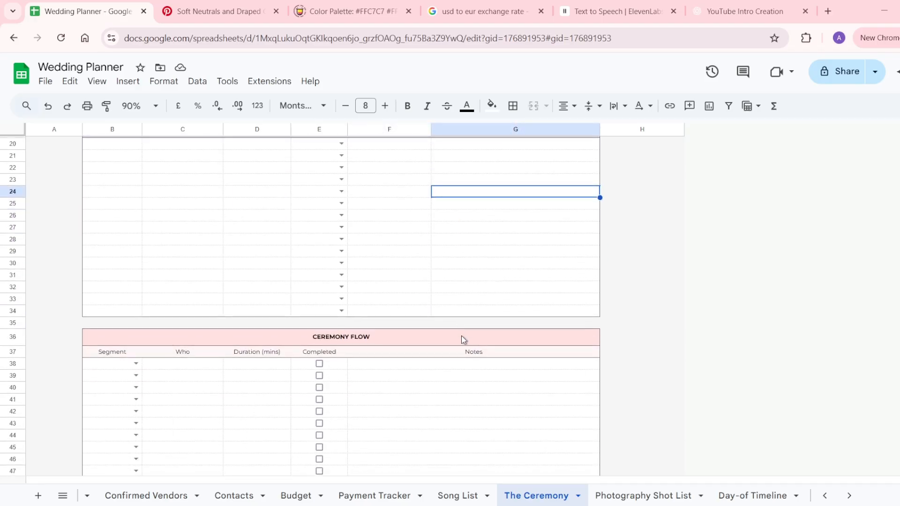
pyautogui.scroll(-1, 461, 335)
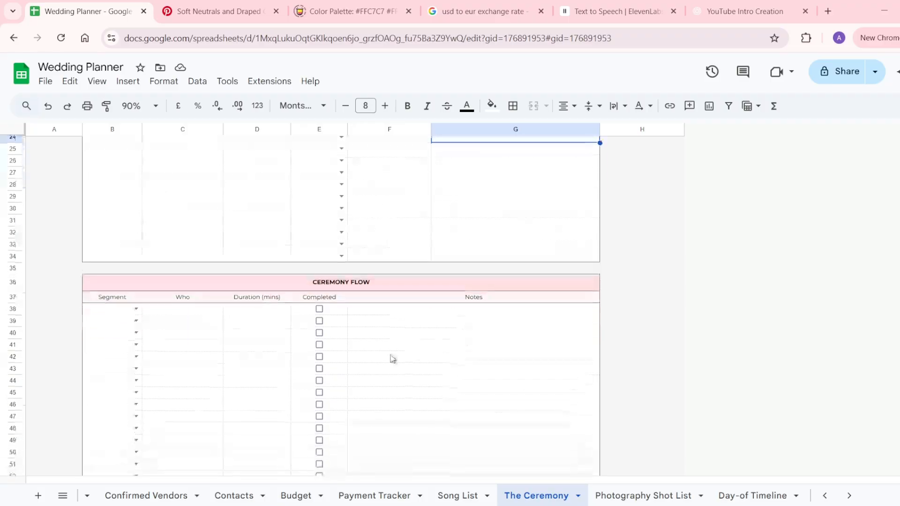
pyautogui.click(135, 309)
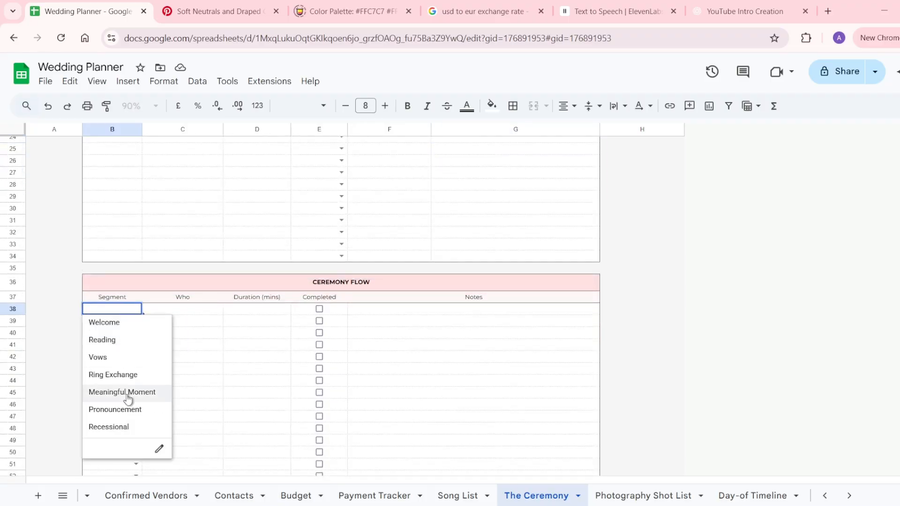
pyautogui.click(200, 312)
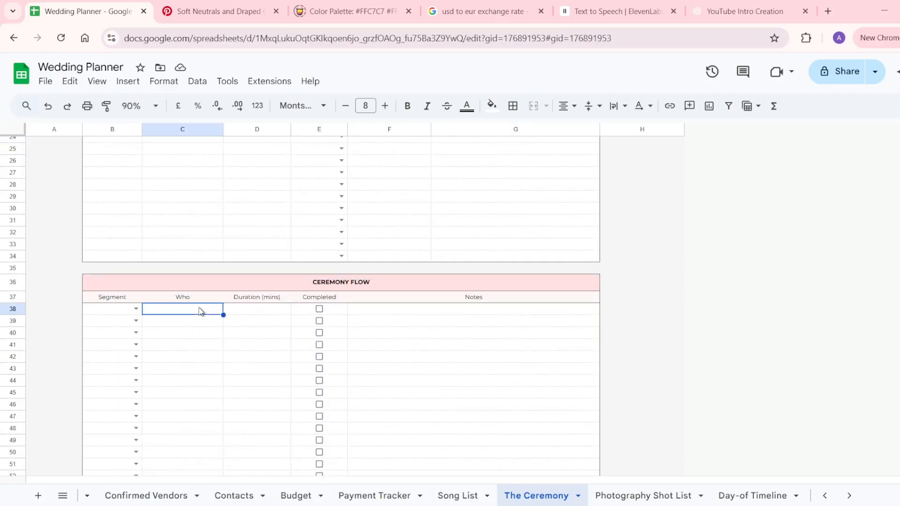
pyautogui.click(262, 310)
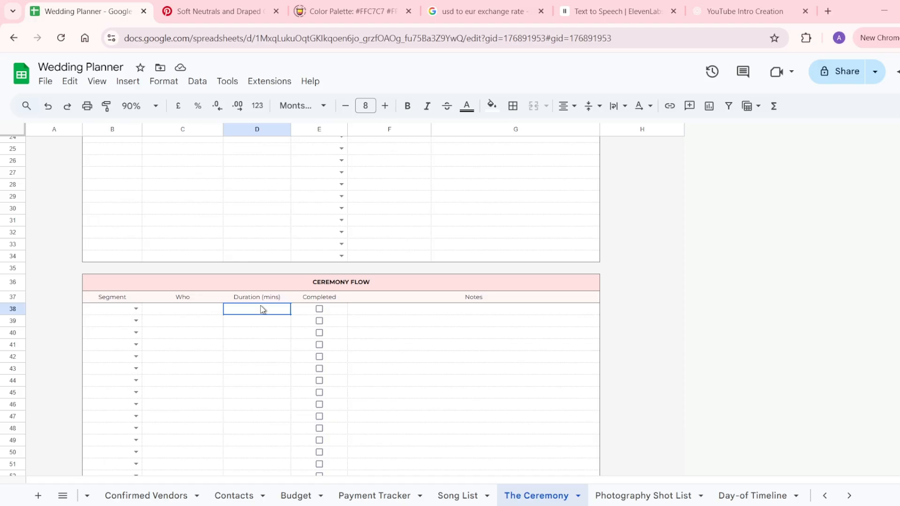
pyautogui.click(338, 311)
pyautogui.click(400, 315)
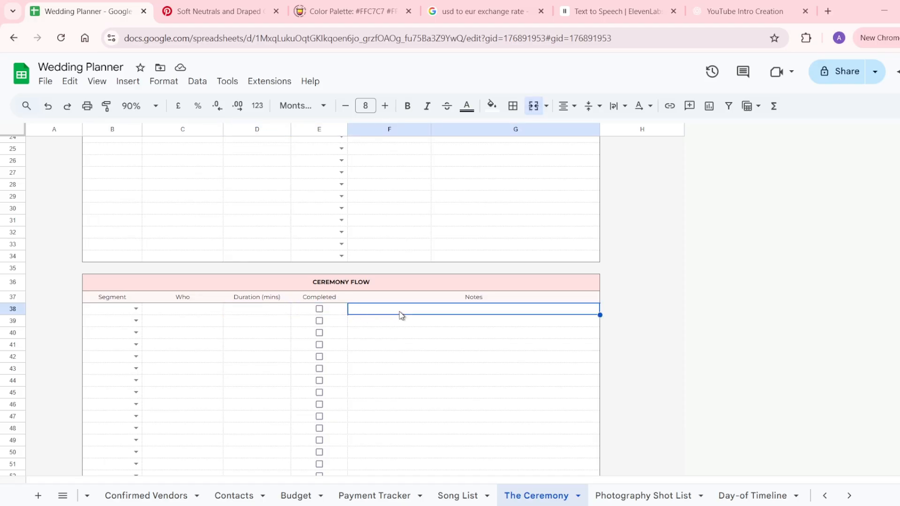
pyautogui.scroll(-6, 400, 315)
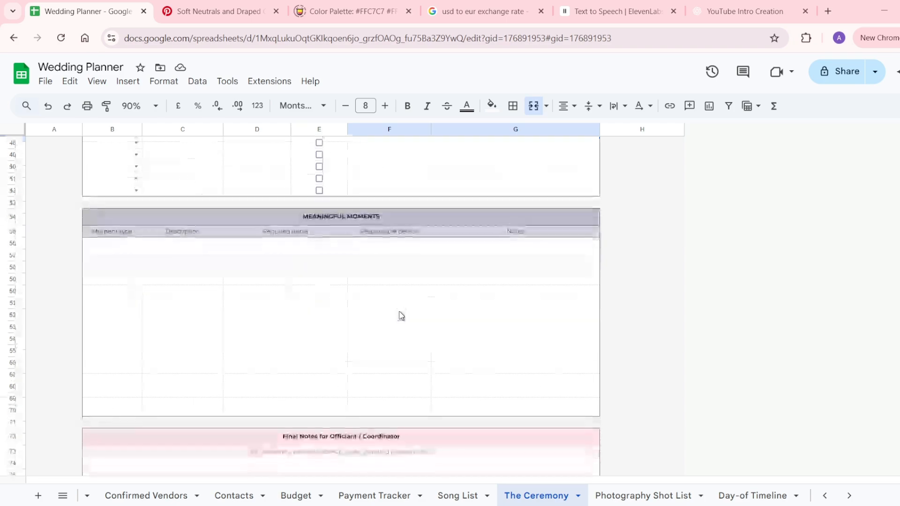
# Review the Meaningful Moments table, clicking through its first row's cells.
pyautogui.moveTo(170, 220); pyautogui.dragTo(171, 415)
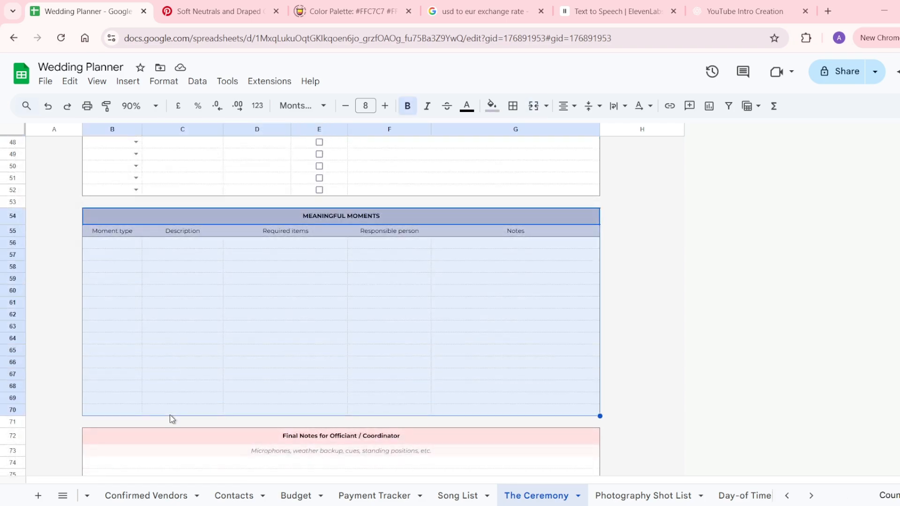
pyautogui.click(111, 245)
pyautogui.click(174, 247)
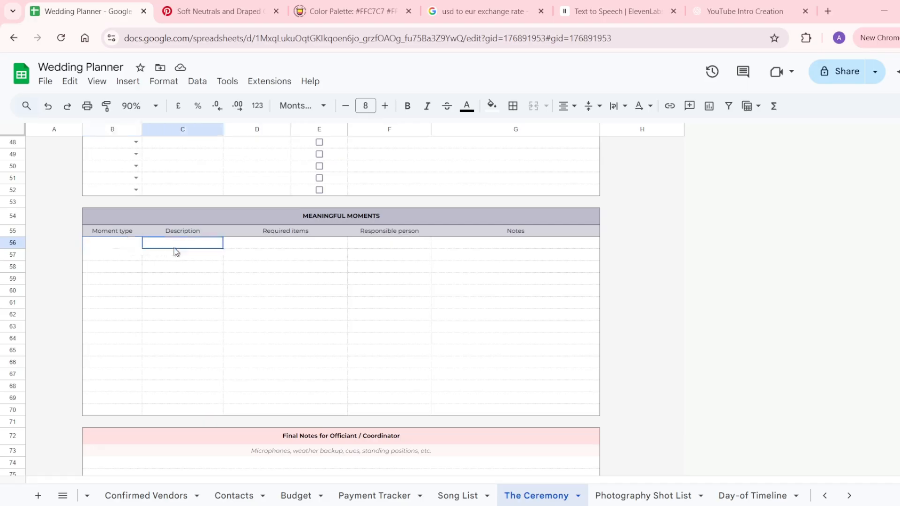
pyautogui.click(270, 247)
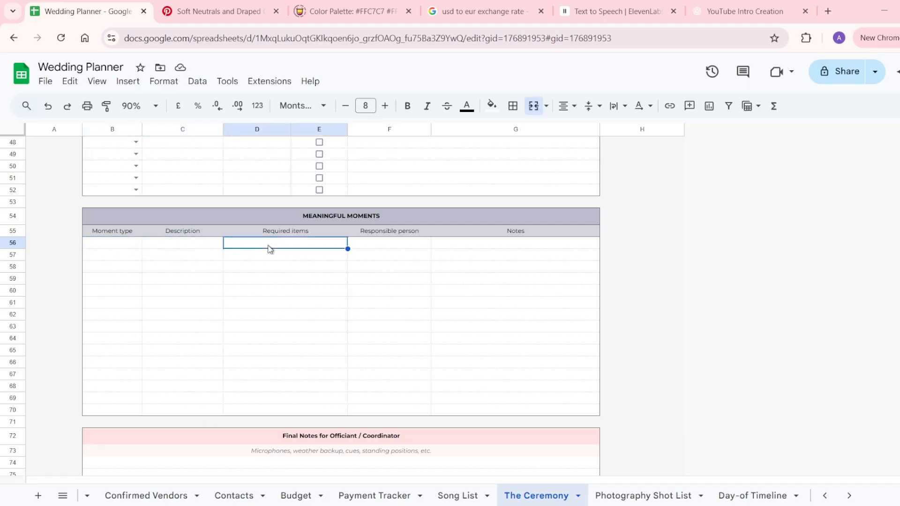
pyautogui.click(382, 245)
pyautogui.click(468, 248)
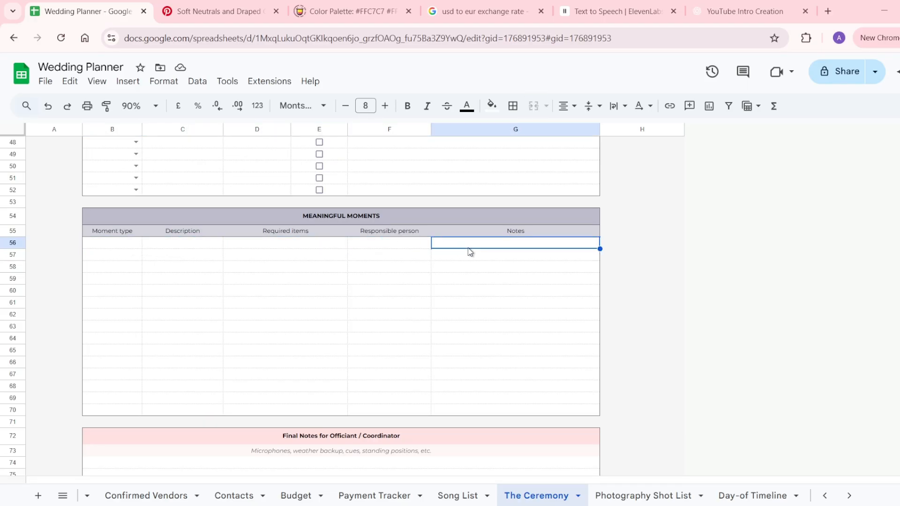
# Look through the Final Notes officiant rows, then move to the Photography Shot List sheet.
pyautogui.scroll(-3, 446, 398)
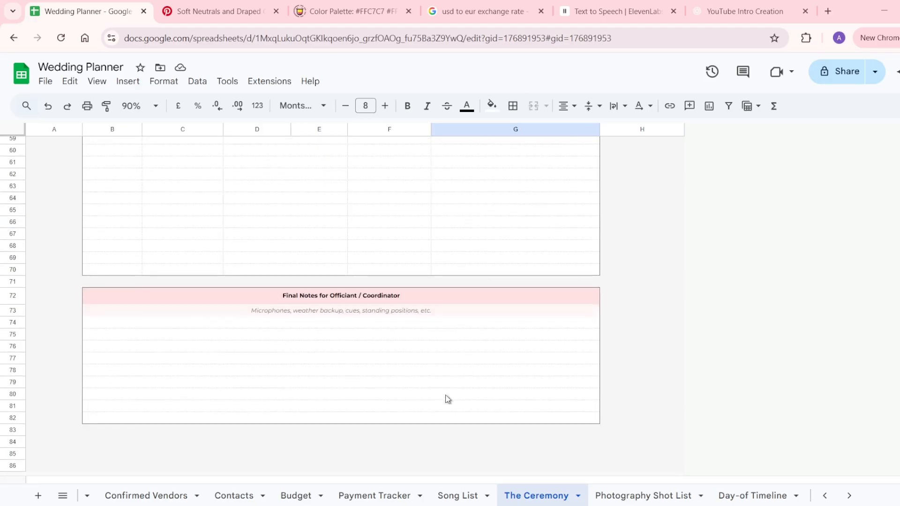
pyautogui.moveTo(368, 300); pyautogui.dragTo(366, 423)
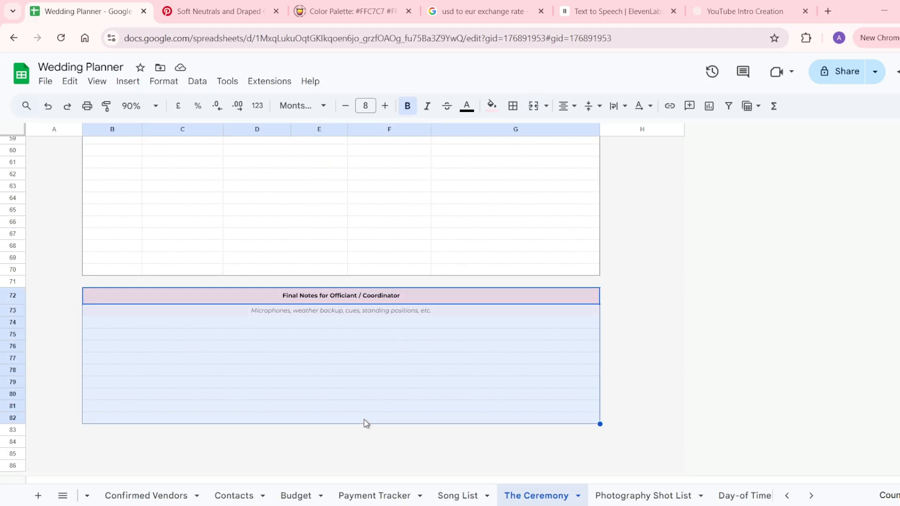
pyautogui.doubleClick(430, 333)
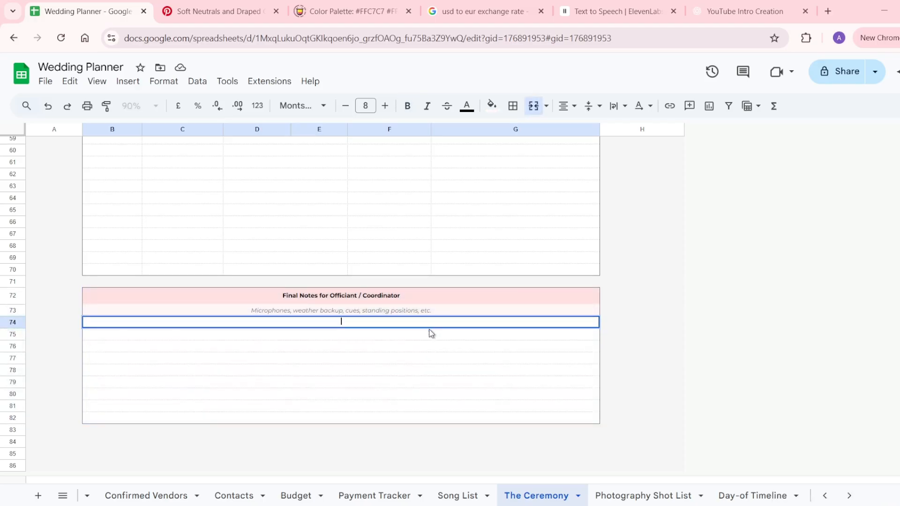
pyautogui.click(425, 336)
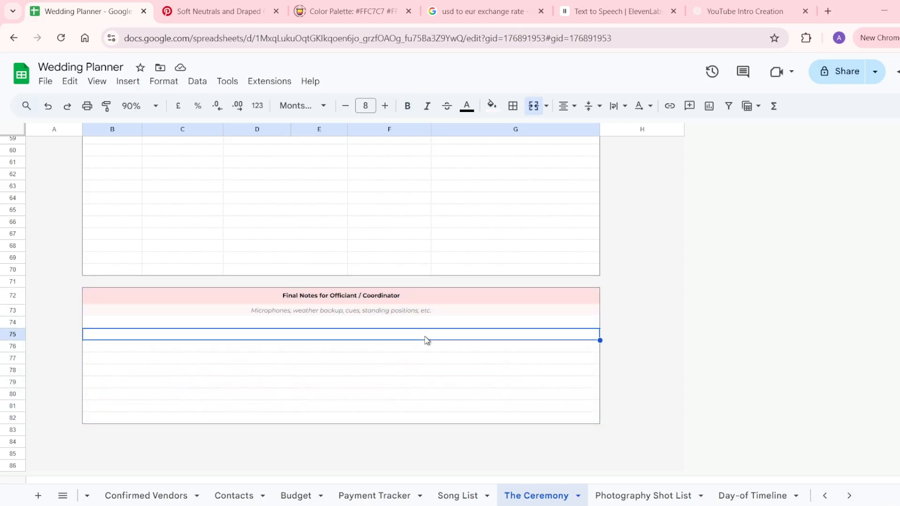
pyautogui.scroll(15, 426, 341)
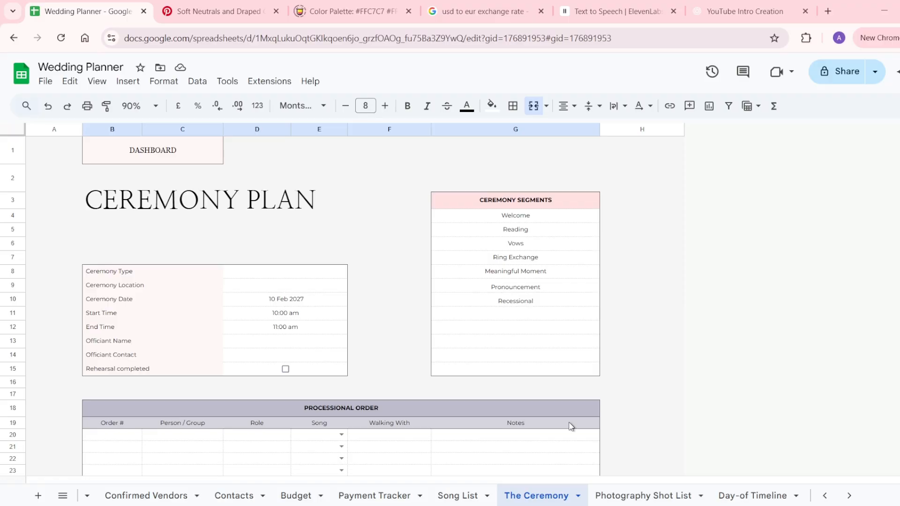
pyautogui.hscroll(2, 617, 493)
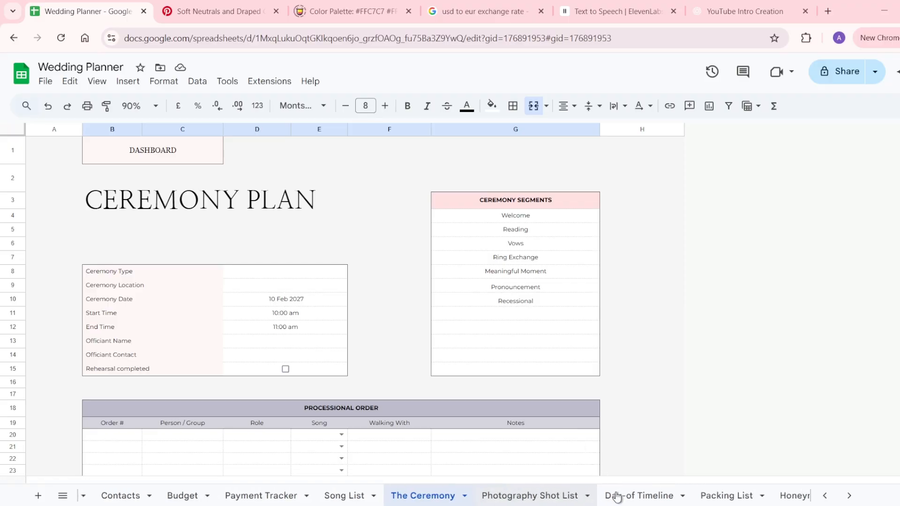
pyautogui.click(545, 497)
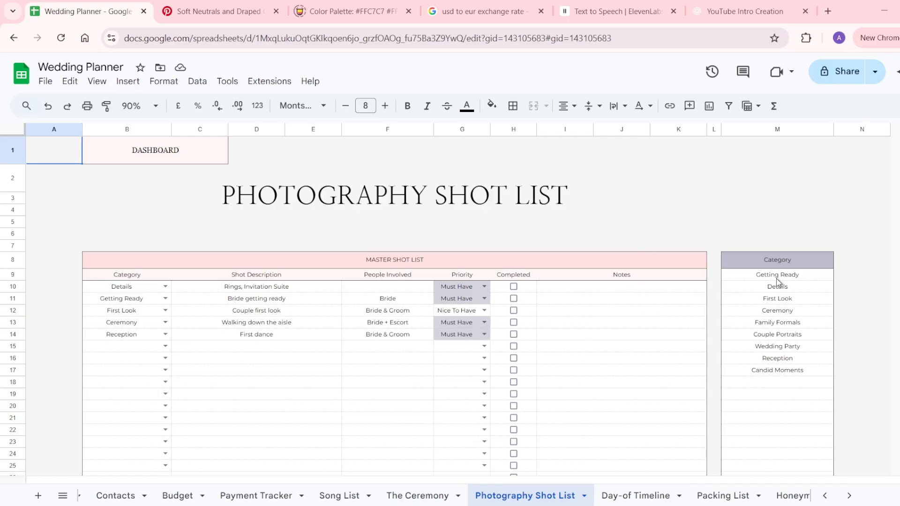
# Review the shot category list and the Reception shot's Category choices, leaving them unchanged.
pyautogui.moveTo(778, 280); pyautogui.dragTo(781, 412)
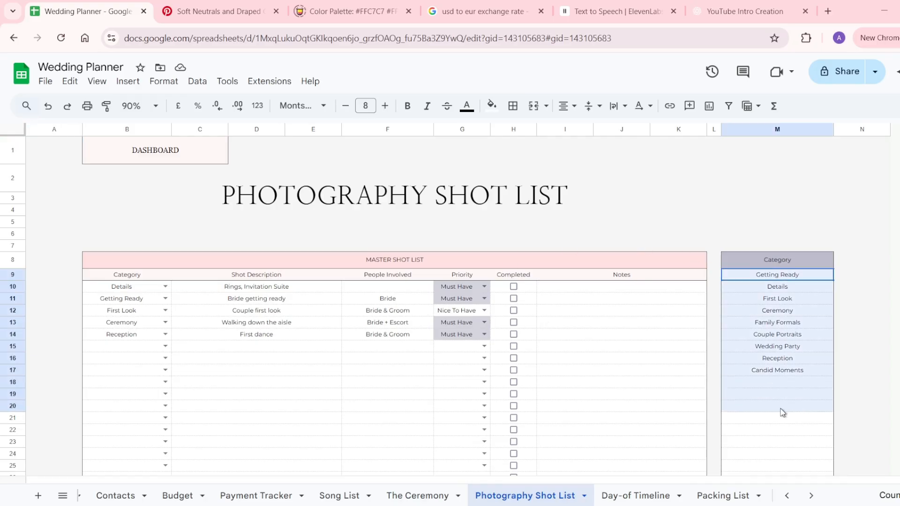
pyautogui.click(795, 374)
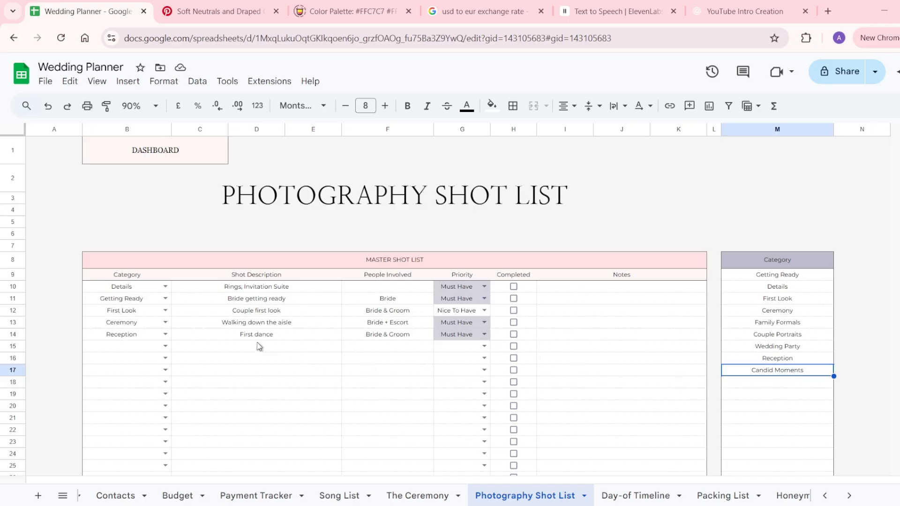
pyautogui.click(166, 335)
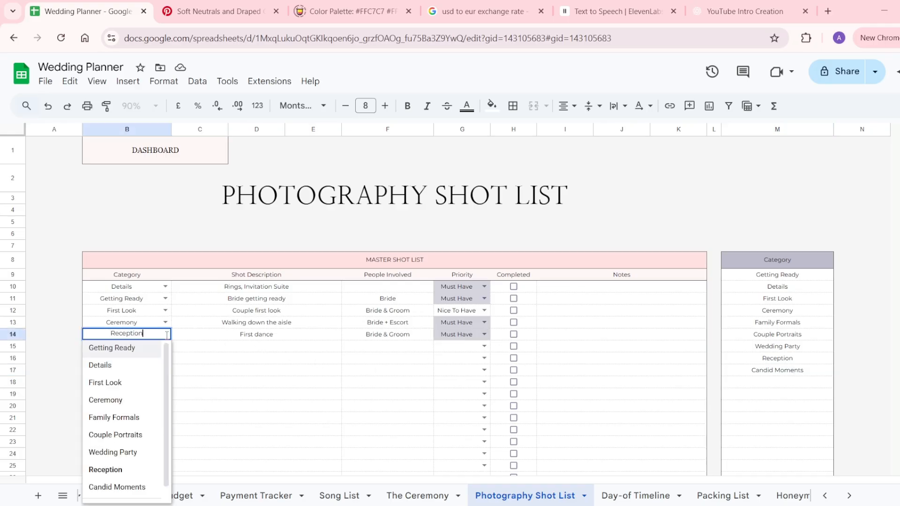
pyautogui.click(231, 336)
pyautogui.click(372, 339)
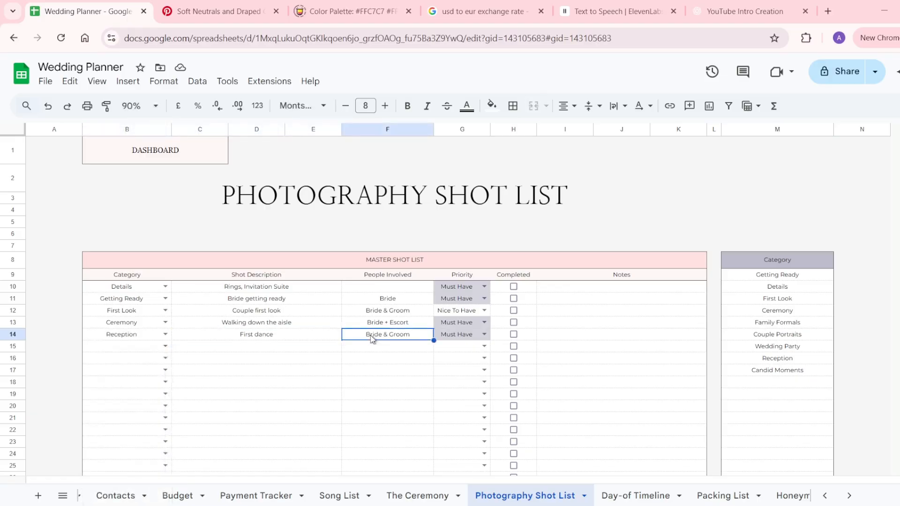
# Check the first dance row's Priority choices, keeping Must Have.
pyautogui.click(307, 340)
pyautogui.click(383, 338)
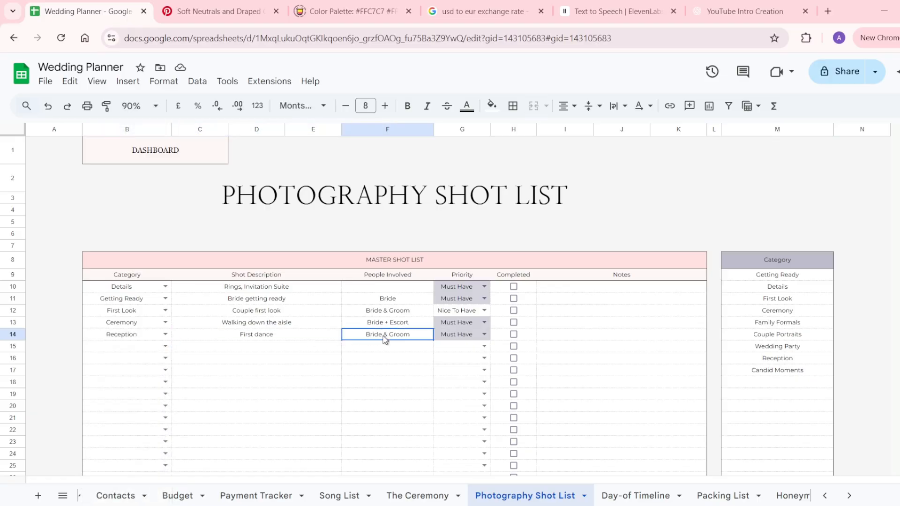
pyautogui.click(457, 336)
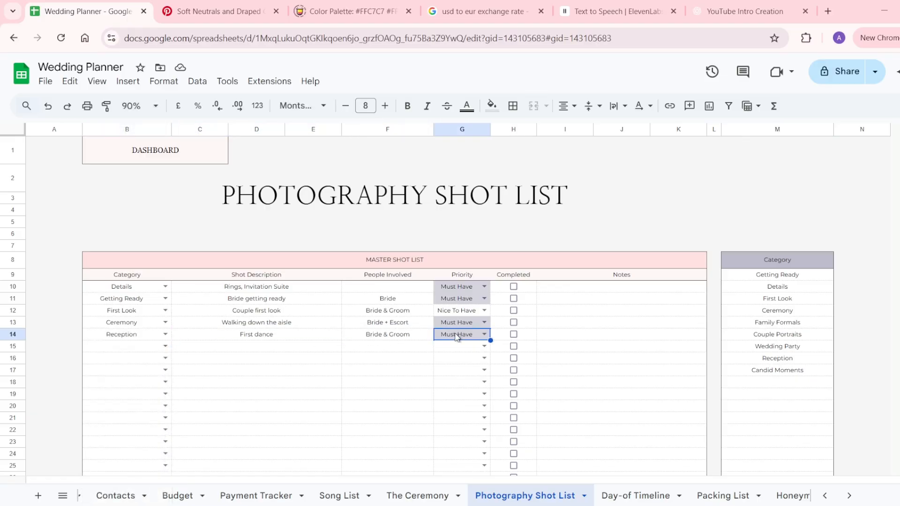
pyautogui.click(484, 334)
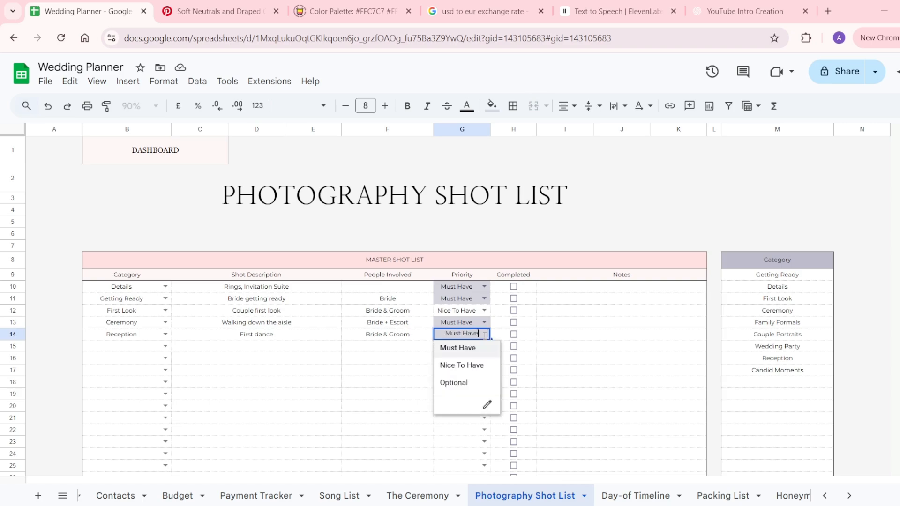
pyautogui.click(525, 333)
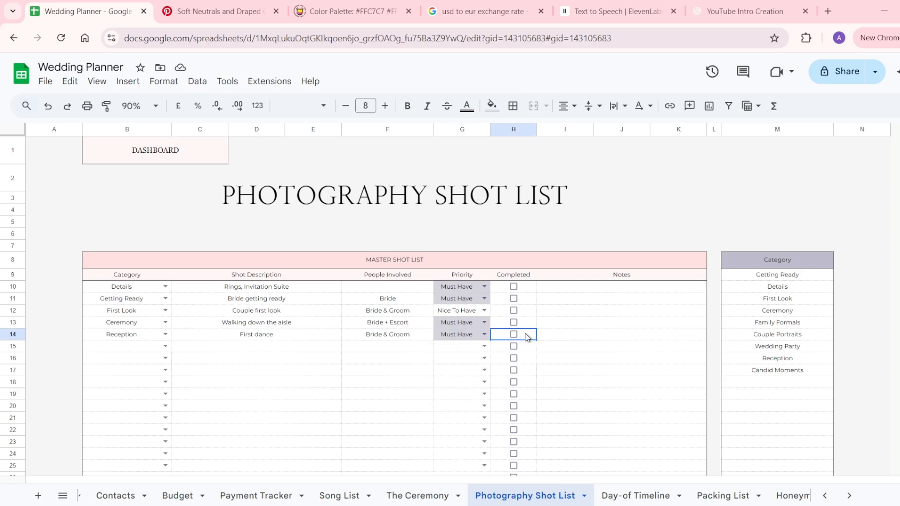
# Scroll through the rest of the shot list, then move to the Day-of Timeline sheet.
pyautogui.click(563, 335)
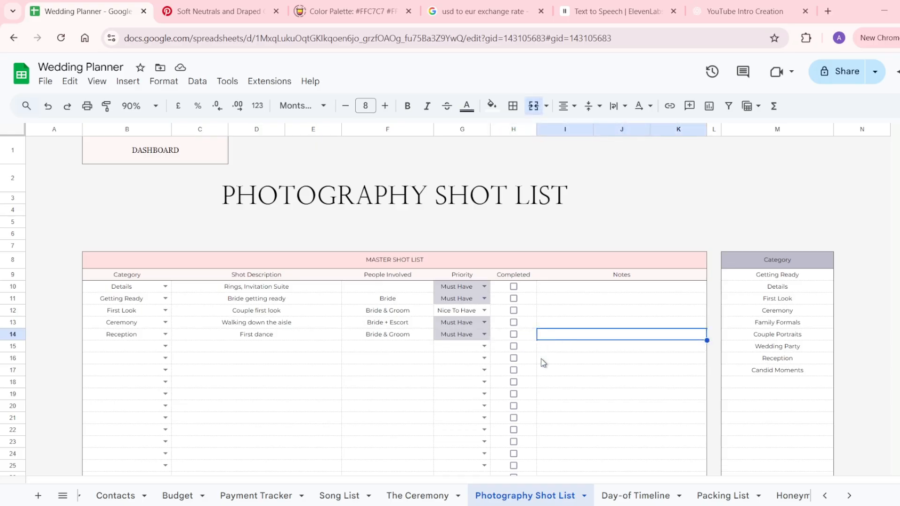
pyautogui.scroll(-2, 541, 359)
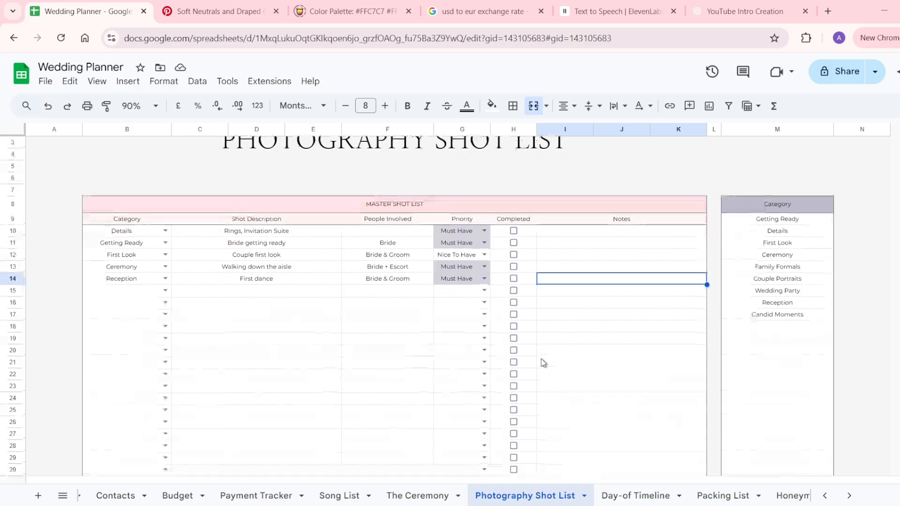
pyautogui.scroll(-3, 589, 495)
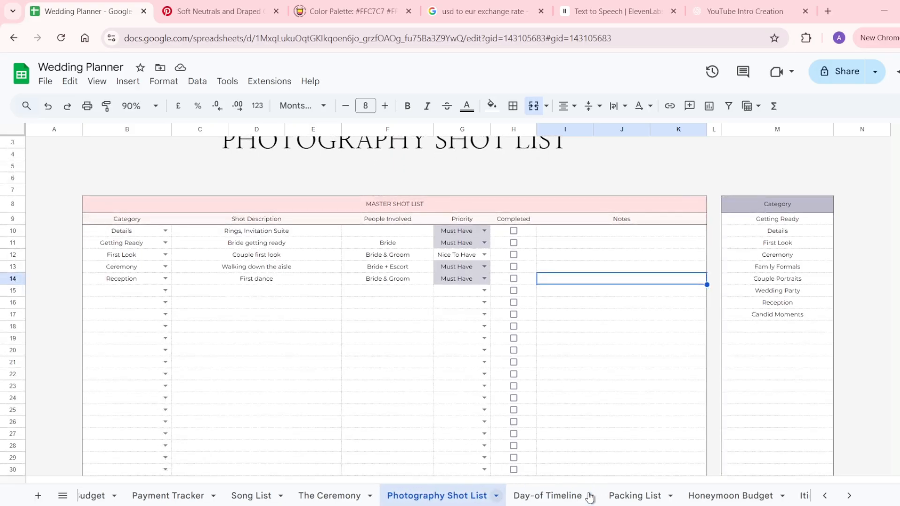
pyautogui.scroll(-2, 589, 497)
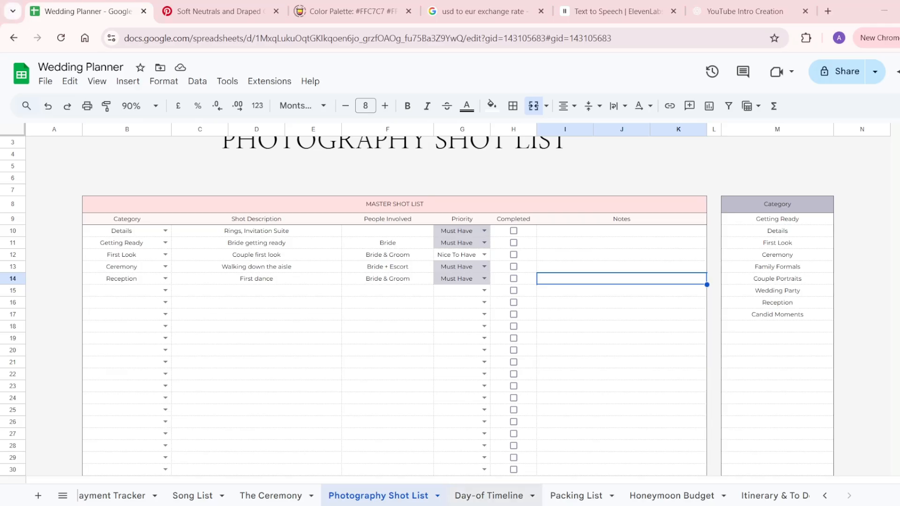
pyautogui.click(489, 497)
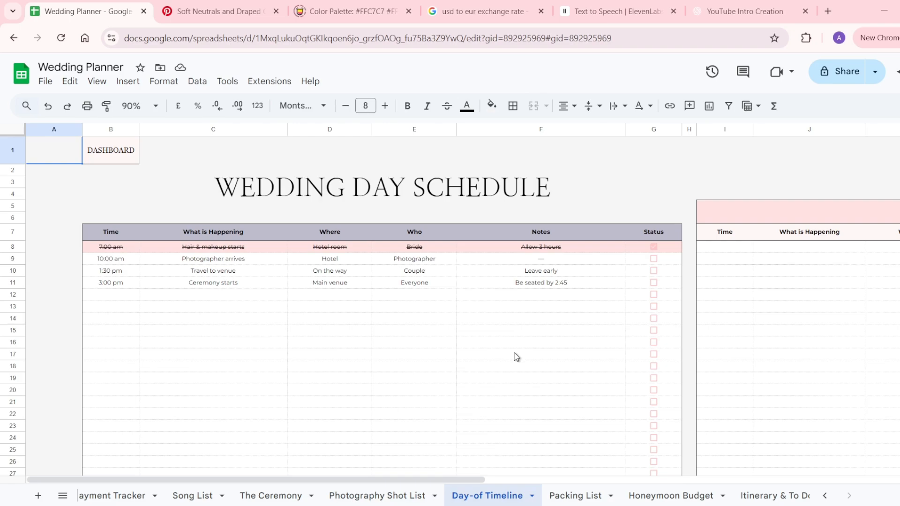
pyautogui.hscroll(10, 515, 357)
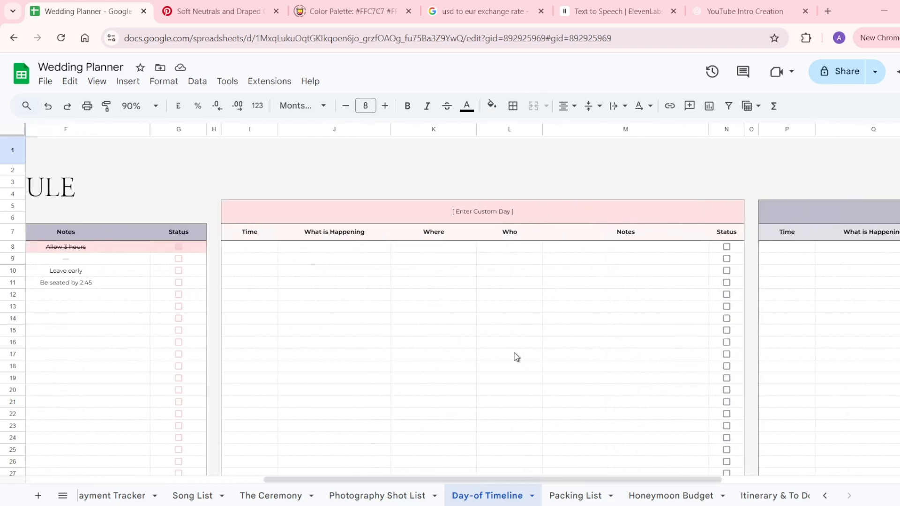
pyautogui.hscroll(4, 516, 356)
pyautogui.hscroll(-9, 515, 357)
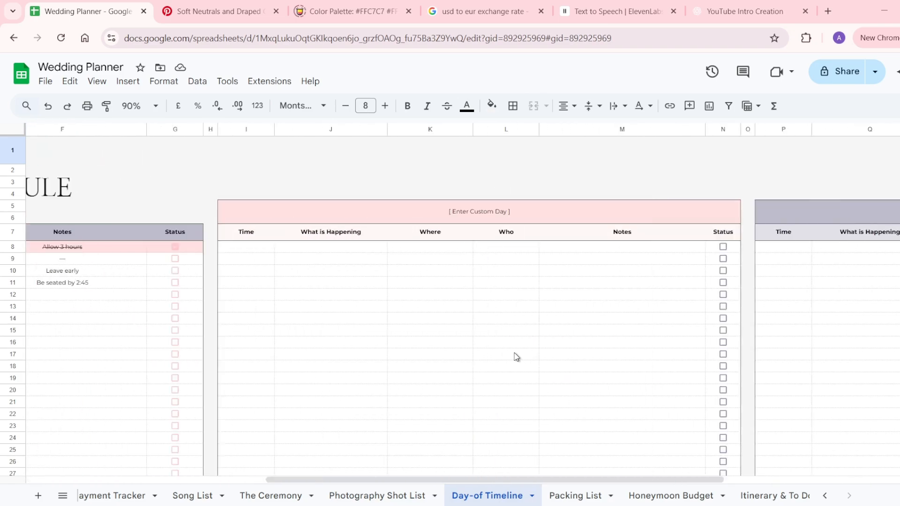
pyautogui.hscroll(-7, 515, 356)
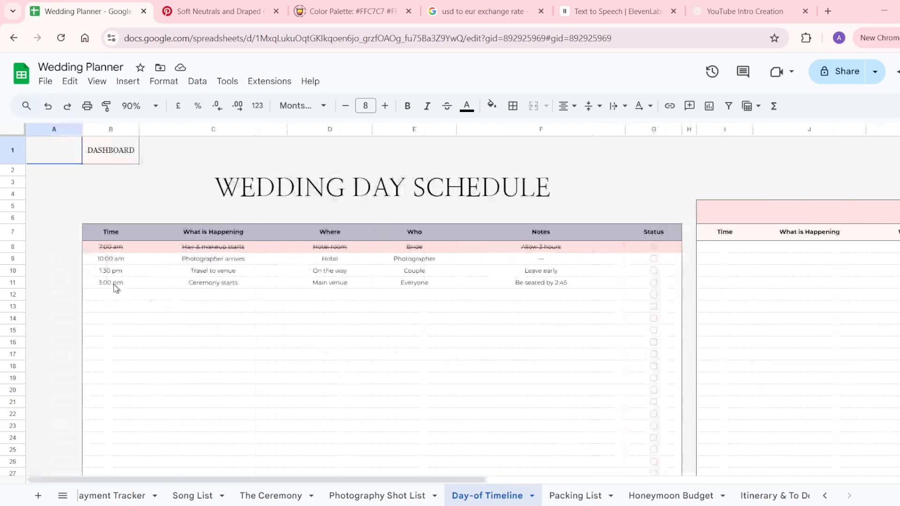
pyautogui.click(116, 288)
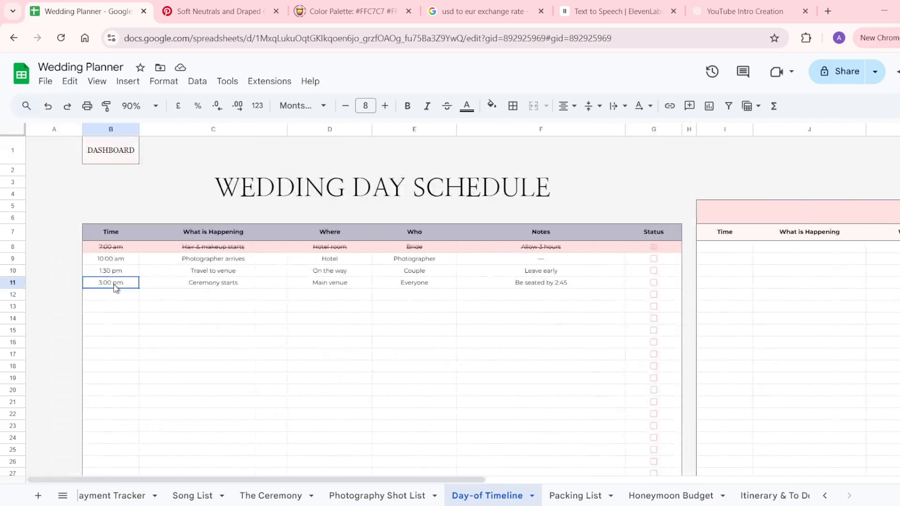
pyautogui.click(173, 286)
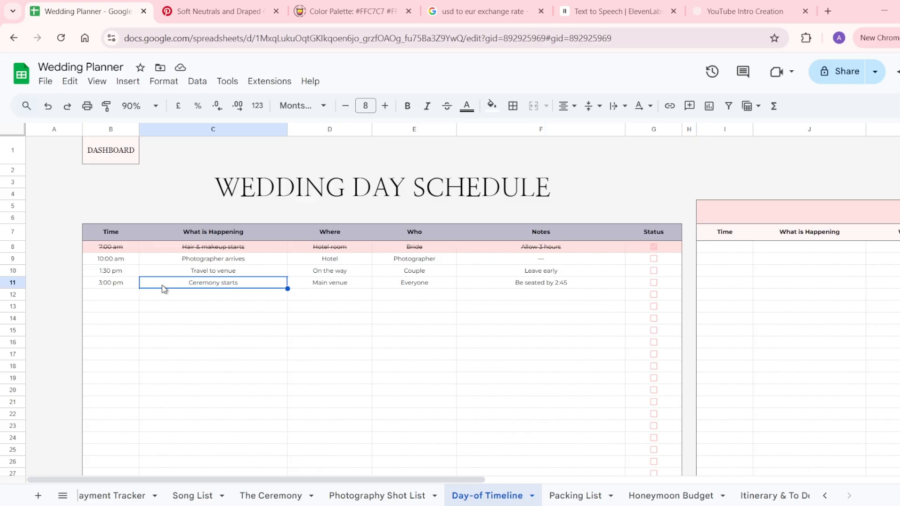
pyautogui.click(307, 287)
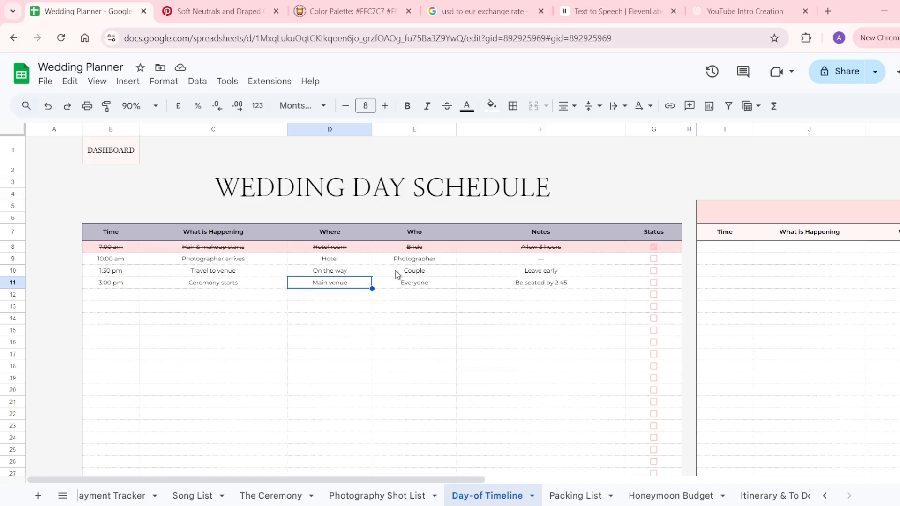
pyautogui.click(415, 284)
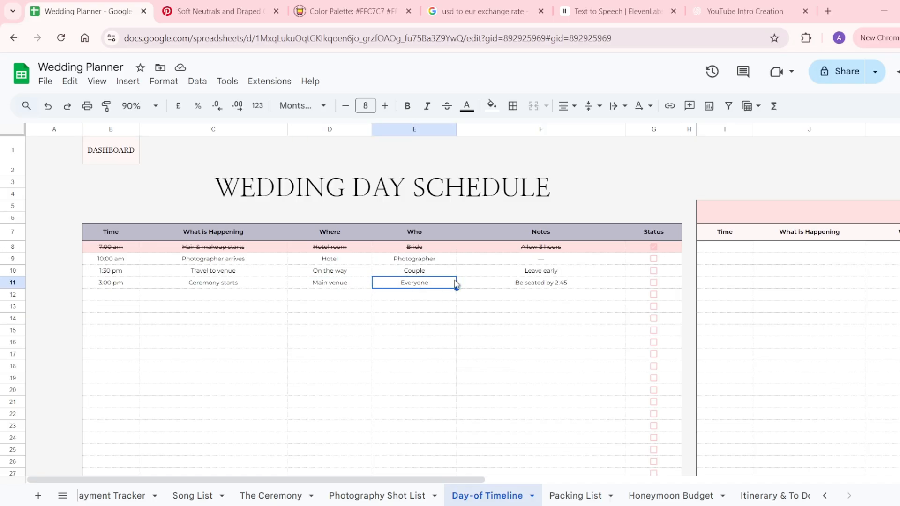
pyautogui.click(511, 284)
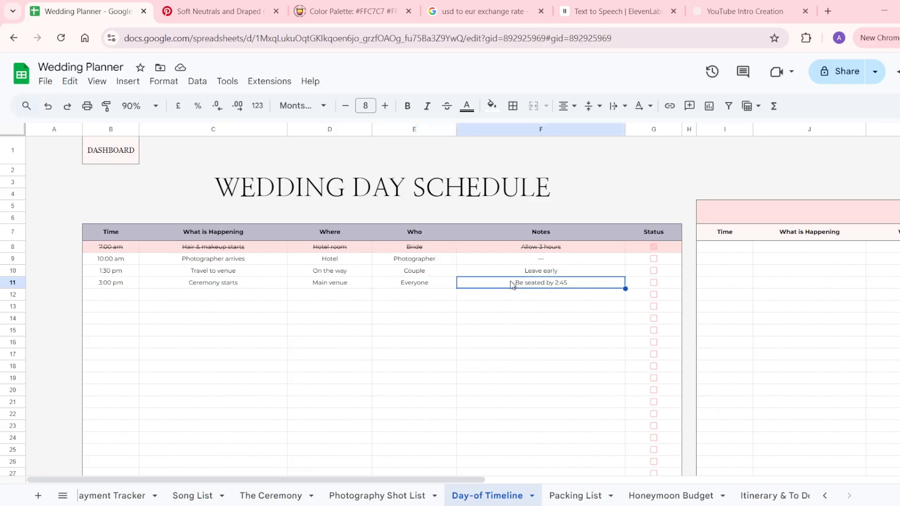
# Tick the 3:00 pm Ceremony starts status in G11, then go to the Packing List sheet.
pyautogui.click(657, 286)
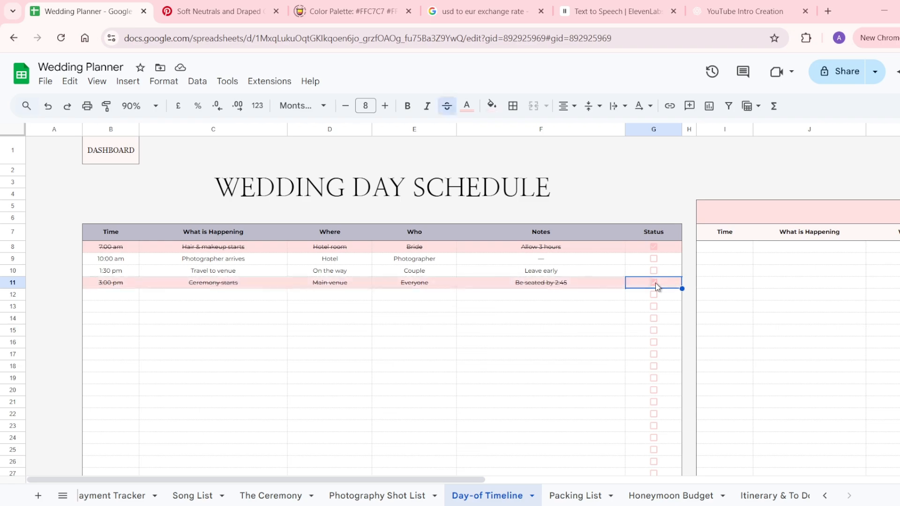
pyautogui.hscroll(10, 656, 286)
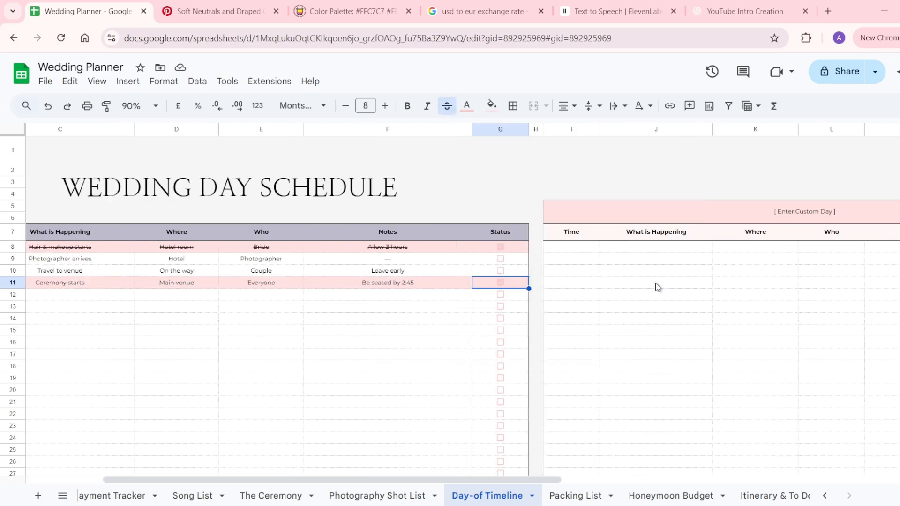
pyautogui.hscroll(8, 656, 286)
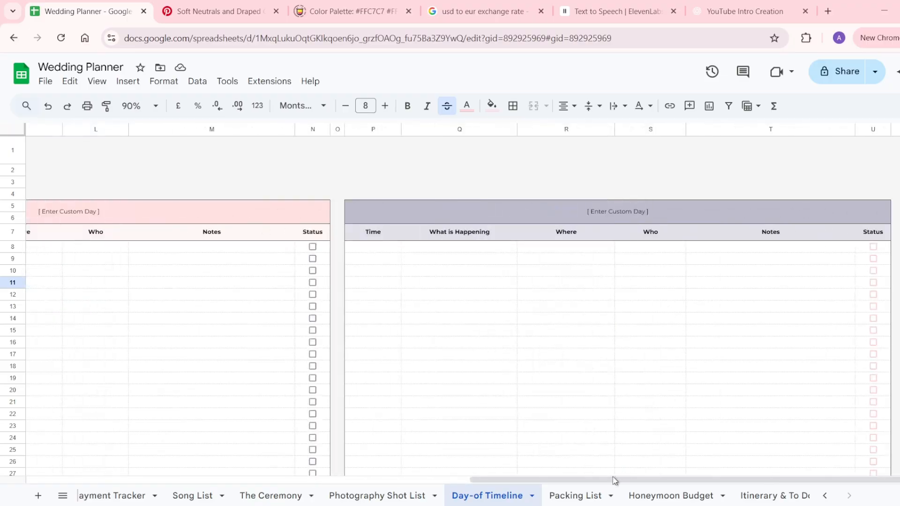
pyautogui.hscroll(-15, 612, 362)
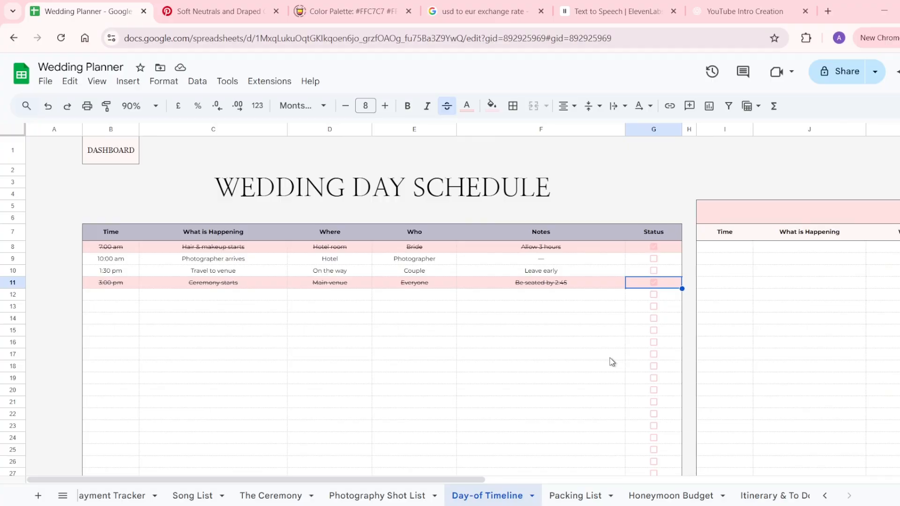
pyautogui.click(581, 495)
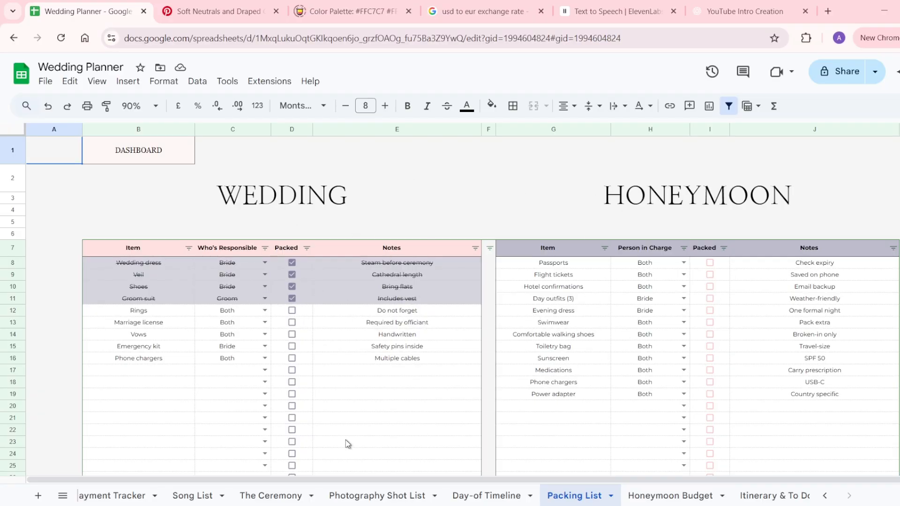
# Tick Phone chargers as packed in D16, then view row 17's Bride/Groom/Both validation rules.
pyautogui.click(172, 360)
pyautogui.click(228, 361)
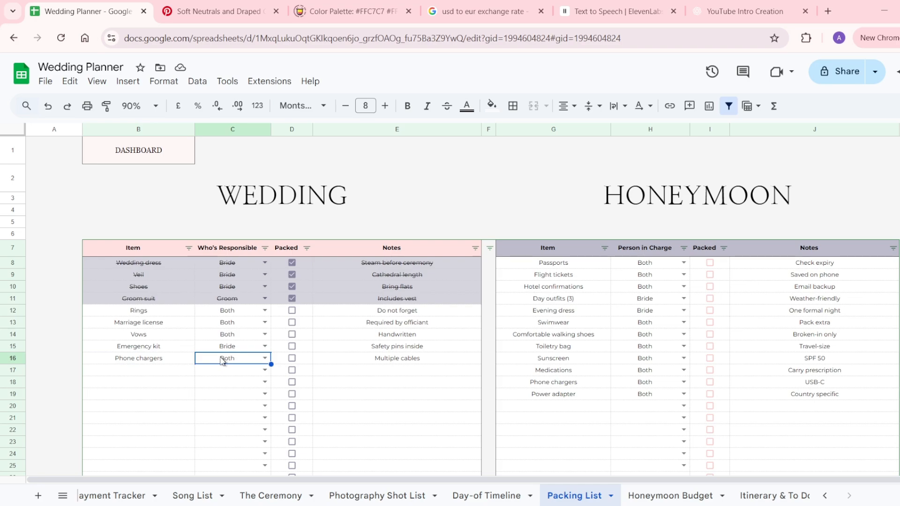
pyautogui.click(305, 362)
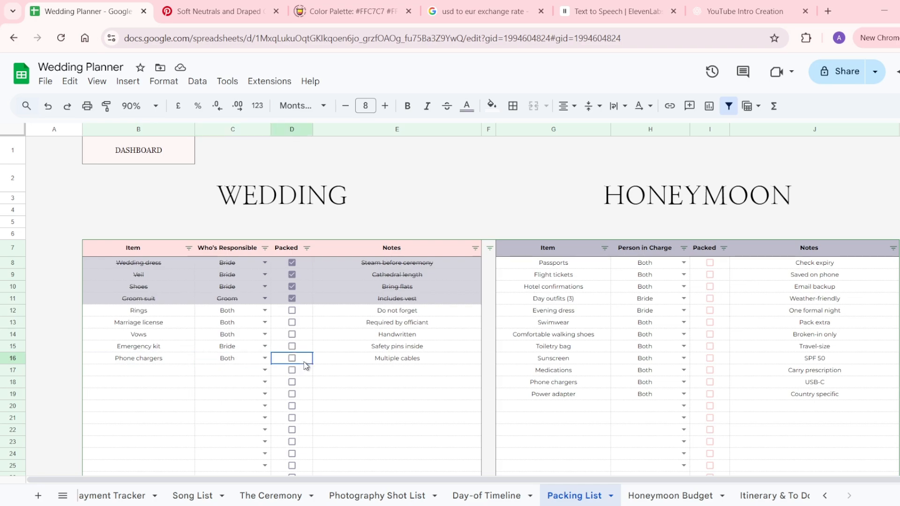
pyautogui.click(335, 363)
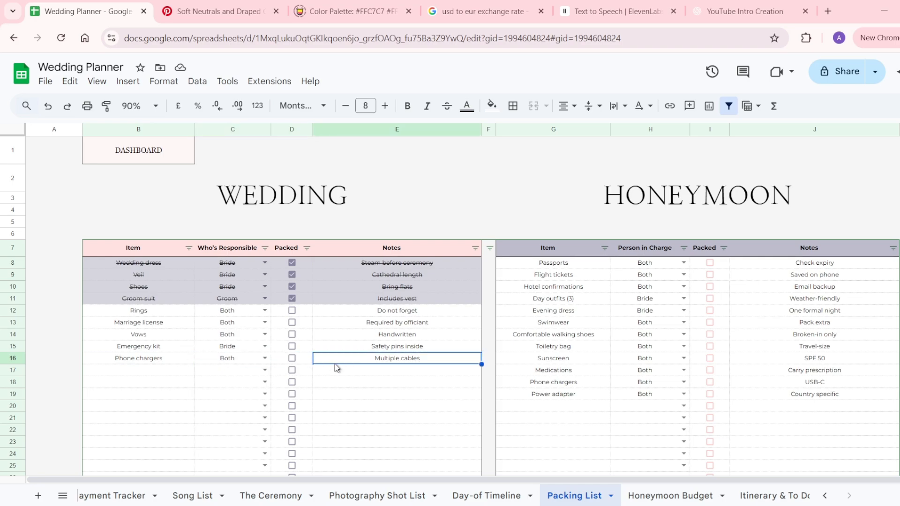
pyautogui.click(292, 359)
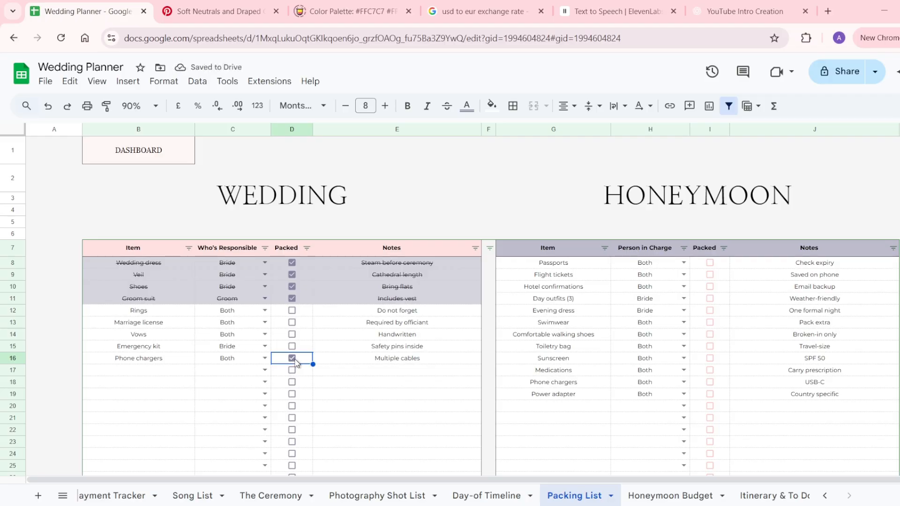
pyautogui.click(264, 371)
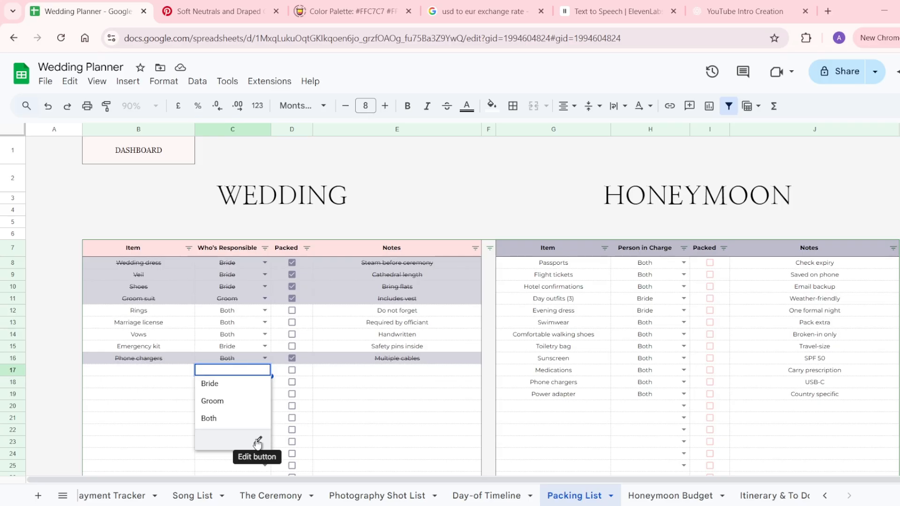
pyautogui.click(256, 442)
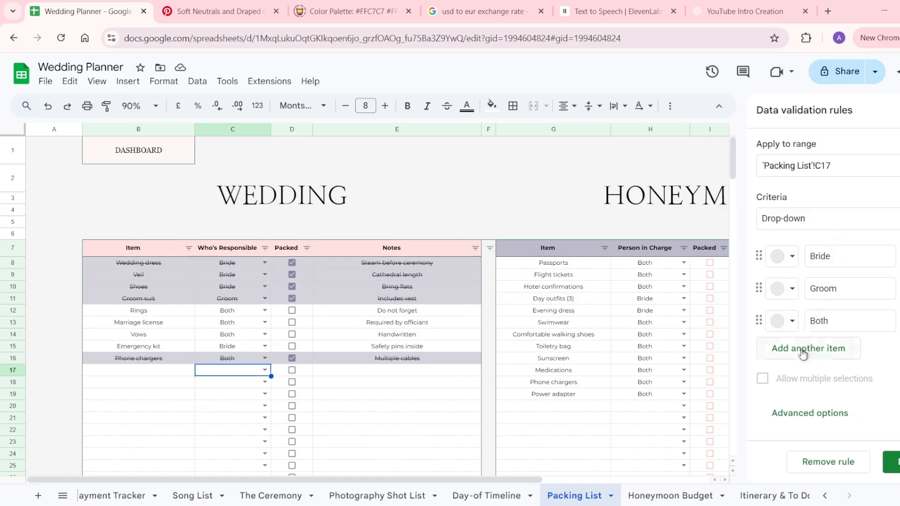
pyautogui.click(895, 463)
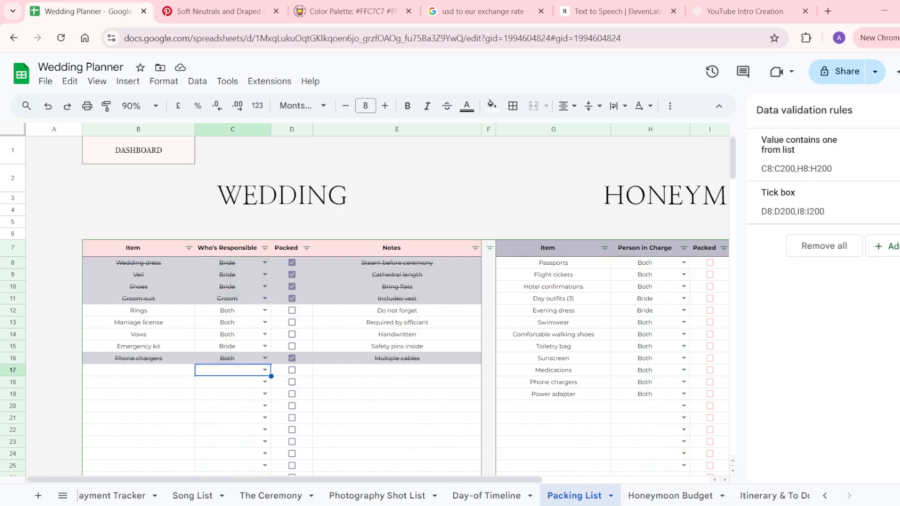
pyautogui.click(899, 110)
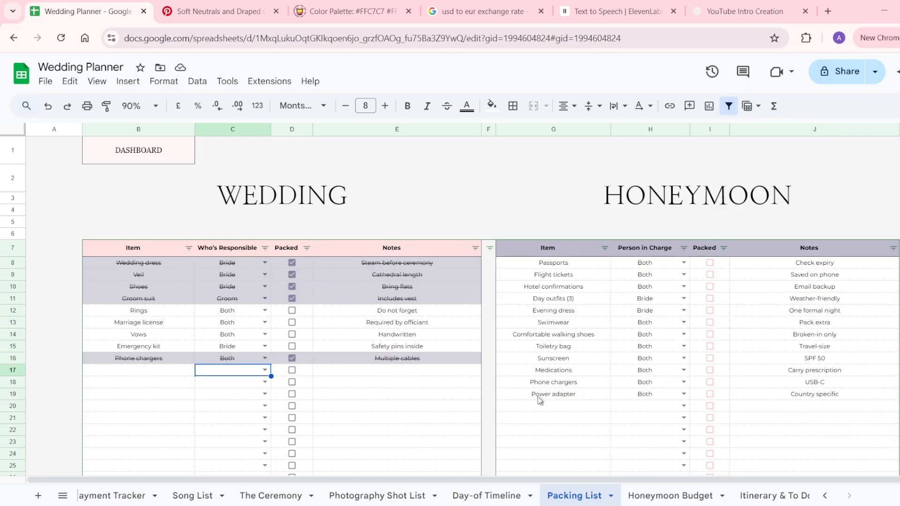
pyautogui.hscroll(1, 539, 400)
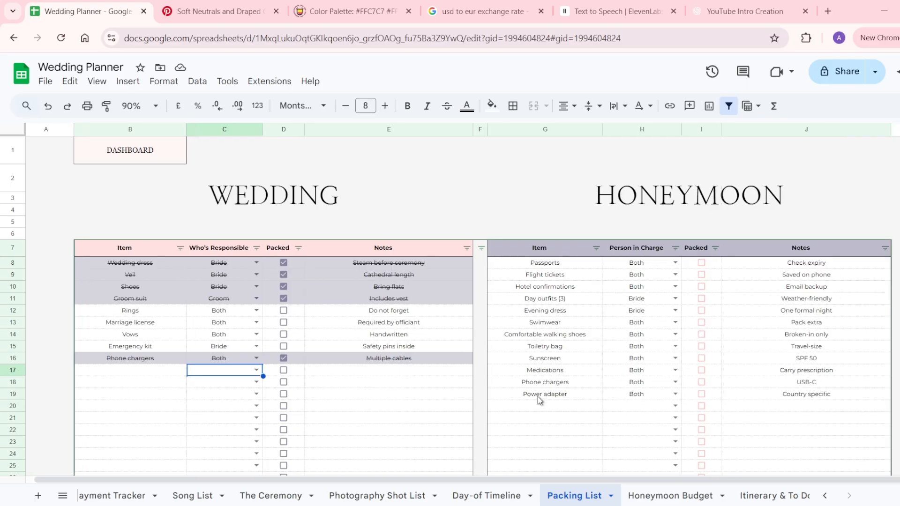
pyautogui.click(392, 399)
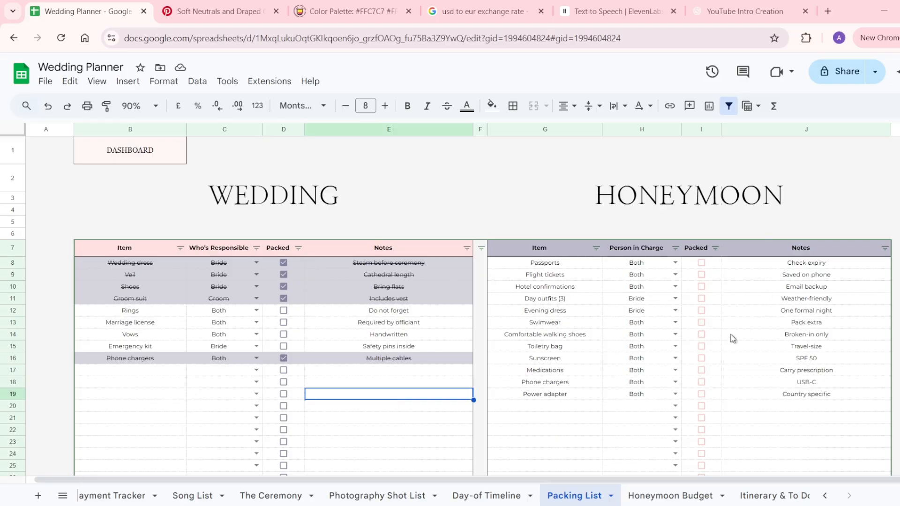
# Set the honeymoon Start and End Dates to 23 and 30 Jan 2026.
pyautogui.click(649, 496)
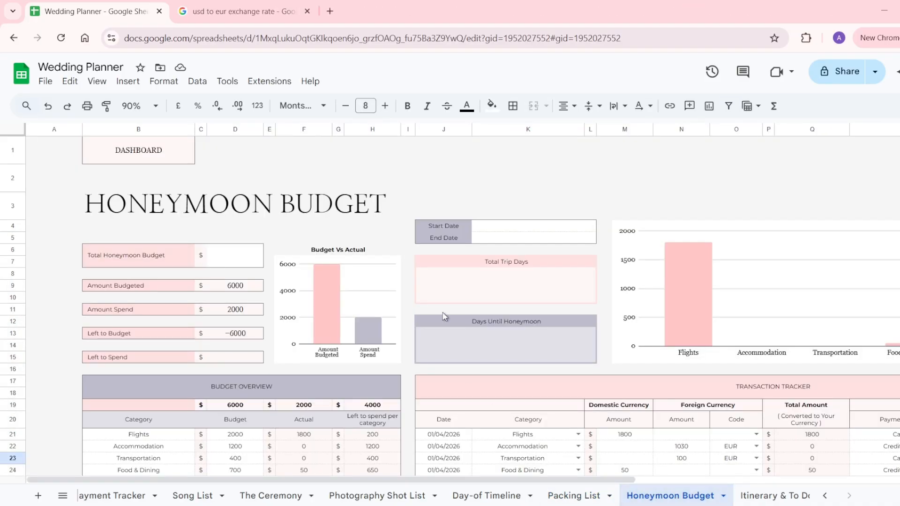
pyautogui.doubleClick(491, 229)
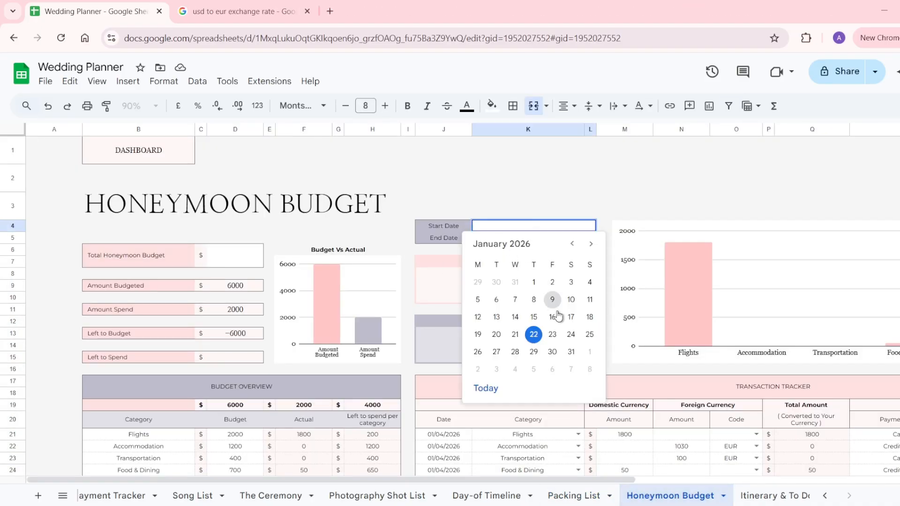
pyautogui.click(553, 335)
pyautogui.doubleClick(560, 238)
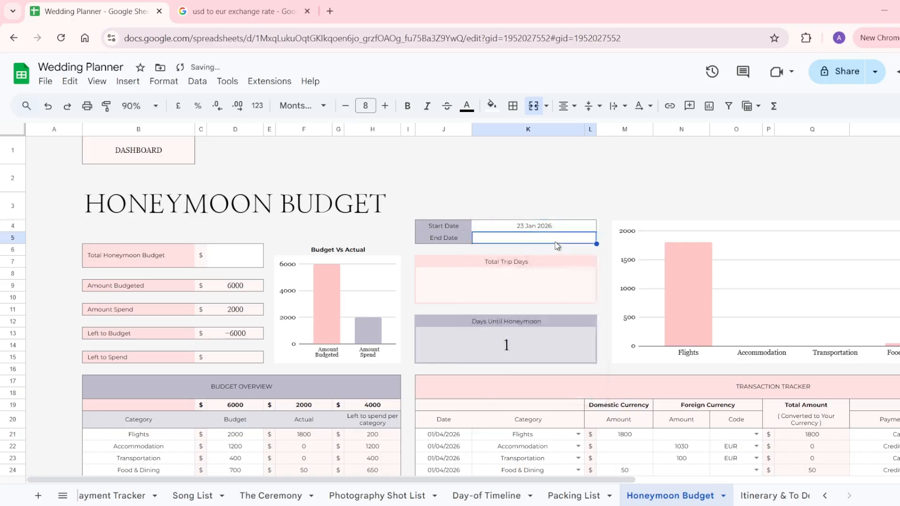
pyautogui.click(553, 364)
# Enter 10000 as the Total Honeymoon Budget and review the category budgets.
pyautogui.click(251, 264)
pyautogui.write('10000')
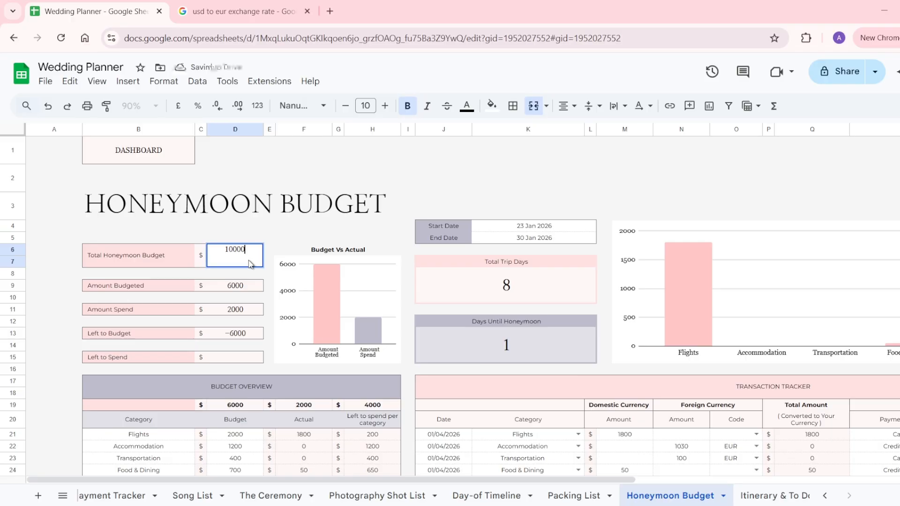
pyautogui.press('Return')
pyautogui.scroll(-3, 262, 375)
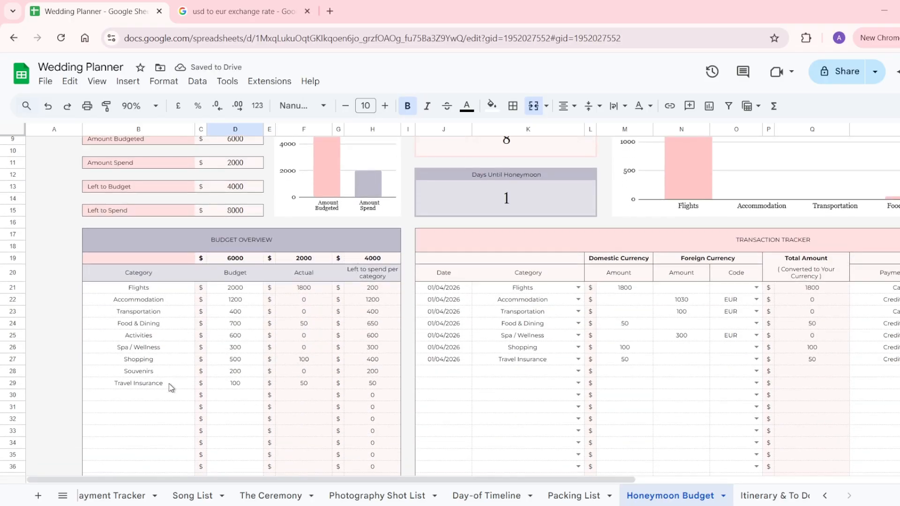
pyautogui.click(170, 386)
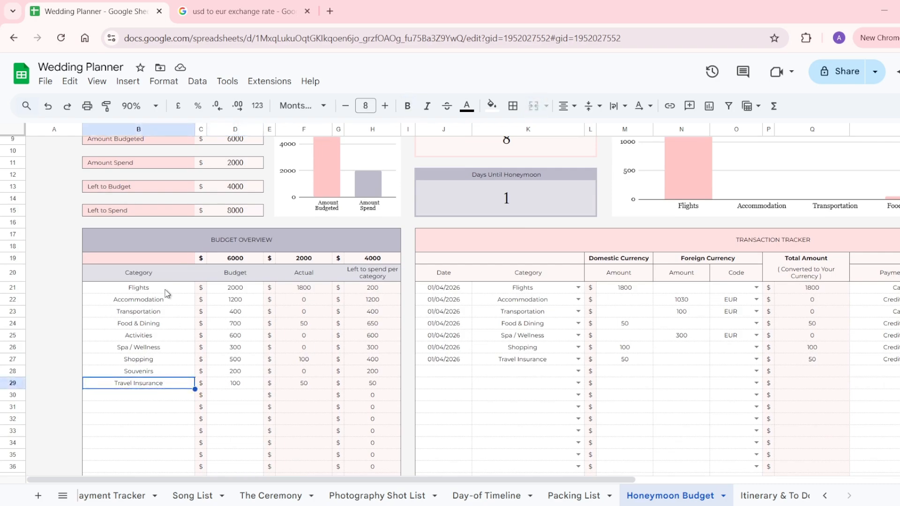
pyautogui.moveTo(168, 289); pyautogui.dragTo(169, 391)
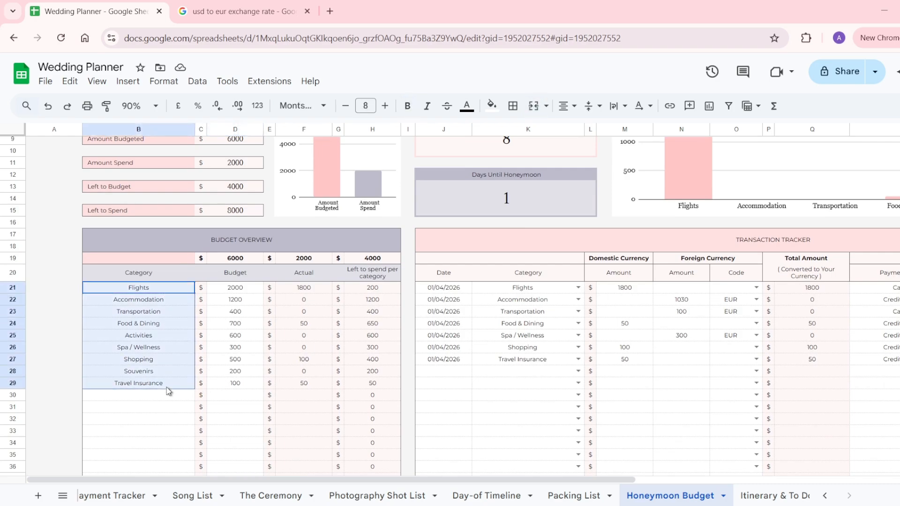
pyautogui.click(226, 383)
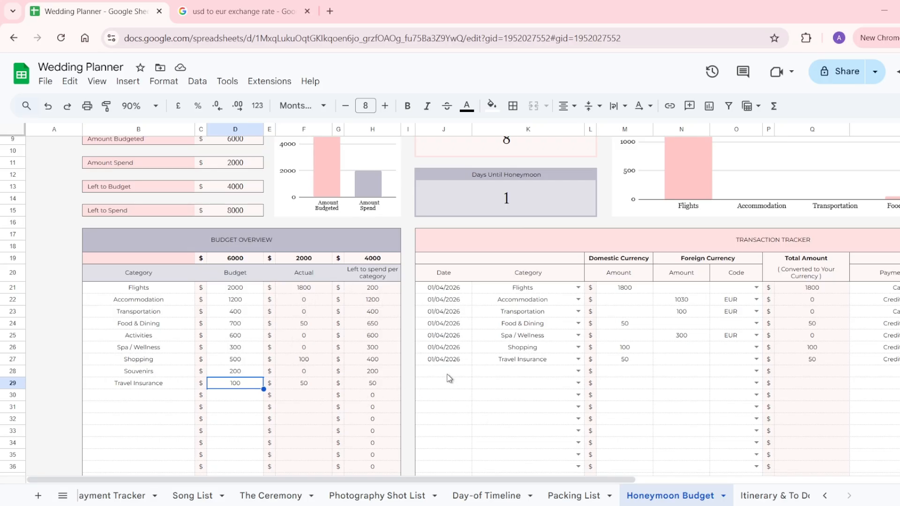
# Enter USD as Your Currency Code and select the empty EUR exchange rate cell.
pyautogui.hscroll(3, 449, 377)
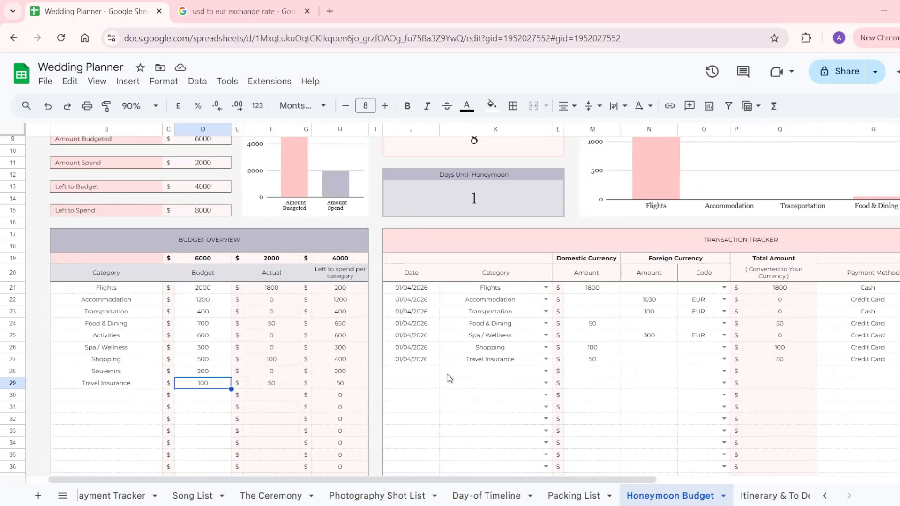
pyautogui.hscroll(2, 449, 378)
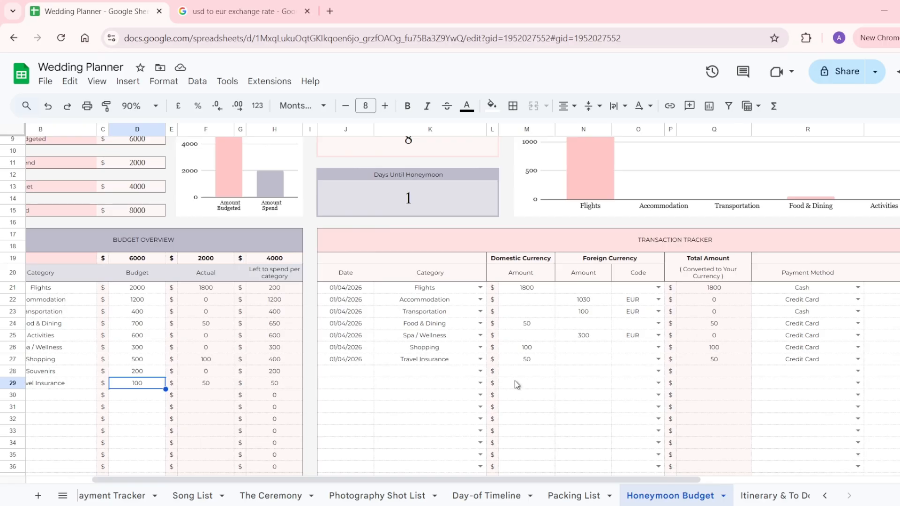
pyautogui.hscroll(10, 517, 384)
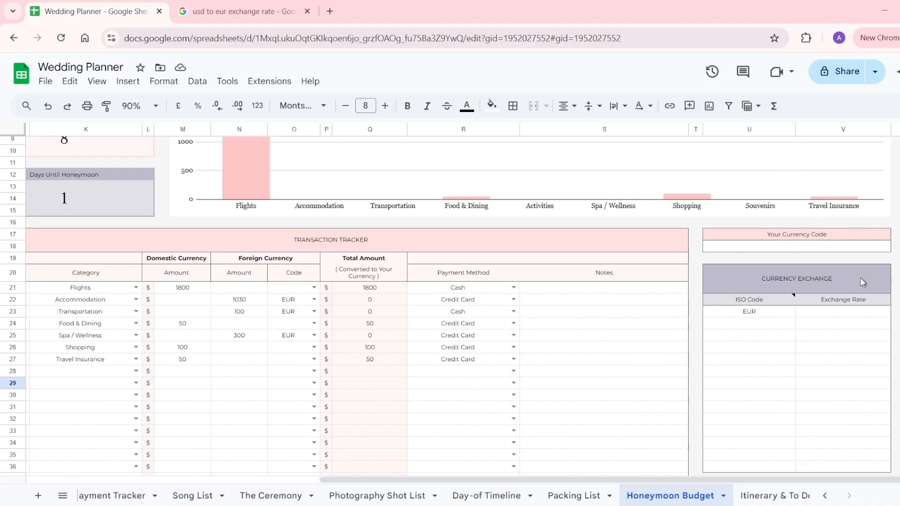
pyautogui.click(799, 255)
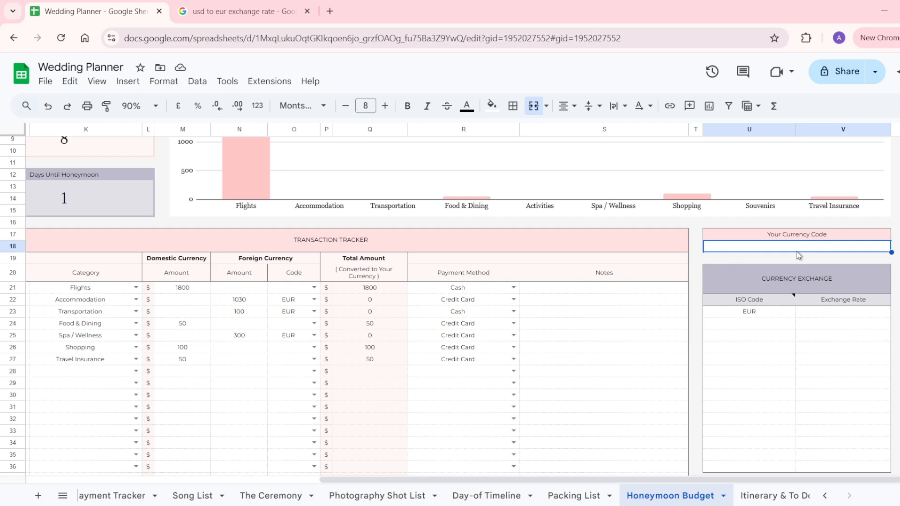
pyautogui.write('USD')
pyautogui.press('Return')
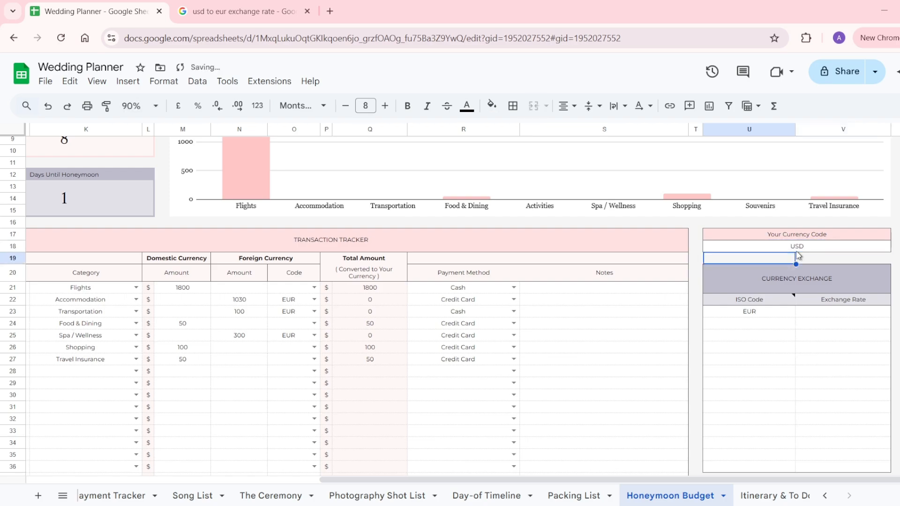
pyautogui.click(755, 314)
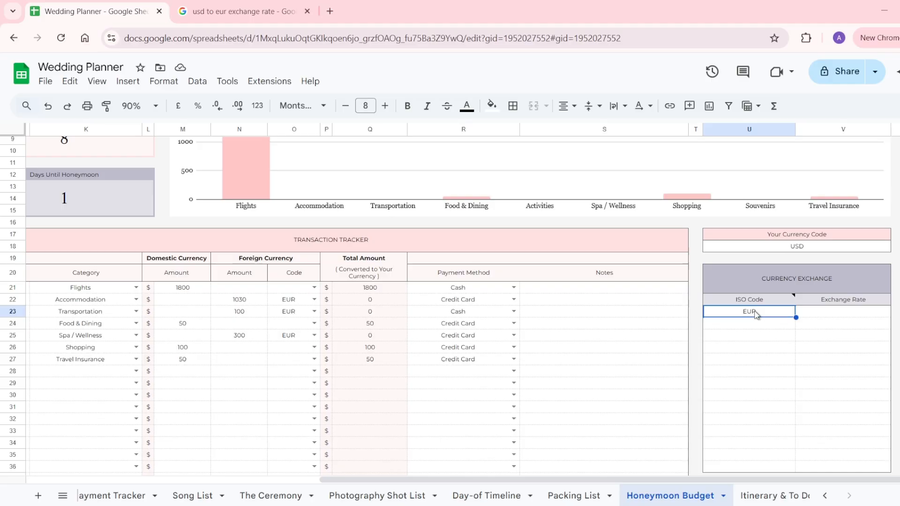
pyautogui.click(814, 315)
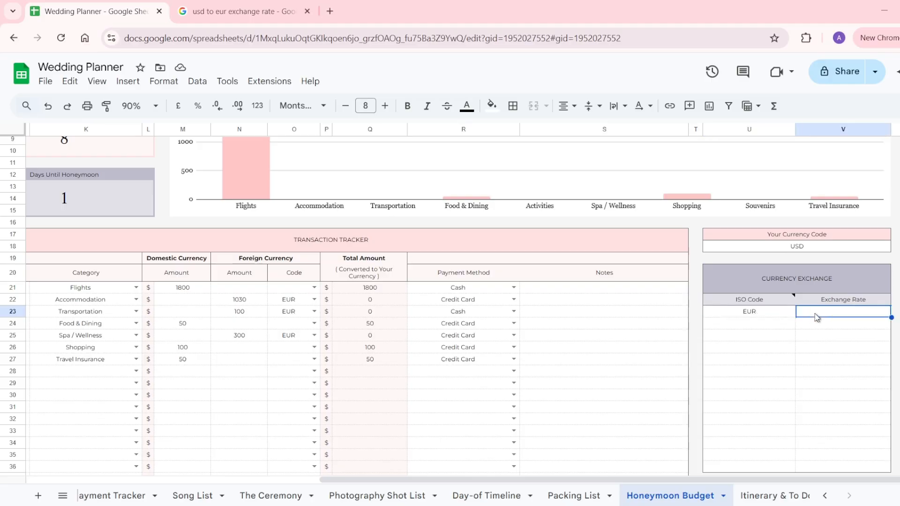
# Copy 0.85 from the USD-to-EUR search result and return to the Wedding Planner tab.
pyautogui.click(239, 8)
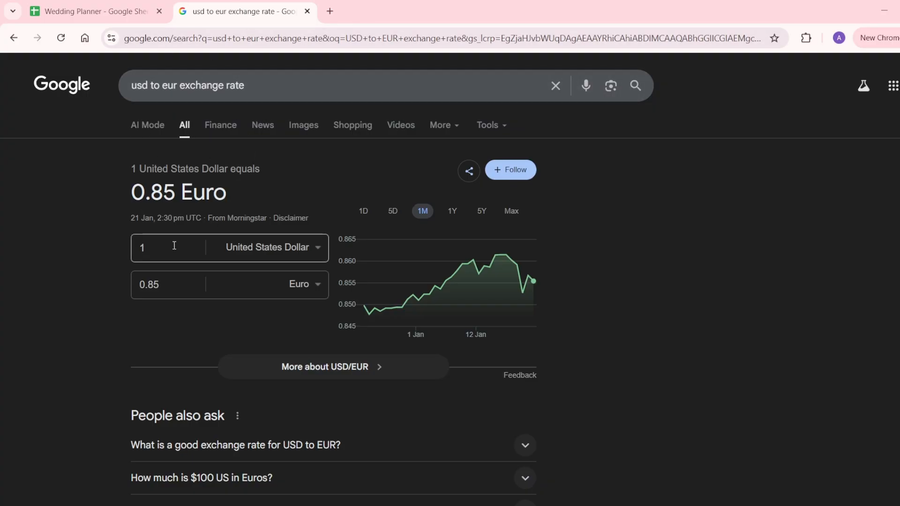
pyautogui.moveTo(169, 284); pyautogui.dragTo(140, 285)
pyautogui.hotkey('ctrl', 'c')
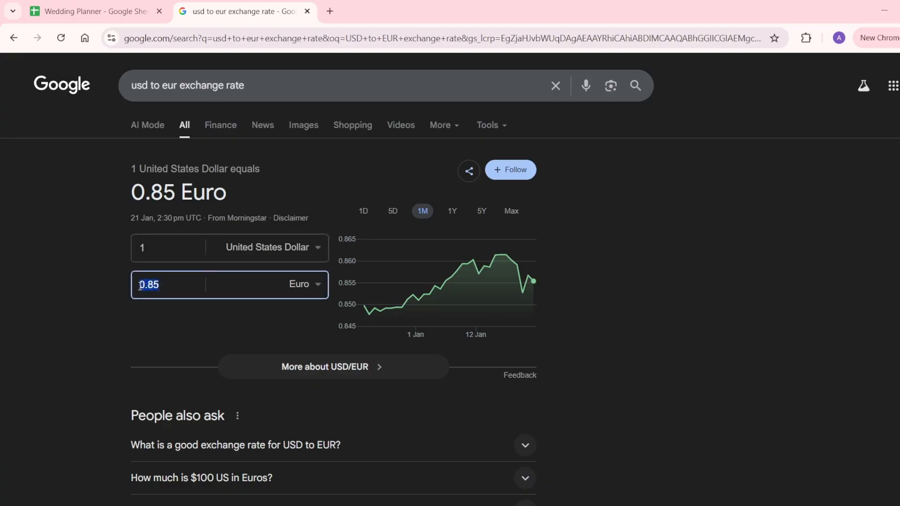
pyautogui.click(125, 13)
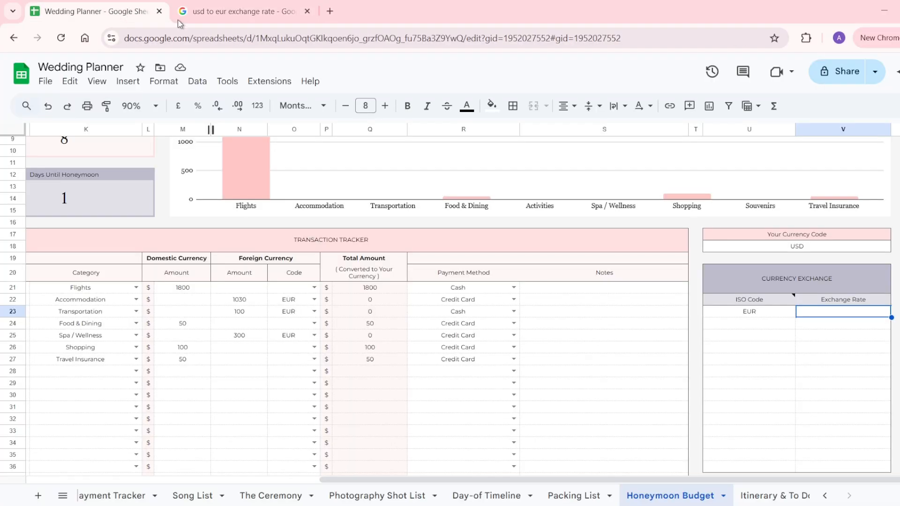
# Paste 0.85 as the EUR exchange rate.
pyautogui.hotkey('ctrl', 'v')
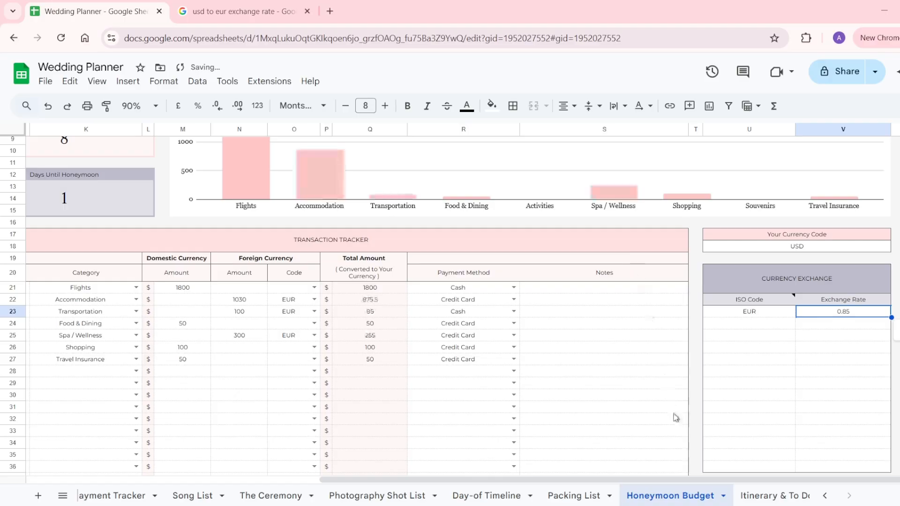
pyautogui.hscroll(-10, 676, 425)
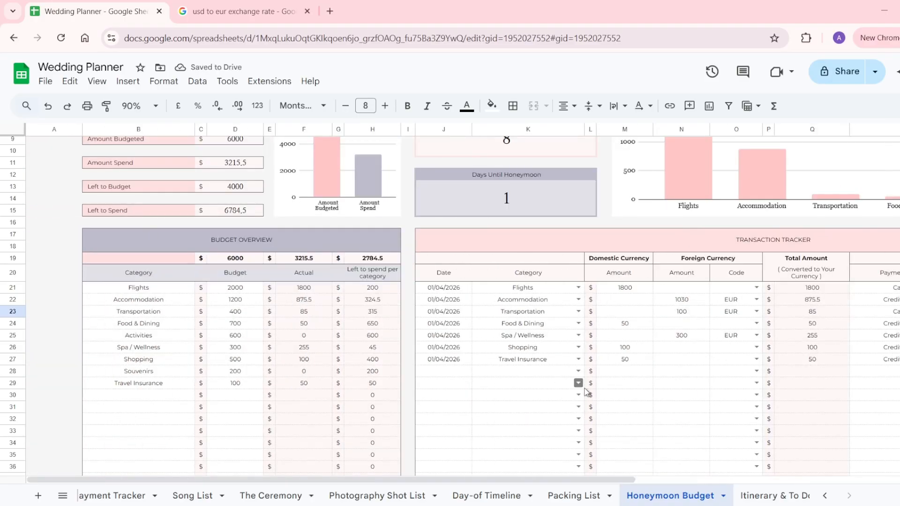
pyautogui.hscroll(5, 581, 389)
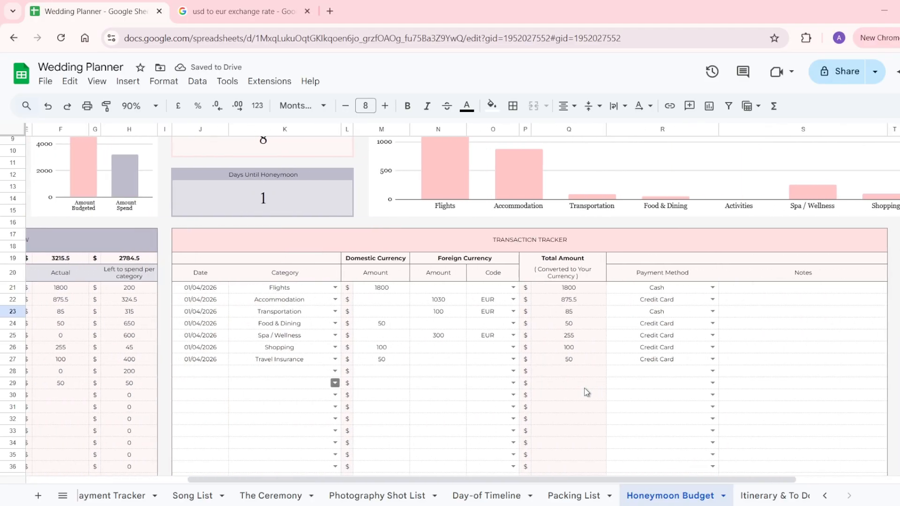
# Log Travel Insurance as a 50 EUR foreign payment, clearing the domestic amount in M27.
pyautogui.click(206, 373)
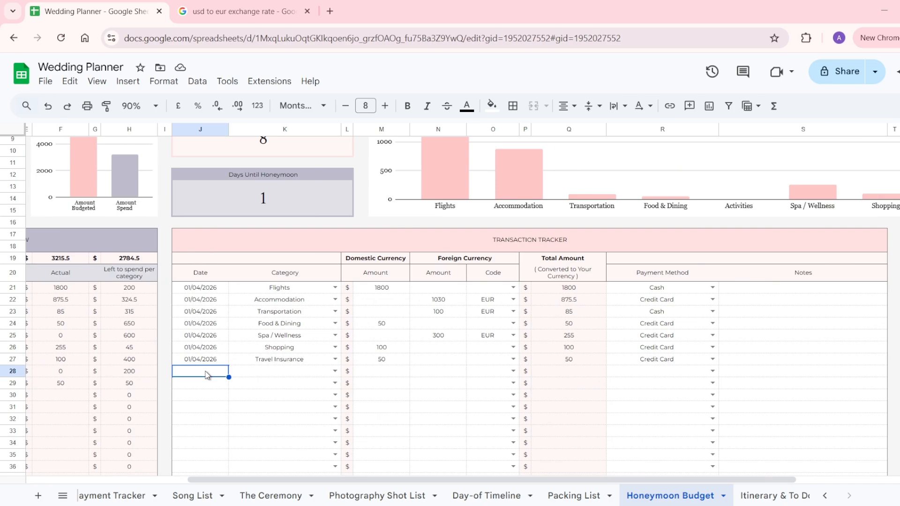
pyautogui.click(262, 360)
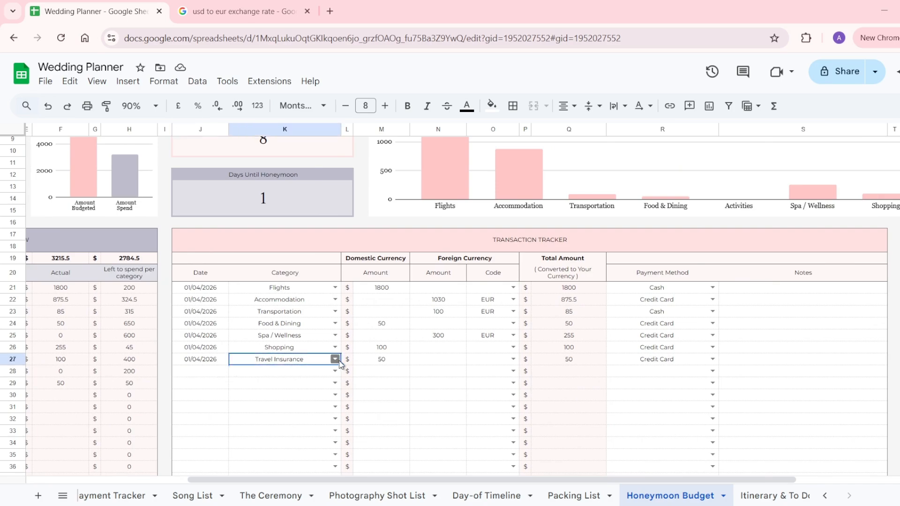
pyautogui.click(383, 363)
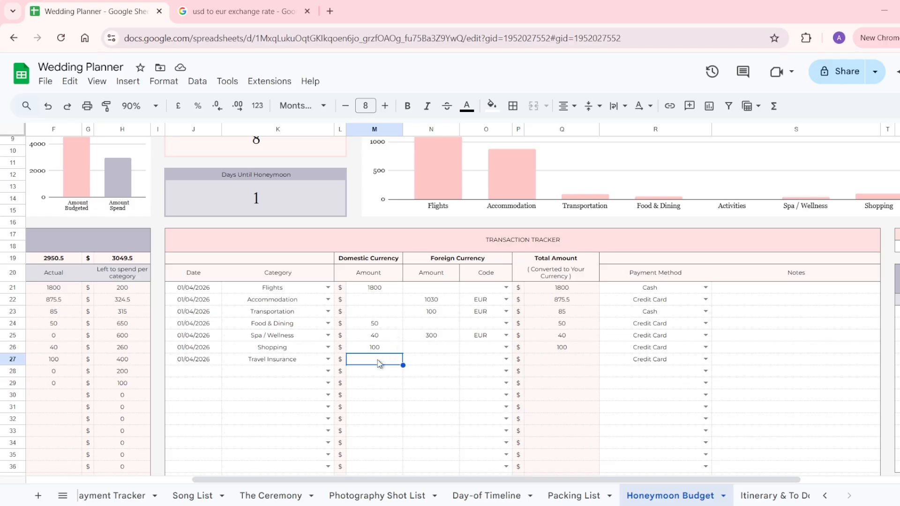
pyautogui.click(434, 359)
pyautogui.write('50')
pyautogui.press('Return')
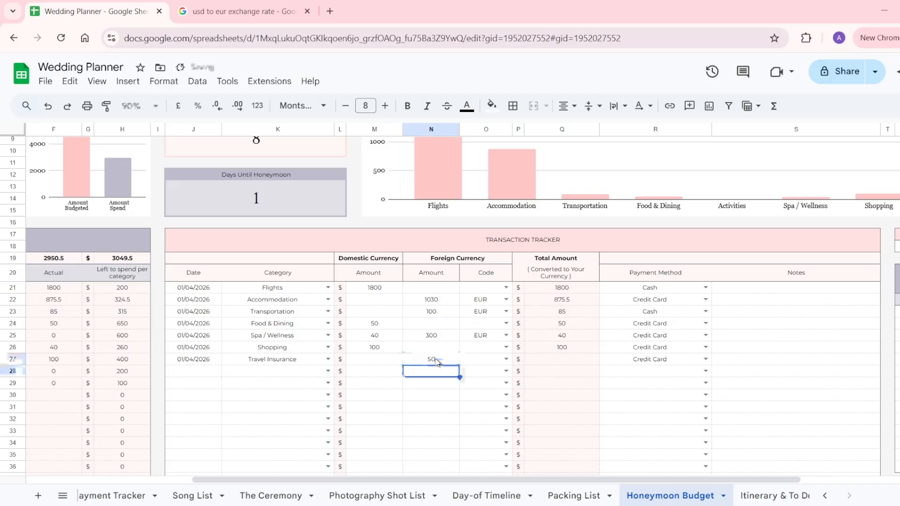
pyautogui.click(506, 359)
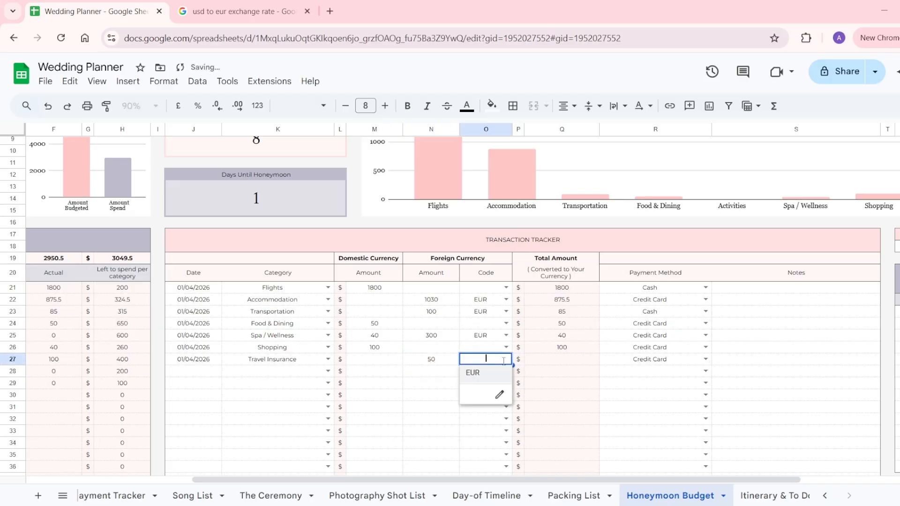
pyautogui.click(482, 378)
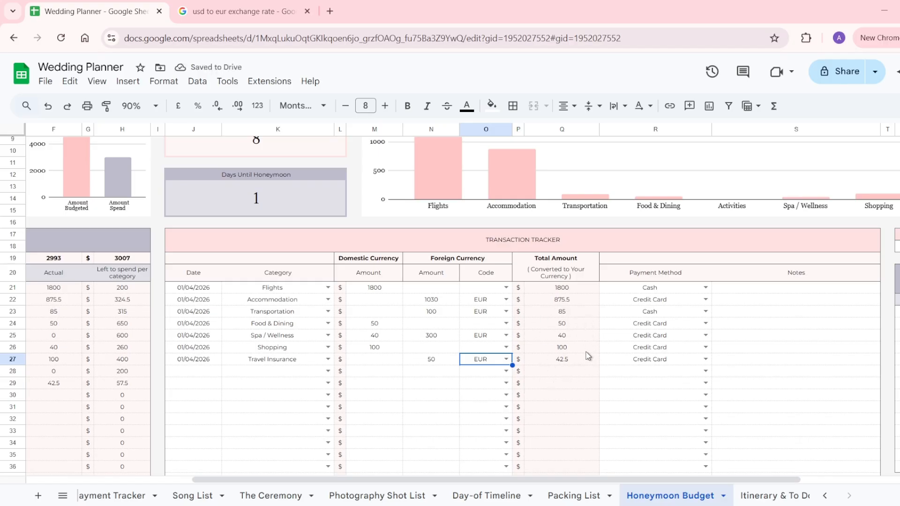
pyautogui.hscroll(1, 588, 356)
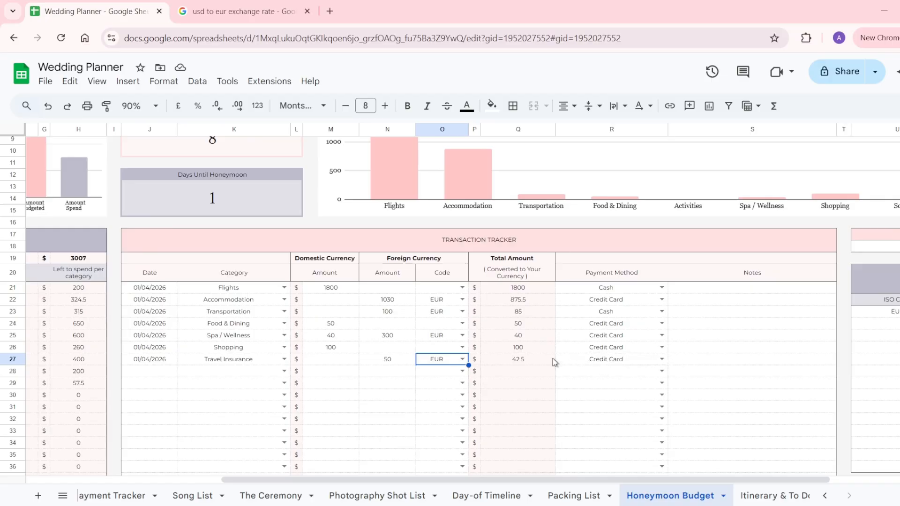
pyautogui.moveTo(388, 361); pyautogui.dragTo(444, 360)
pyautogui.click(501, 359)
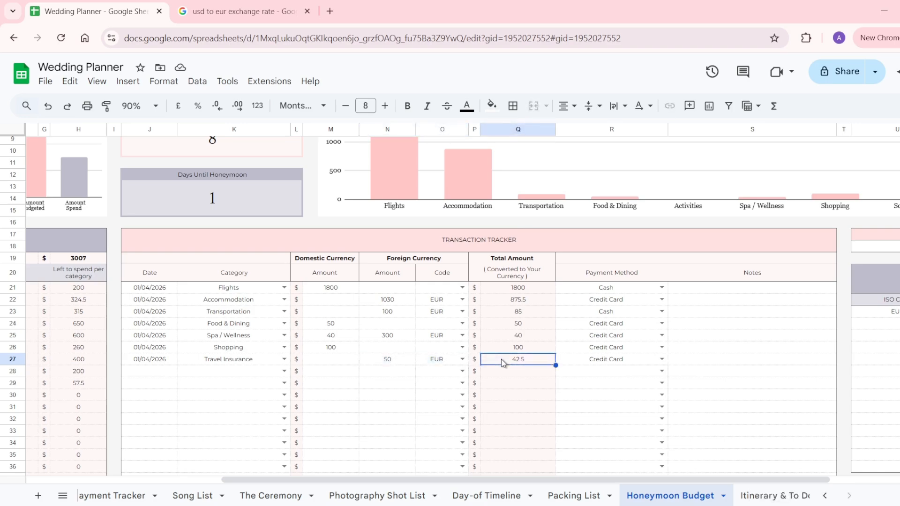
pyautogui.hscroll(3, 501, 359)
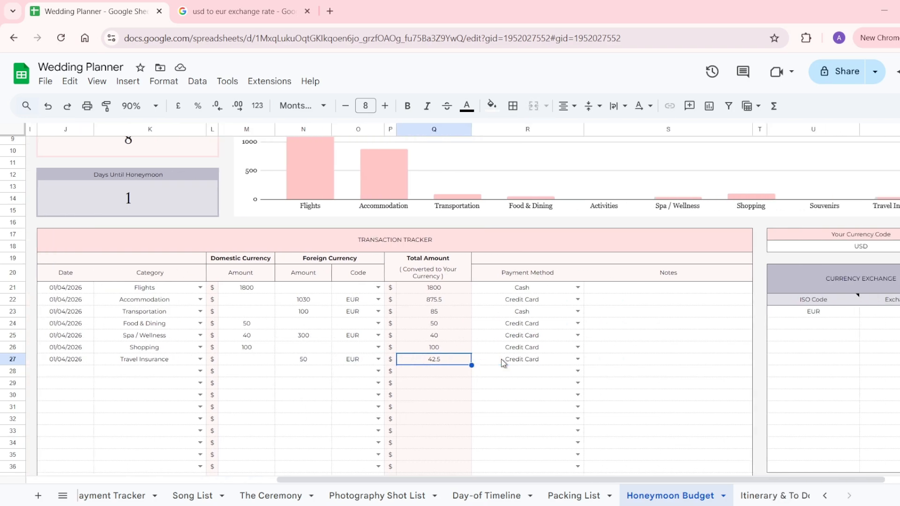
pyautogui.scroll(3, 502, 359)
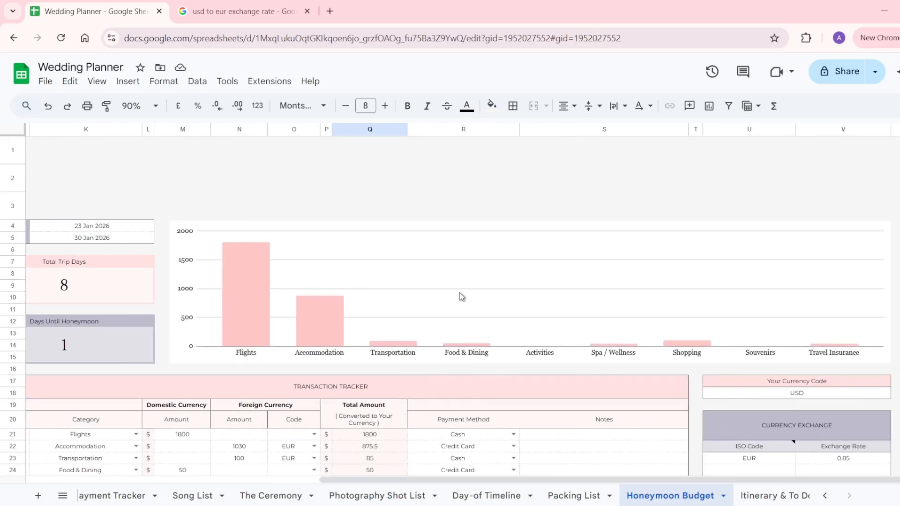
pyautogui.click(491, 293)
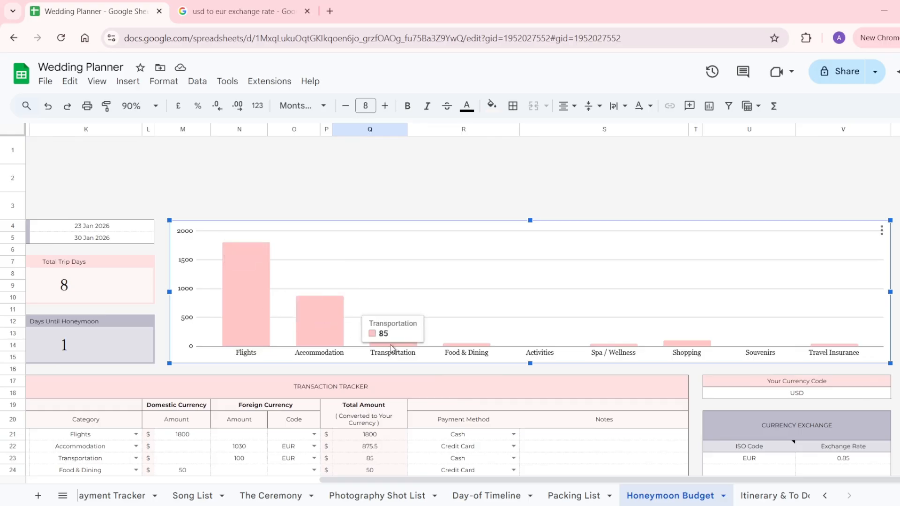
pyautogui.hscroll(-8, 391, 349)
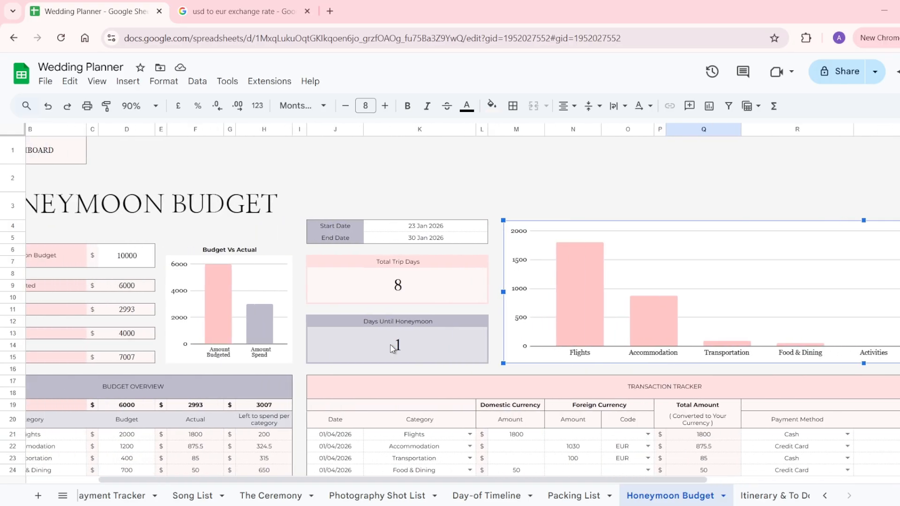
# Look over the Itinerary table's Date, Time, Location, Details and Notes columns.
pyautogui.click(750, 500)
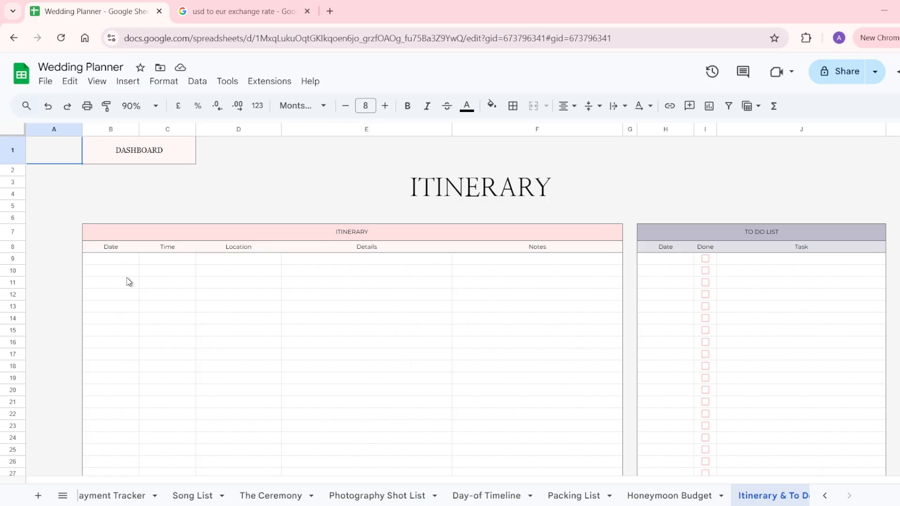
pyautogui.moveTo(139, 237); pyautogui.dragTo(133, 388)
pyautogui.click(123, 265)
pyautogui.click(156, 262)
pyautogui.click(226, 261)
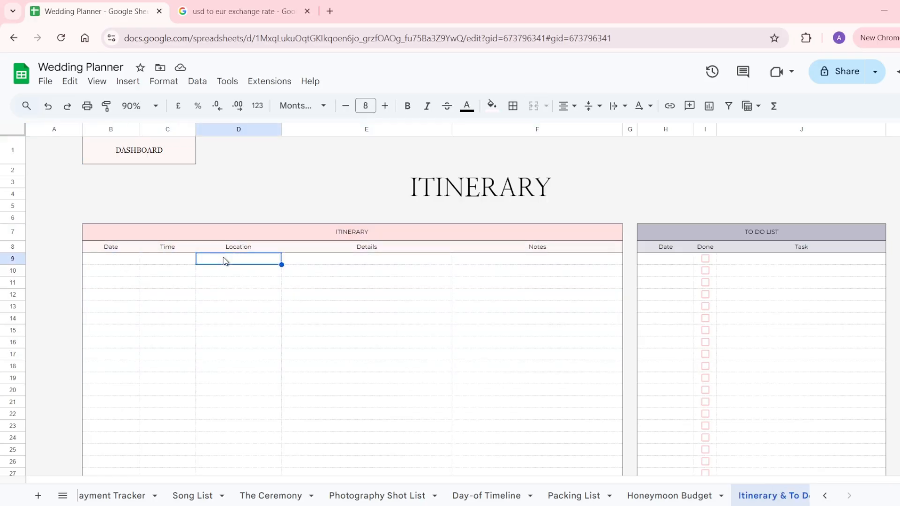
pyautogui.click(322, 261)
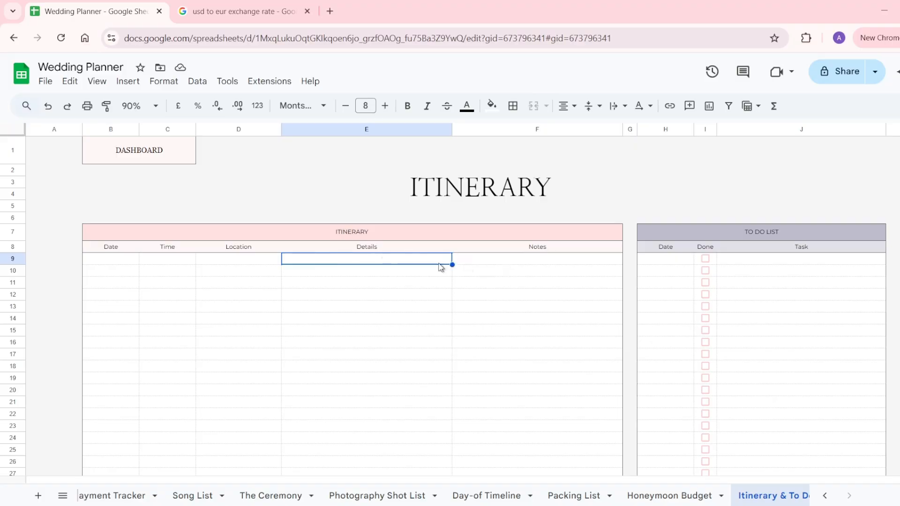
pyautogui.click(483, 263)
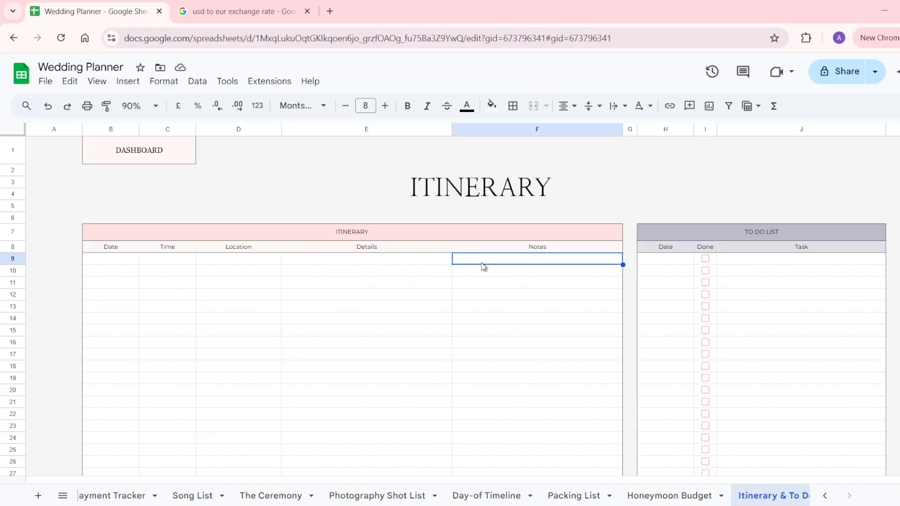
# Look over the To Do List's Date, Task and Done columns.
pyautogui.moveTo(759, 238); pyautogui.dragTo(755, 331)
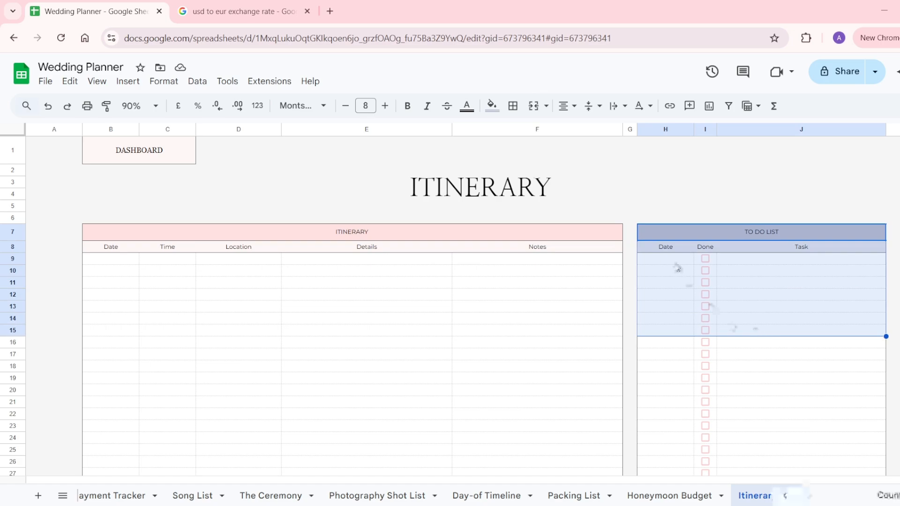
pyautogui.click(674, 261)
pyautogui.click(725, 261)
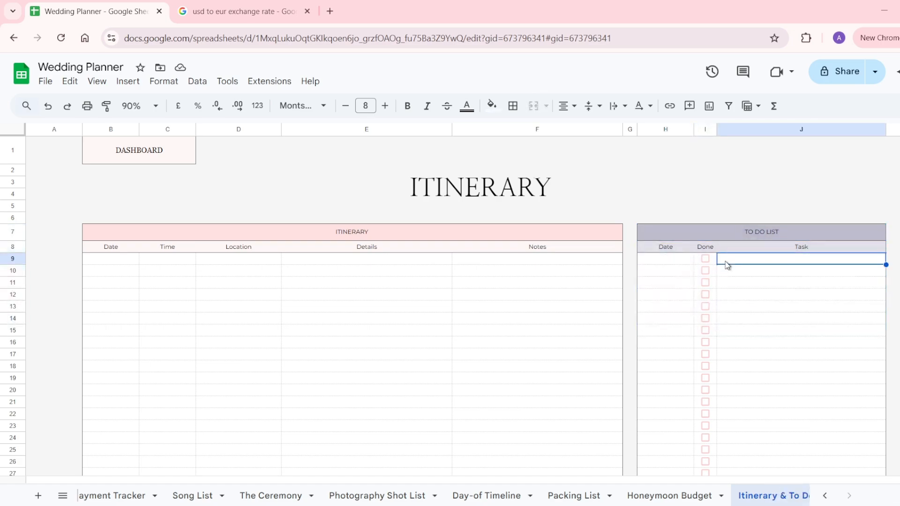
pyautogui.click(705, 260)
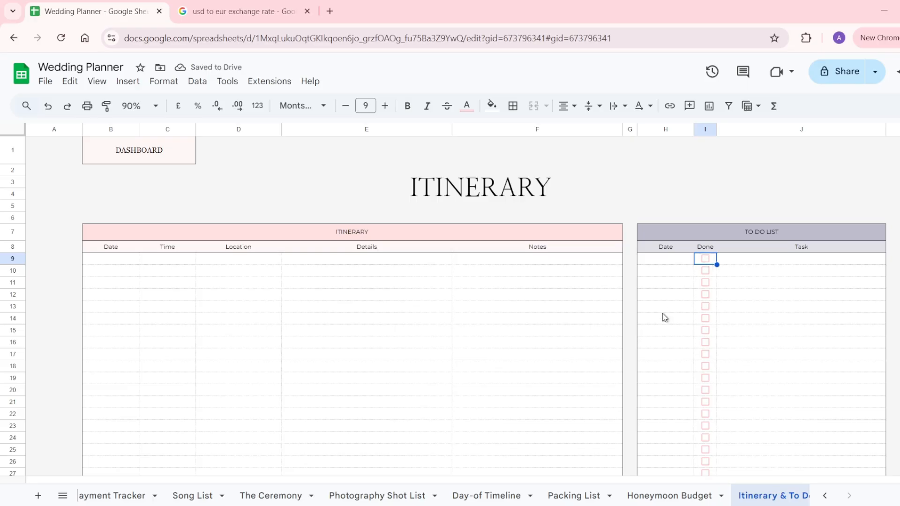
pyautogui.scroll(-1, 623, 499)
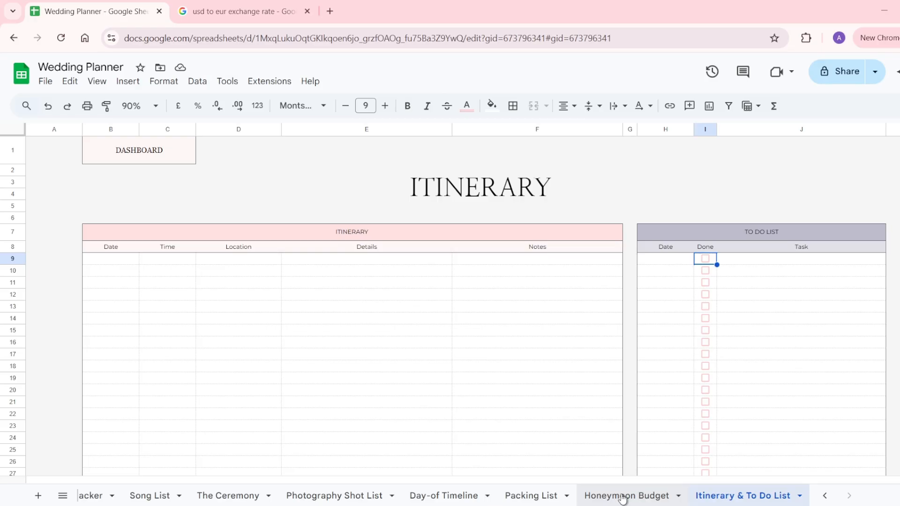
pyautogui.scroll(20, 622, 499)
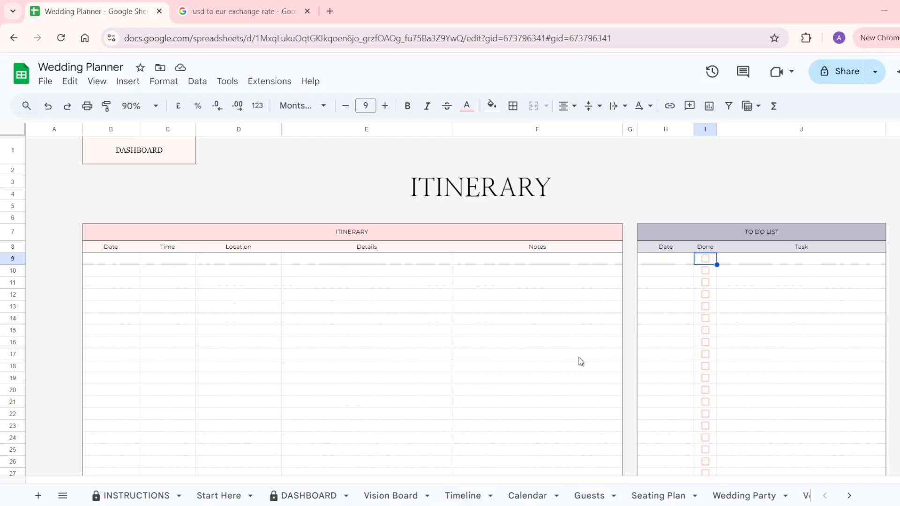
# Inspect the links behind the Dashboard and Timeline entries in the DASHBOARD's TABS list.
pyautogui.click(317, 497)
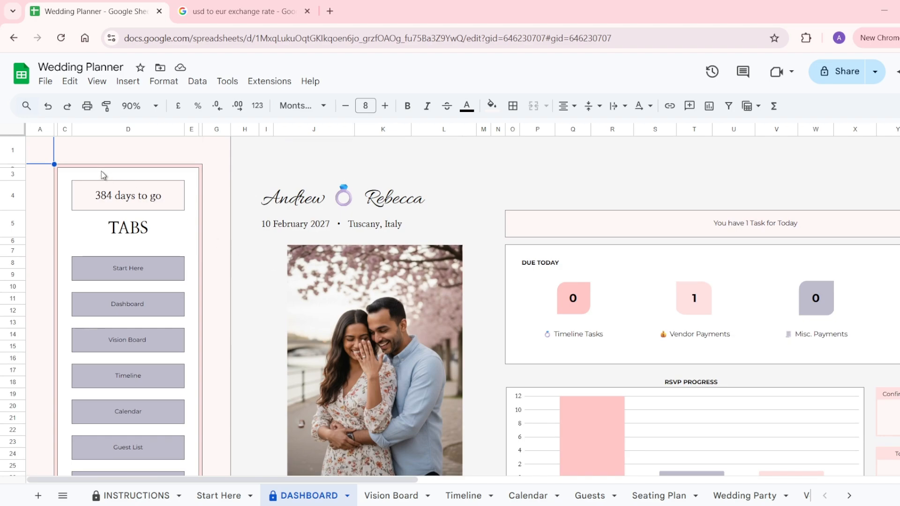
pyautogui.moveTo(100, 174); pyautogui.dragTo(80, 440)
pyautogui.click(145, 308)
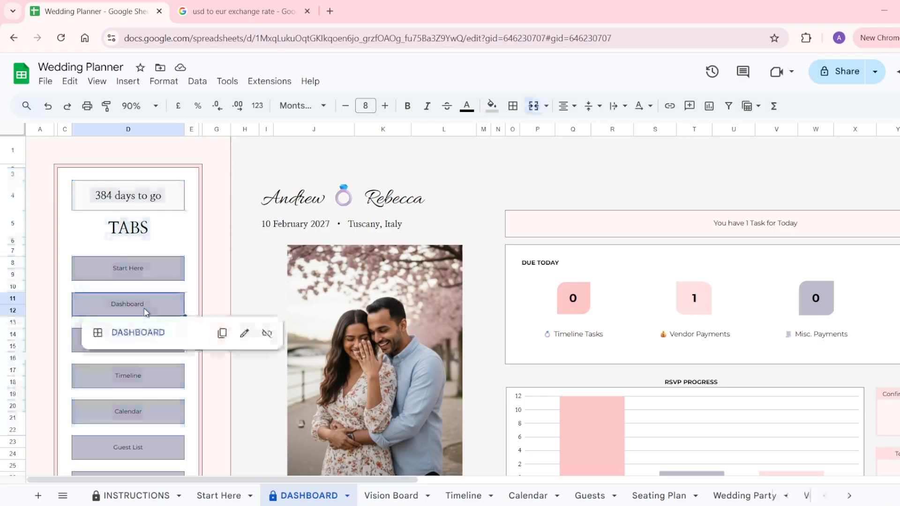
pyautogui.click(132, 371)
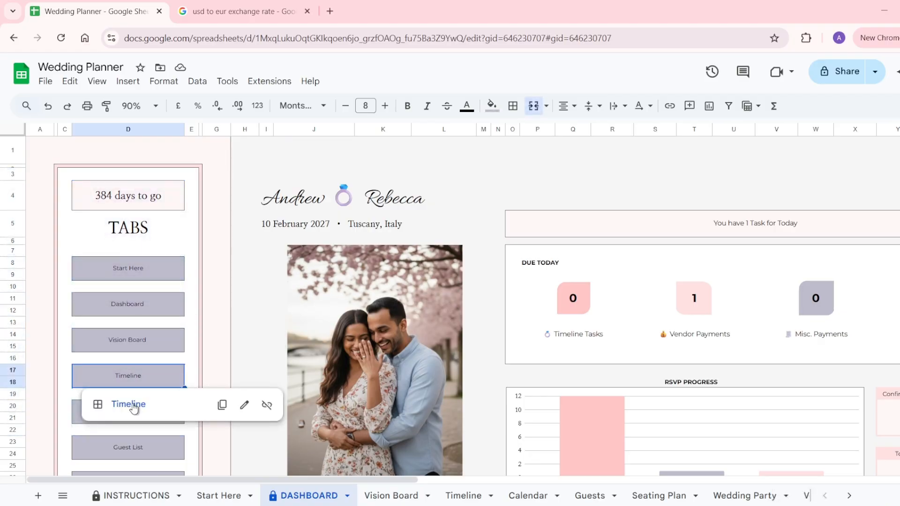
# Follow the Timeline link and return to the Dashboard's 384-days-to-go countdown.
pyautogui.click(133, 406)
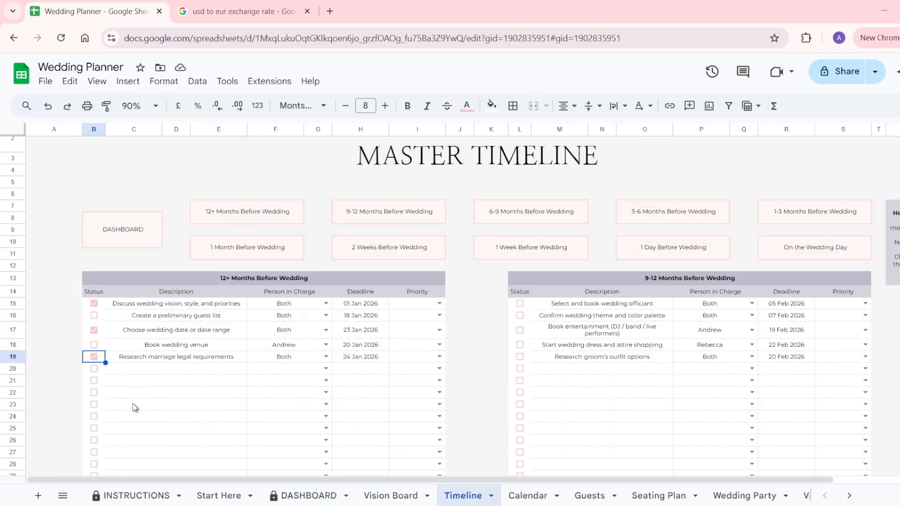
pyautogui.click(123, 234)
pyautogui.click(130, 264)
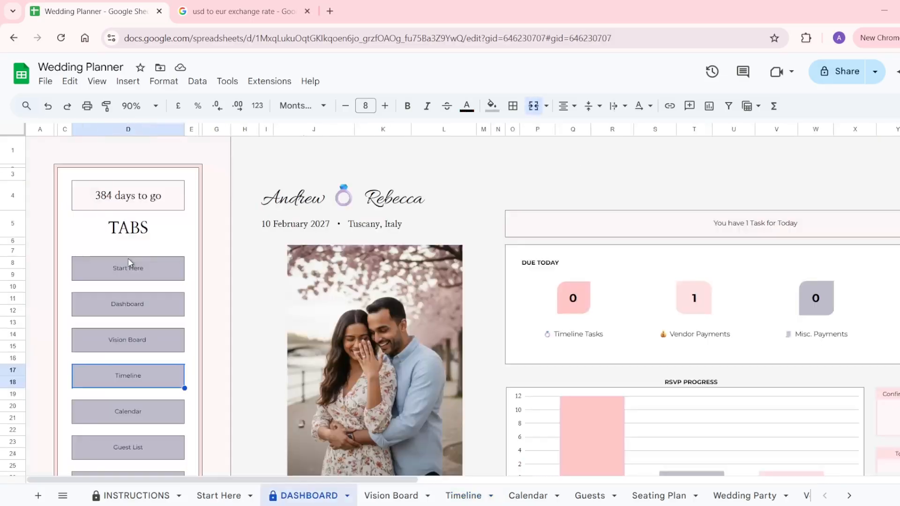
pyautogui.click(139, 209)
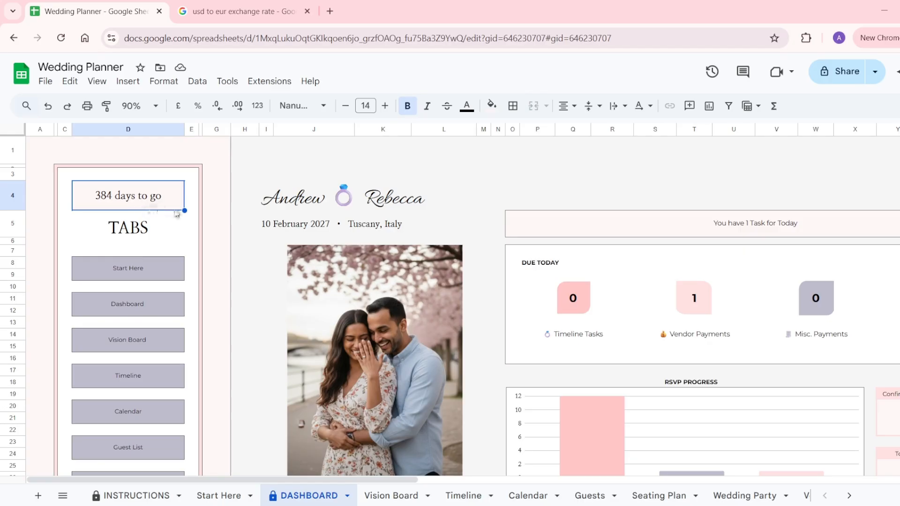
pyautogui.hscroll(4, 349, 259)
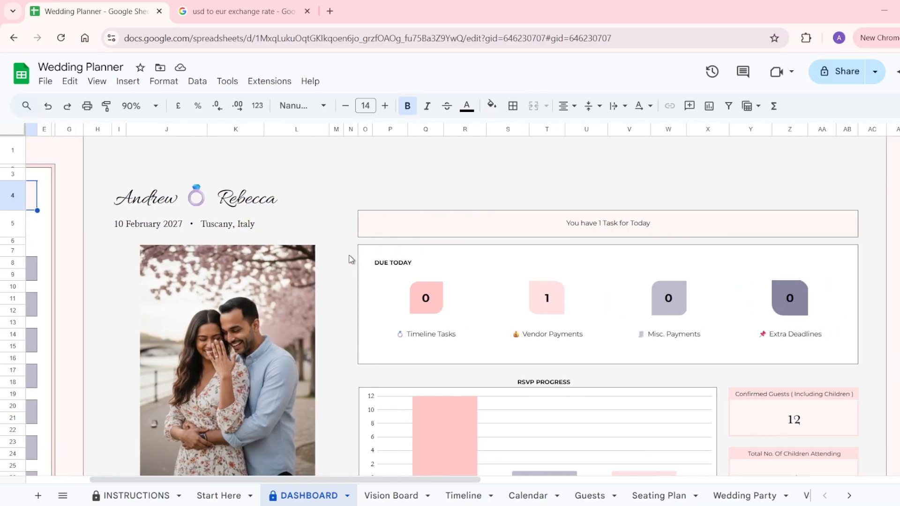
pyautogui.click(412, 222)
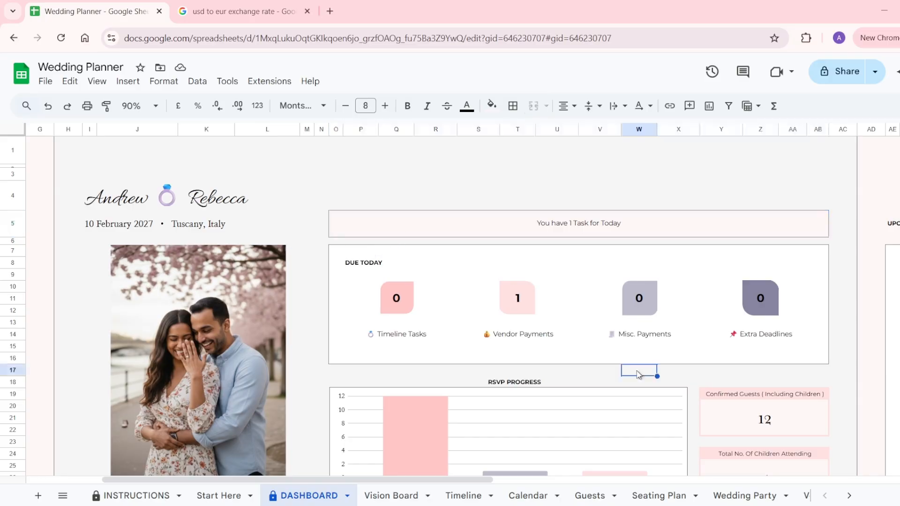
pyautogui.click(636, 371)
pyautogui.click(405, 328)
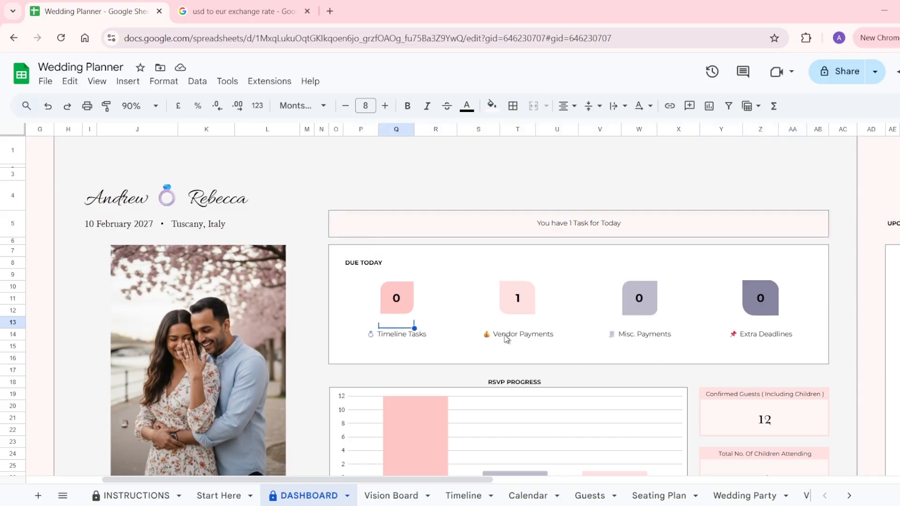
pyautogui.click(506, 336)
pyautogui.click(637, 337)
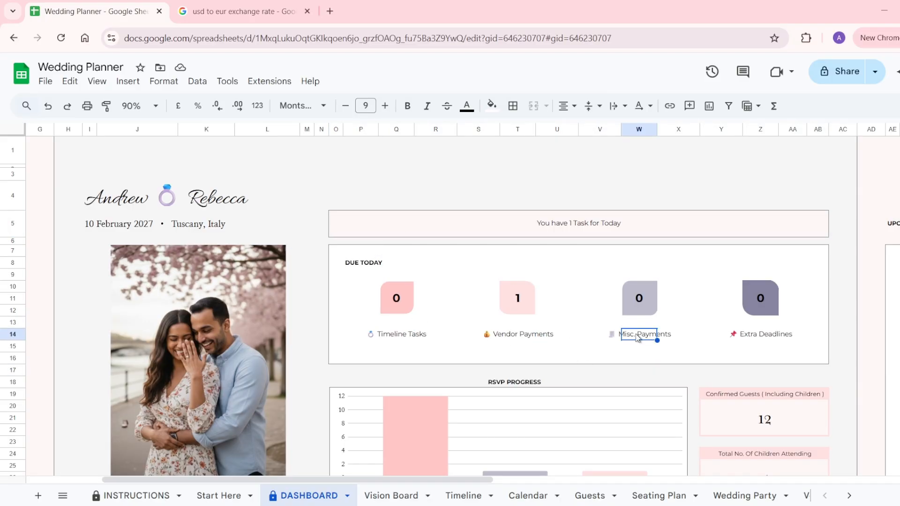
pyautogui.click(739, 336)
pyautogui.click(769, 336)
pyautogui.scroll(-2, 769, 337)
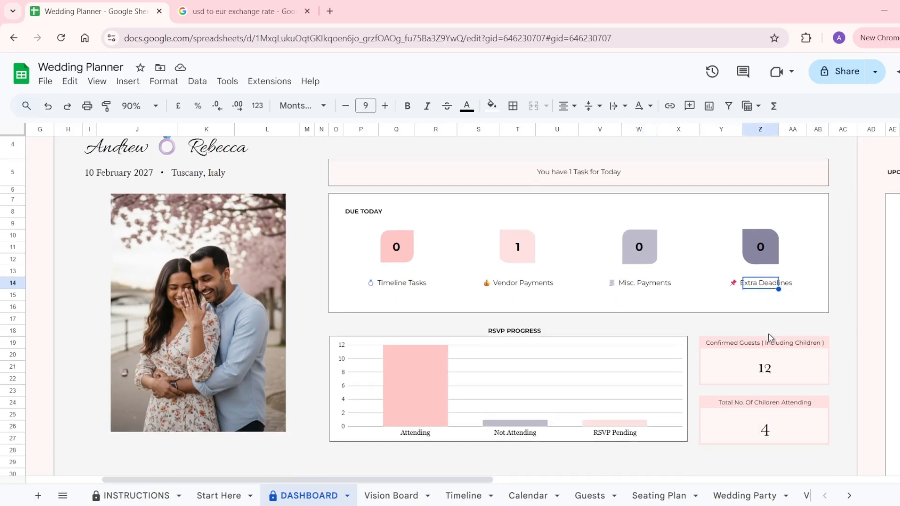
pyautogui.scroll(2, 532, 301)
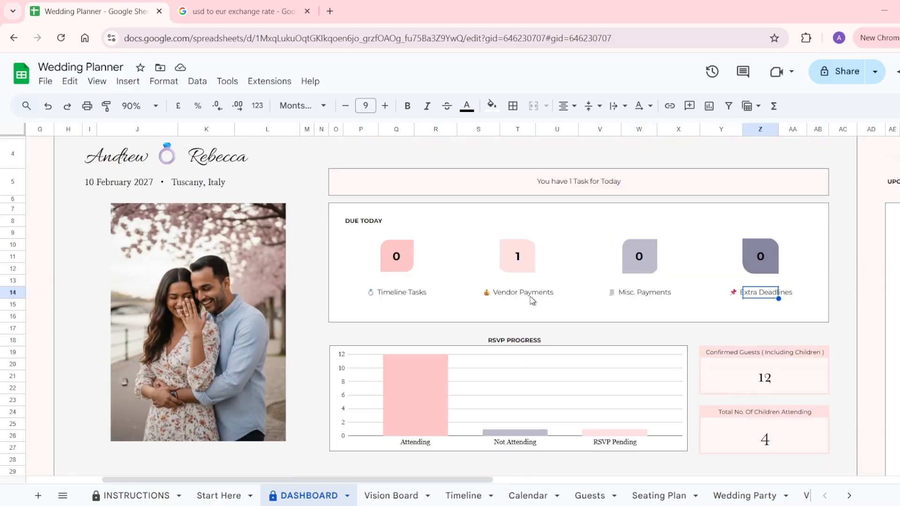
pyautogui.hscroll(3, 532, 300)
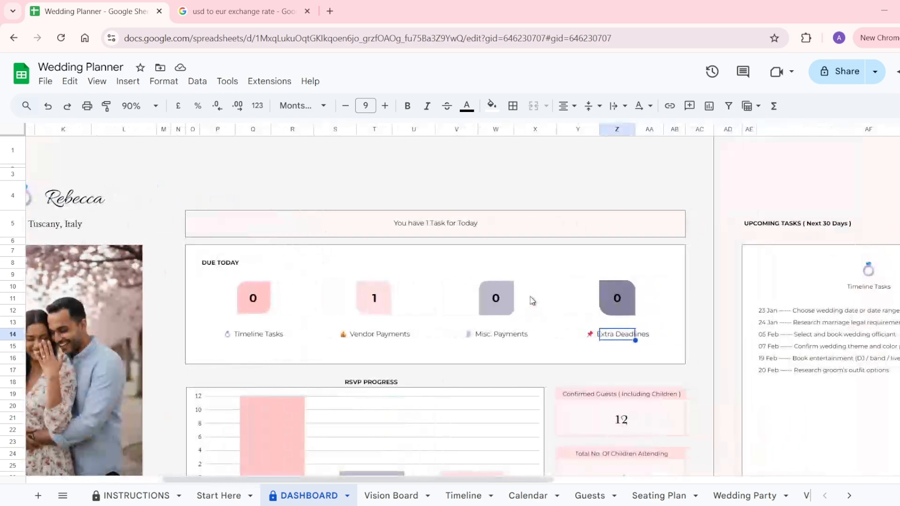
pyautogui.hscroll(5, 533, 300)
pyautogui.hscroll(6, 532, 300)
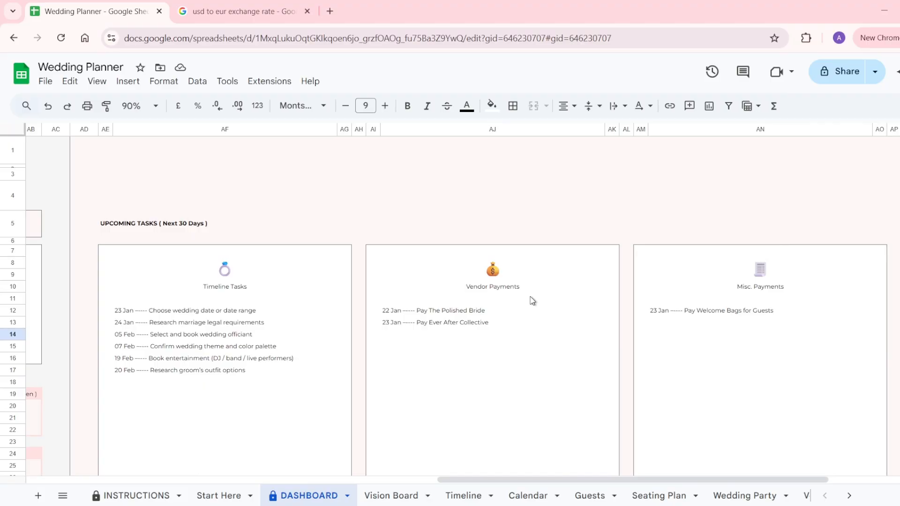
pyautogui.hscroll(4, 532, 300)
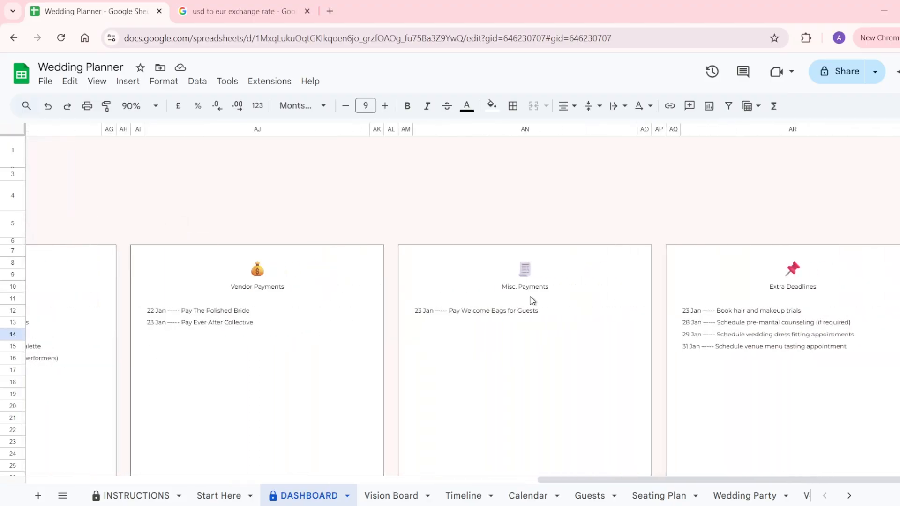
pyautogui.hscroll(-15, 533, 300)
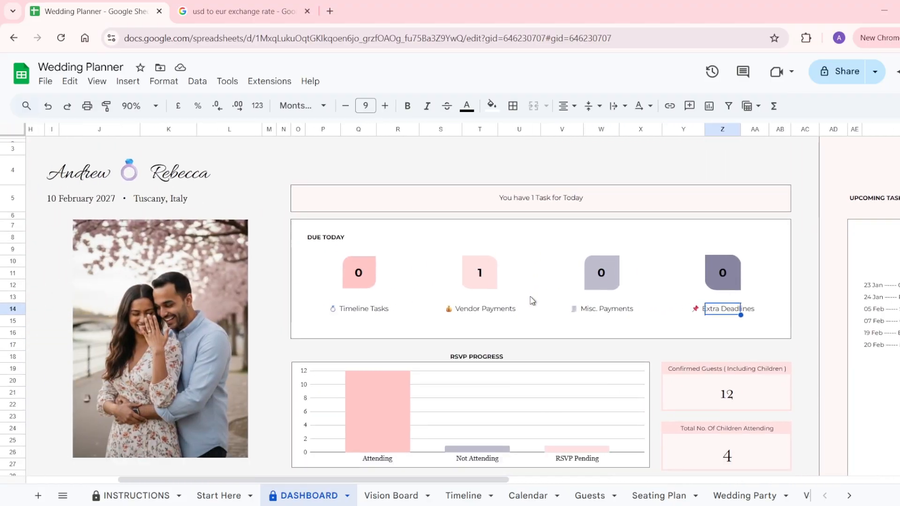
pyautogui.scroll(-3, 532, 301)
pyautogui.click(379, 316)
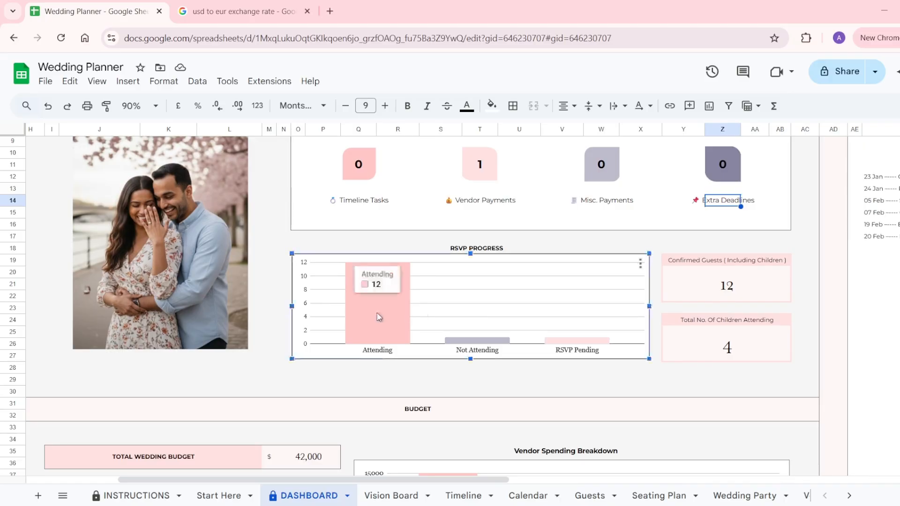
pyautogui.click(716, 284)
pyautogui.click(725, 347)
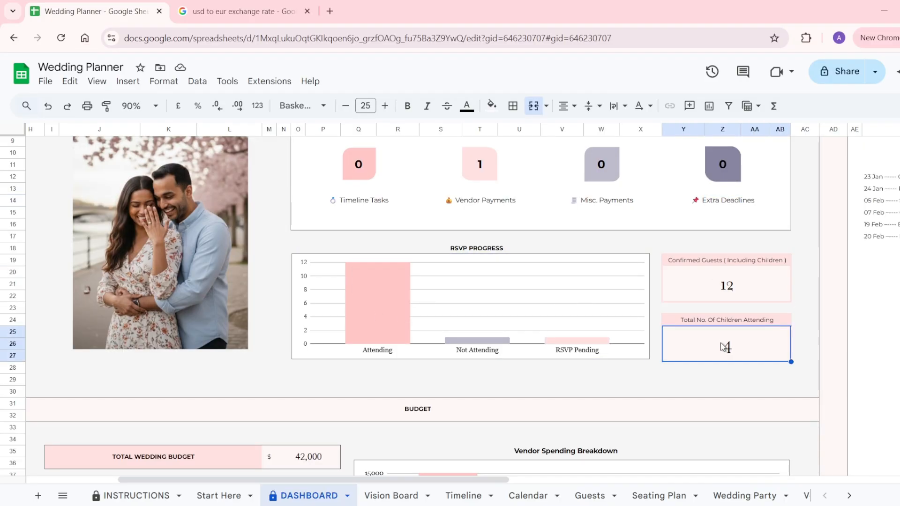
pyautogui.hscroll(-2, 725, 347)
pyautogui.scroll(-2, 723, 347)
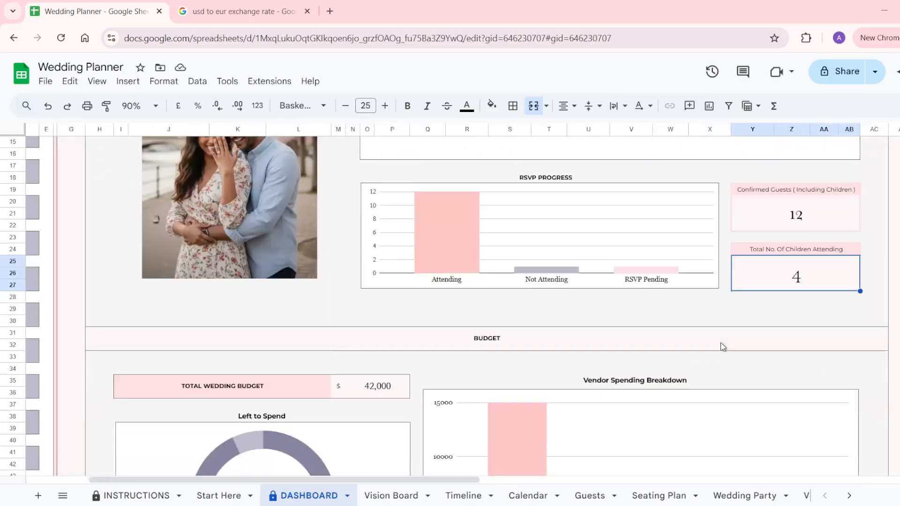
pyautogui.scroll(-5, 723, 347)
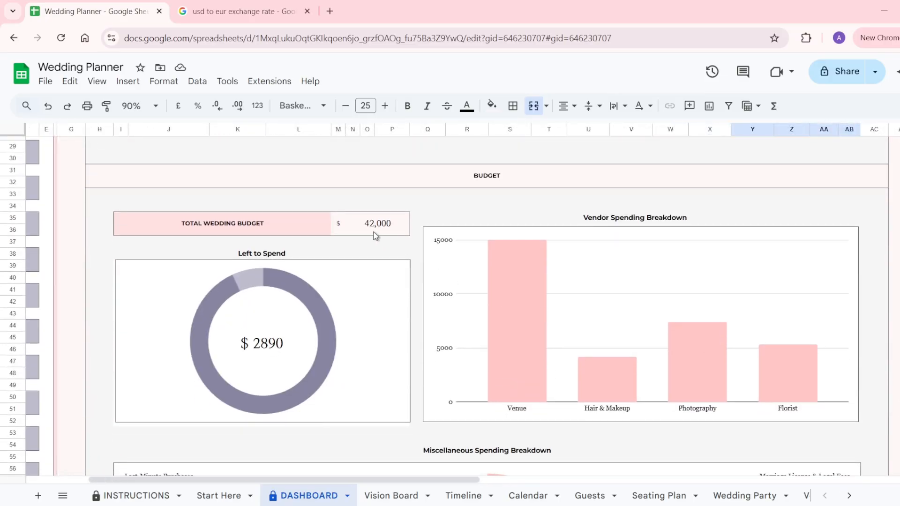
pyautogui.click(375, 234)
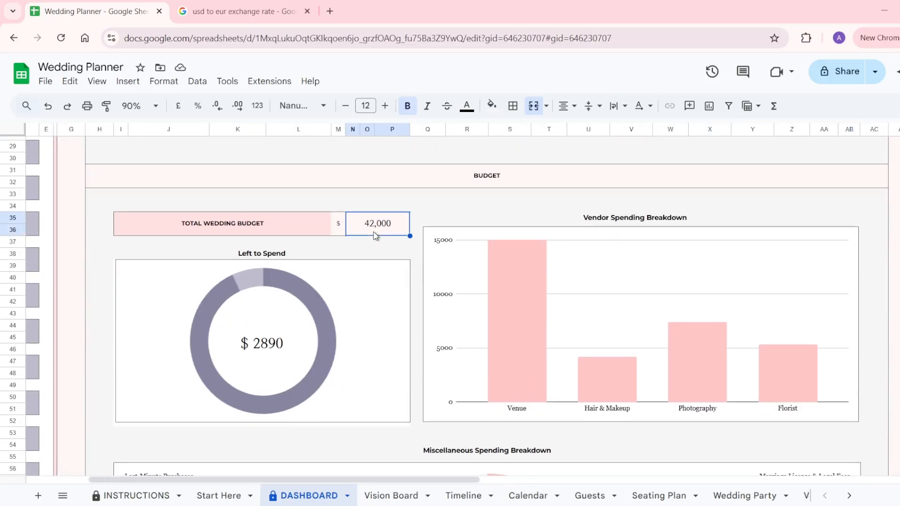
pyautogui.click(253, 351)
pyautogui.moveTo(323, 357)
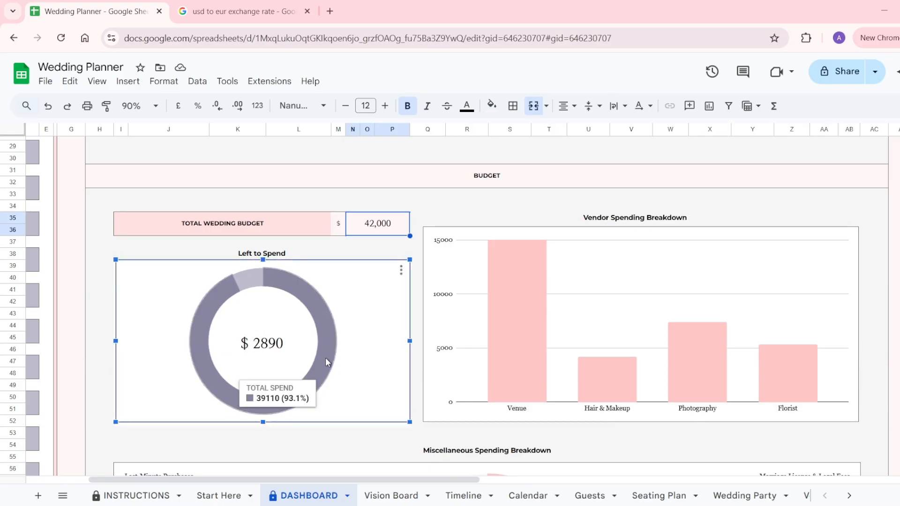
pyautogui.moveTo(249, 284)
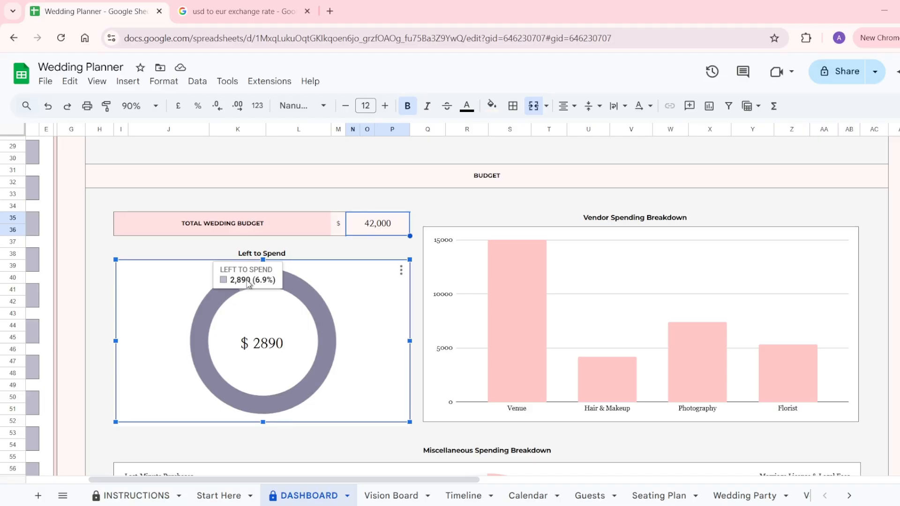
pyautogui.click(517, 313)
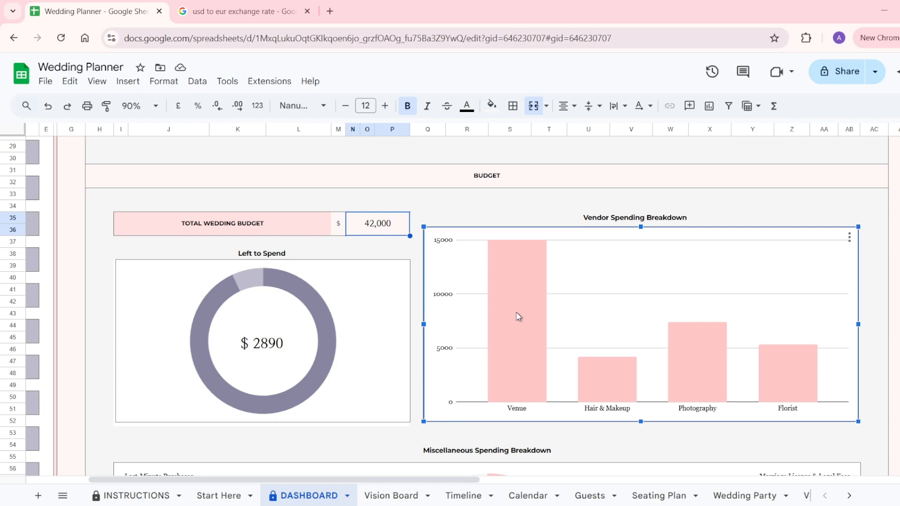
pyautogui.scroll(-5, 516, 312)
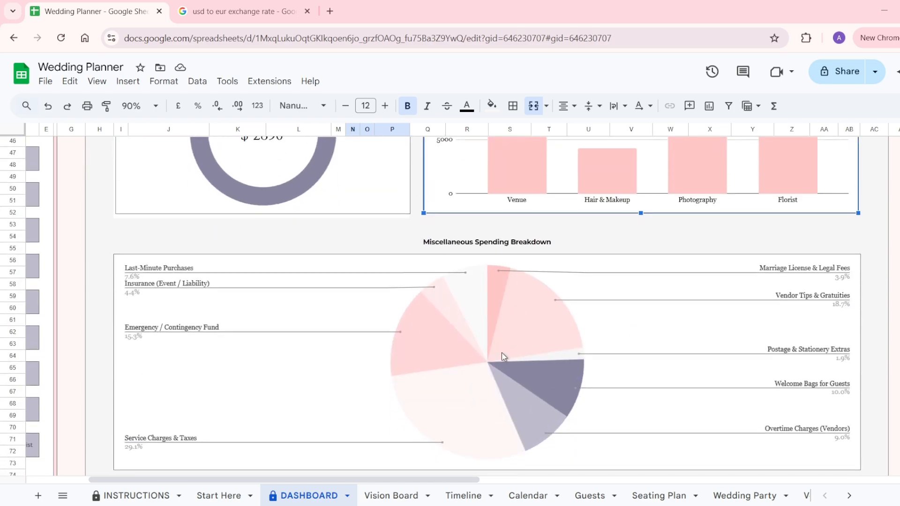
pyautogui.click(498, 366)
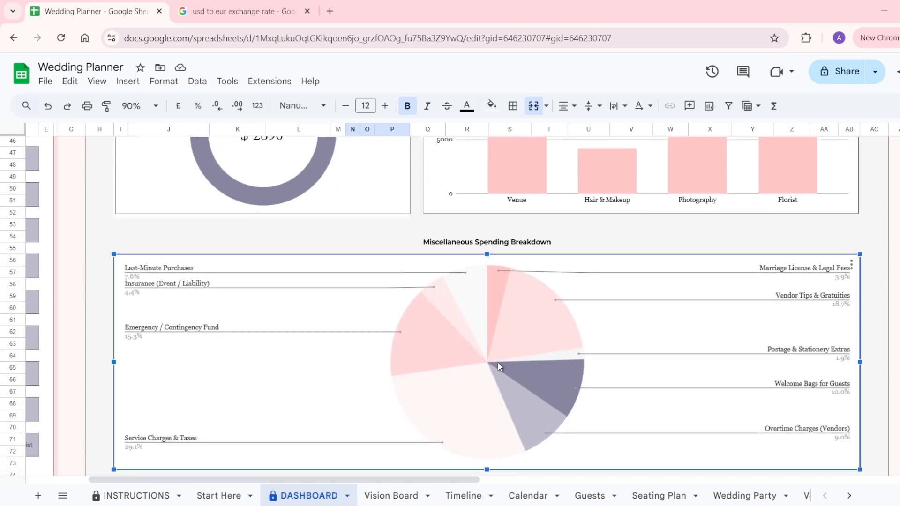
pyautogui.scroll(-5, 497, 362)
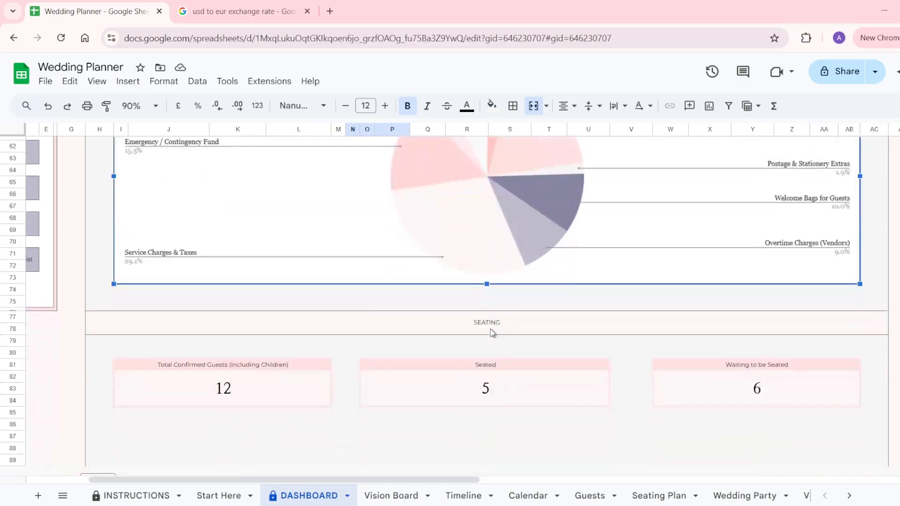
pyautogui.click(310, 392)
pyautogui.click(451, 405)
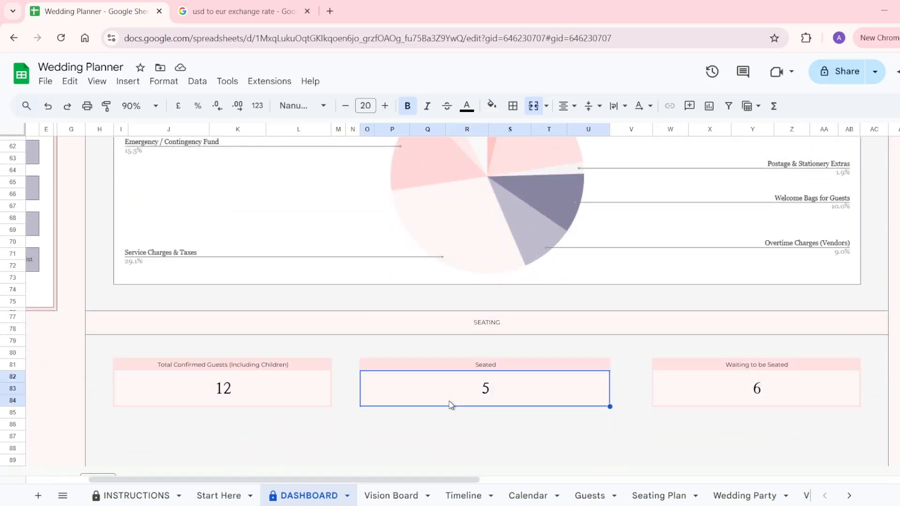
pyautogui.click(706, 387)
pyautogui.scroll(15, 706, 387)
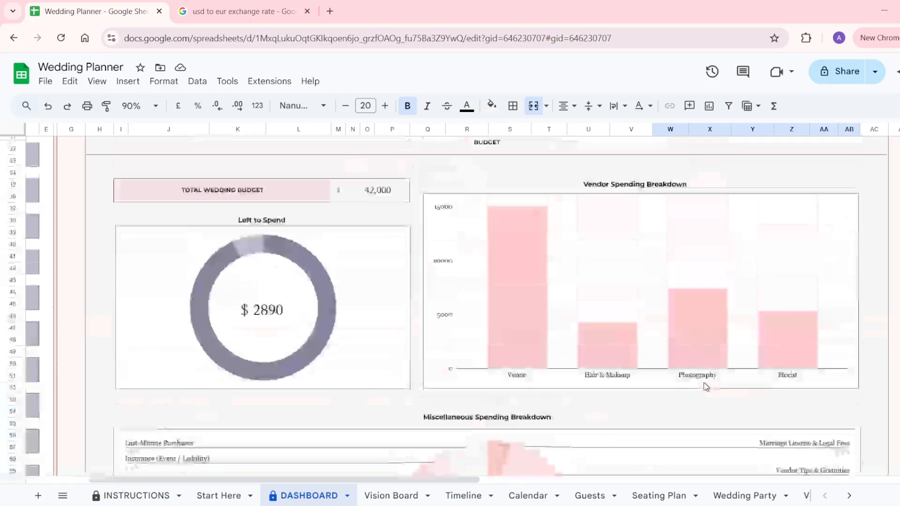
pyautogui.click(405, 497)
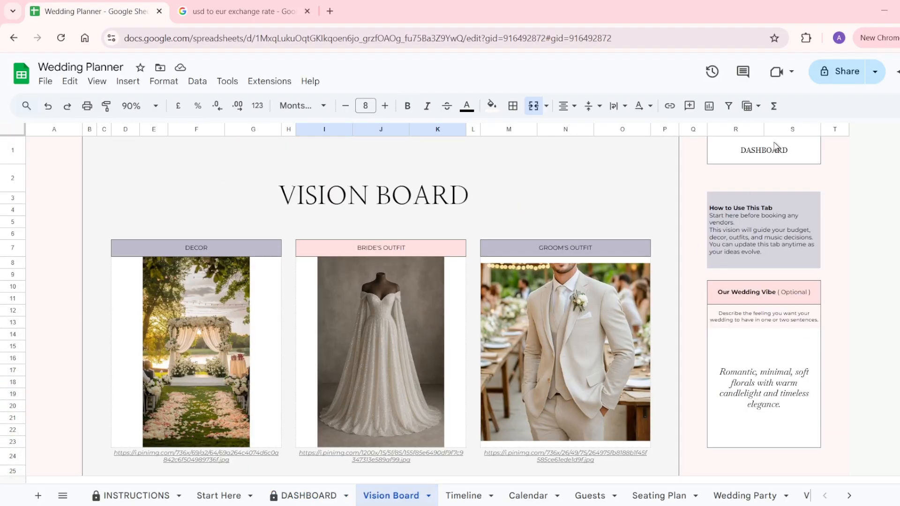
pyautogui.click(774, 145)
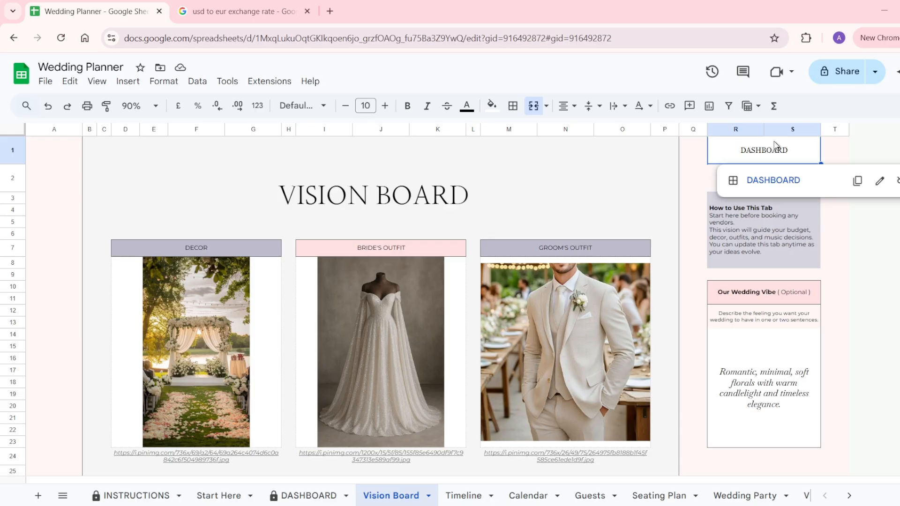
pyautogui.click(770, 183)
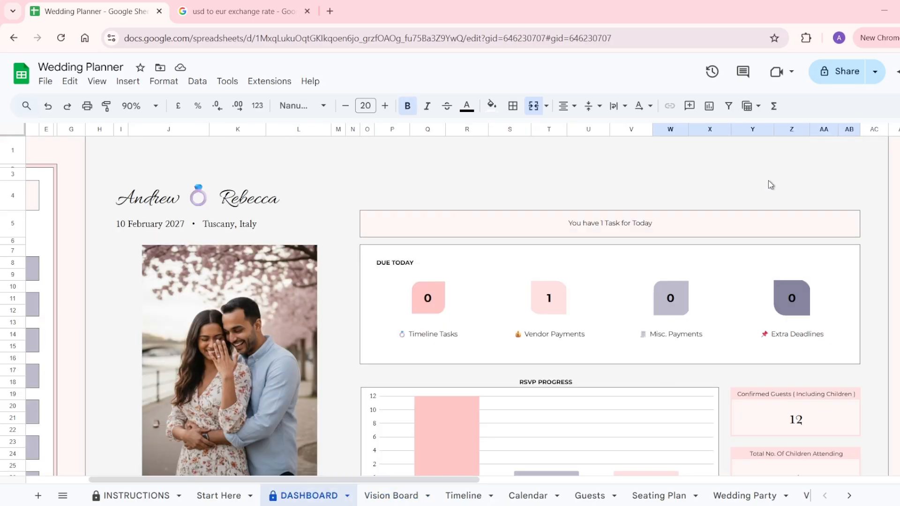
pyautogui.hscroll(-3, 483, 251)
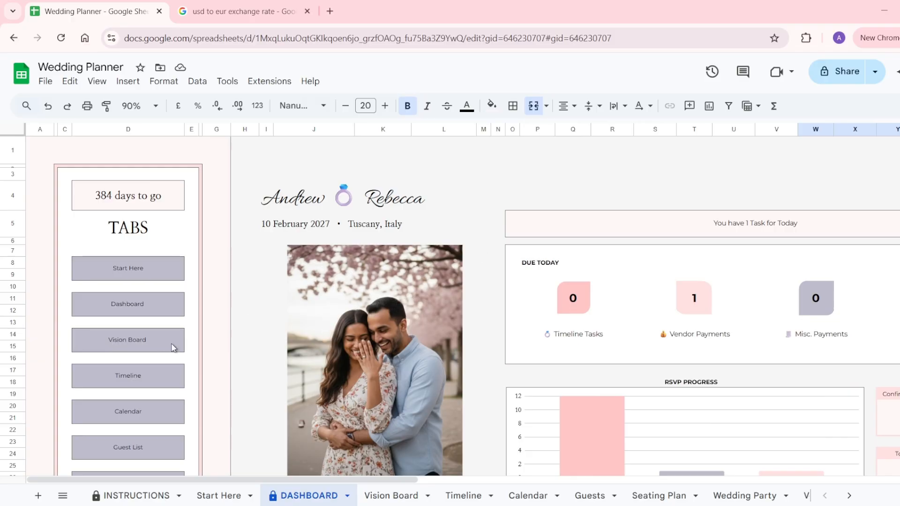
pyautogui.scroll(-3, 173, 347)
pyautogui.scroll(-3, 171, 347)
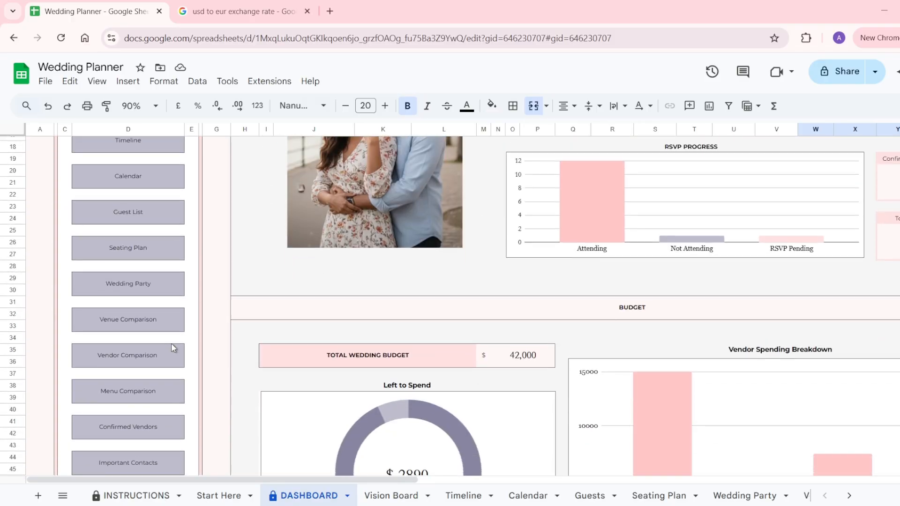
pyautogui.scroll(-4, 171, 346)
pyautogui.scroll(-3, 172, 347)
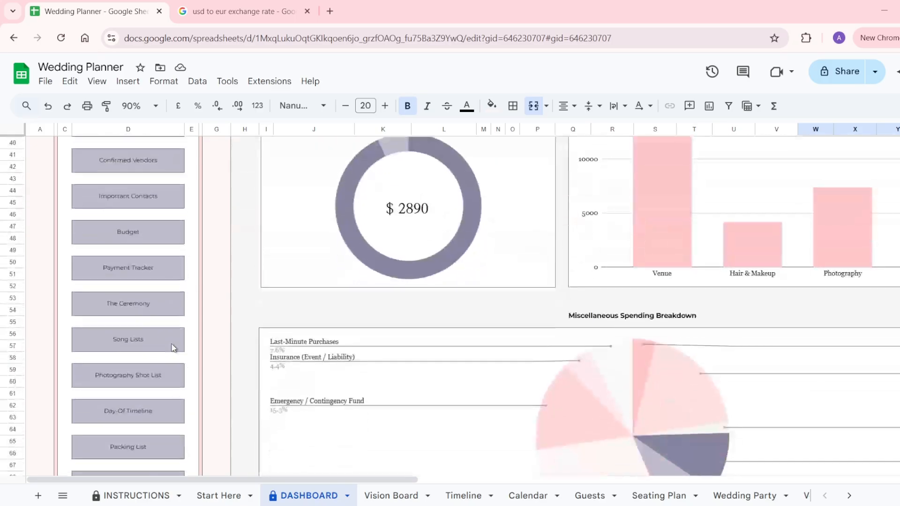
pyautogui.scroll(-3, 351, 351)
pyautogui.scroll(-2, 350, 351)
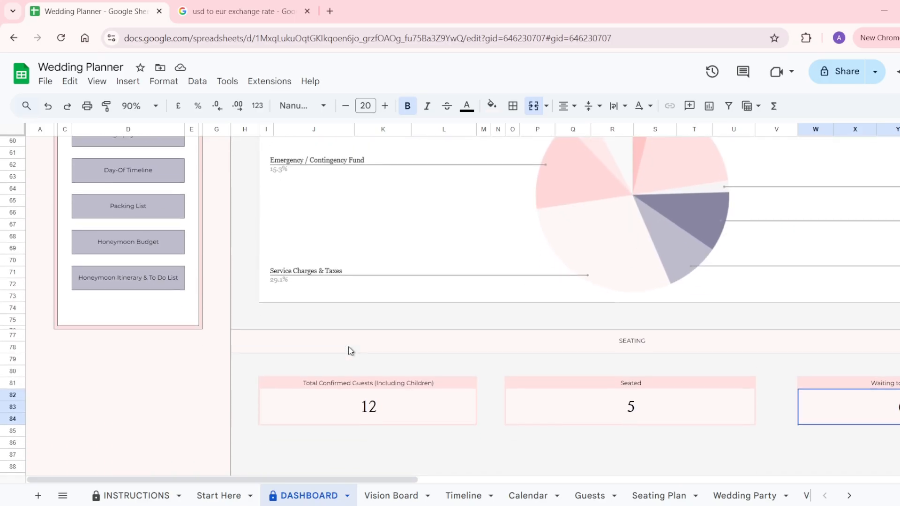
pyautogui.scroll(15, 349, 349)
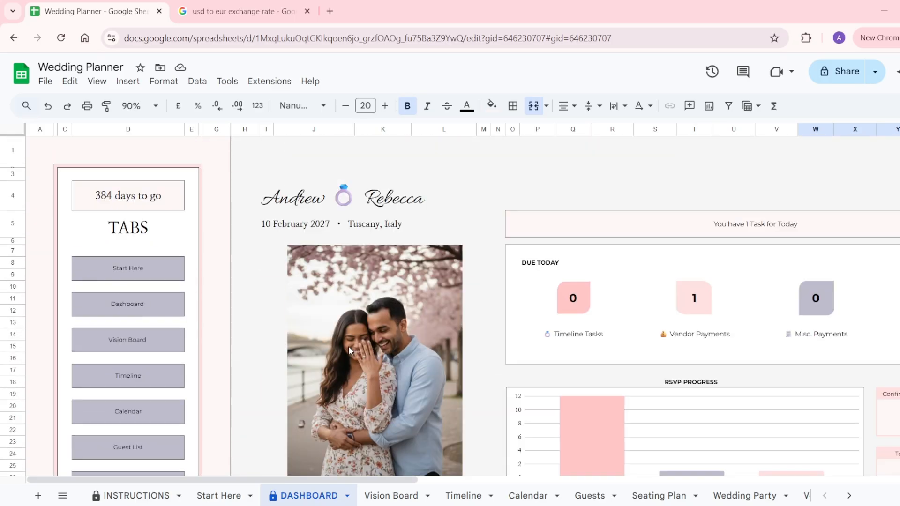
pyautogui.hscroll(10, 349, 350)
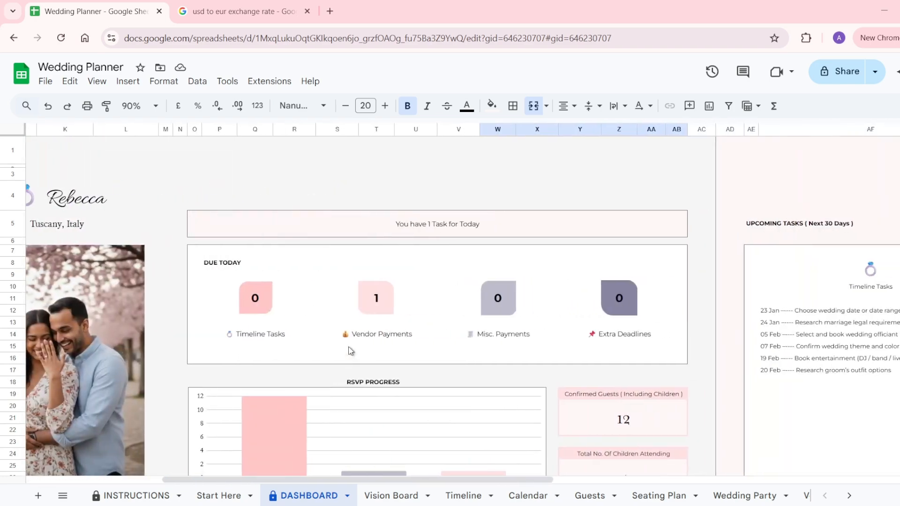
pyautogui.hscroll(-10, 350, 351)
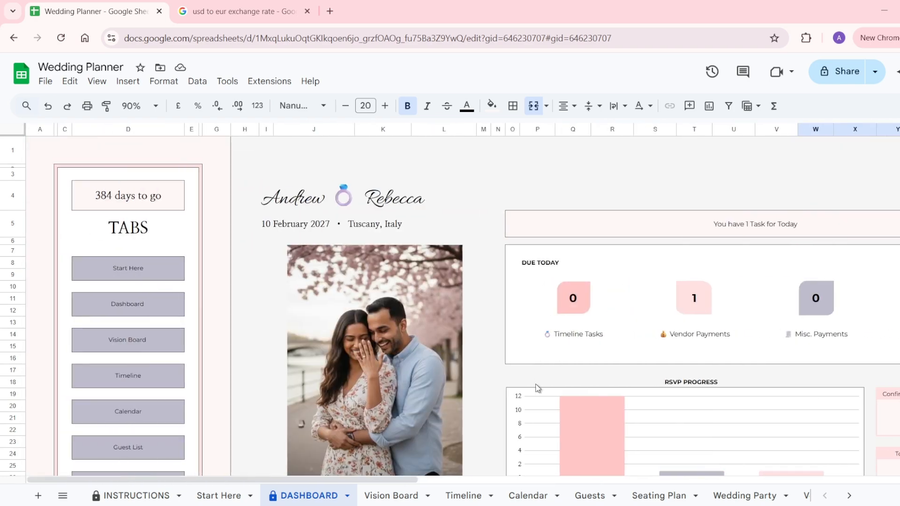